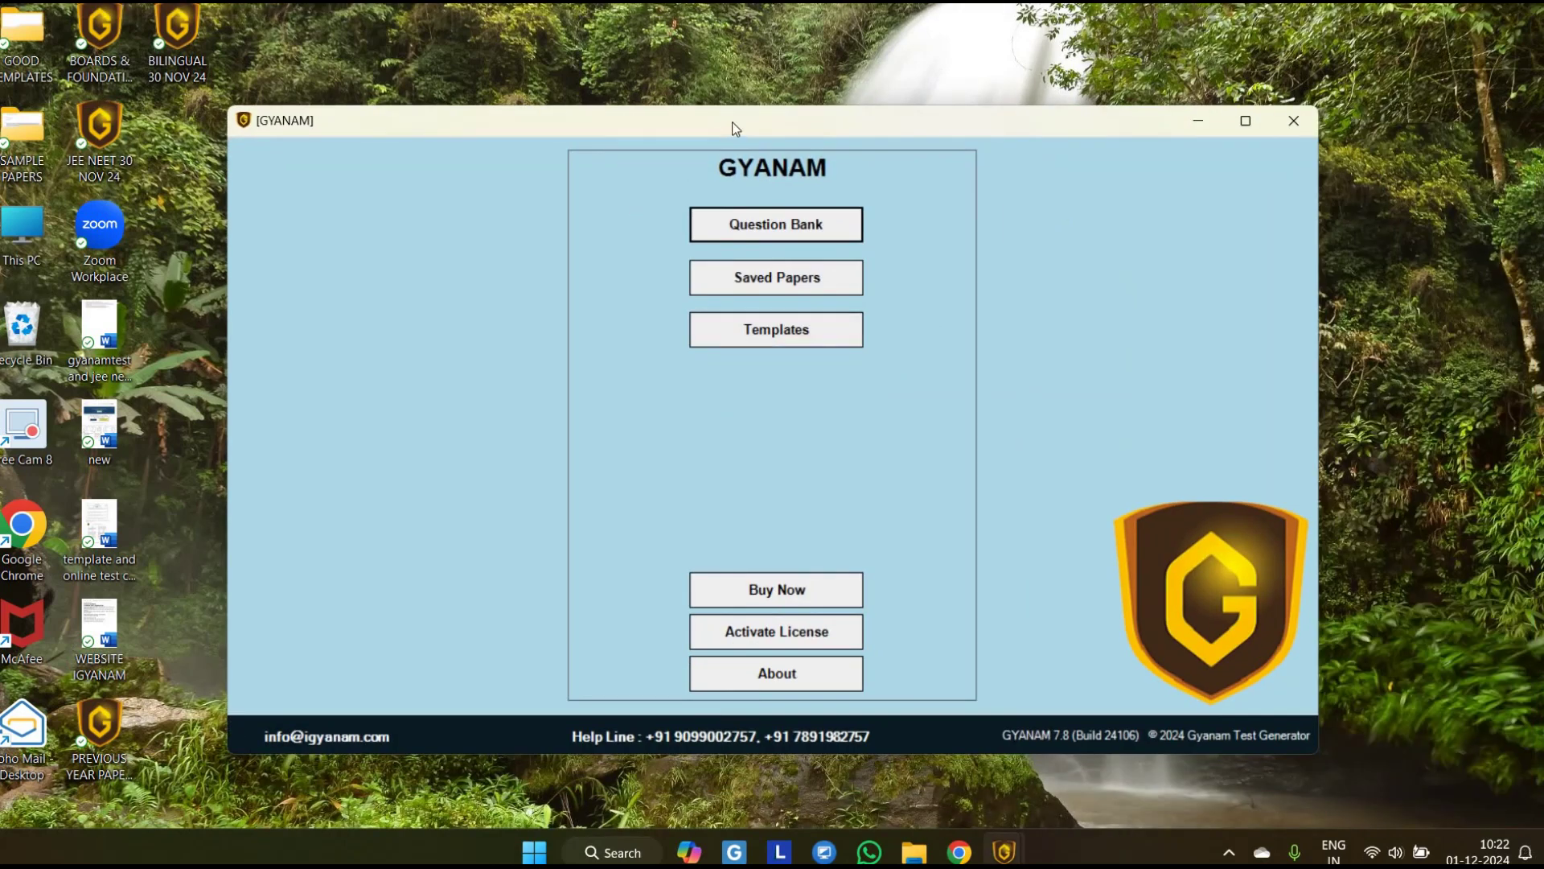
- Maximize the GYANAM window and open the question bank's used question category list
{"action": "double_click", "coordinate": [732, 122]}
{"action": "key", "text": "Return"}
{"action": "key", "text": "Down"}
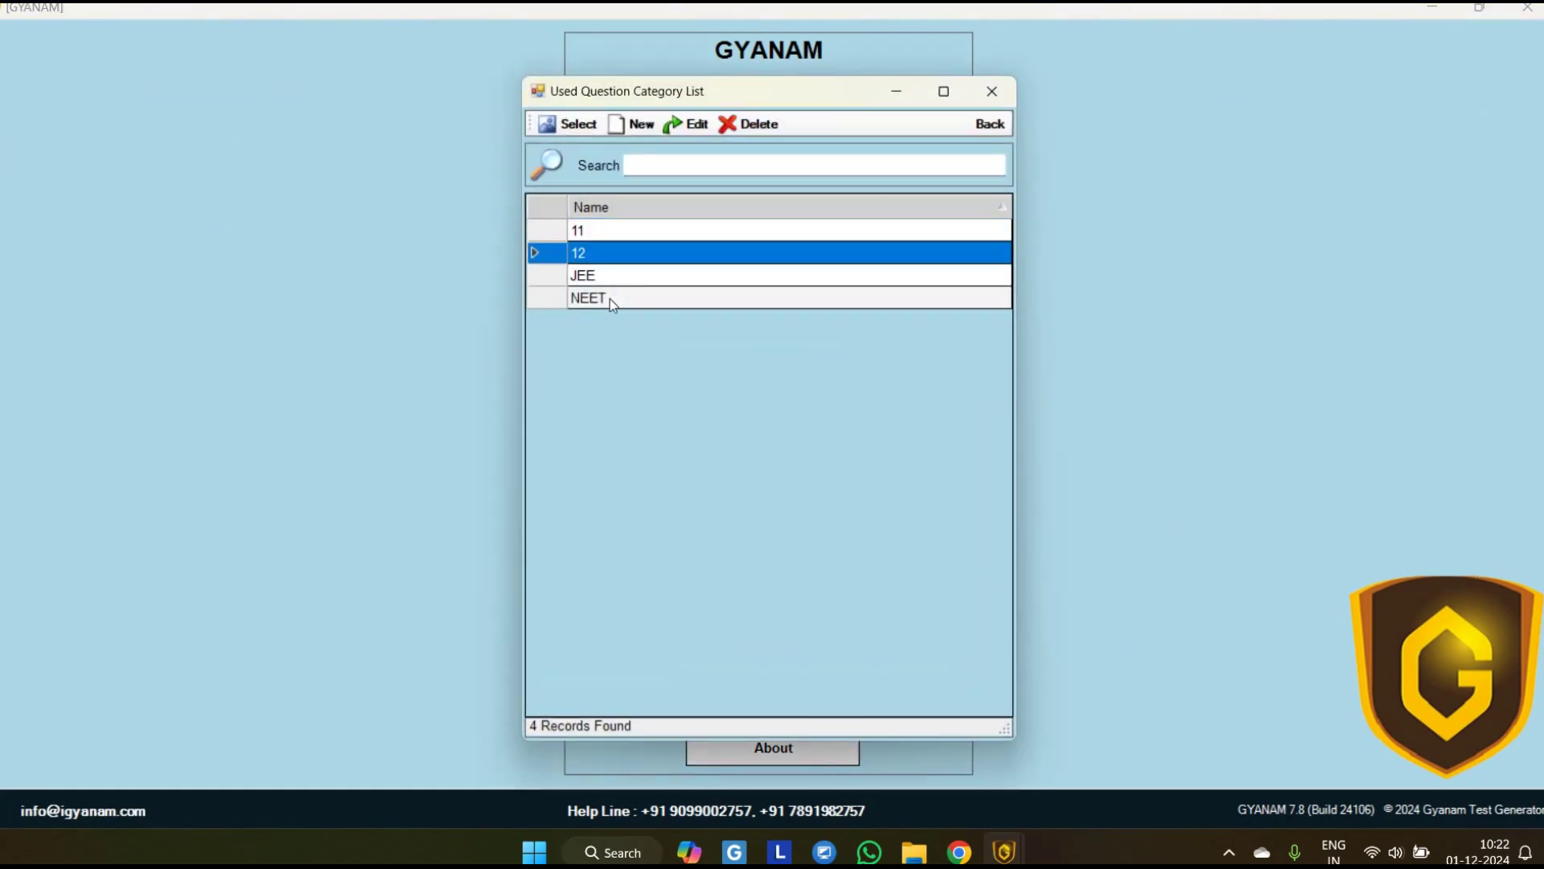
{"action": "key", "text": "Down"}
{"action": "key", "text": "Down"}
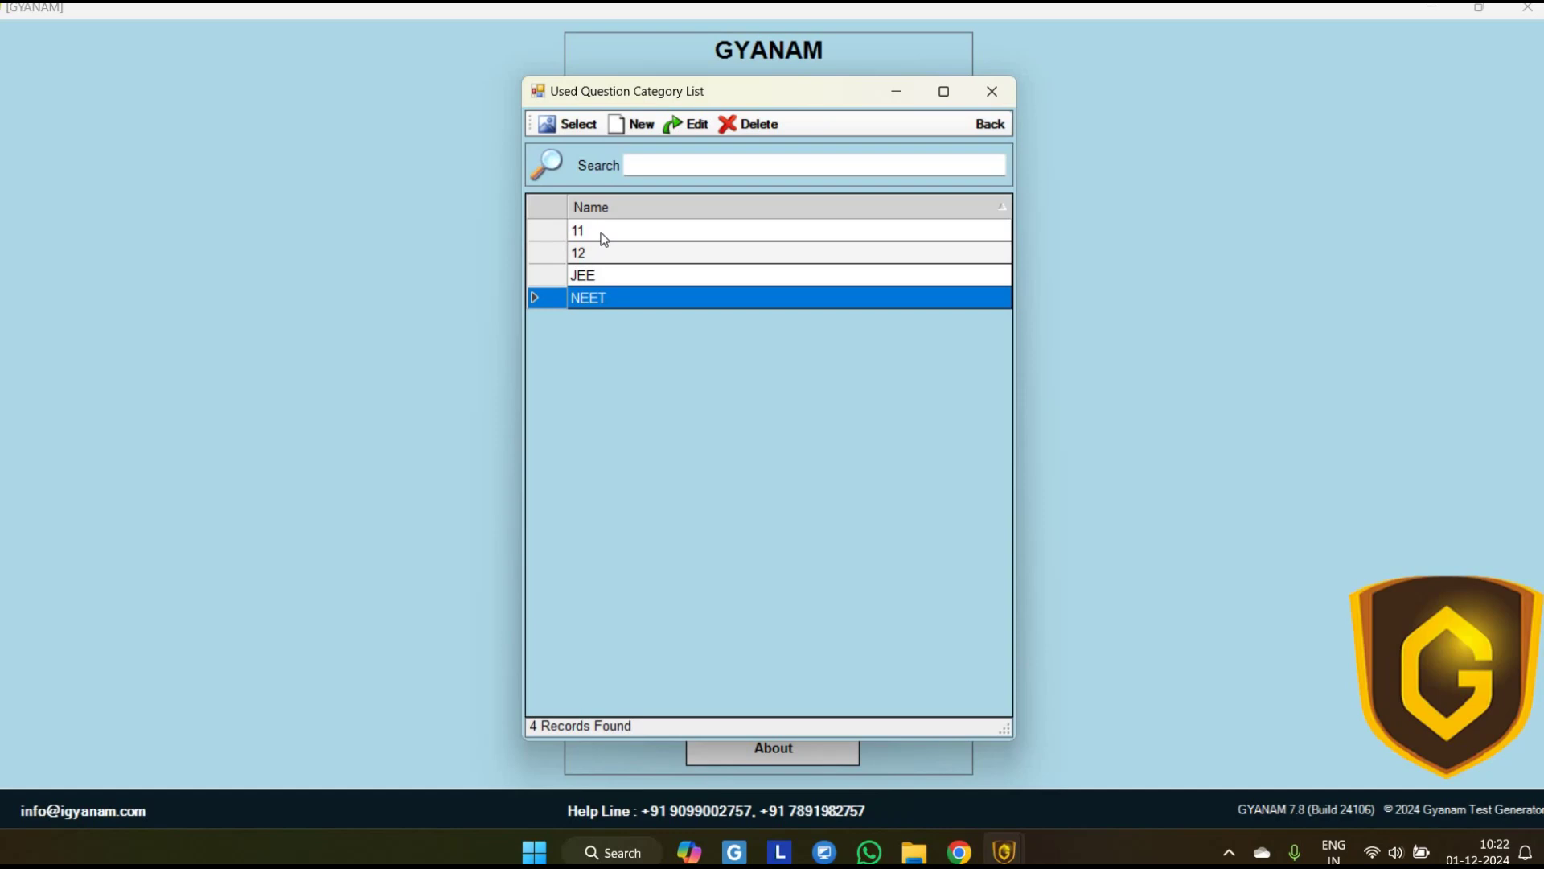
- Create and save a new used question category named JEE 2026, then close its entry form
{"action": "left_click", "coordinate": [642, 128]}
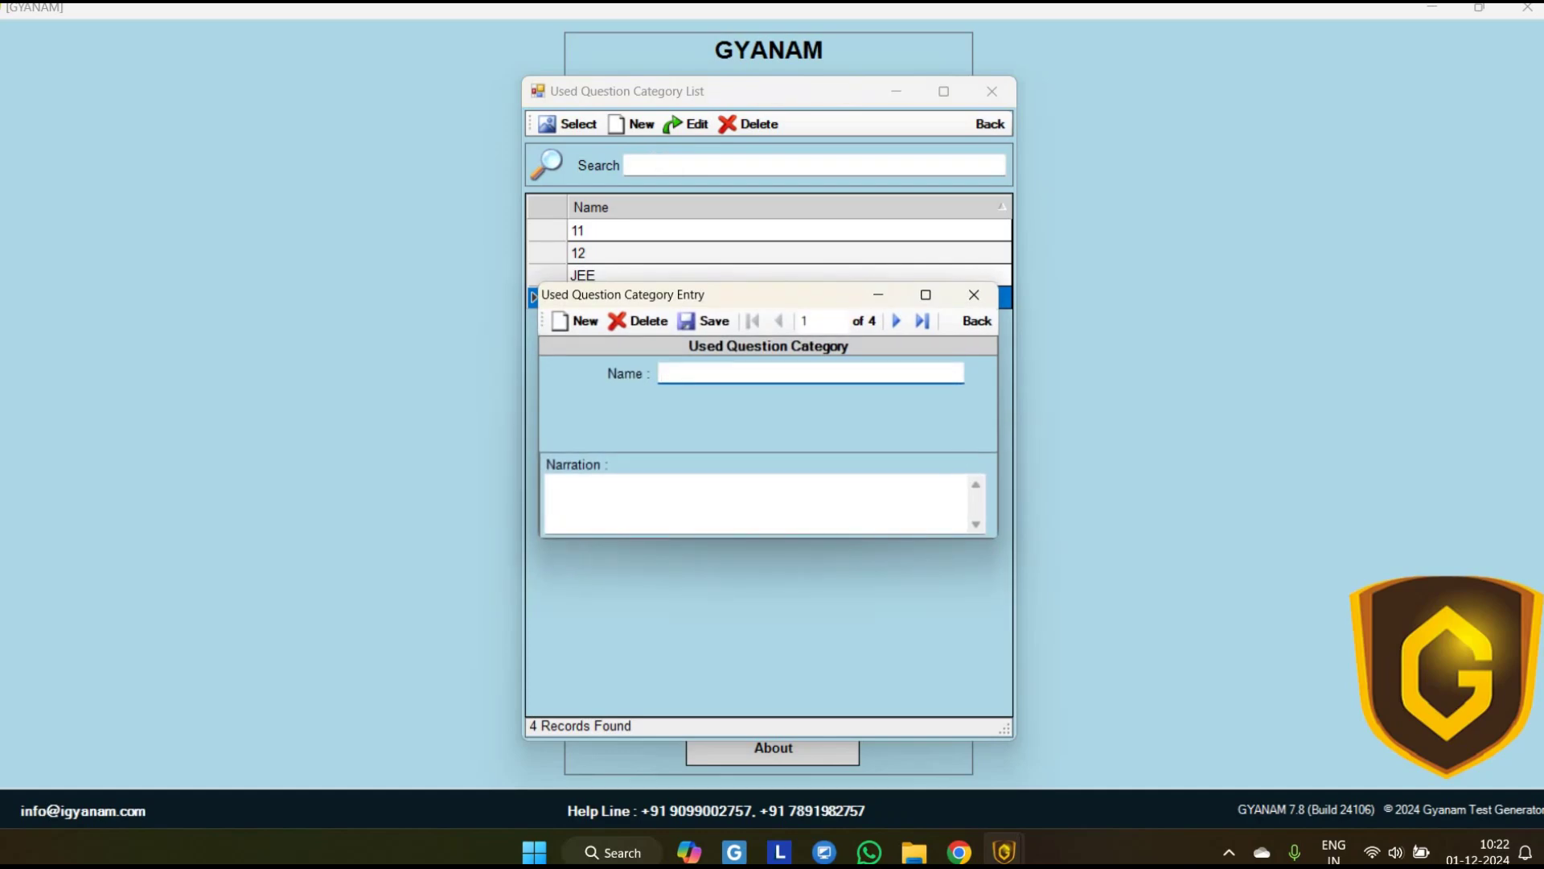
{"action": "type", "text": "JEE 2026"}
{"action": "left_click", "coordinate": [708, 320]}
{"action": "left_click", "coordinate": [973, 295]}
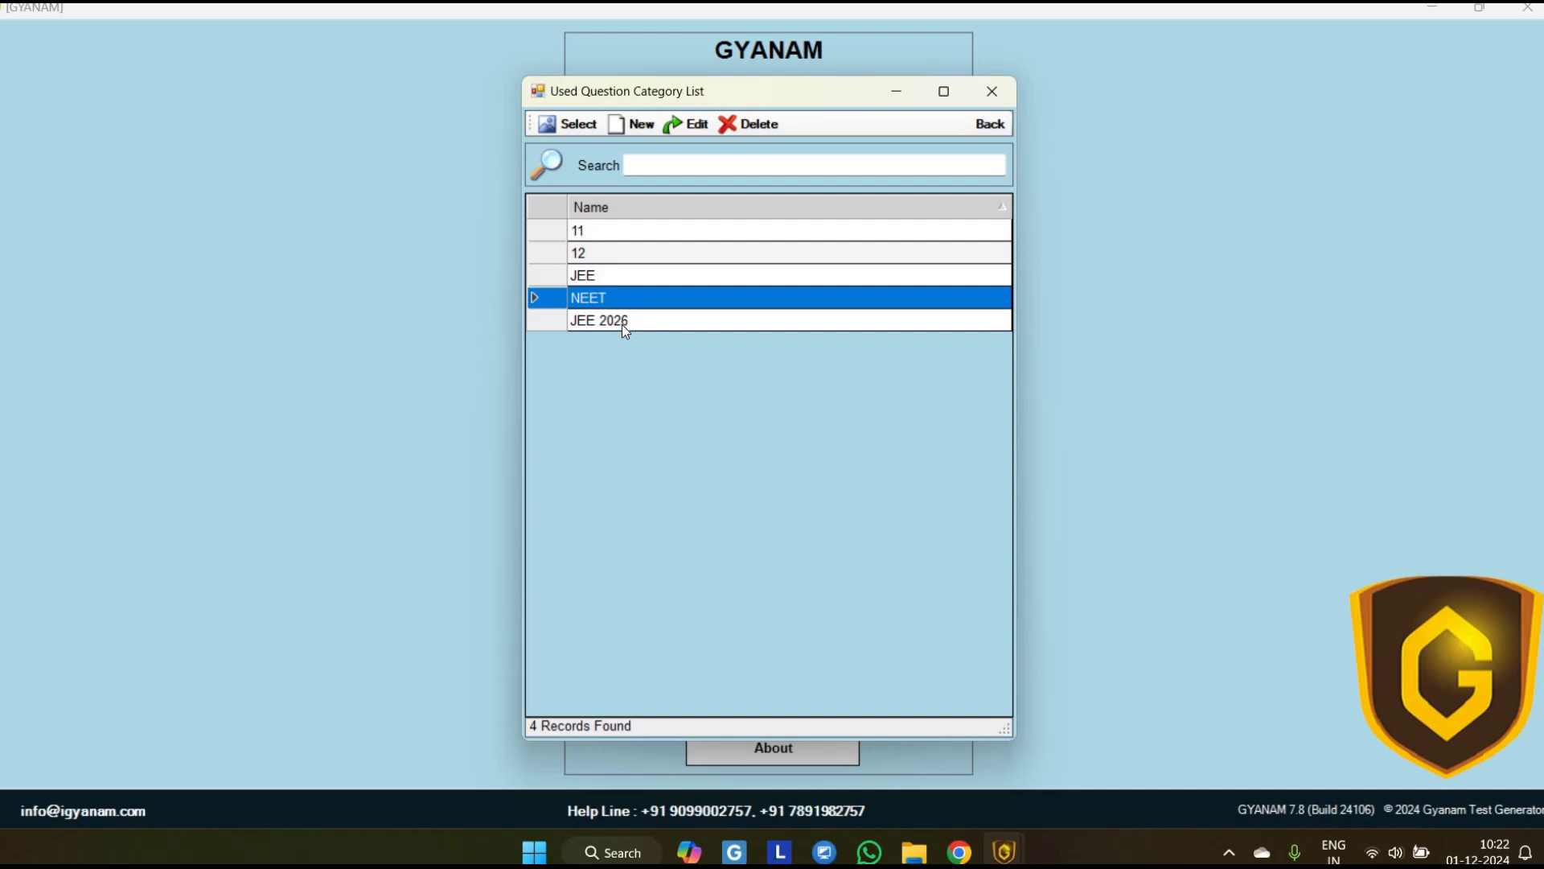
{"action": "left_click", "coordinate": [610, 274]}
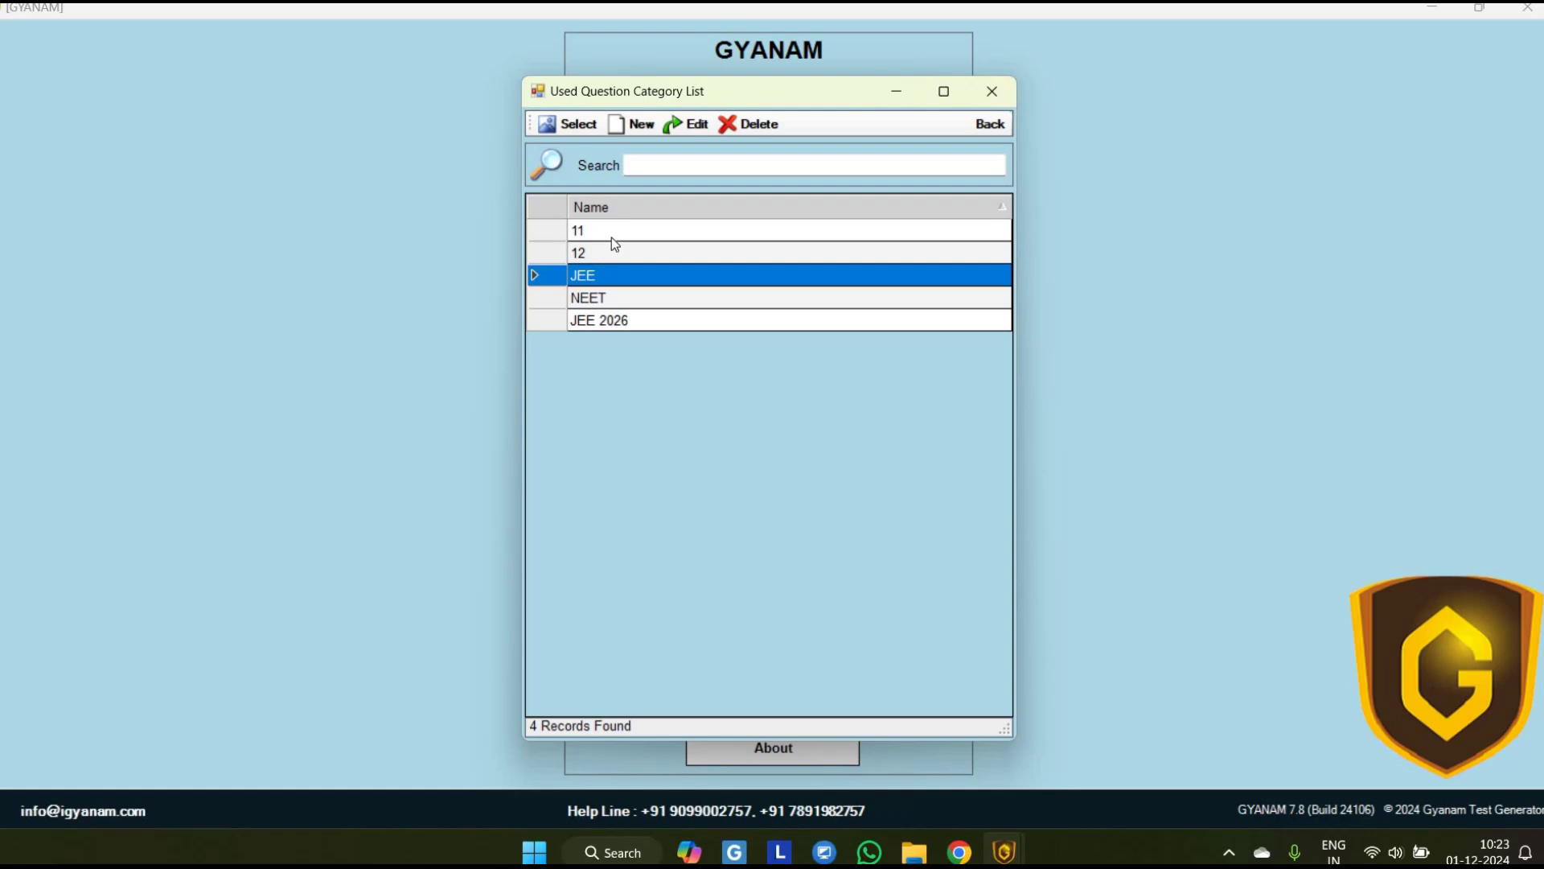
{"action": "key", "text": "Up"}
{"action": "key", "text": "Up"}
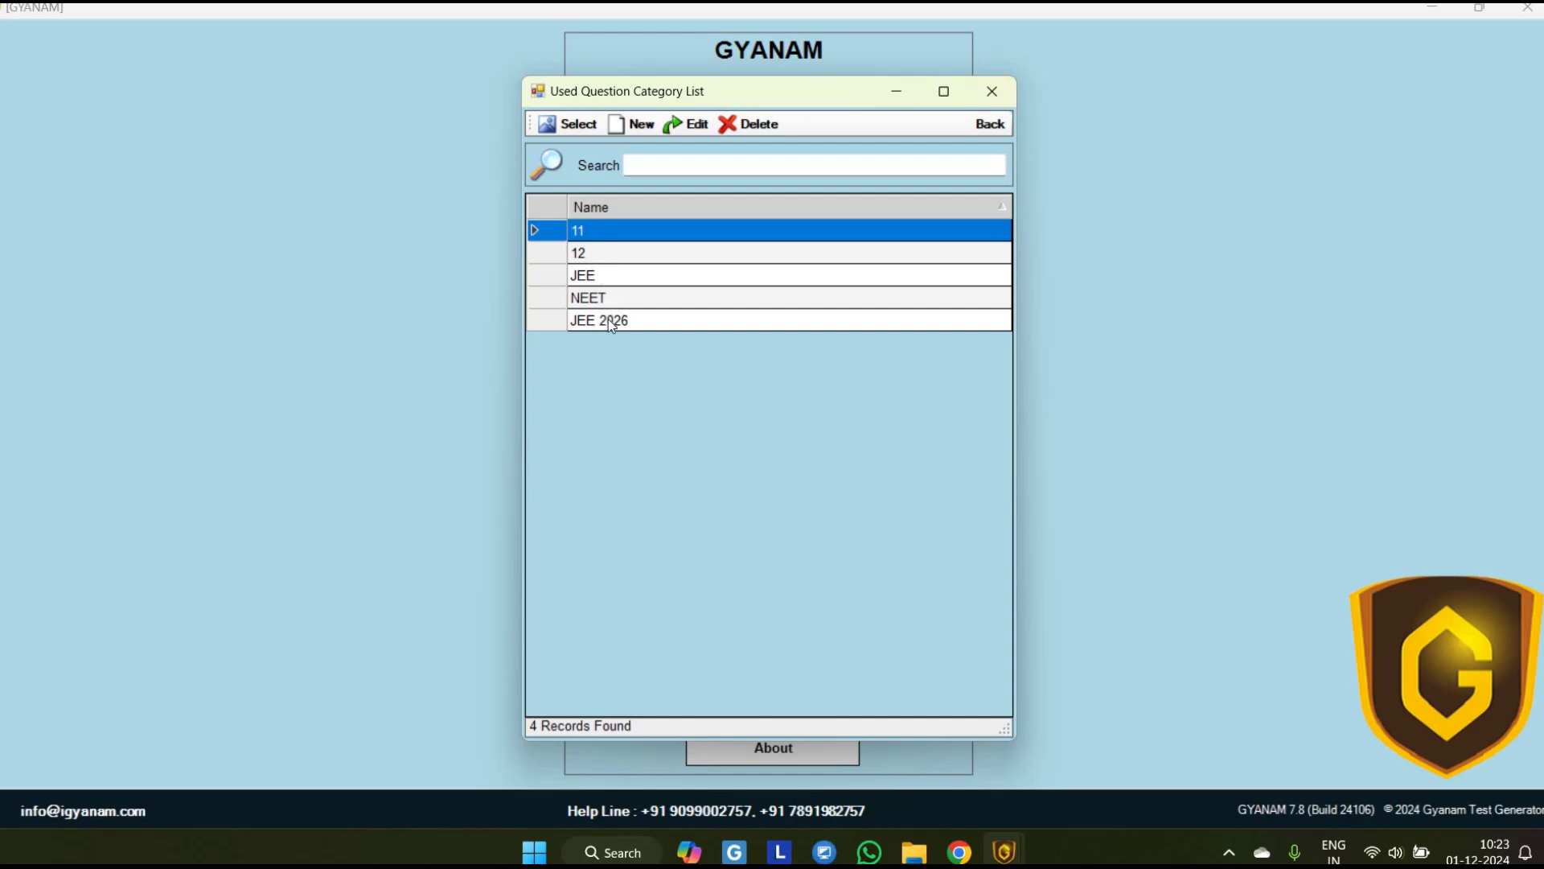
{"action": "key", "text": "Down"}
{"action": "key", "text": "Down"}
{"action": "key", "text": "Down"}
{"action": "key", "text": "Down"}
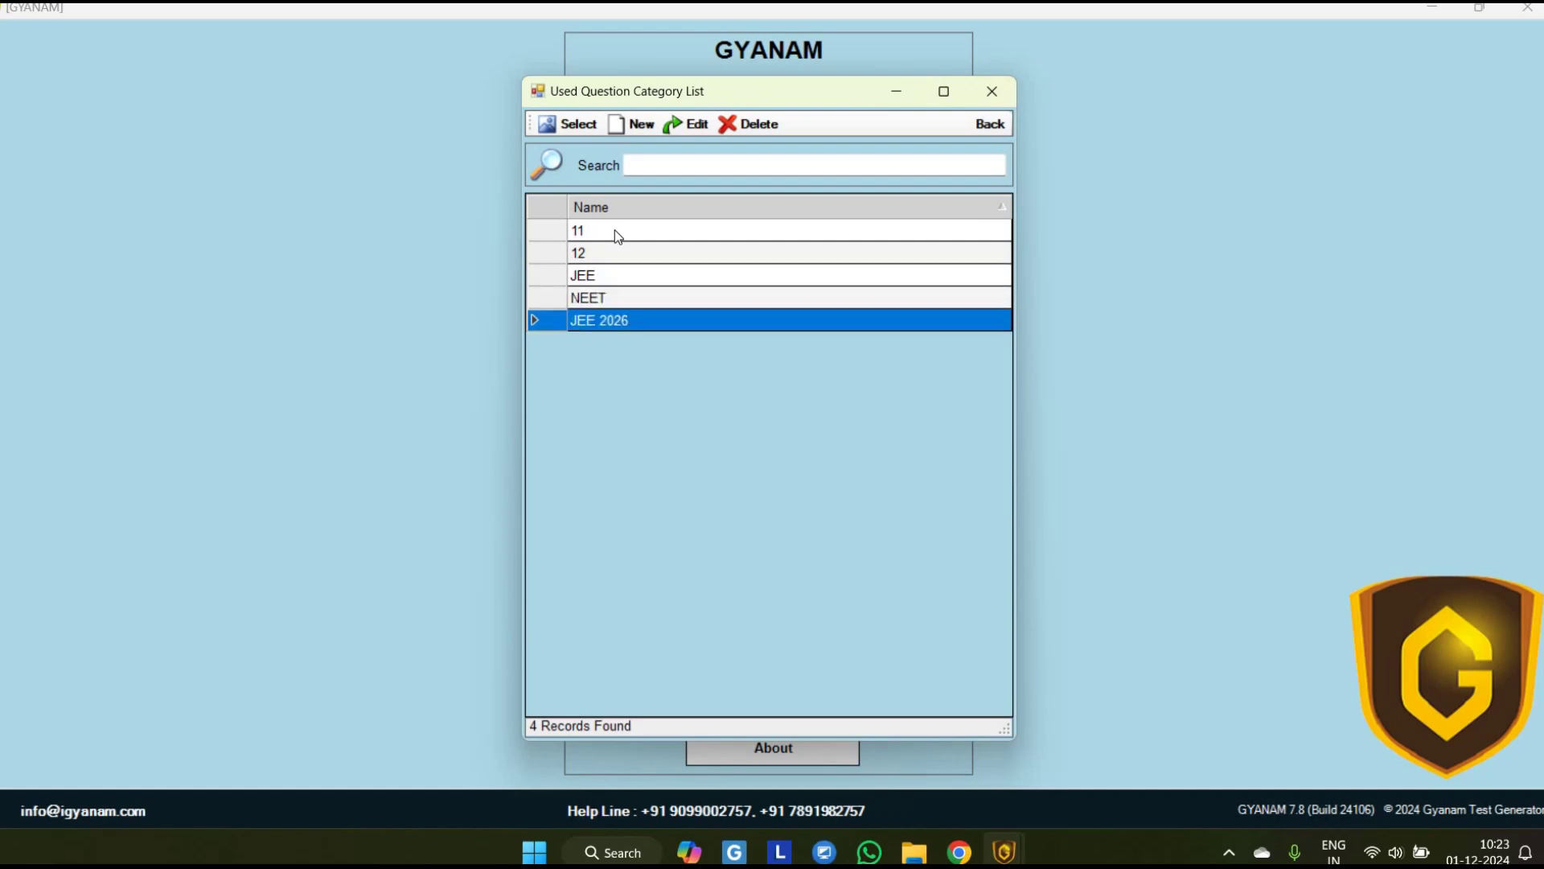
- Open the question bank for the JEE category
{"action": "left_click", "coordinate": [614, 231]}
{"action": "key", "text": "Down"}
{"action": "key", "text": "Down"}
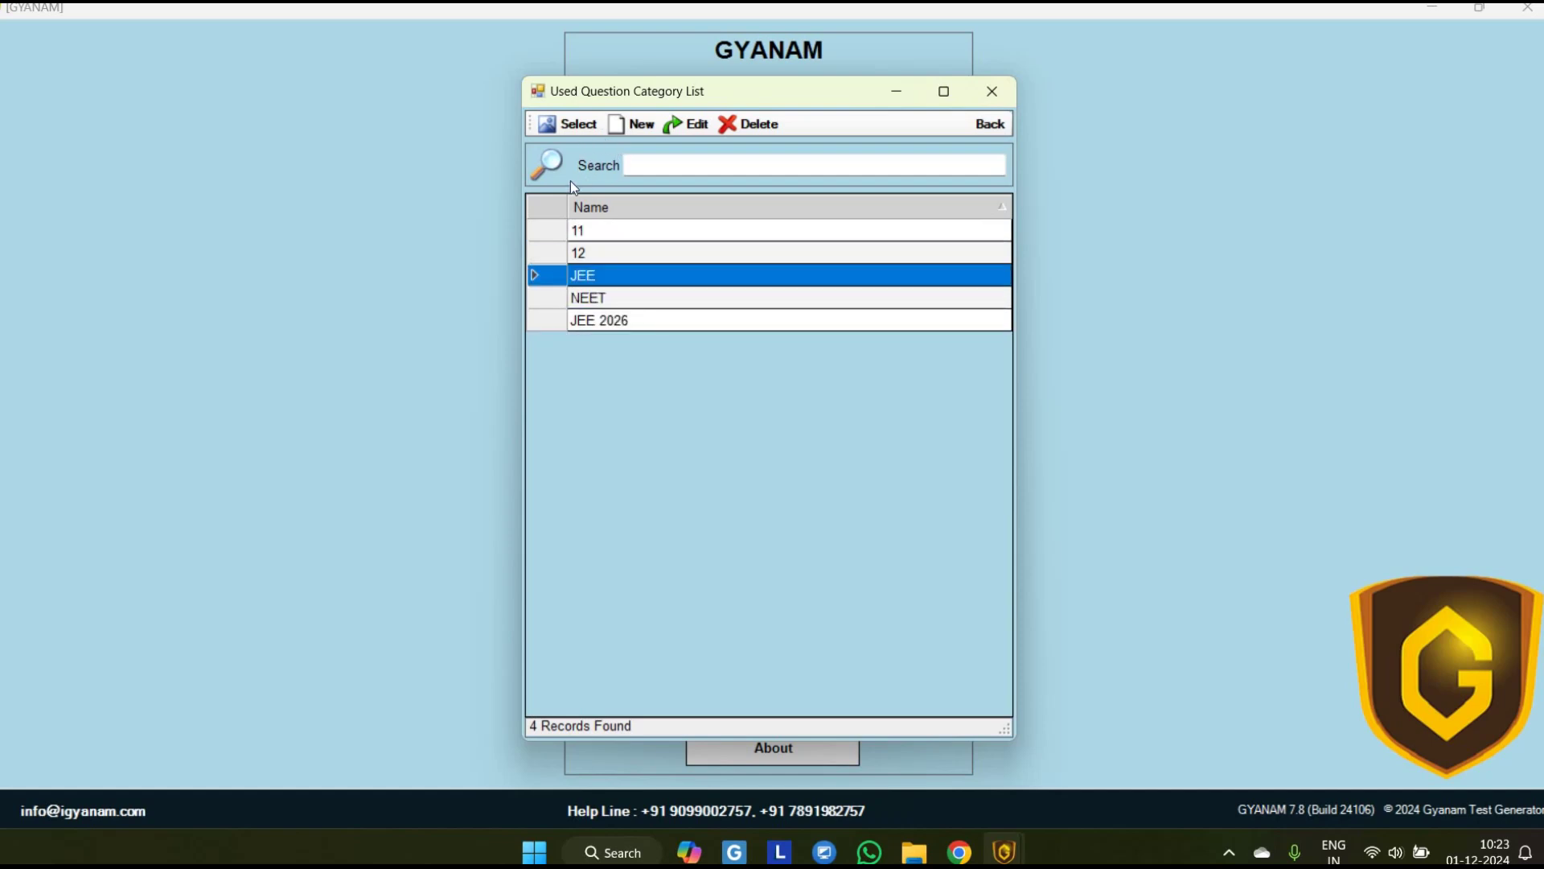
{"action": "left_click", "coordinate": [571, 124]}
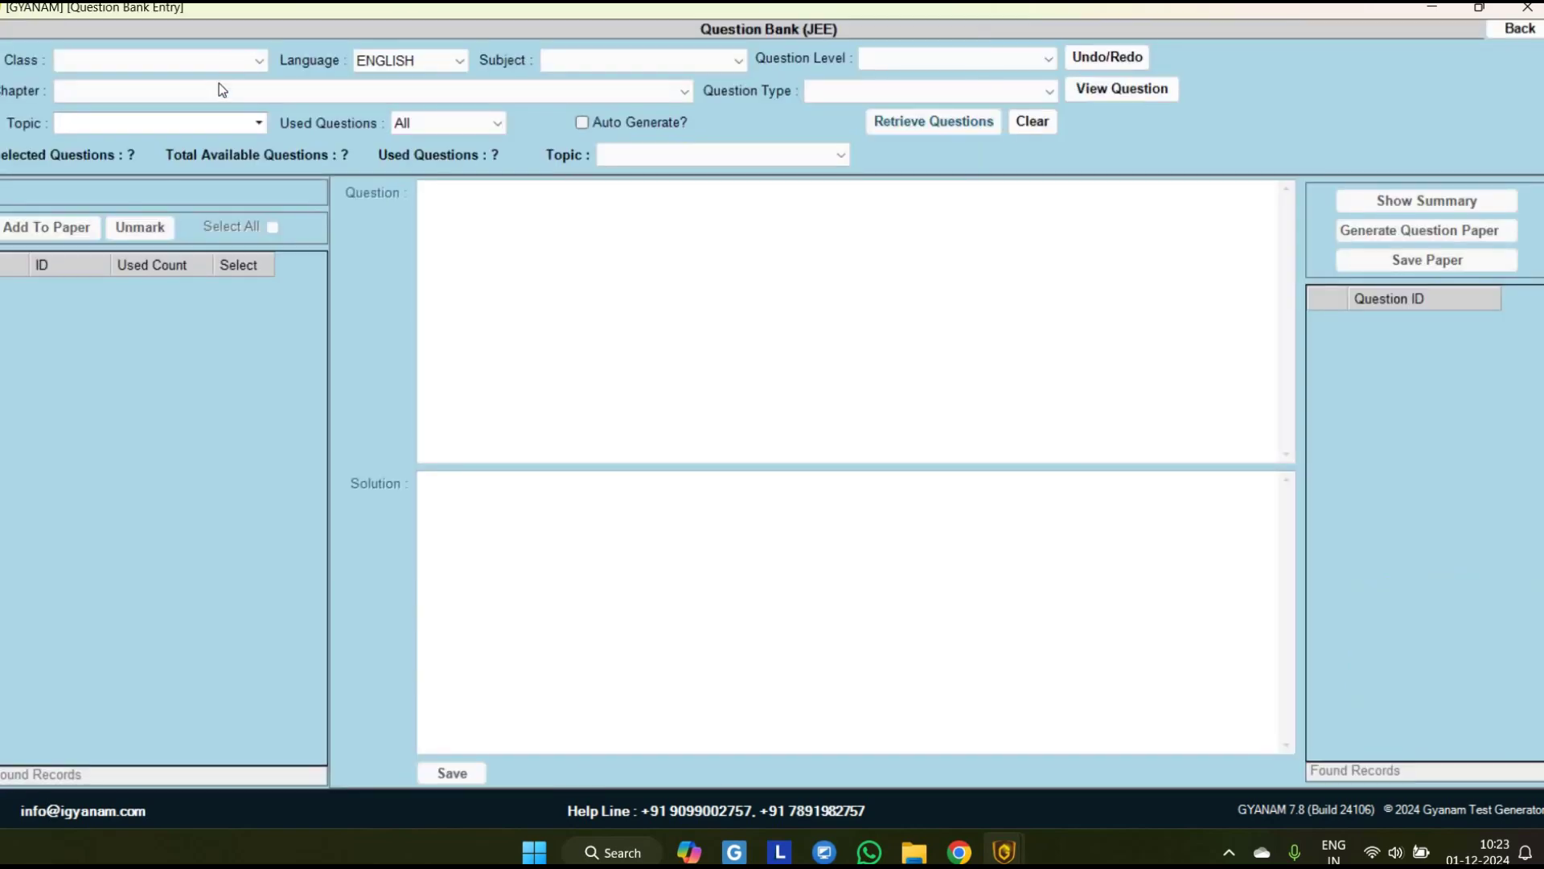
- Set the class to JEE Main + NEET + JEE Advanced and the subject to Chemistry
{"action": "left_click", "coordinate": [225, 65]}
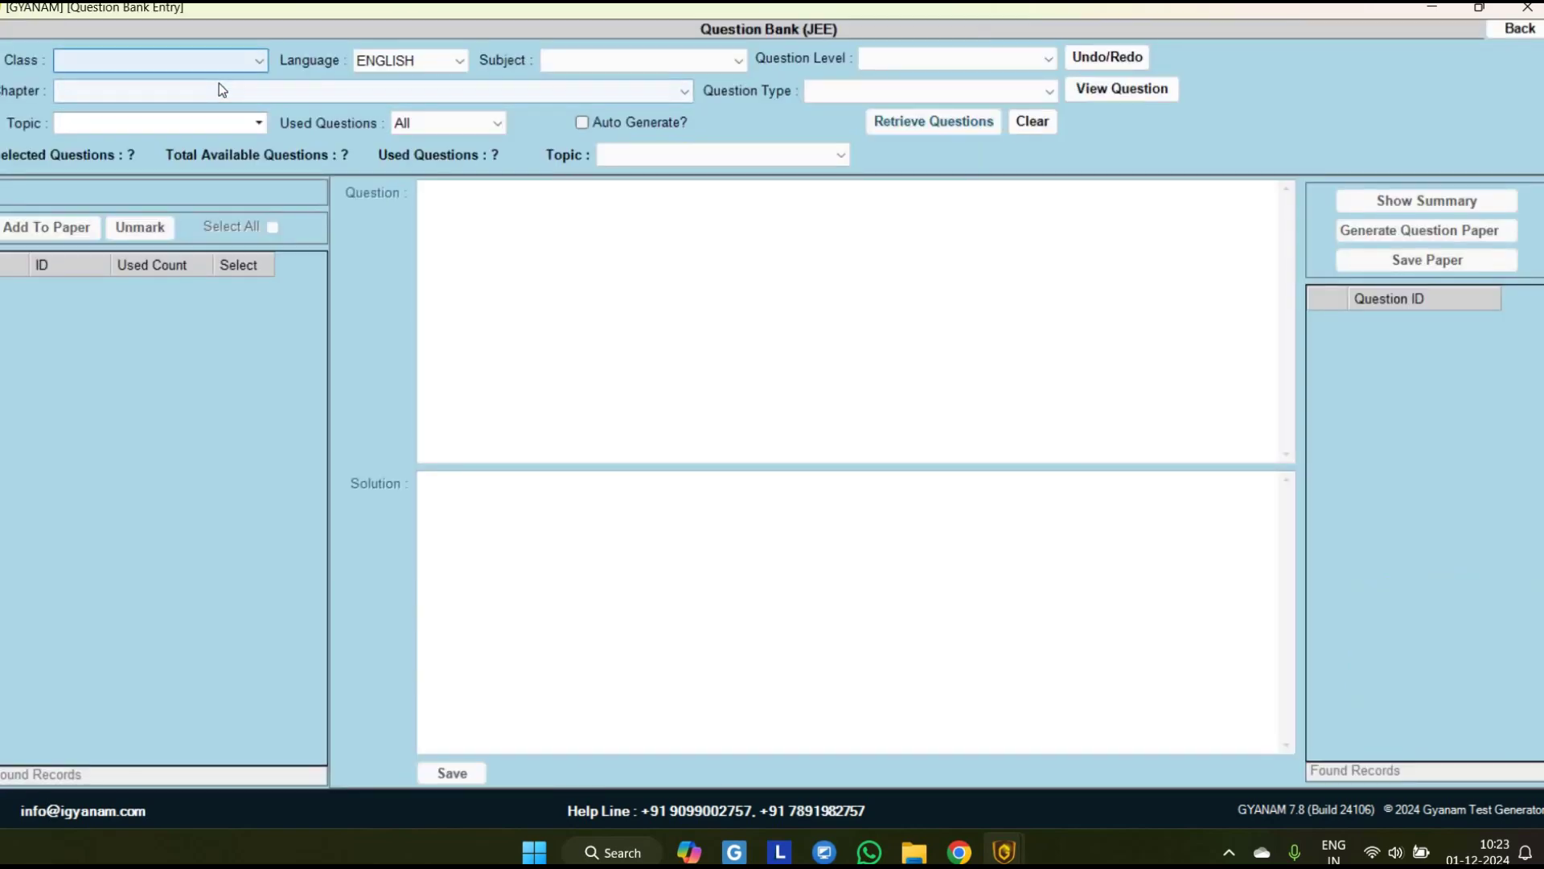
{"action": "left_click", "coordinate": [610, 70]}
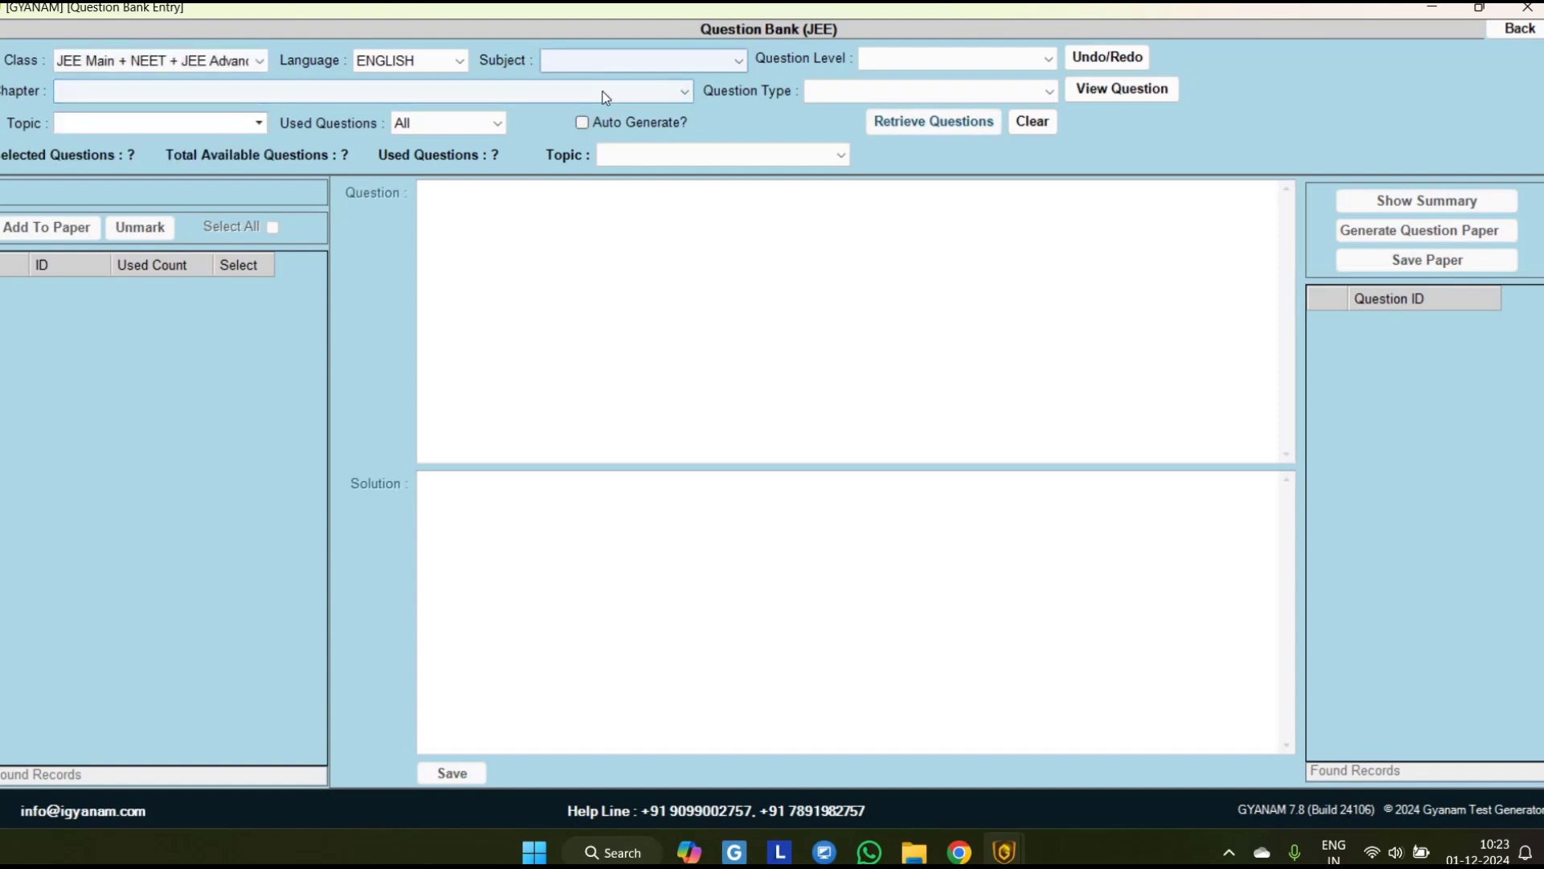
{"action": "key", "text": "Down"}
{"action": "key", "text": "Down"}
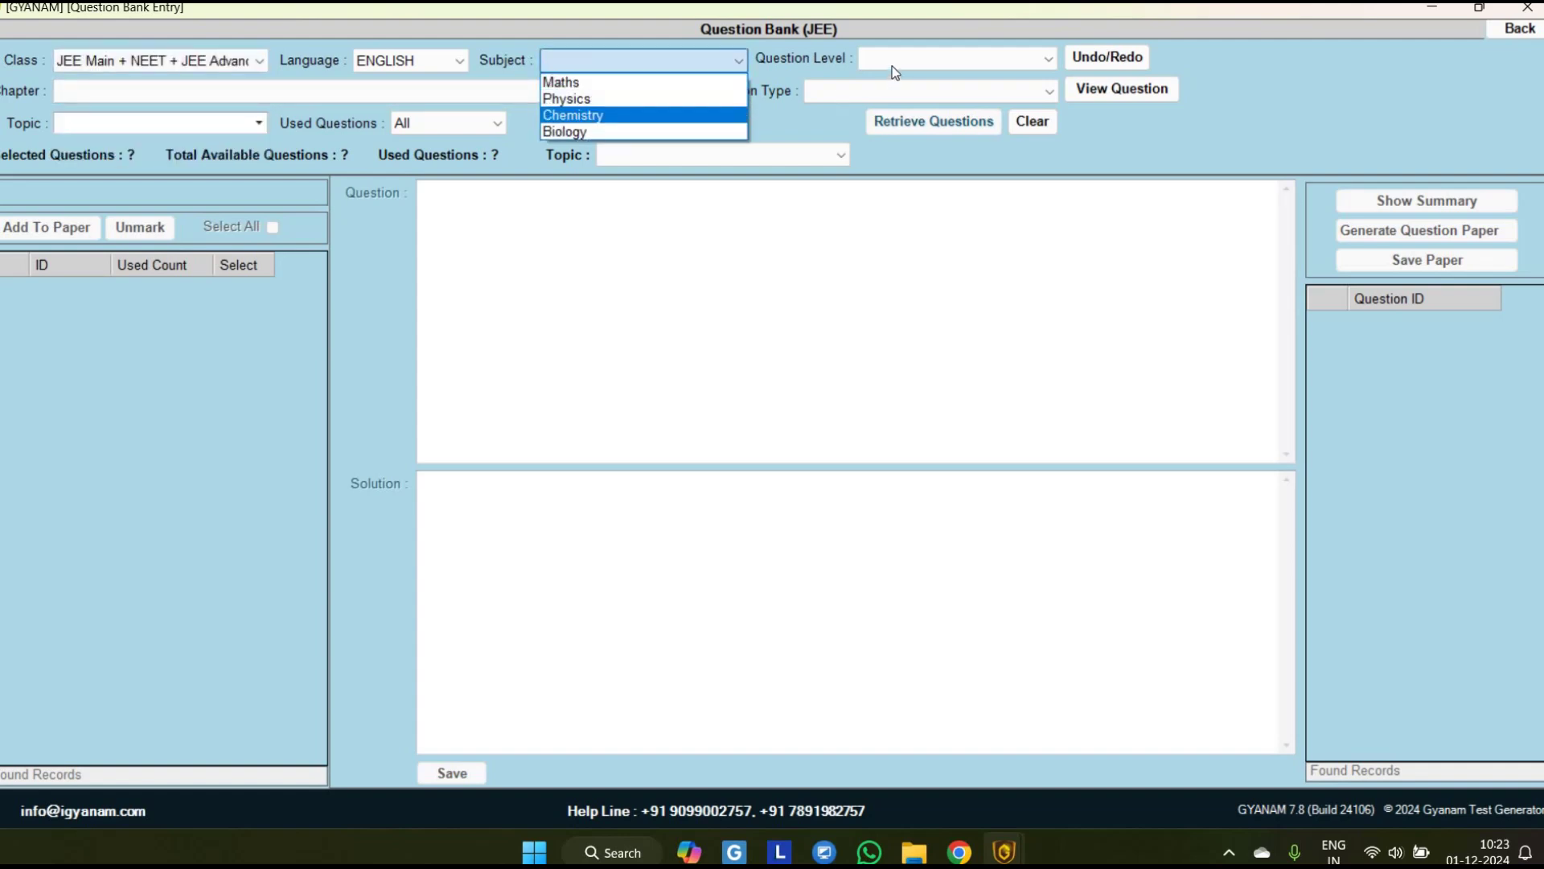
{"action": "key", "text": "Return"}
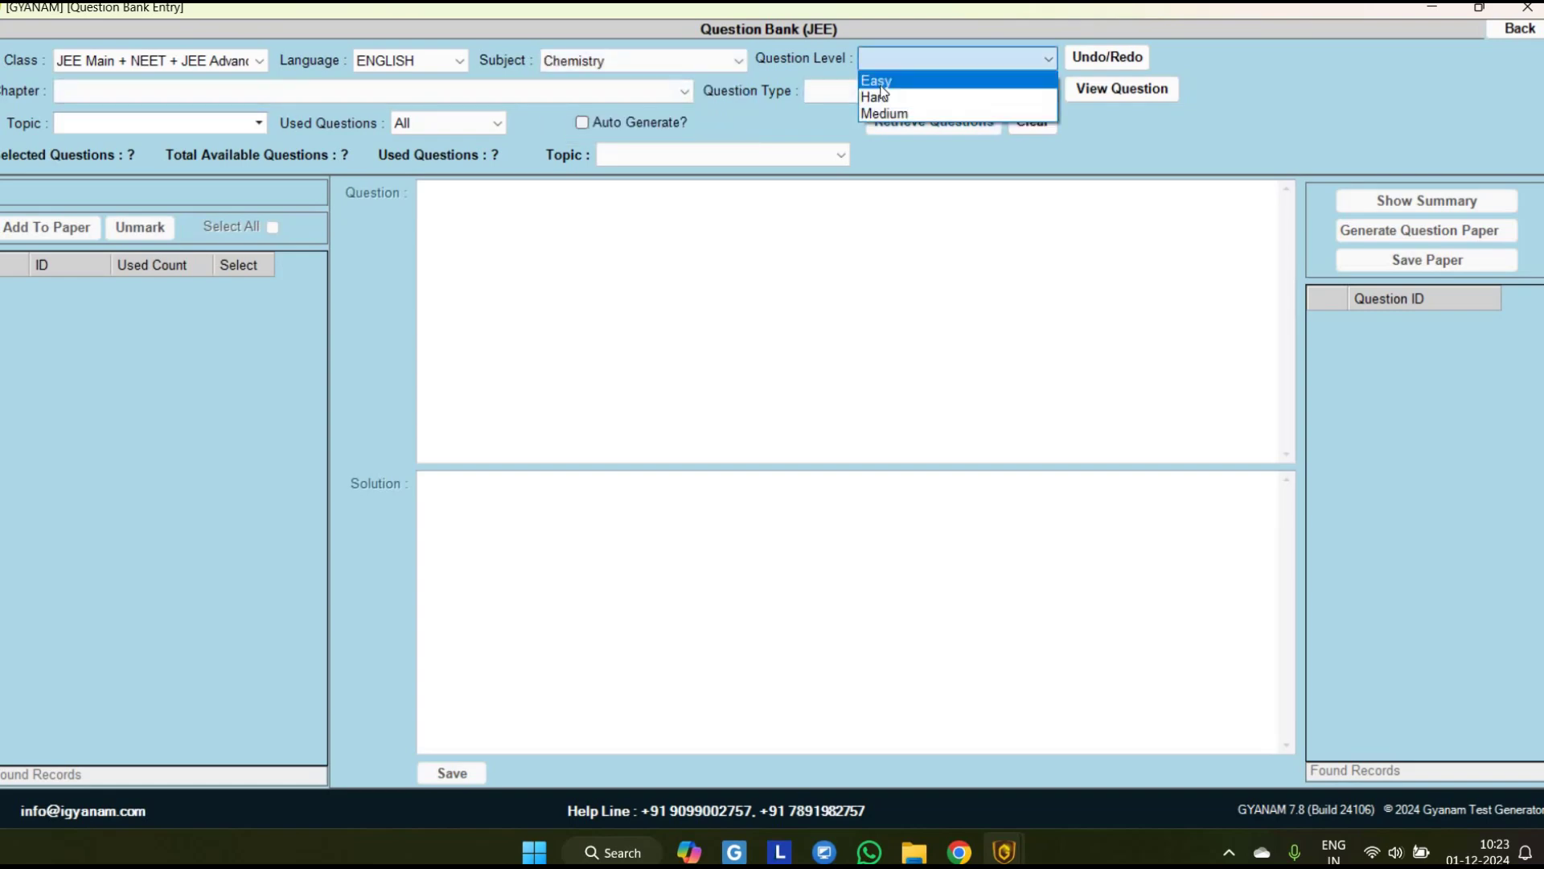
- Set the question level to Easy
{"action": "key", "text": "Down"}
{"action": "key", "text": "Down"}
{"action": "key", "text": "Up"}
{"action": "key", "text": "Up"}
{"action": "key", "text": "Return"}
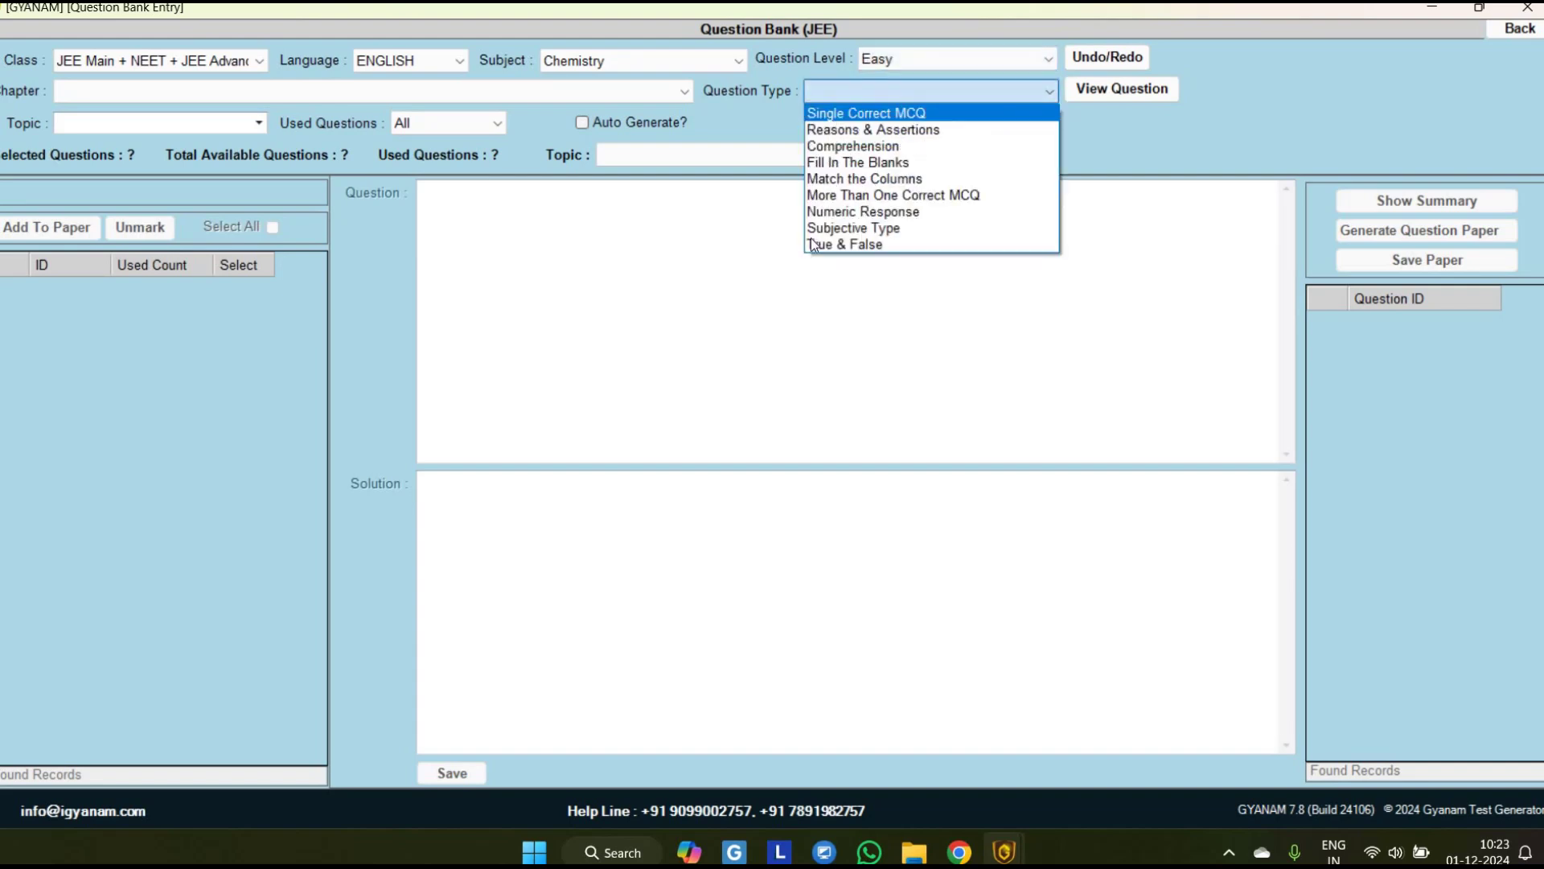
- Look through the available question types and set the question type to Single Correct MCQ
{"action": "key", "text": "Down"}
{"action": "key", "text": "Down"}
{"action": "key", "text": "Down"}
{"action": "key", "text": "Down"}
{"action": "key", "text": "Down"}
{"action": "key", "text": "Down"}
{"action": "key", "text": "Down"}
{"action": "key", "text": "Down"}
{"action": "key", "text": "Up"}
{"action": "key", "text": "Up"}
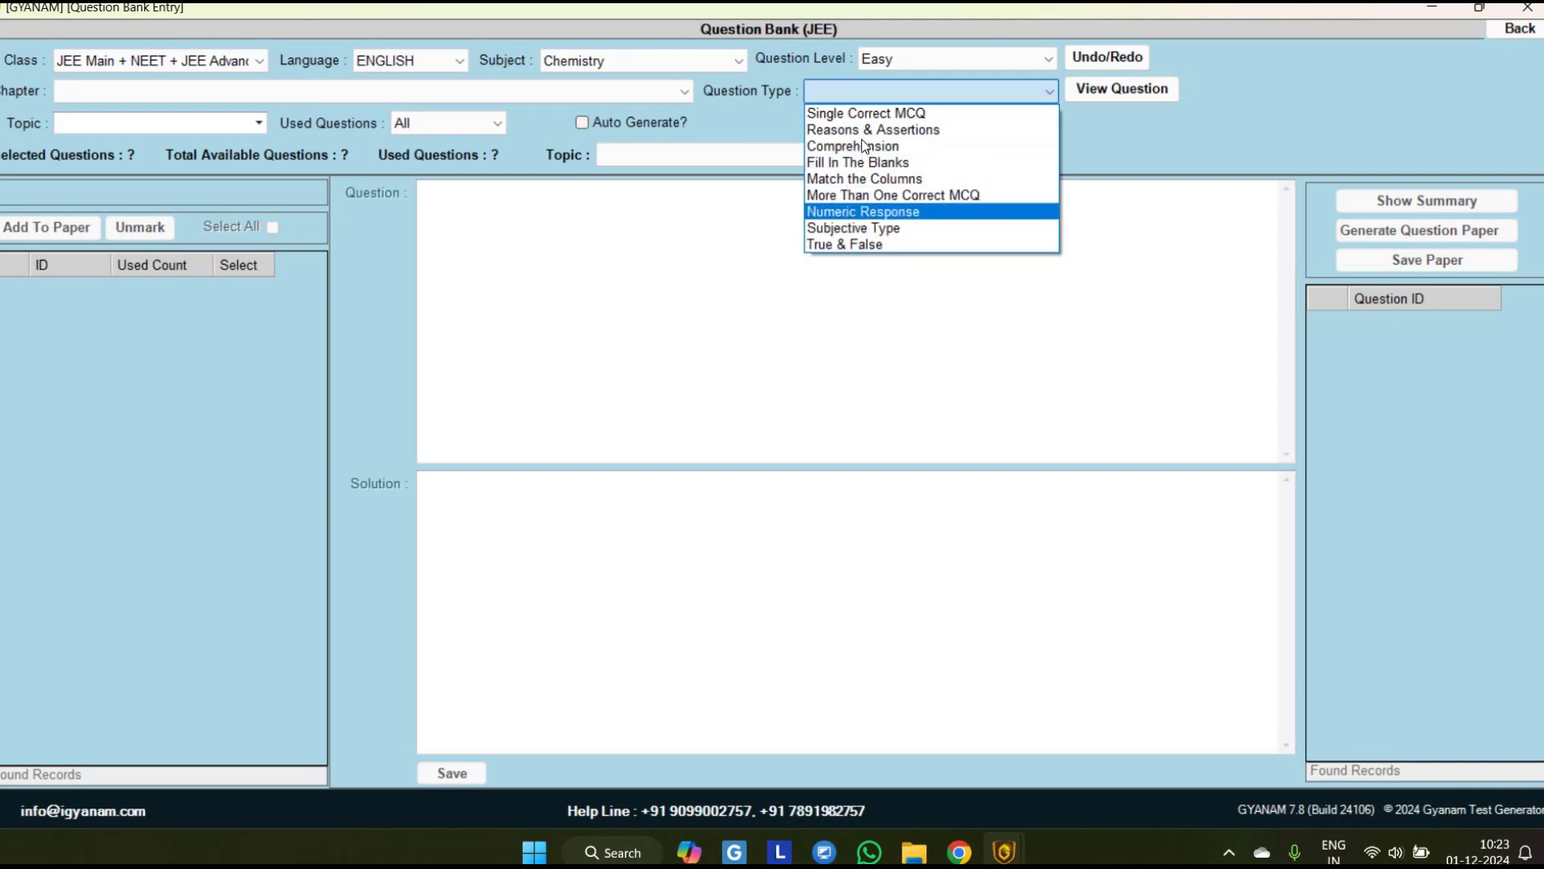
{"action": "key", "text": "Up"}
{"action": "key", "text": "Up"}
{"action": "key", "text": "Up"}
{"action": "key", "text": "Up"}
{"action": "key", "text": "Up"}
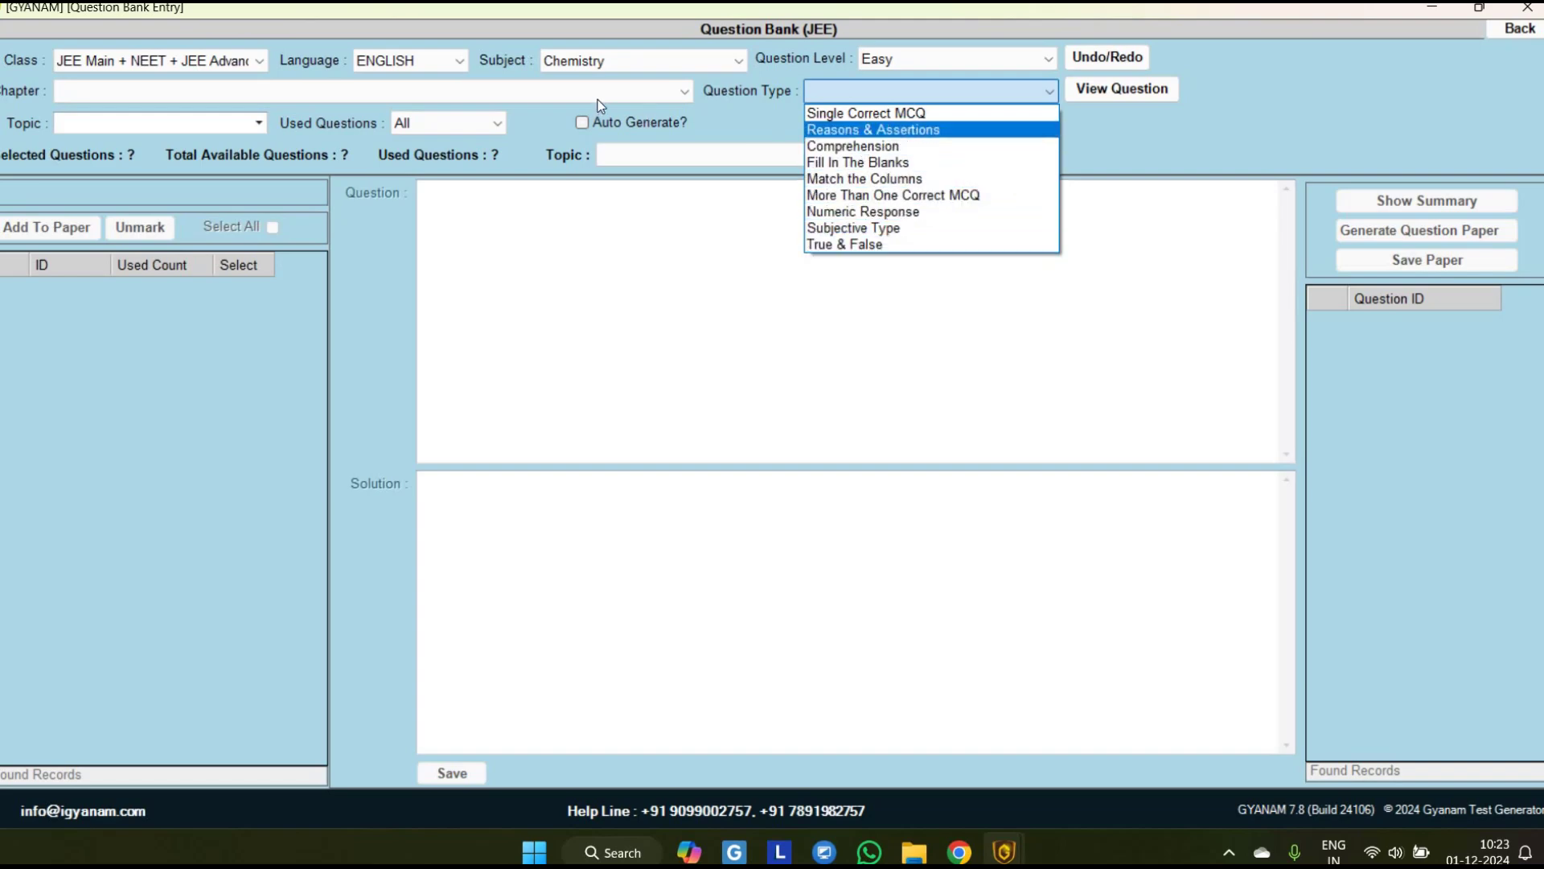
{"action": "key", "text": "Up"}
{"action": "key", "text": "Return"}
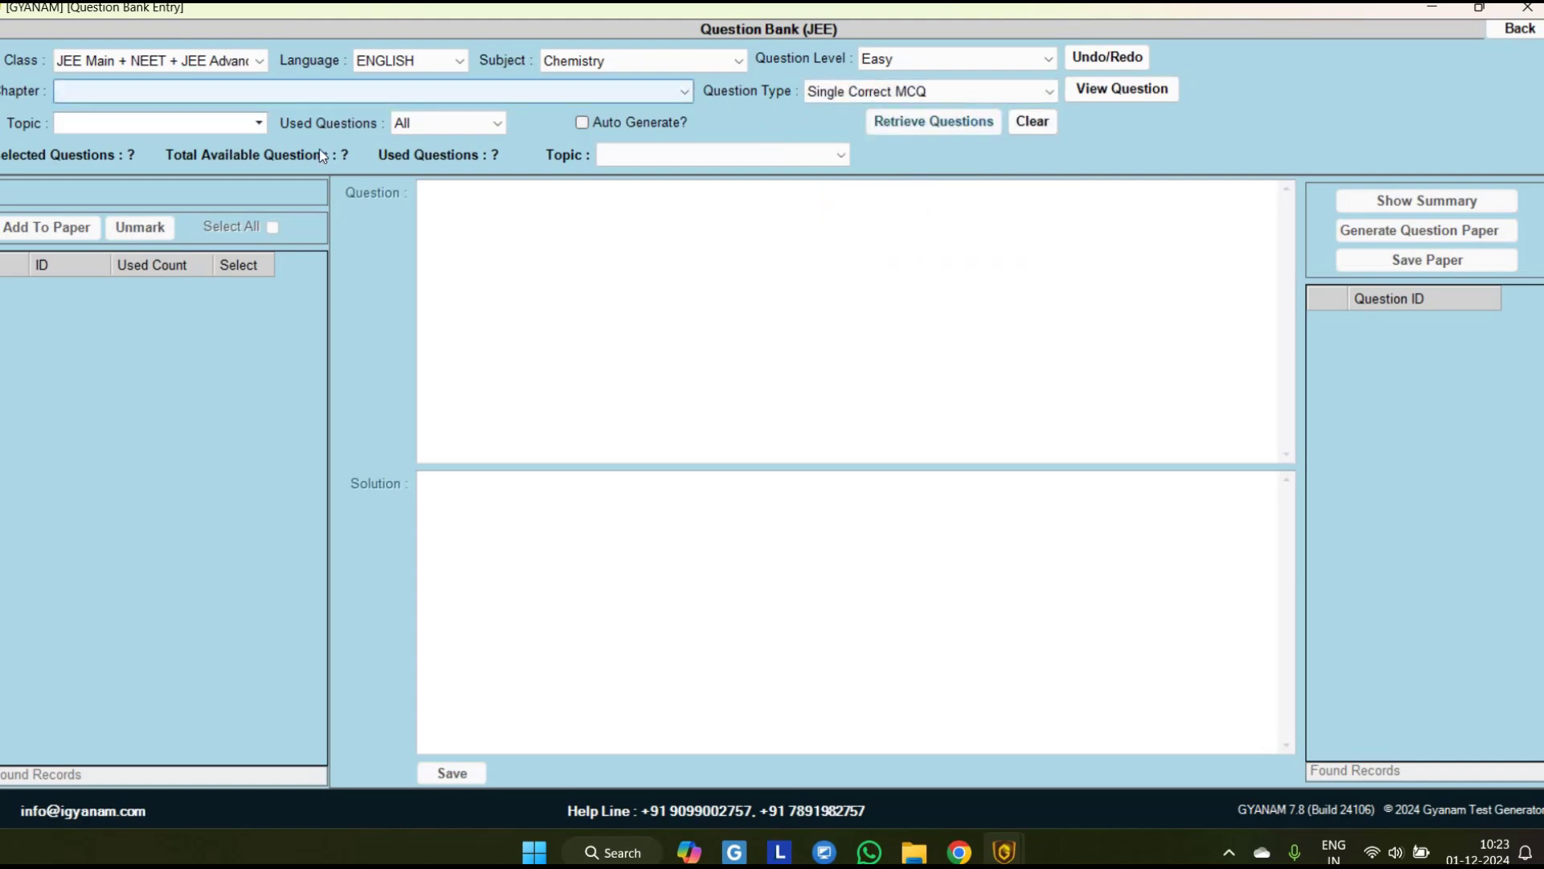
- Choose 2. Atomic Structure as the chapter
{"action": "left_click", "coordinate": [286, 91]}
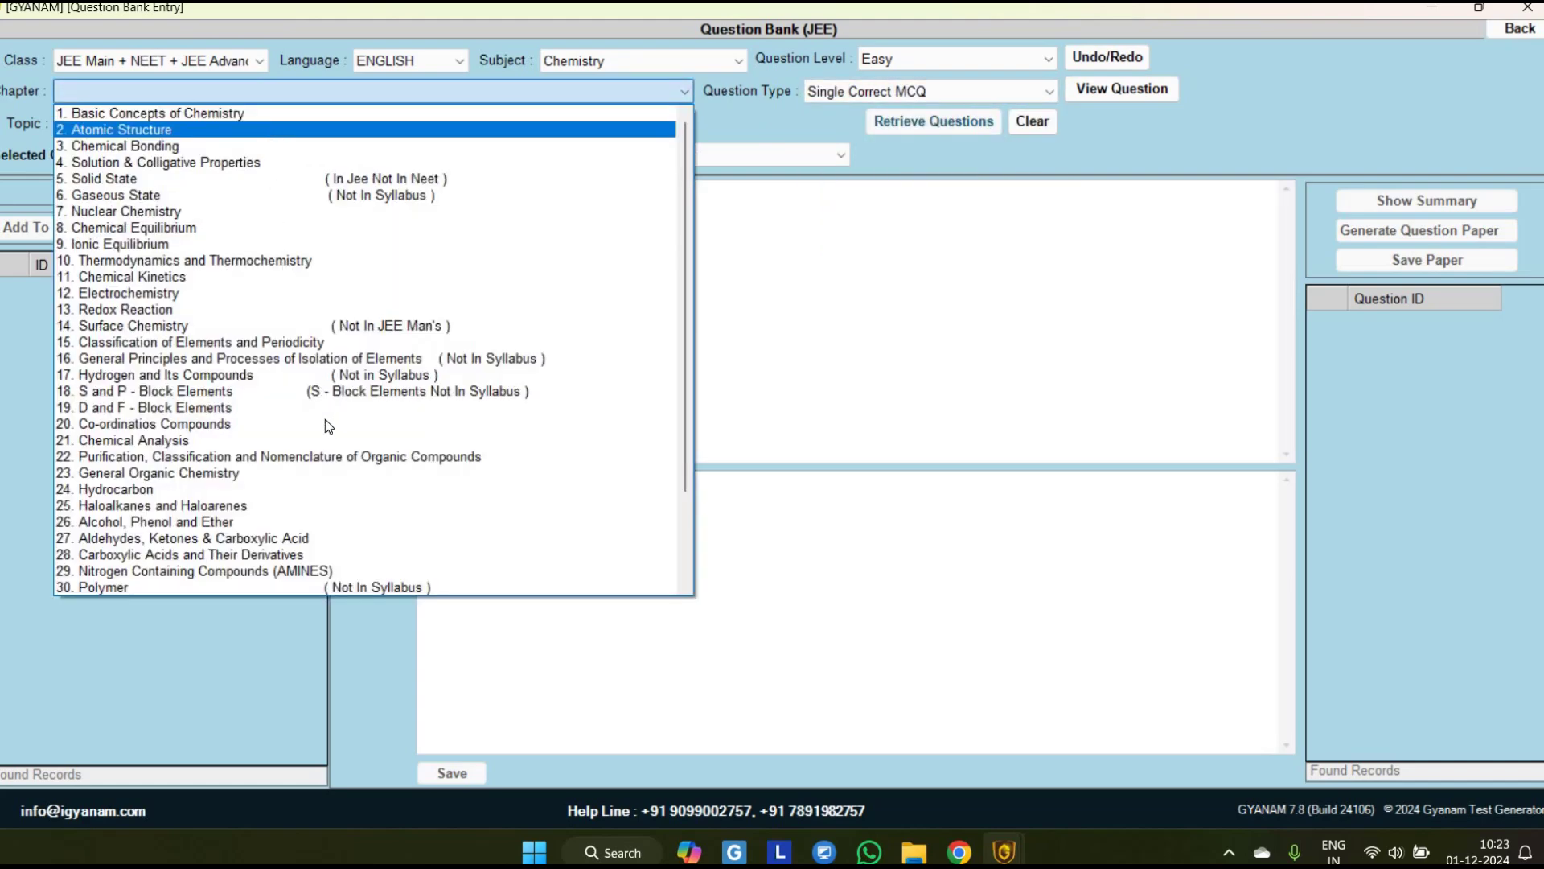
{"action": "scroll", "coordinate": [155, 139], "scroll_direction": "down", "scroll_amount": 3}
{"action": "scroll", "coordinate": [155, 136], "scroll_direction": "up", "scroll_amount": 3}
{"action": "scroll", "coordinate": [158, 141], "scroll_direction": "up", "scroll_amount": 1}
- Expand the topic list to its full size and review the topics of the Atomic Structure chapter
{"action": "left_click", "coordinate": [269, 125]}
{"action": "left_click", "coordinate": [258, 122]}
{"action": "left_click_drag", "start_coordinate": [681, 416], "coordinate": [736, 556]}
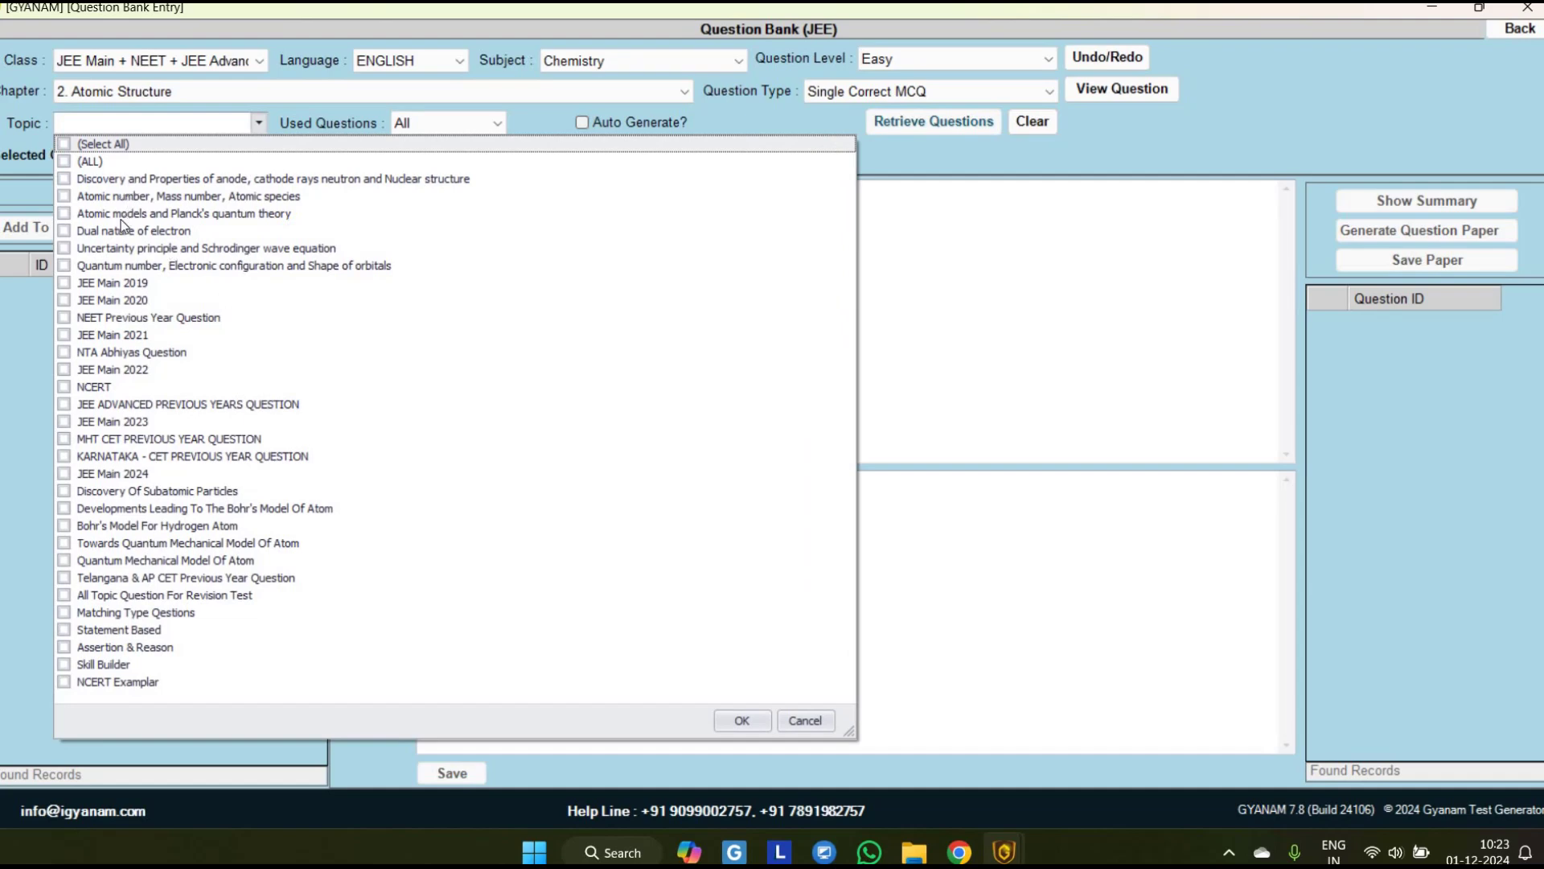
{"action": "key", "text": "Down"}
{"action": "key", "text": "Down"}
{"action": "key", "text": "Down"}
{"action": "key", "text": "Down"}
{"action": "key", "text": "Down"}
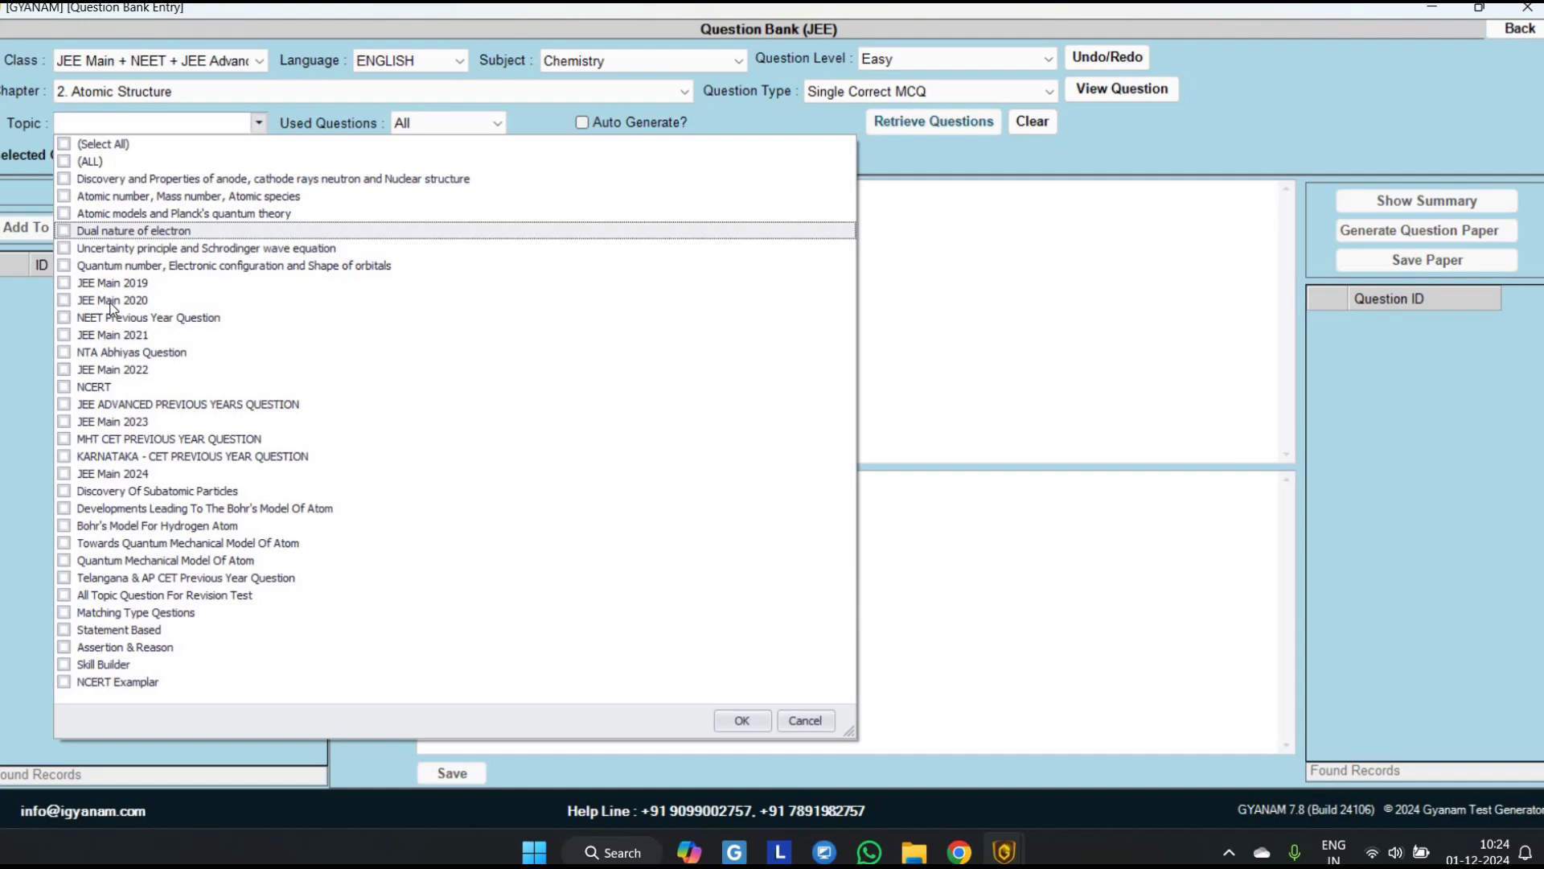
- Mark the JEE Main 2019, 2020, 2021, 2022, 2023 and 2024 topics for inclusion
{"action": "left_click", "coordinate": [114, 284]}
{"action": "left_click", "coordinate": [113, 300]}
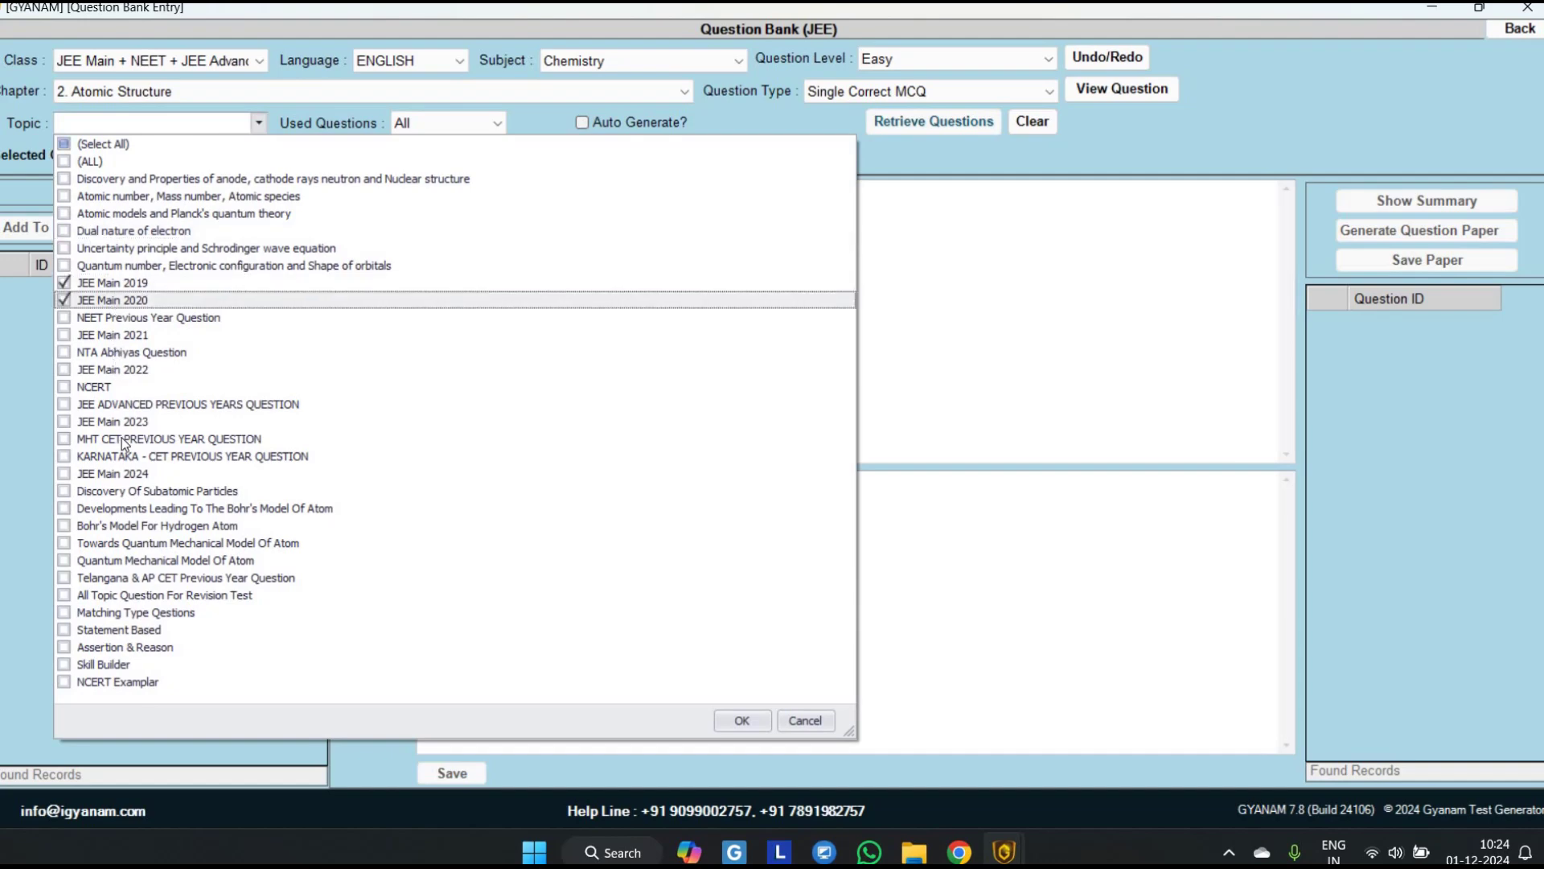
{"action": "left_click", "coordinate": [114, 369]}
{"action": "left_click", "coordinate": [113, 337]}
{"action": "key", "text": "space"}
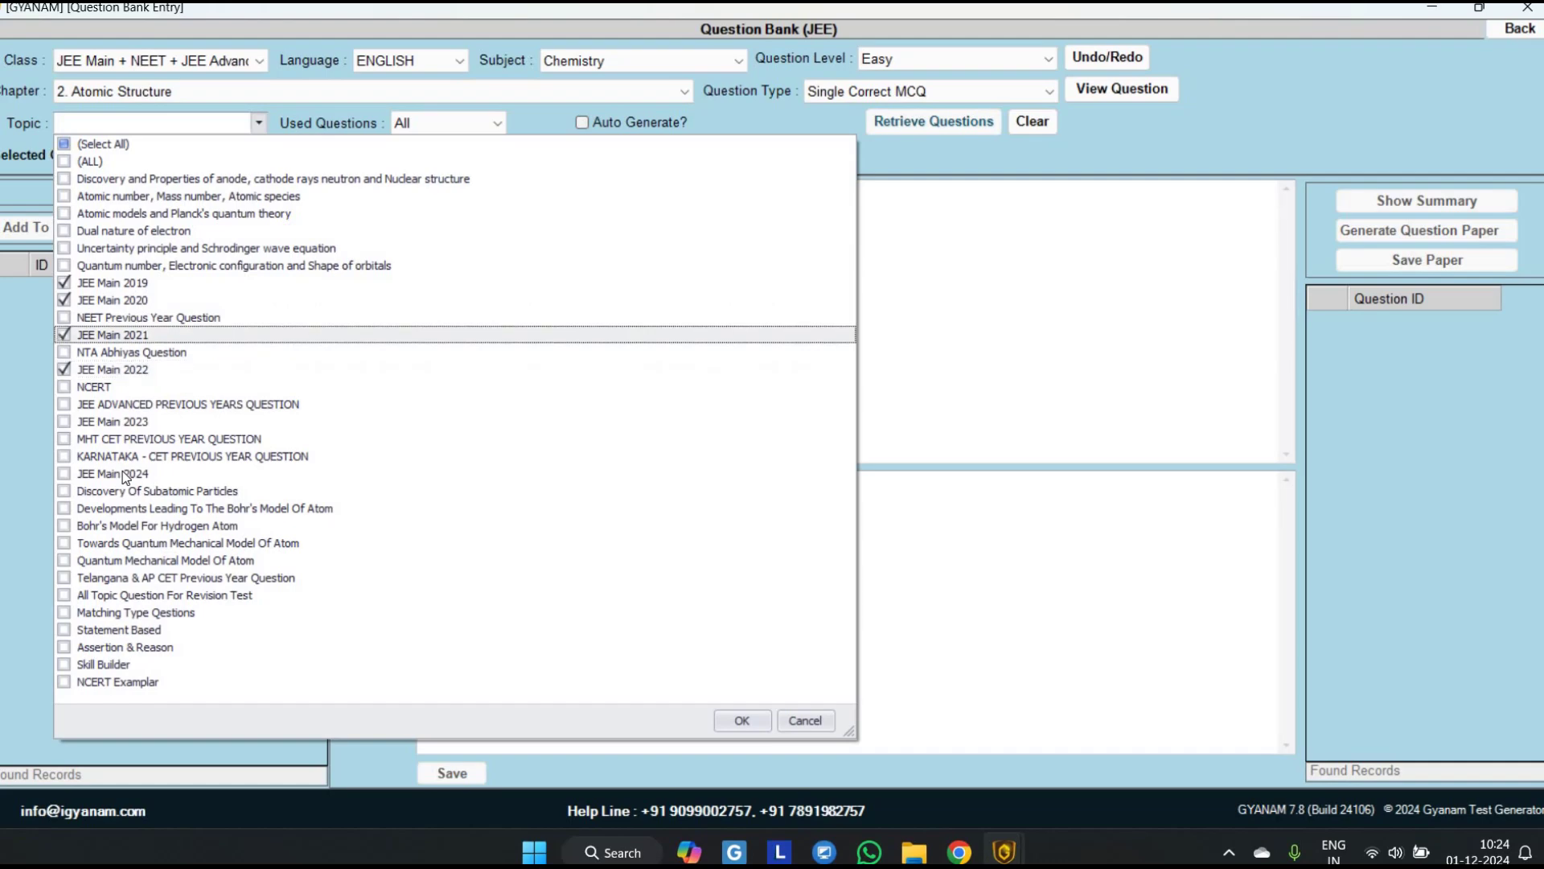
{"action": "key", "text": "Down"}
{"action": "key", "text": "Down"}
{"action": "key", "text": "Down"}
{"action": "key", "text": "Down"}
{"action": "key", "text": "Down"}
{"action": "key", "text": "space"}
{"action": "key", "text": "Down"}
{"action": "key", "text": "Down"}
{"action": "key", "text": "Down"}
{"action": "key", "text": "space"}
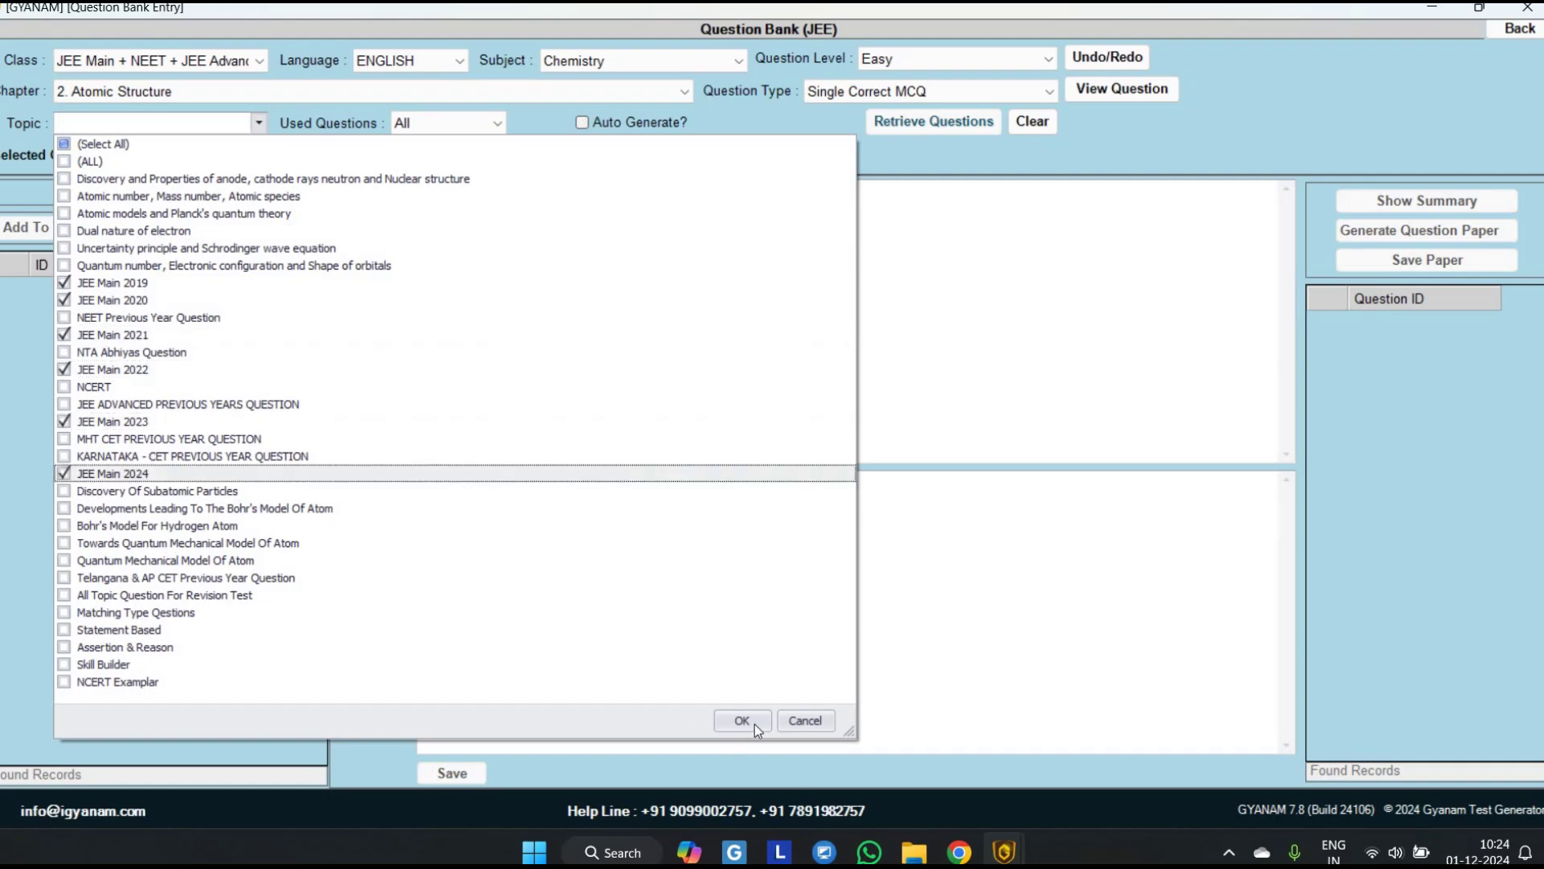
- Retrieve the questions matching the chosen filters and dismiss the retrieval message
{"action": "left_click", "coordinate": [902, 125]}
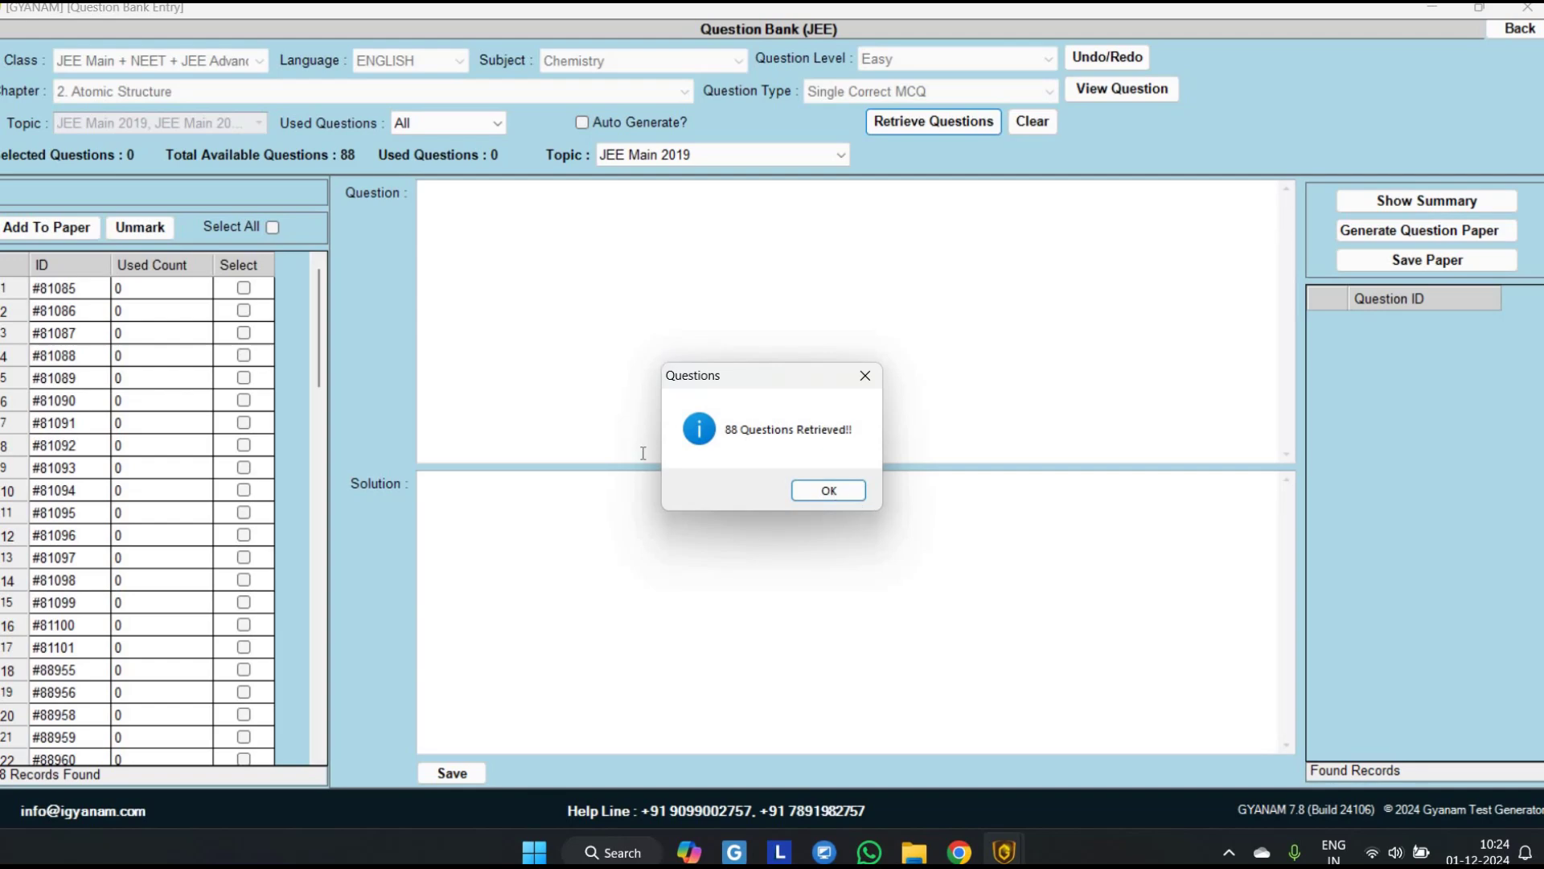
{"action": "left_click", "coordinate": [812, 489]}
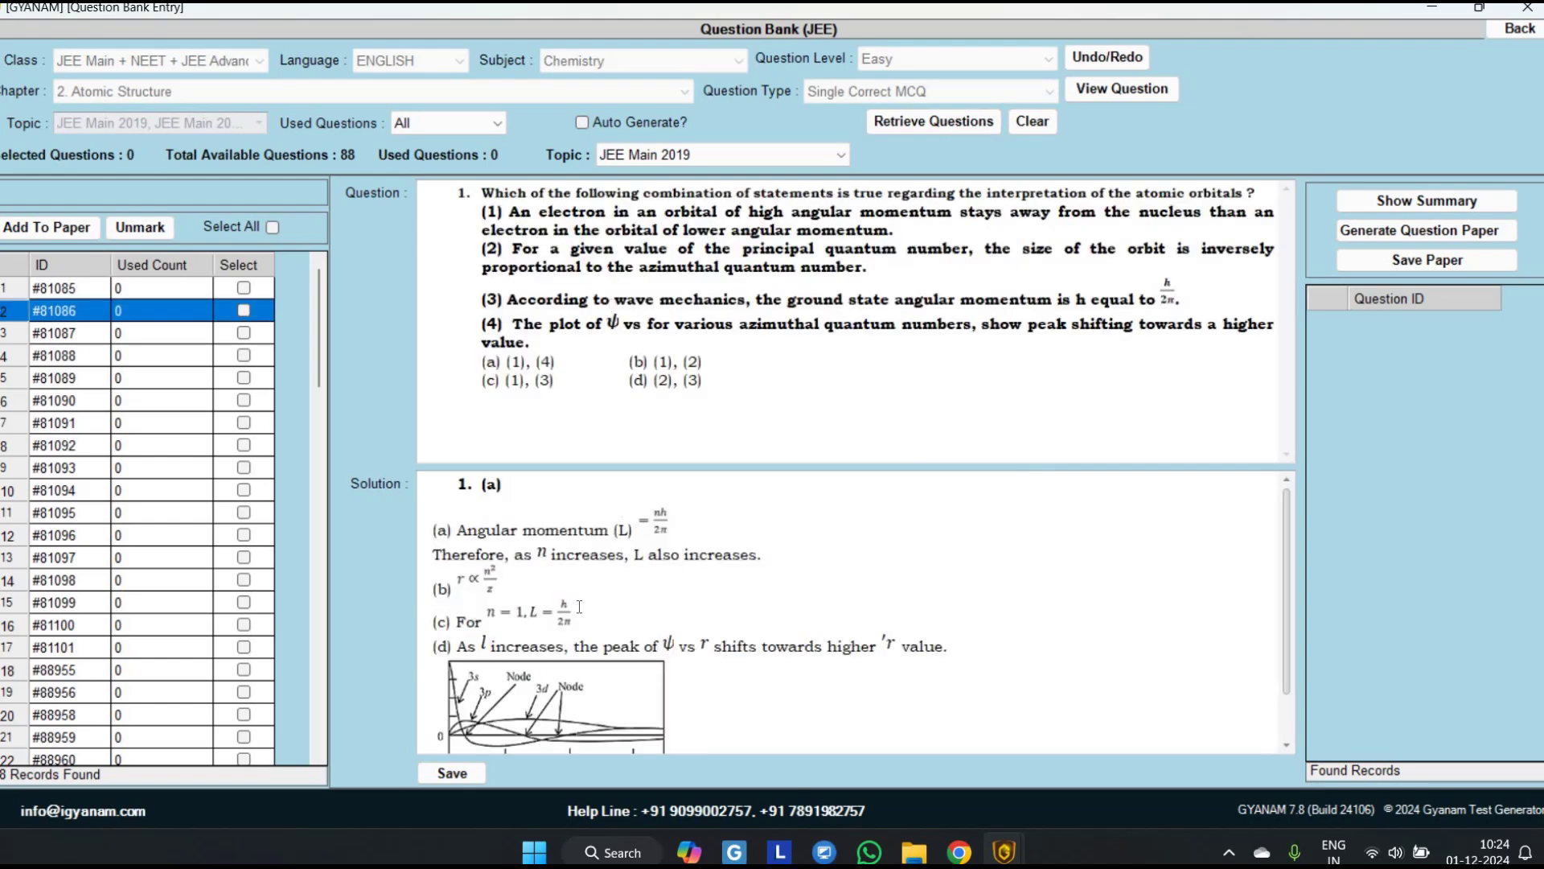
- Browse the retrieved easy single-correct questions and examine each one's text and solution
{"action": "left_click", "coordinate": [148, 334]}
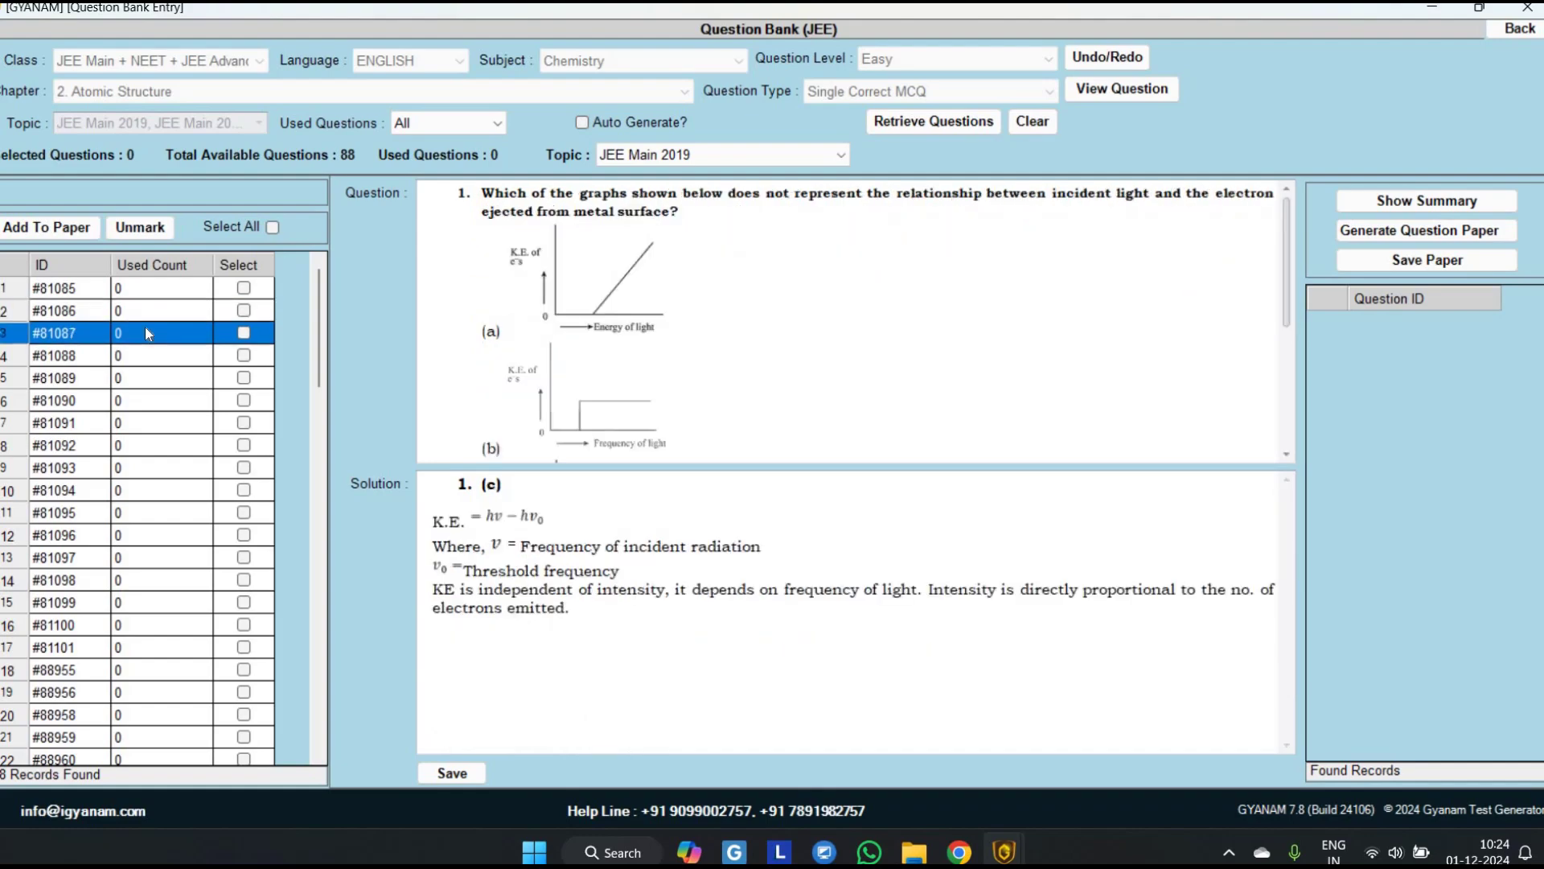
{"action": "key", "text": "Down"}
{"action": "key", "text": "Down"}
{"action": "key", "text": "Up"}
{"action": "key", "text": "Up"}
{"action": "key", "text": "Down"}
{"action": "key", "text": "Down"}
{"action": "key", "text": "Down"}
{"action": "key", "text": "Down"}
{"action": "key", "text": "Down"}
{"action": "key", "text": "Down"}
{"action": "key", "text": "Up"}
{"action": "key", "text": "Up"}
{"action": "key", "text": "Up"}
{"action": "key", "text": "Down"}
{"action": "key", "text": "Down"}
{"action": "key", "text": "Down"}
{"action": "key", "text": "Down"}
{"action": "key", "text": "Down"}
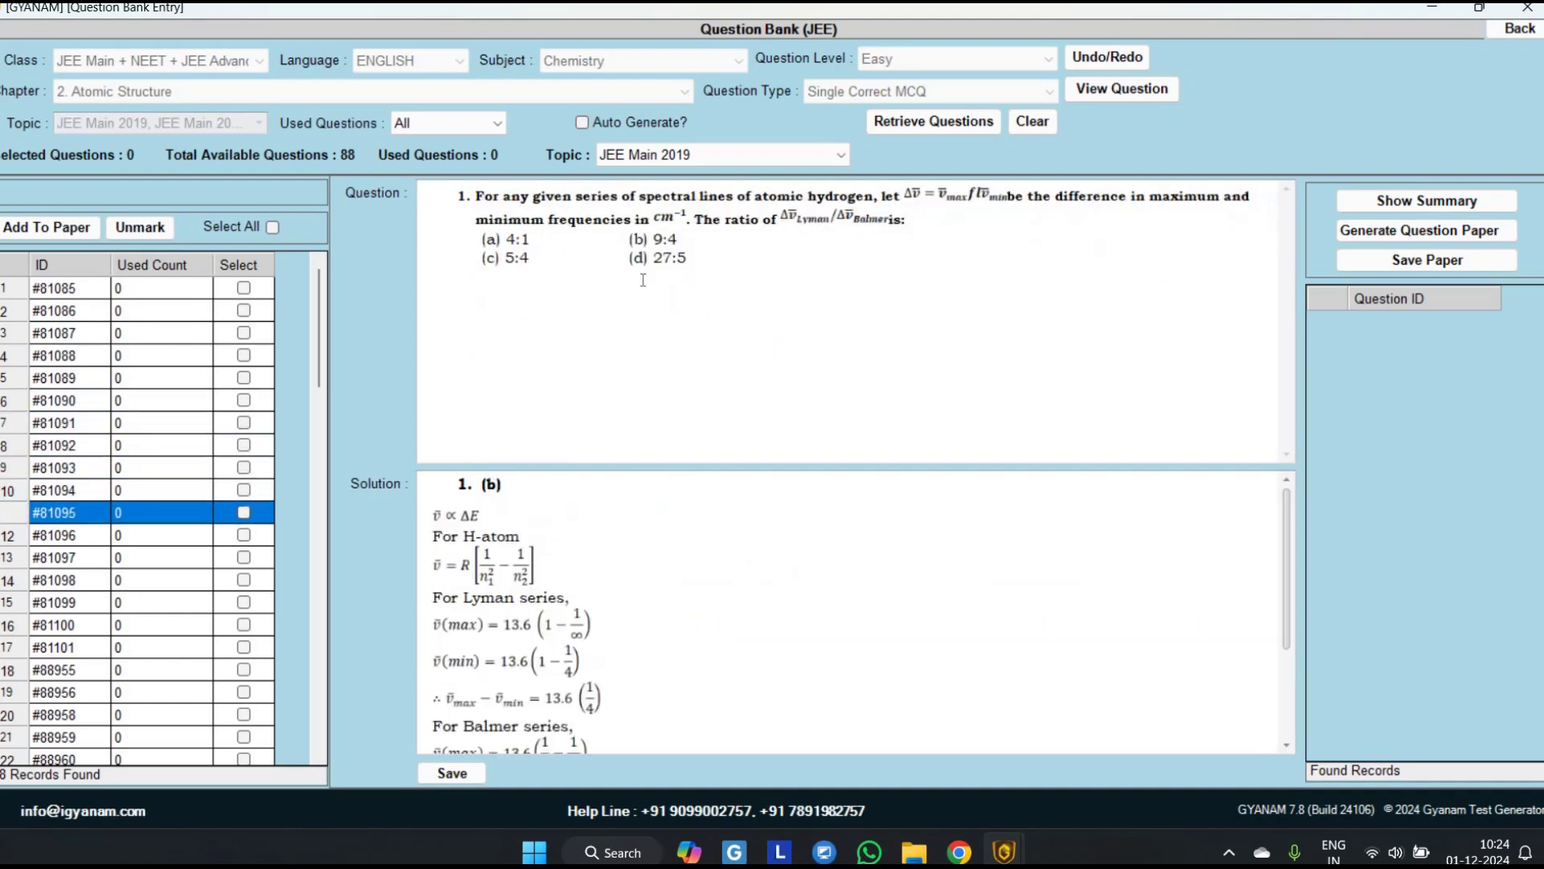
{"action": "key", "text": "Down"}
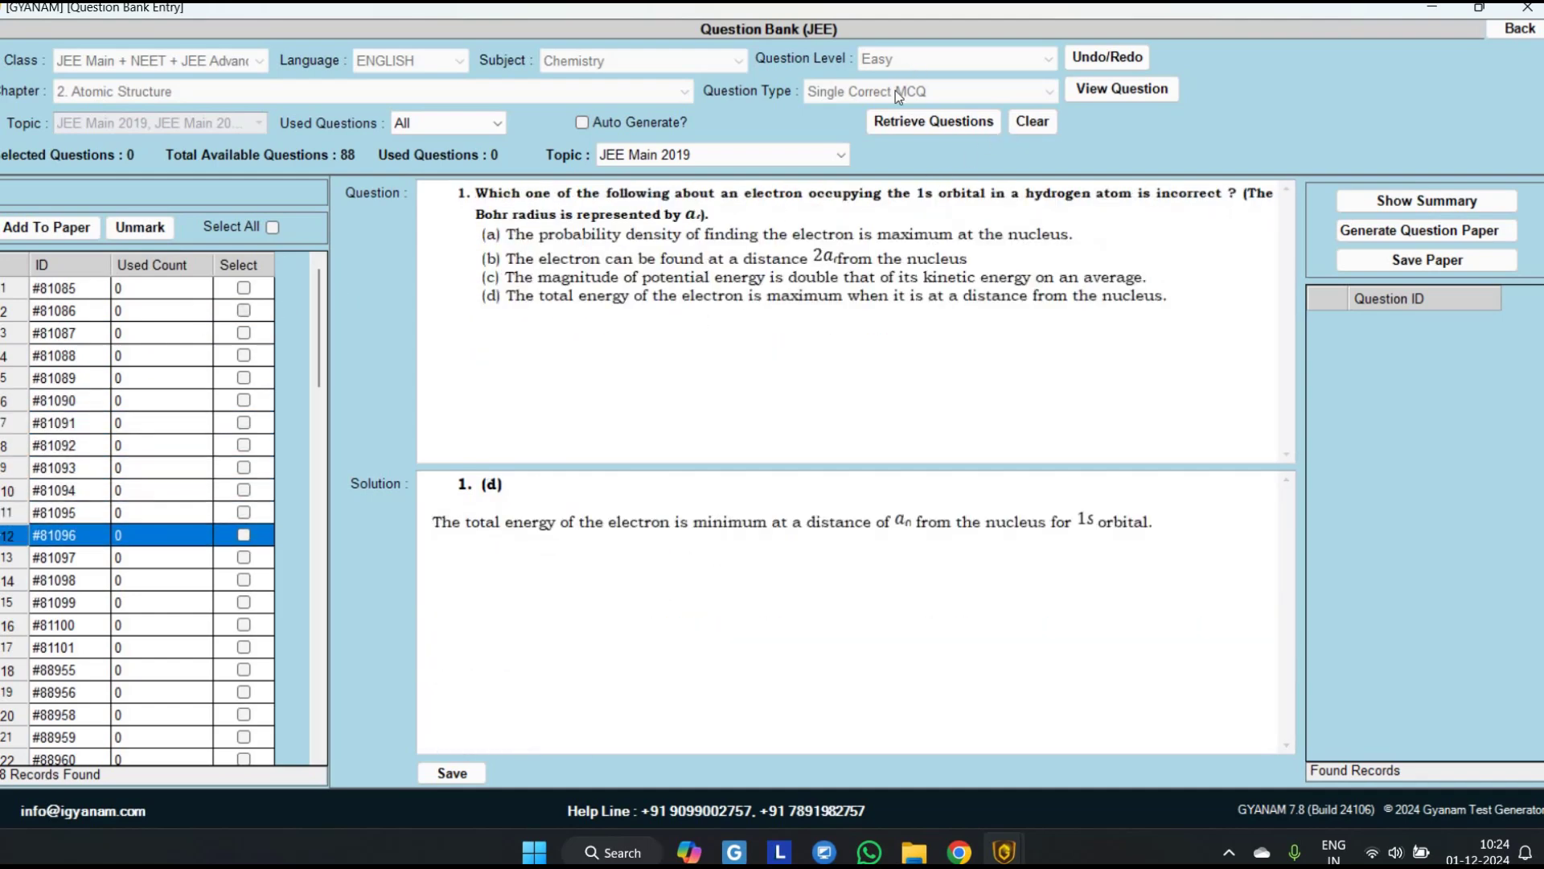
- Clear the current retrieval, set the level to Hard and the type to Numeric Response, and retrieve the matching questions
{"action": "left_click", "coordinate": [1031, 121]}
{"action": "left_click", "coordinate": [925, 59]}
{"action": "left_click", "coordinate": [922, 97]}
{"action": "left_click", "coordinate": [922, 91]}
{"action": "left_click", "coordinate": [923, 211]}
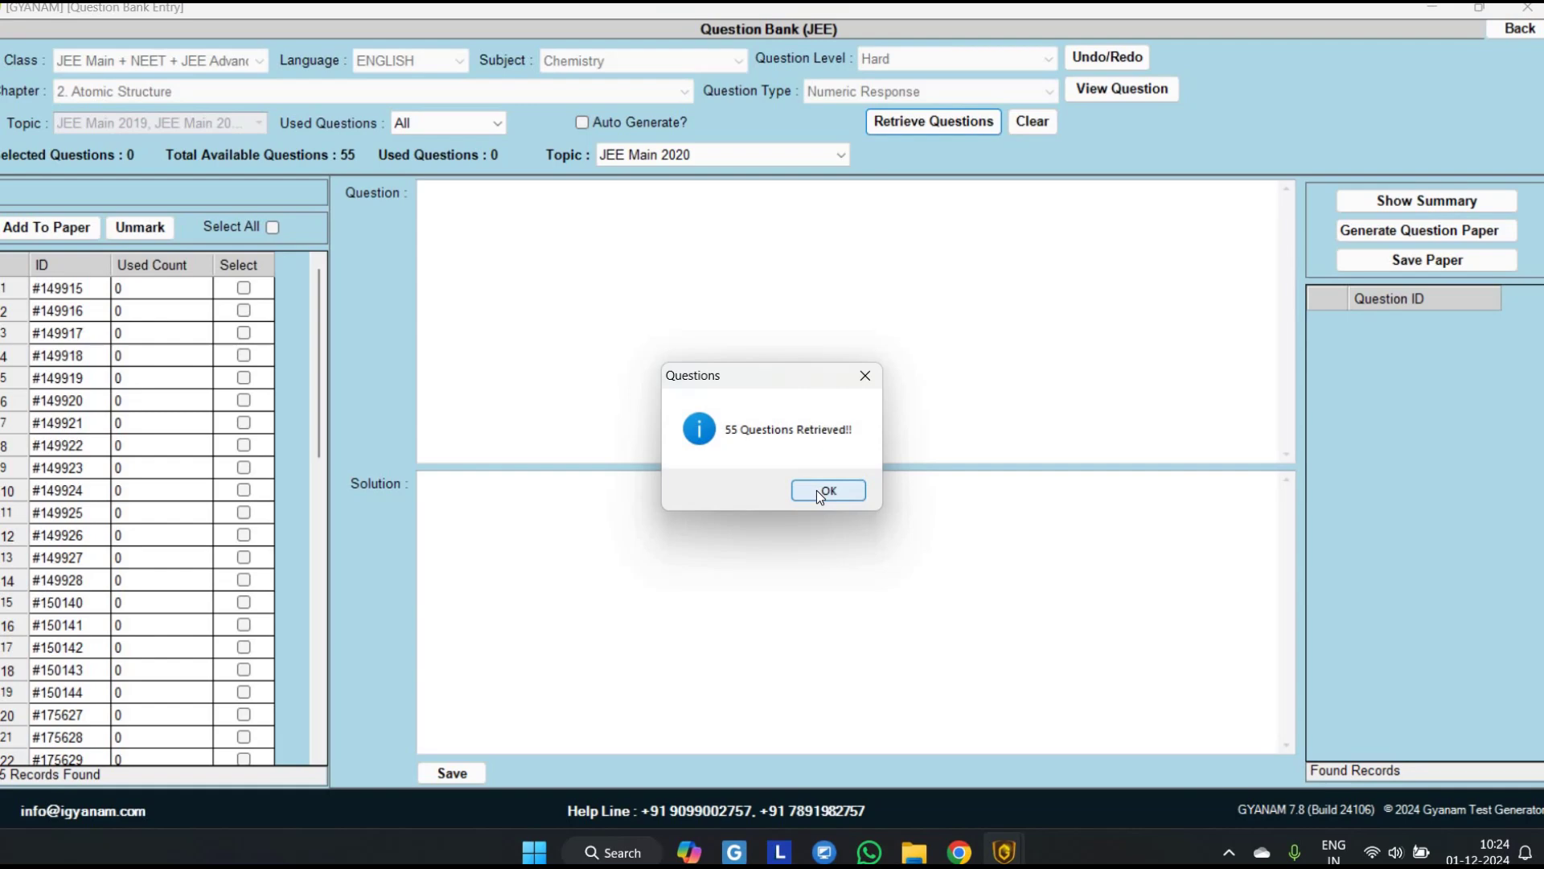
{"action": "key", "text": "Return"}
- Browse the retrieved hard numeric response questions and examine their text and solutions
{"action": "left_click", "coordinate": [176, 381]}
{"action": "key", "text": "Down"}
{"action": "key", "text": "Down"}
{"action": "key", "text": "Down"}
{"action": "key", "text": "Down"}
{"action": "key", "text": "Down"}
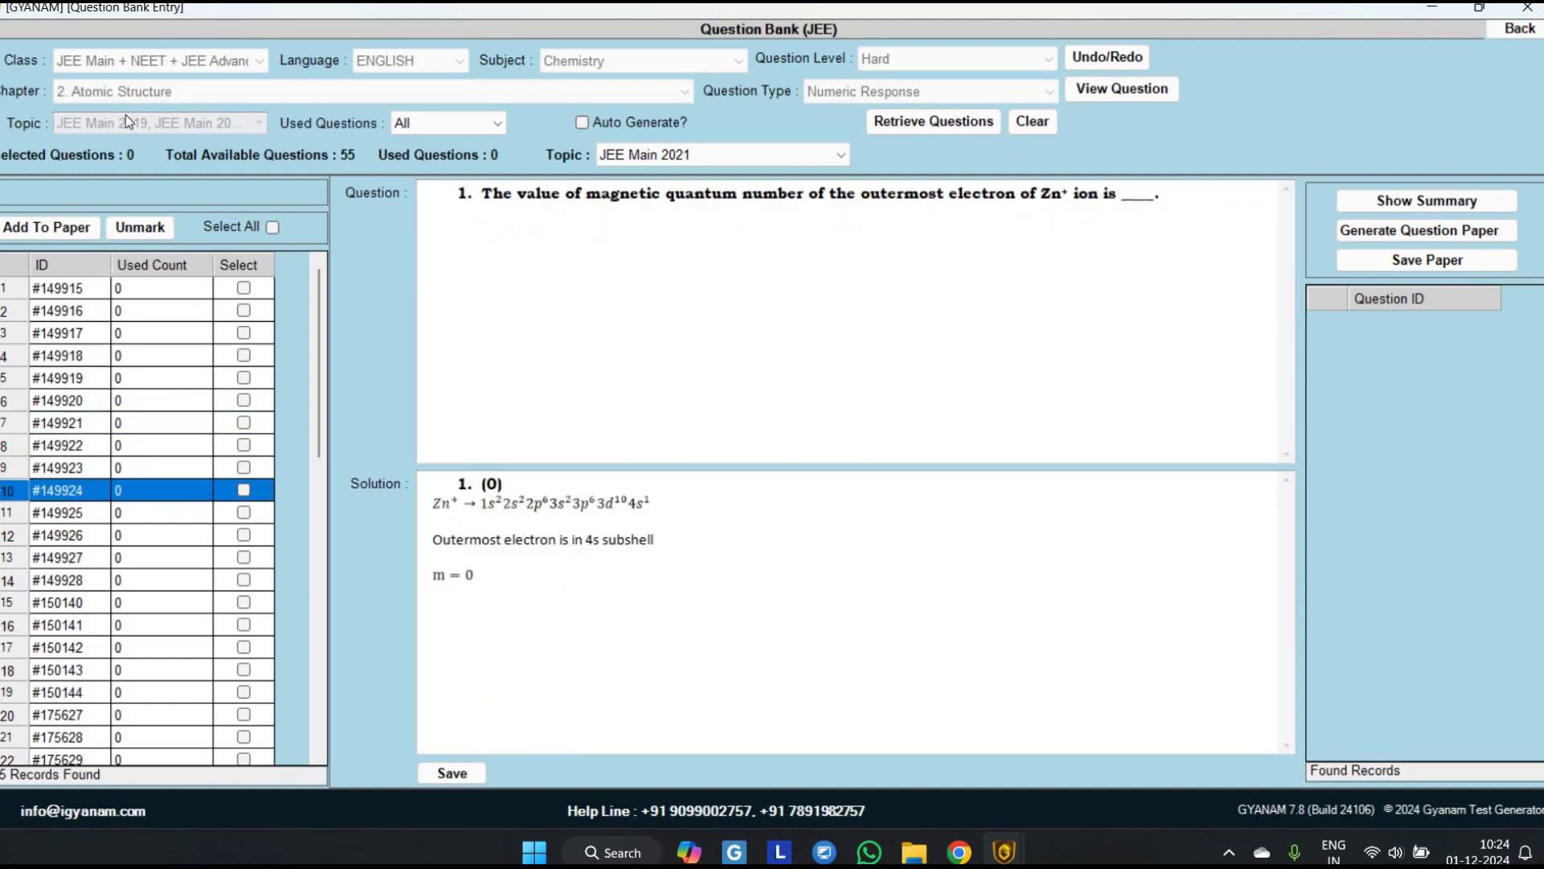
- Clear the retrieval and set the question level back to Easy with the Single Correct MCQ type
{"action": "left_click", "coordinate": [877, 62]}
{"action": "left_click", "coordinate": [876, 77]}
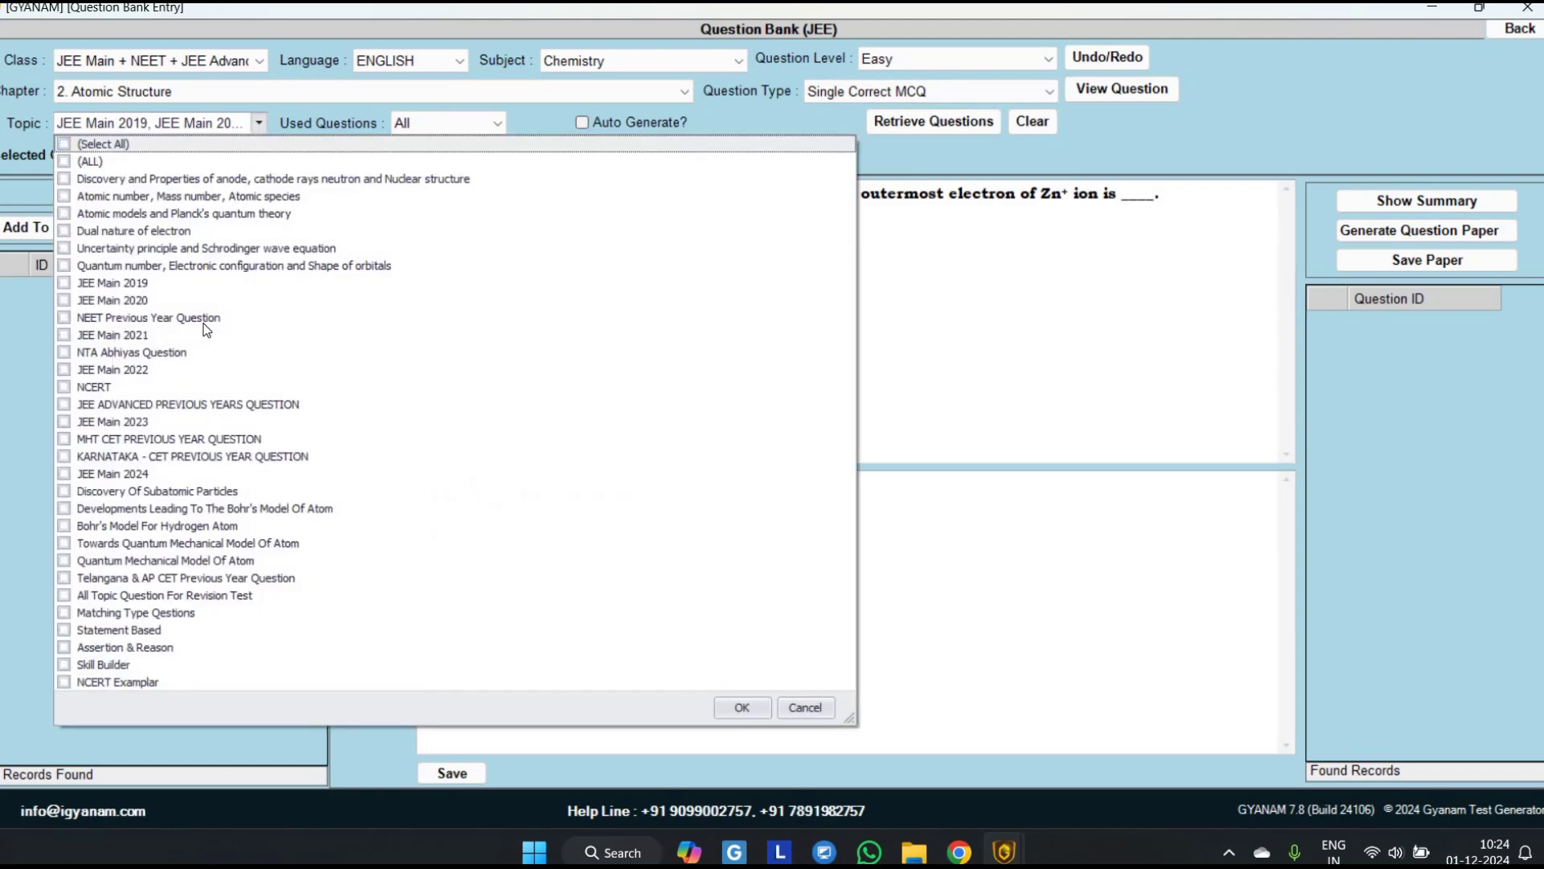
{"action": "left_click", "coordinate": [166, 319]}
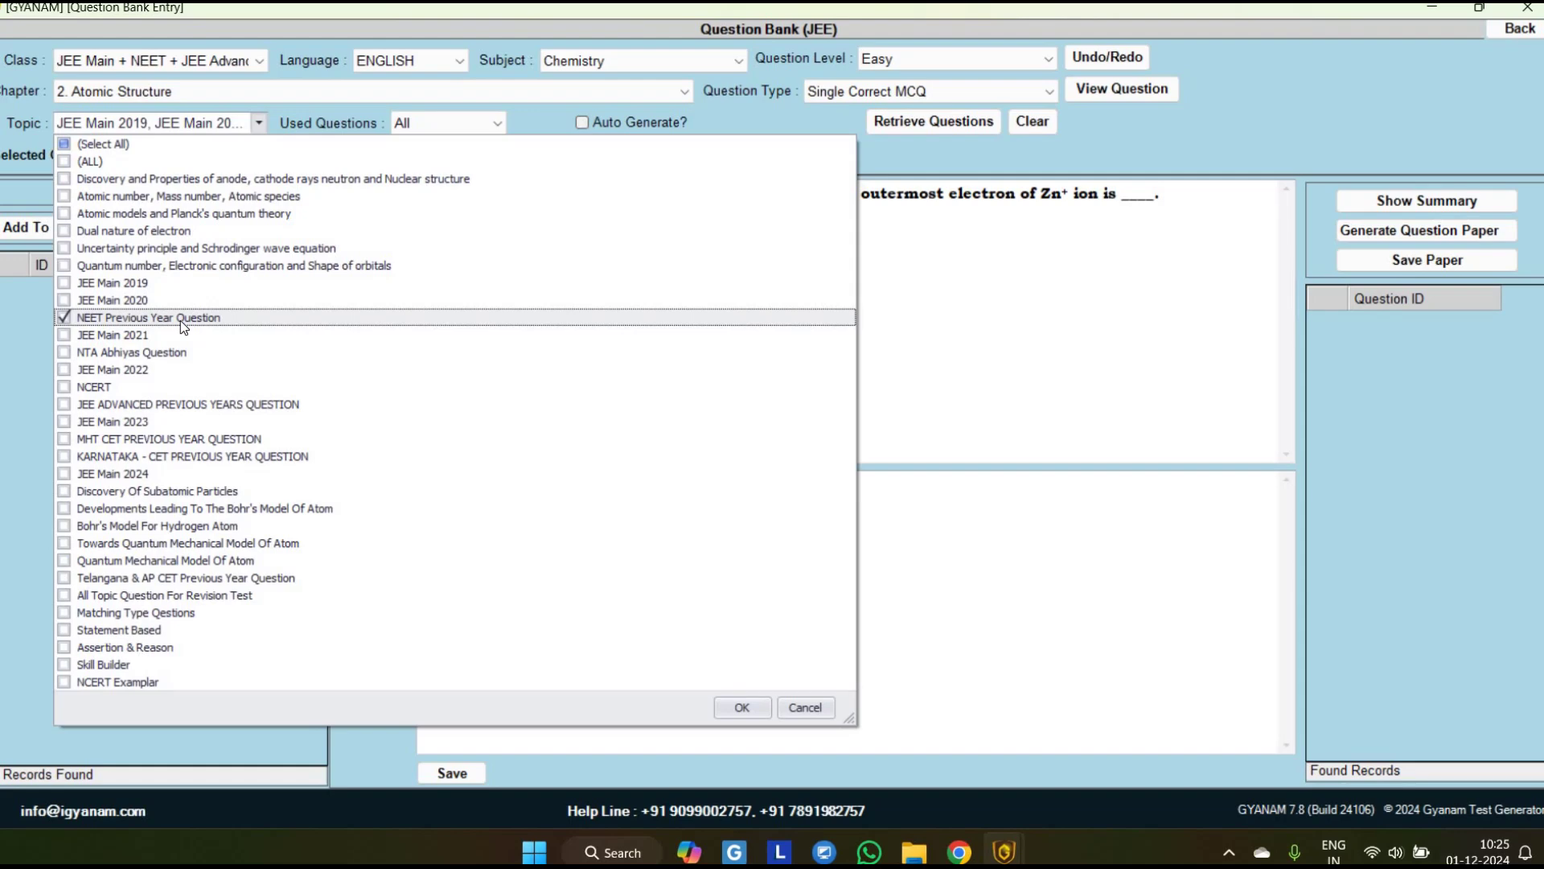
{"action": "key", "text": "space"}
{"action": "left_click", "coordinate": [190, 407]}
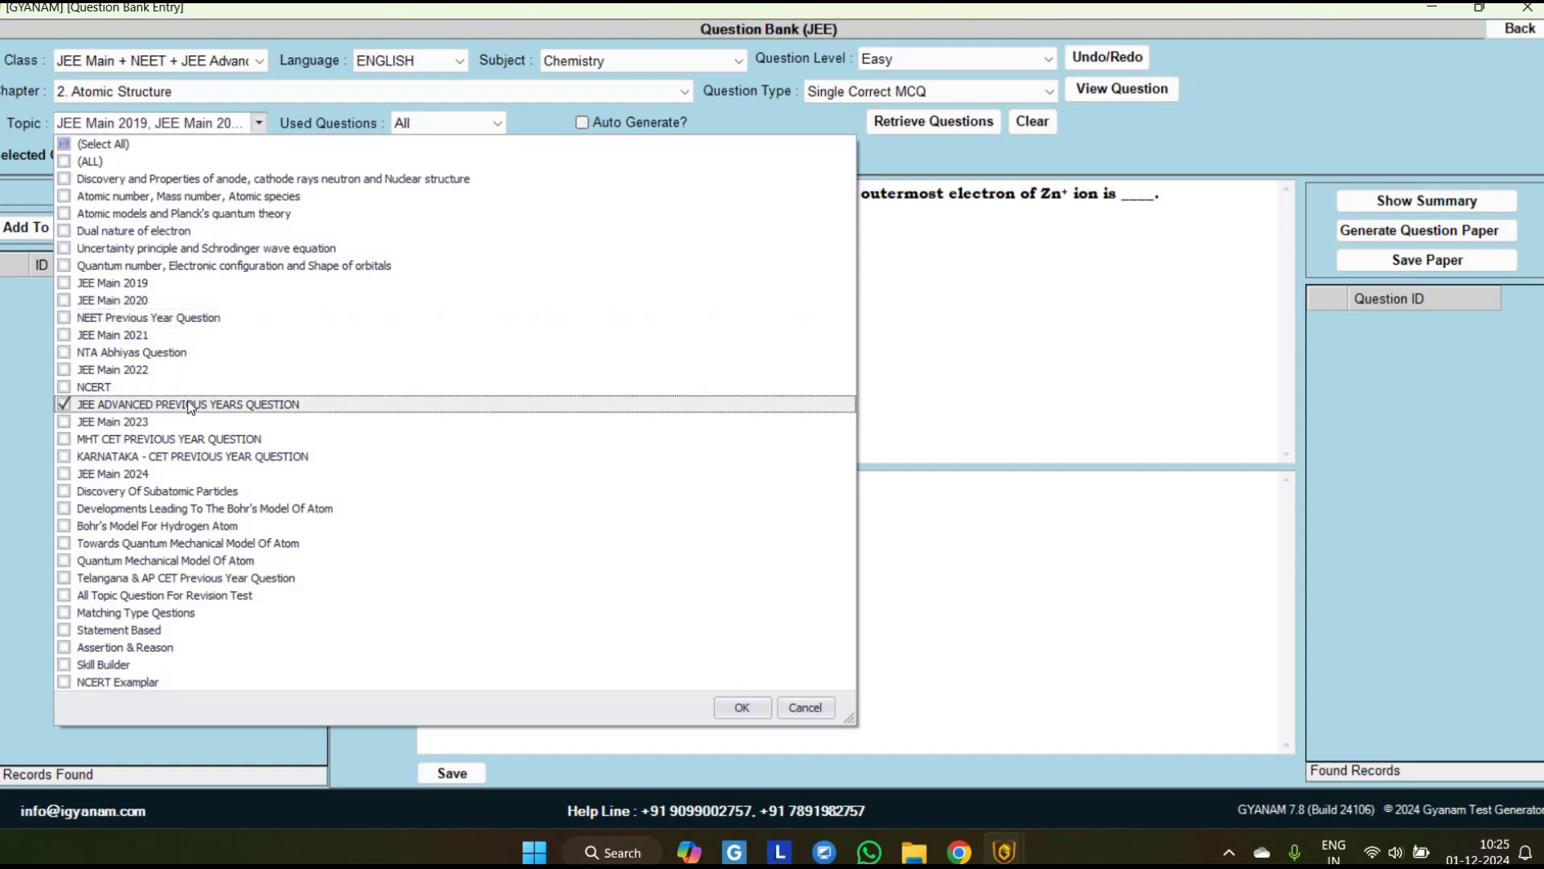
{"action": "key", "text": "space"}
{"action": "left_click", "coordinate": [126, 358]}
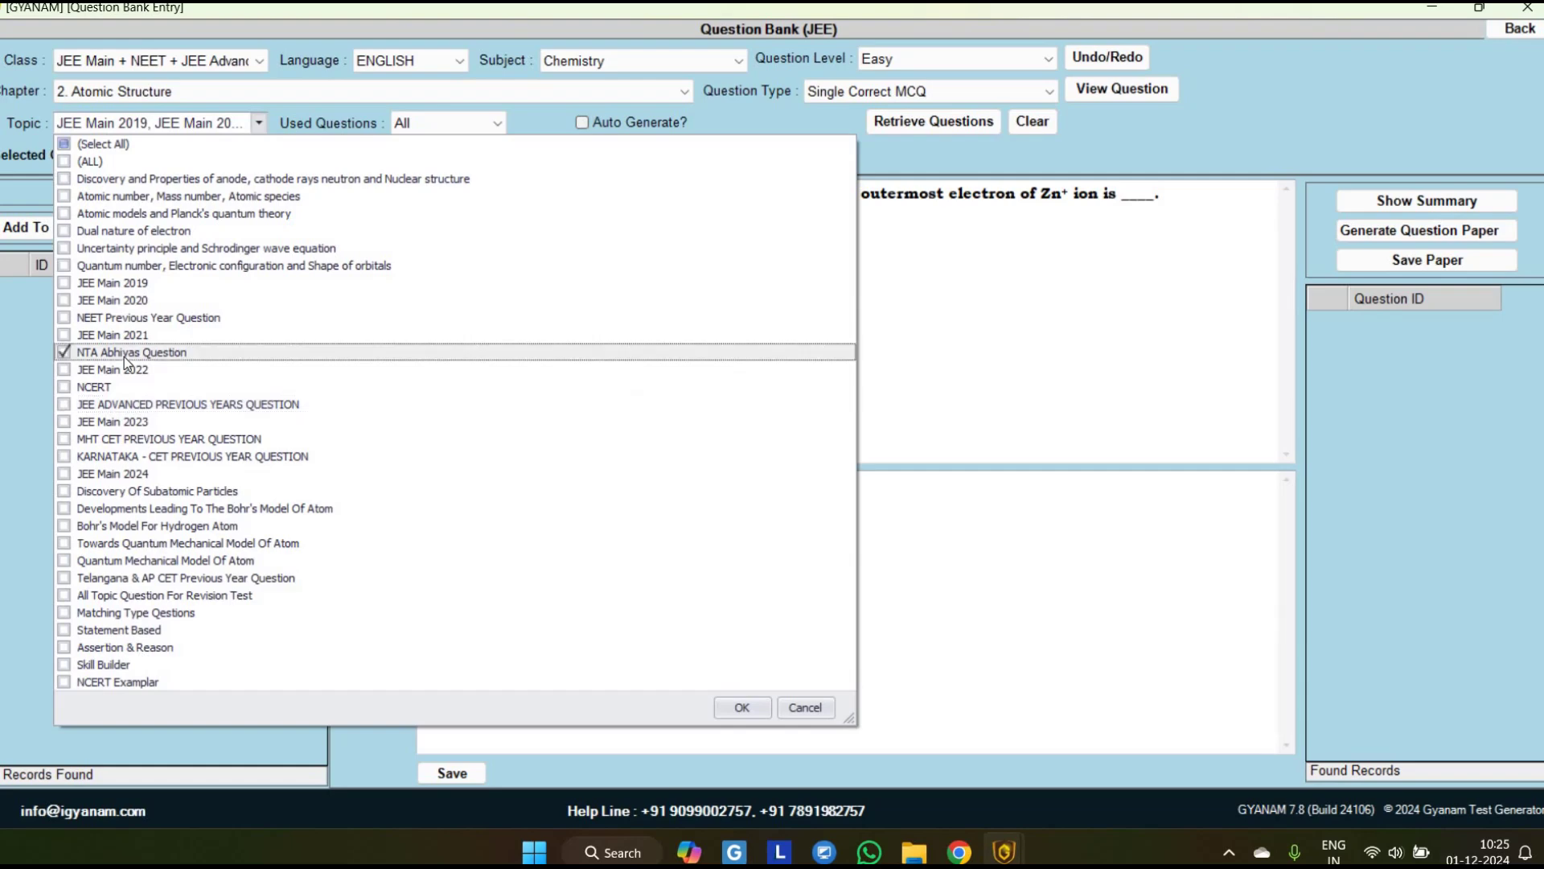
- Limit the topics to MHT CET, KARNATAKA - CET and Telangana & AP CET previous year questions and retrieve the matching questions
{"action": "left_click", "coordinate": [99, 441]}
{"action": "key", "text": "Down"}
{"action": "key", "text": "space"}
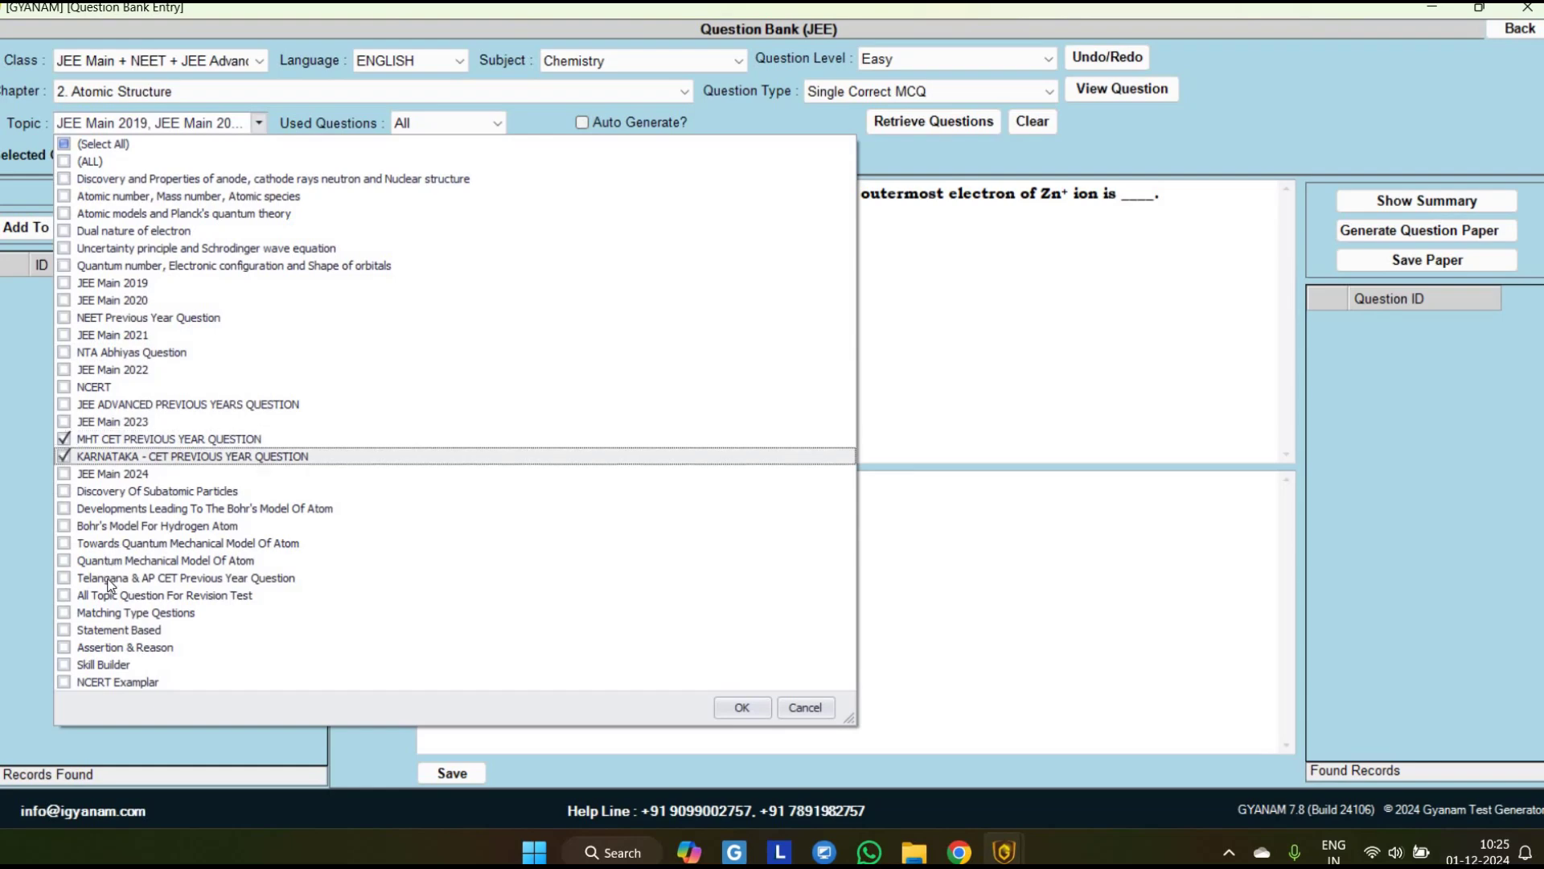
{"action": "key", "text": "Down"}
{"action": "key", "text": "Down"}
{"action": "key", "text": "Down"}
{"action": "key", "text": "Down"}
{"action": "key", "text": "Down"}
{"action": "key", "text": "Down"}
{"action": "key", "text": "Down"}
{"action": "key", "text": "space"}
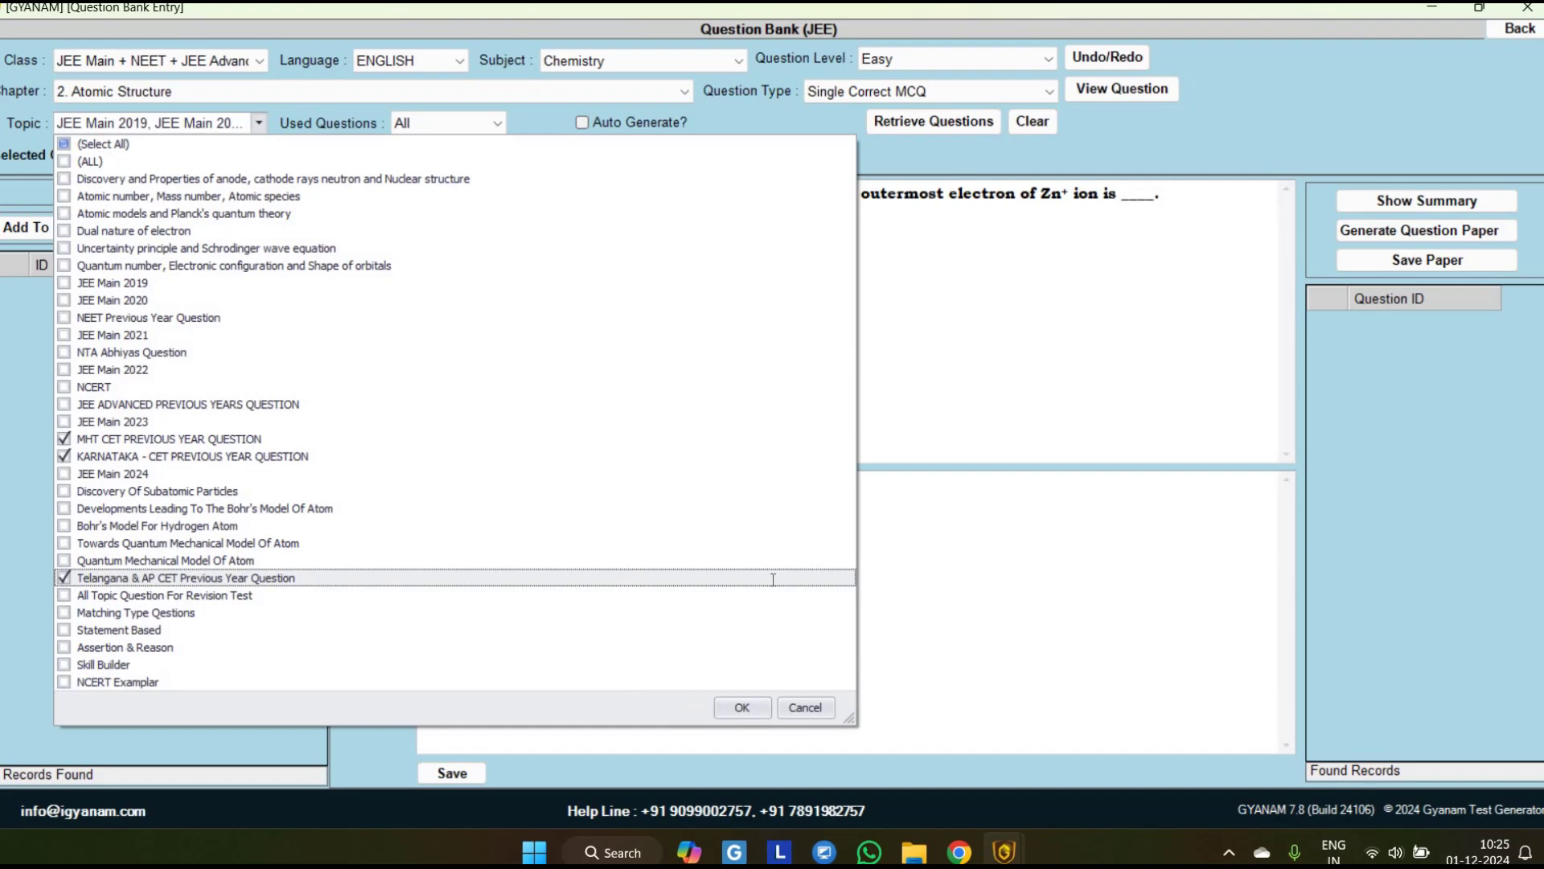
{"action": "left_click", "coordinate": [906, 130]}
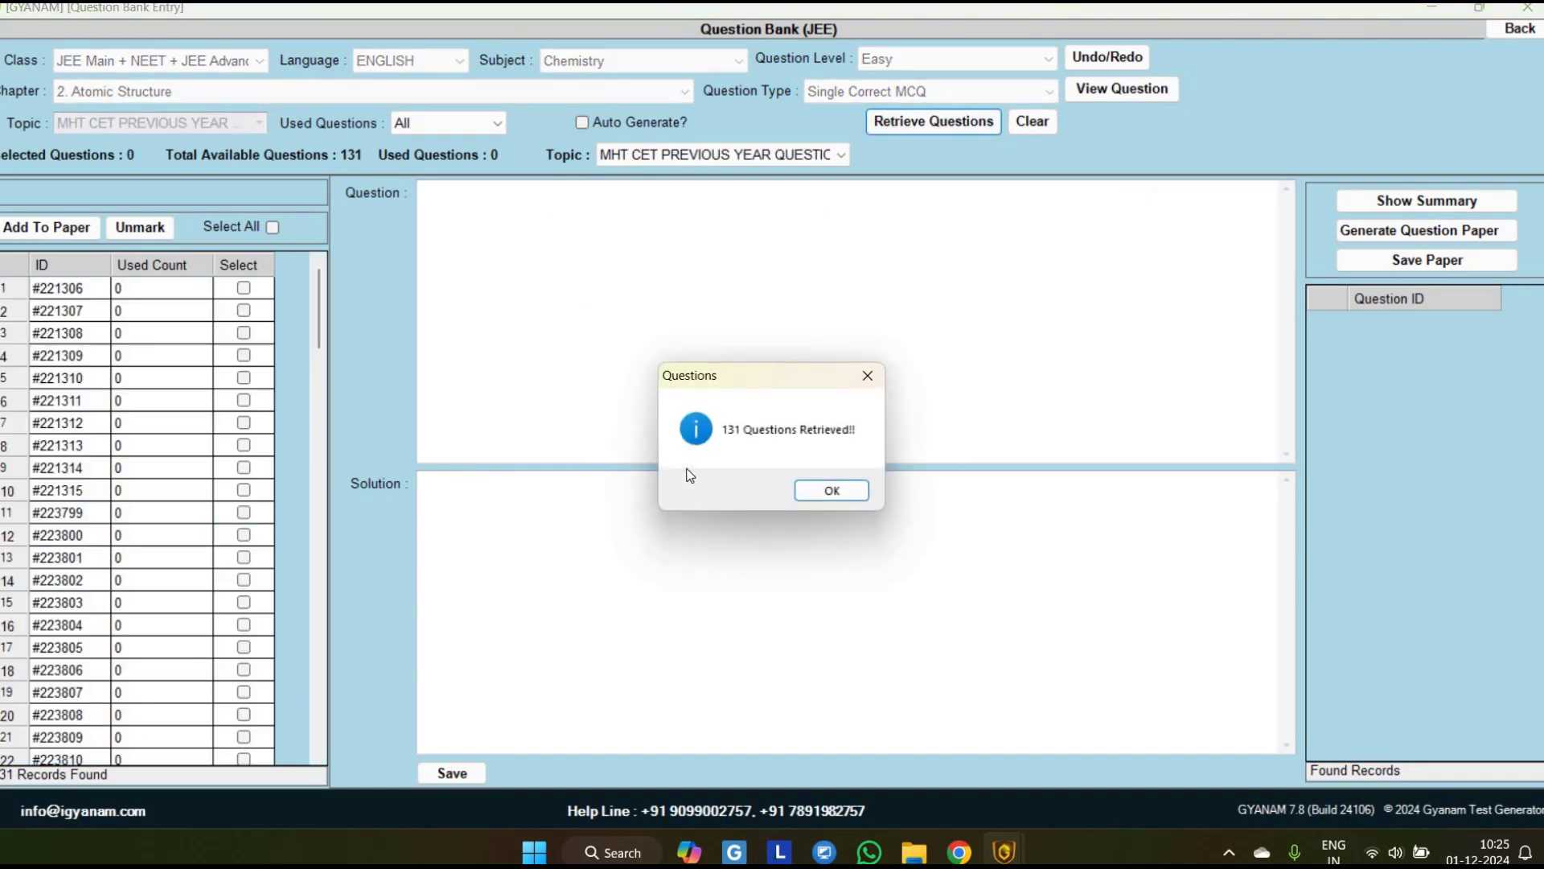
{"action": "key", "text": "Return"}
- Browse the retrieved CET previous-year questions and examine their text, solutions and topics
{"action": "left_click", "coordinate": [148, 420]}
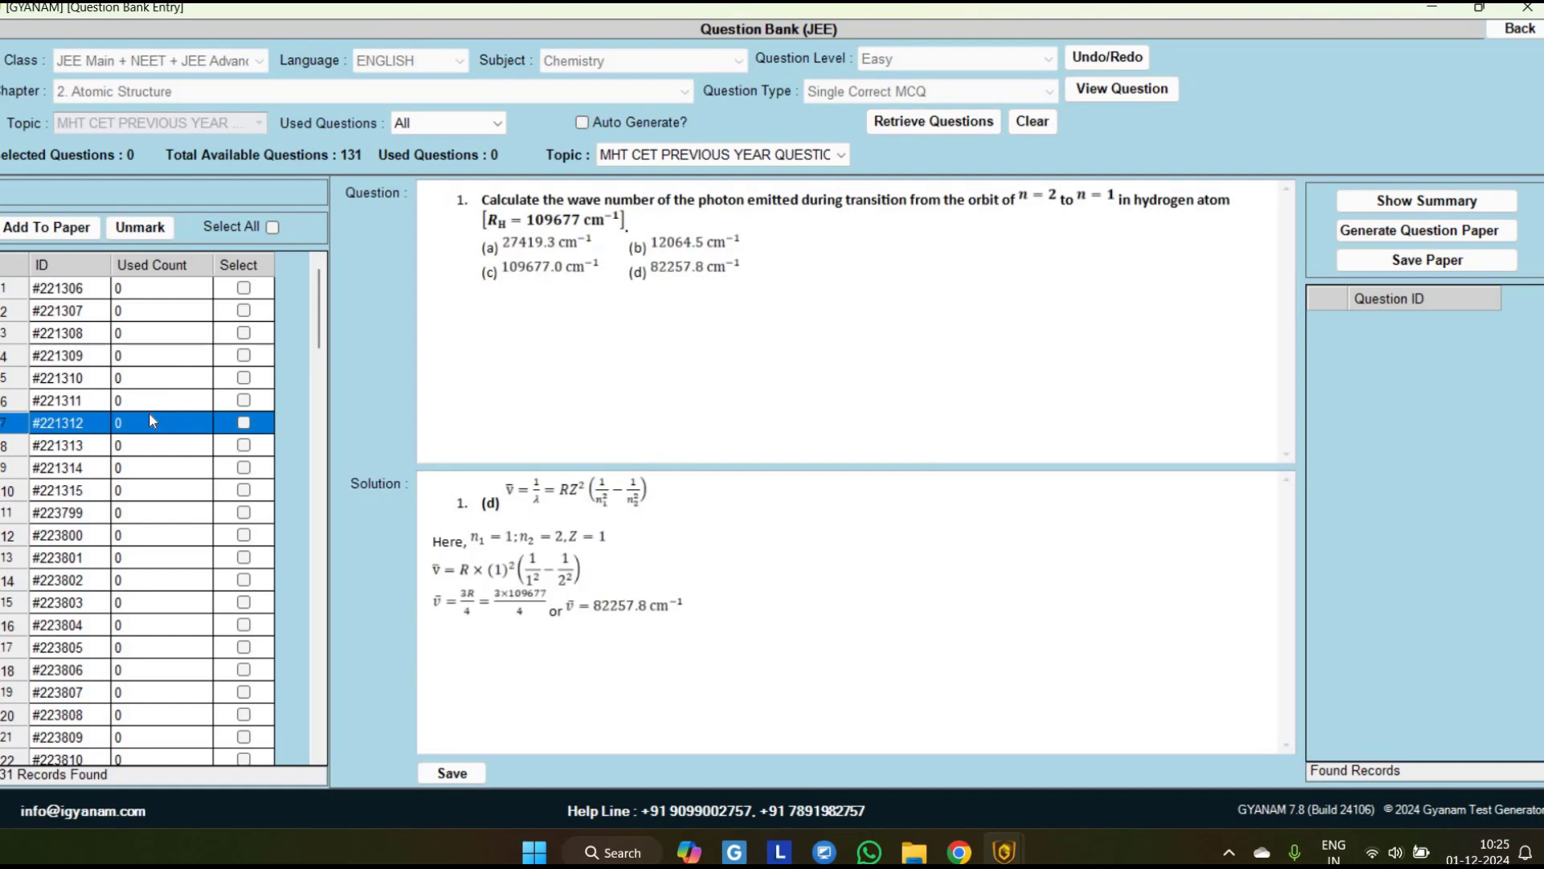
{"action": "key", "text": "Down"}
{"action": "key", "text": "Down"}
{"action": "key", "text": "Down"}
{"action": "key", "text": "Down"}
{"action": "key", "text": "Down"}
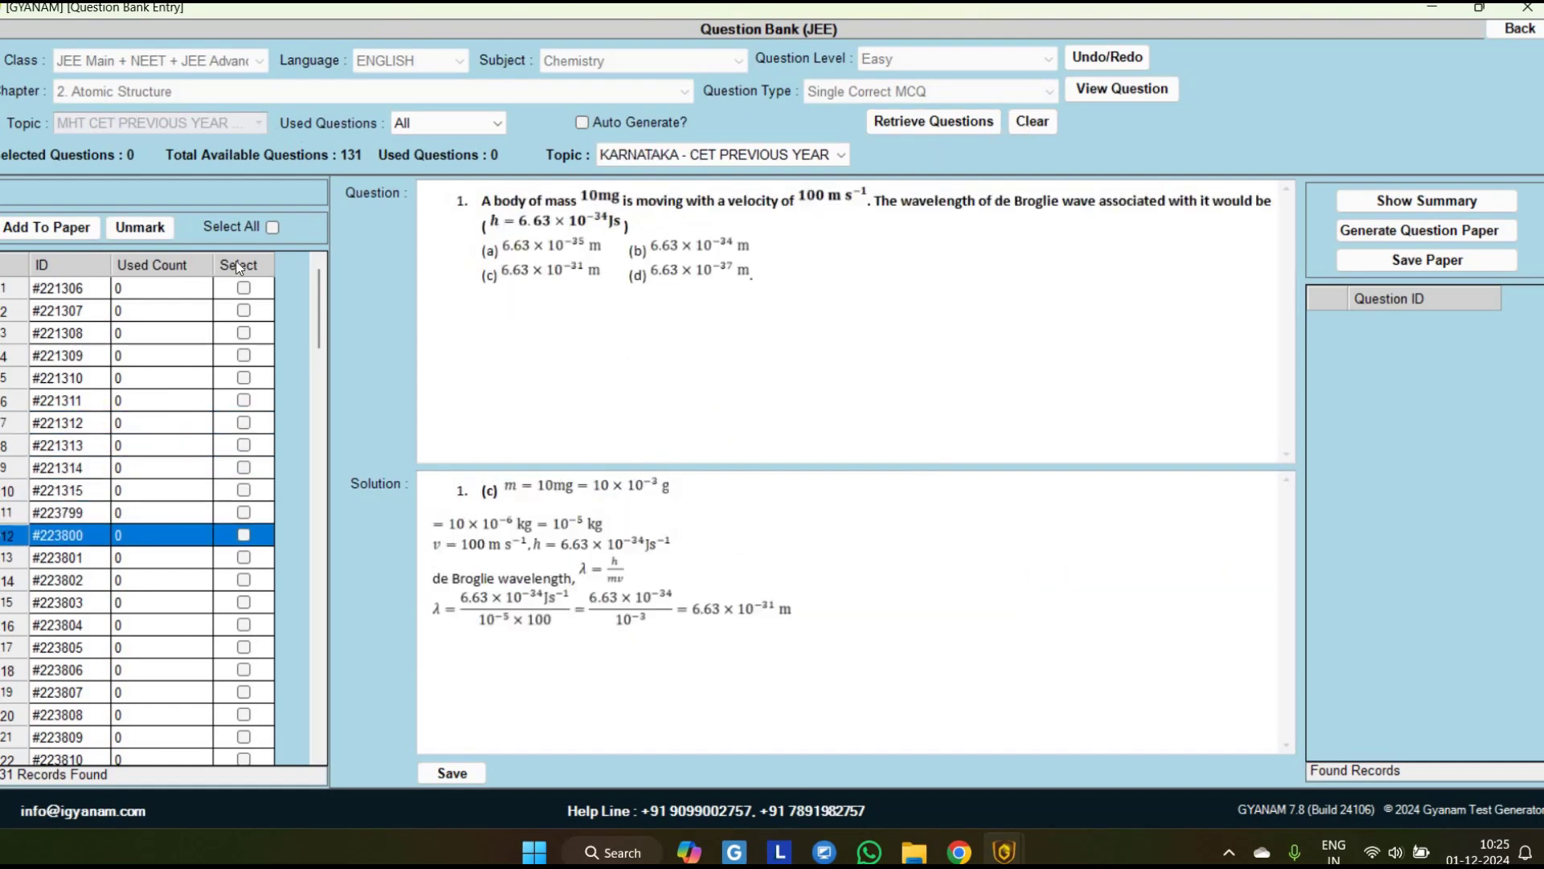
- Clear the retrieval and switch the topic selection to Matching Type Qestions, Statement Based, and Assertion & Reason only
{"action": "left_click", "coordinate": [1033, 121]}
{"action": "left_click", "coordinate": [80, 124]}
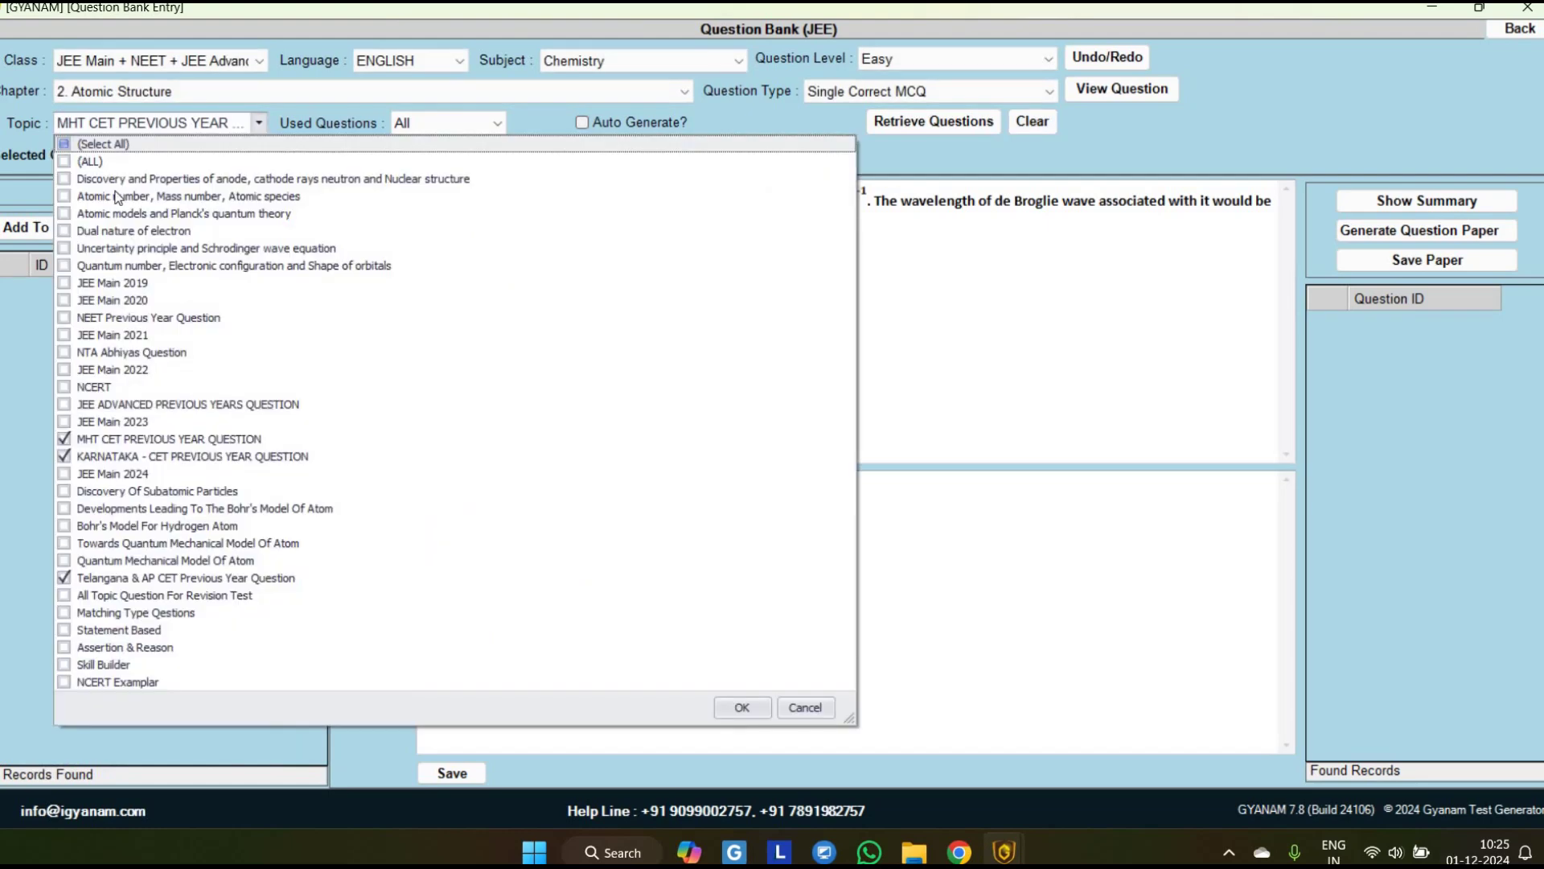
{"action": "key", "text": "space"}
{"action": "key", "text": "space"}
{"action": "left_click", "coordinate": [129, 614]}
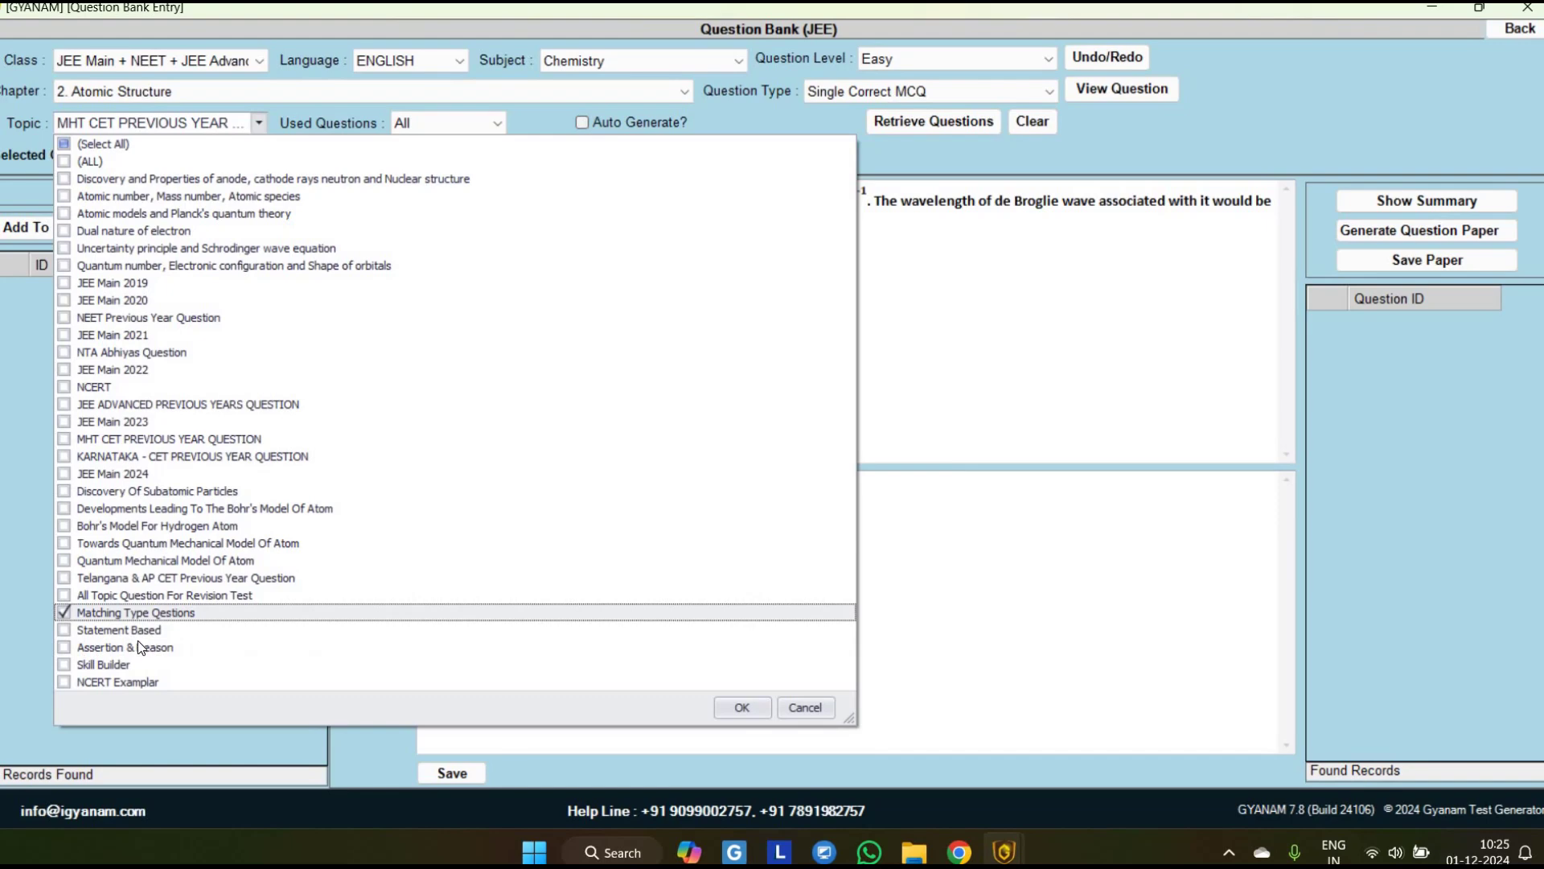
{"action": "key", "text": "Down"}
{"action": "key", "text": "space"}
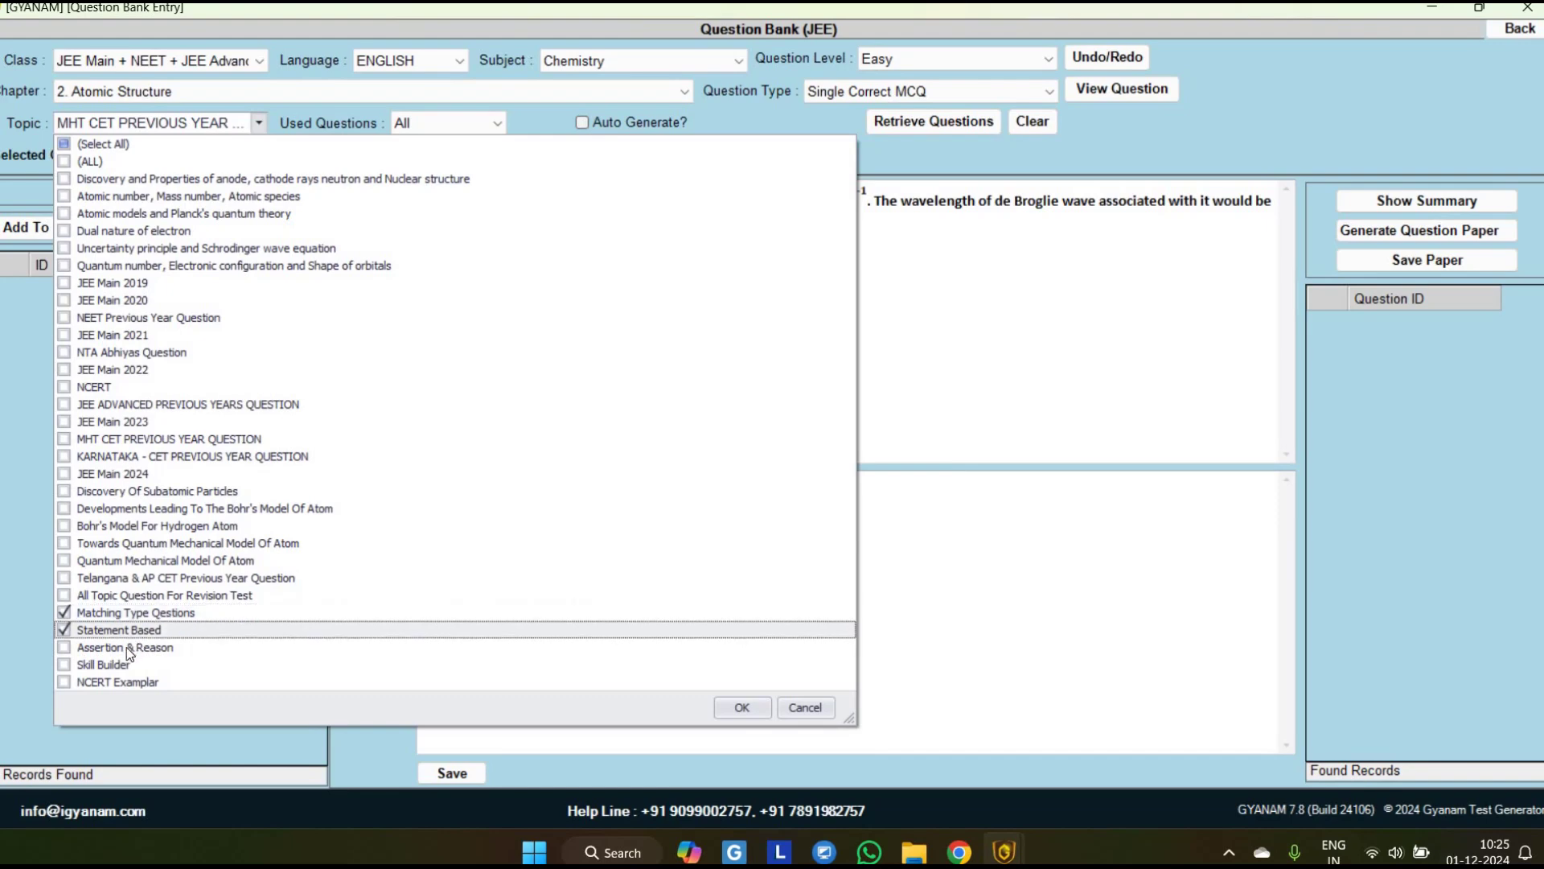
{"action": "key", "text": "Down"}
{"action": "key", "text": "space"}
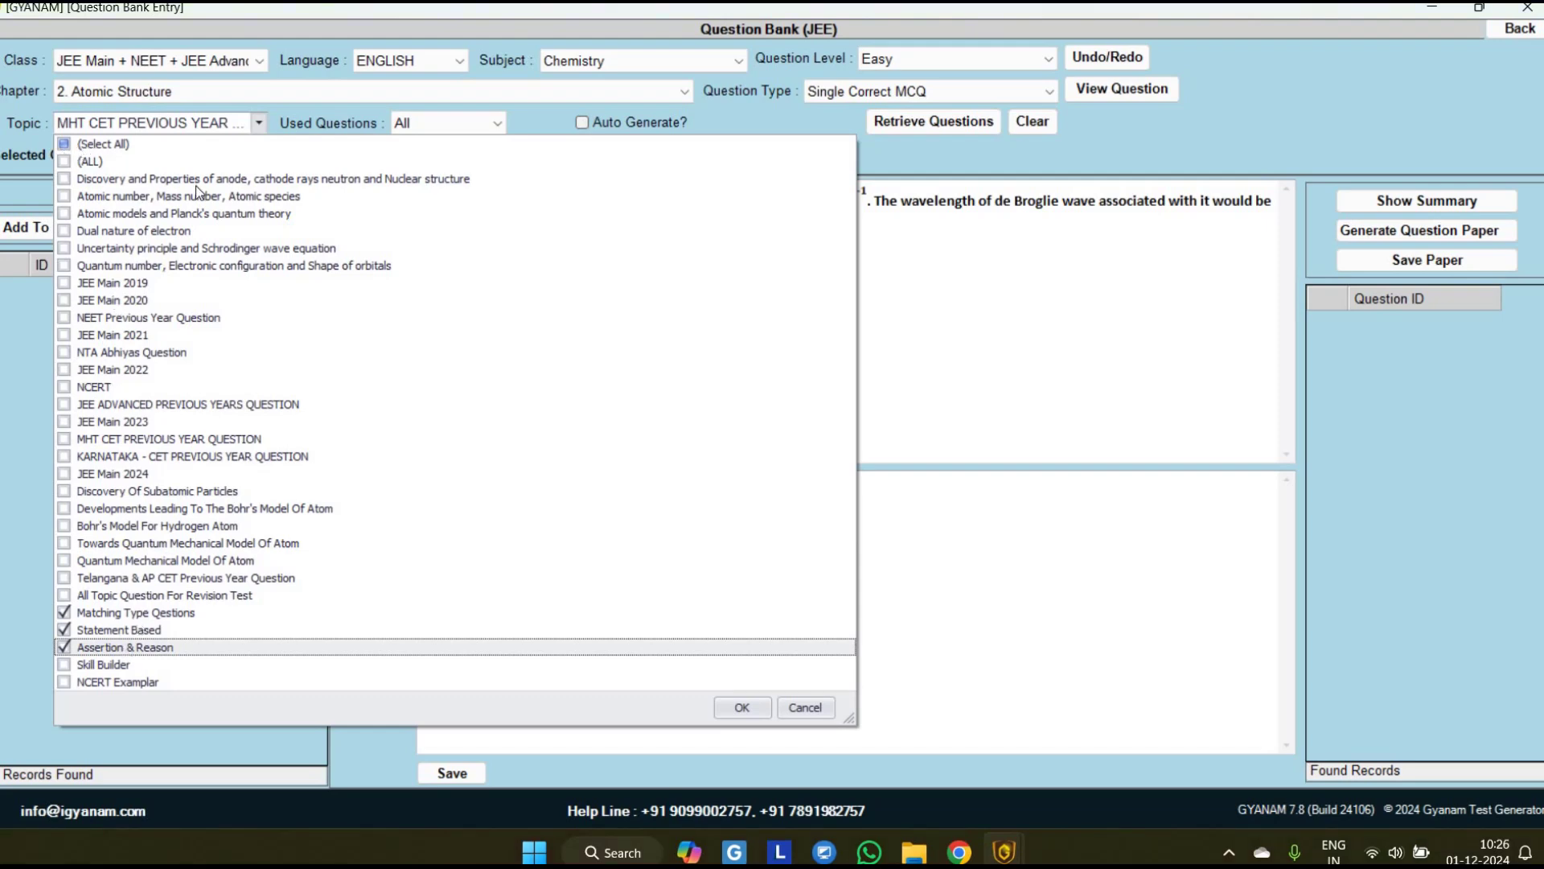
- Select all topics of the chapter and retrieve the easy single-correct questions
{"action": "key", "text": "ctrl+a"}
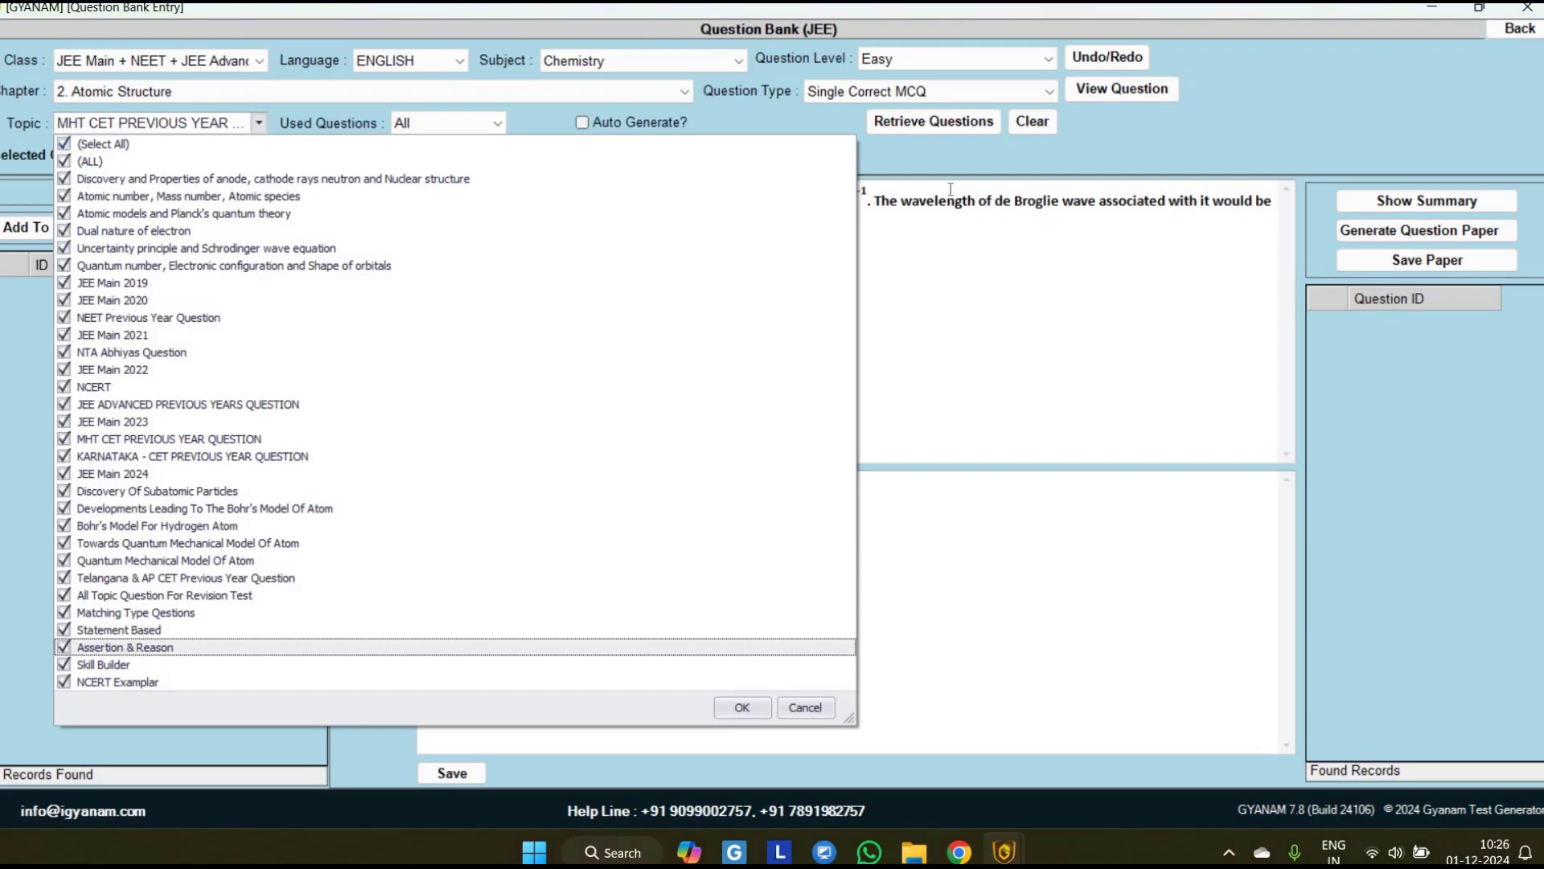
{"action": "key", "text": "Return"}
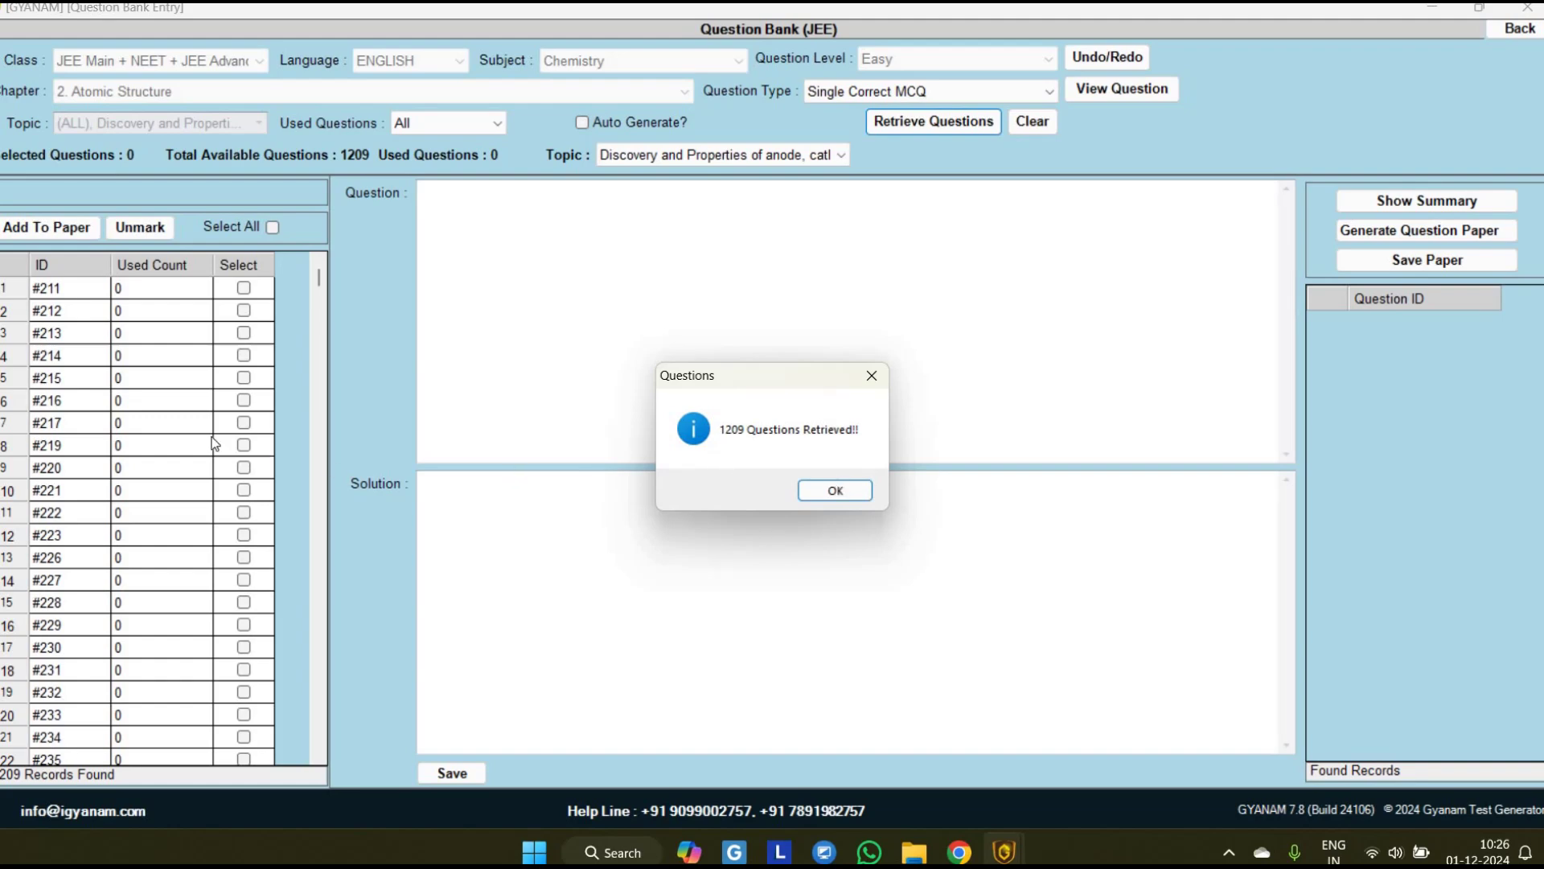
{"action": "key", "text": "Return"}
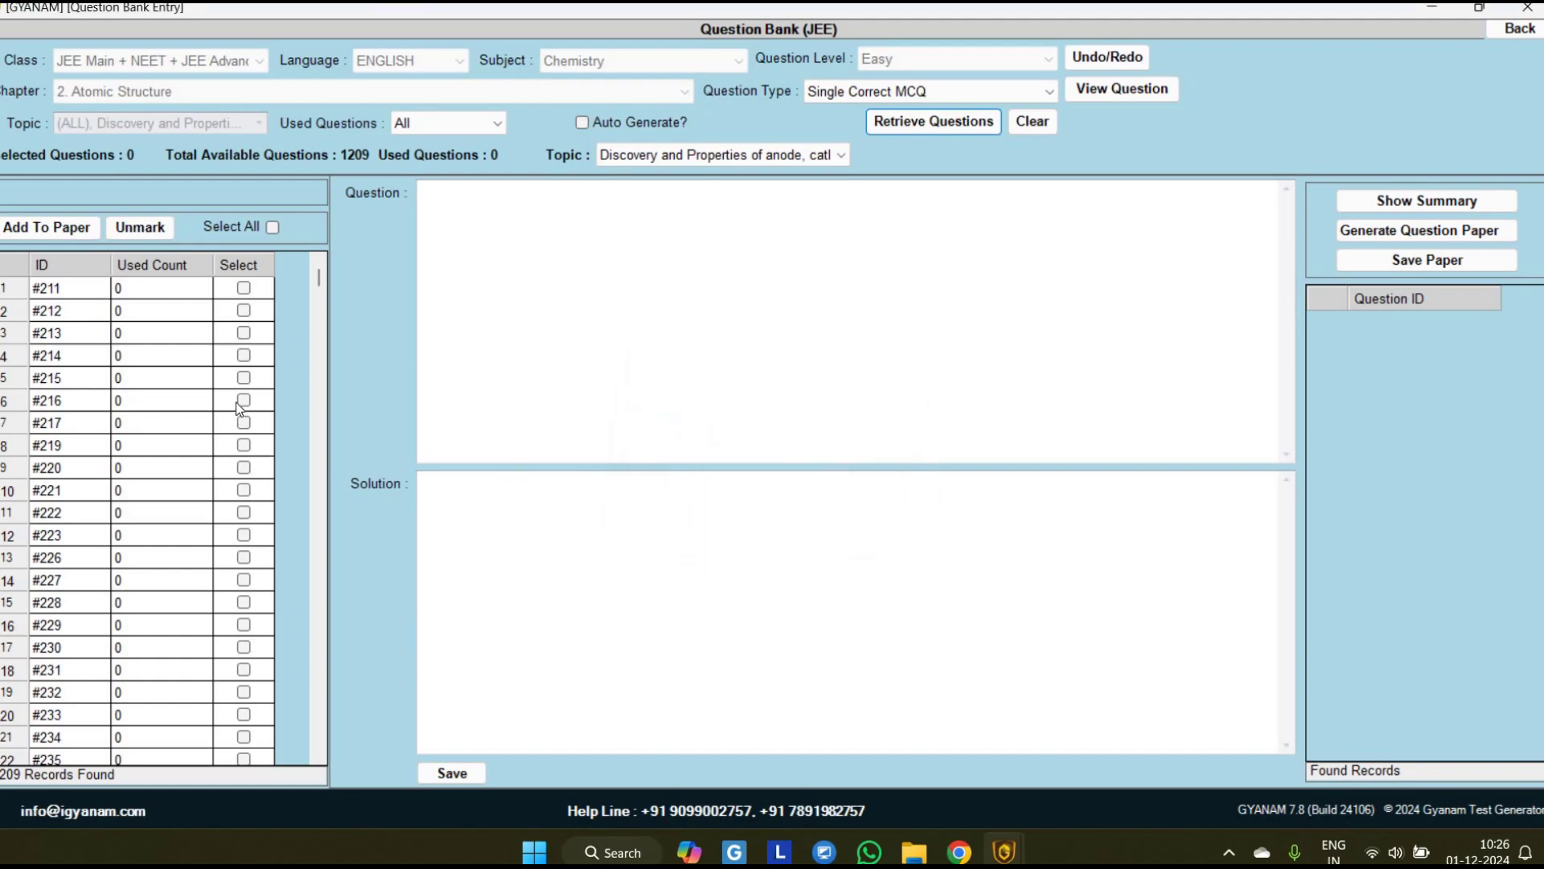
- Mark easy questions #217, #219, #220, #222, #223 and #226 and add them to the paper
{"action": "left_click", "coordinate": [237, 402]}
{"action": "key", "text": "Down"}
{"action": "key", "text": "space"}
{"action": "key", "text": "Down"}
{"action": "key", "text": "space"}
{"action": "key", "text": "Down"}
{"action": "key", "text": "space"}
{"action": "key", "text": "Down"}
{"action": "key", "text": "Down"}
{"action": "key", "text": "space"}
{"action": "key", "text": "Down"}
{"action": "key", "text": "space"}
{"action": "key", "text": "Down"}
{"action": "key", "text": "space"}
{"action": "left_click", "coordinate": [70, 231]}
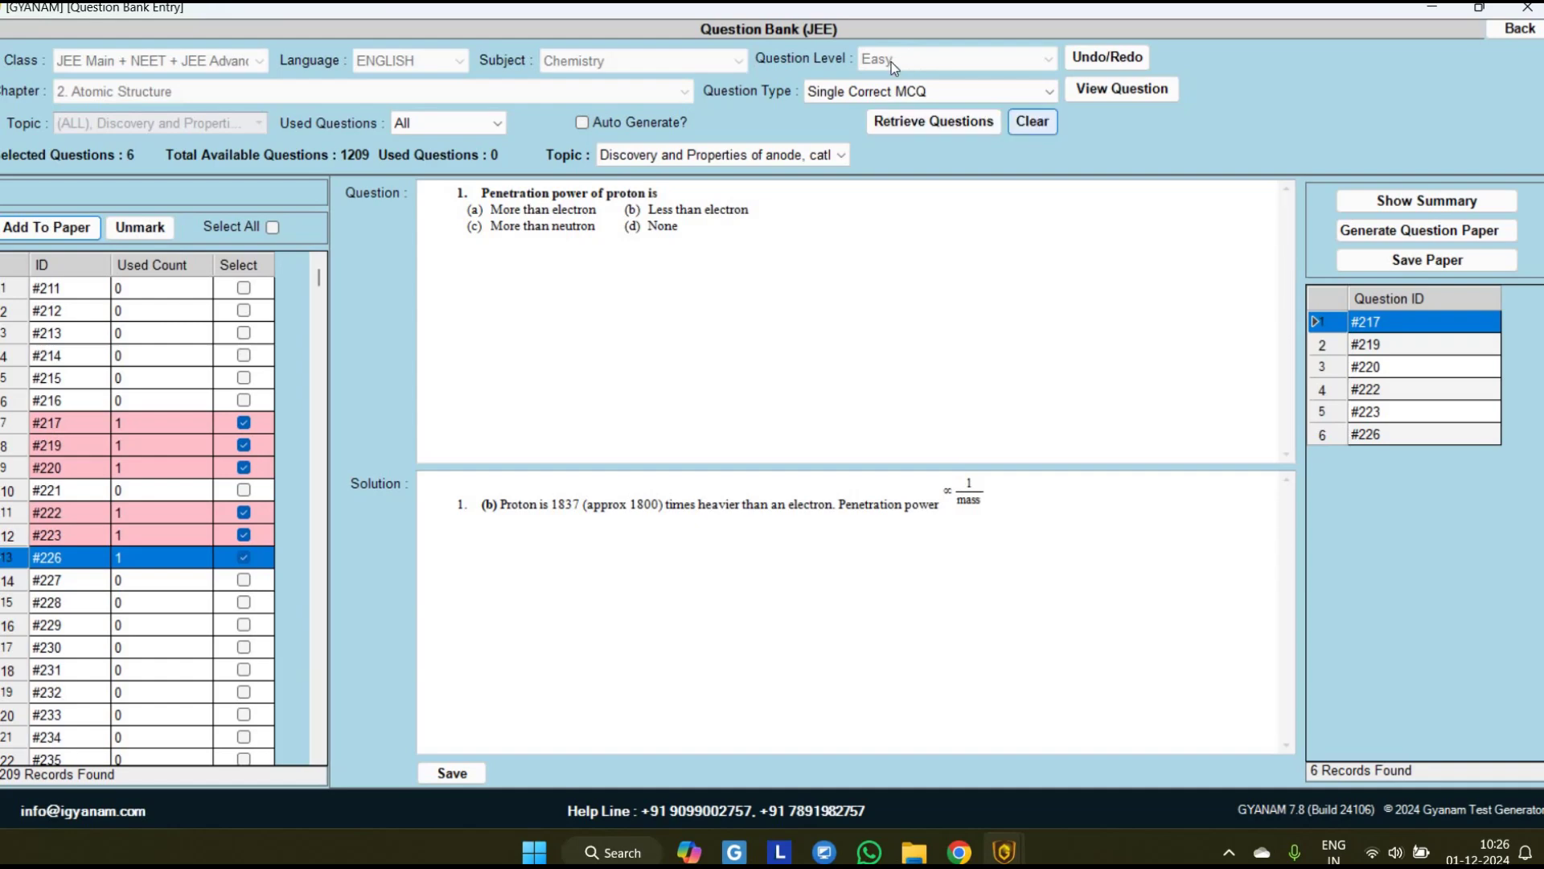
- Retrieve the Medium-level Atomic Structure questions and add #46552 through #46556 to the paper
{"action": "left_click", "coordinate": [925, 59]}
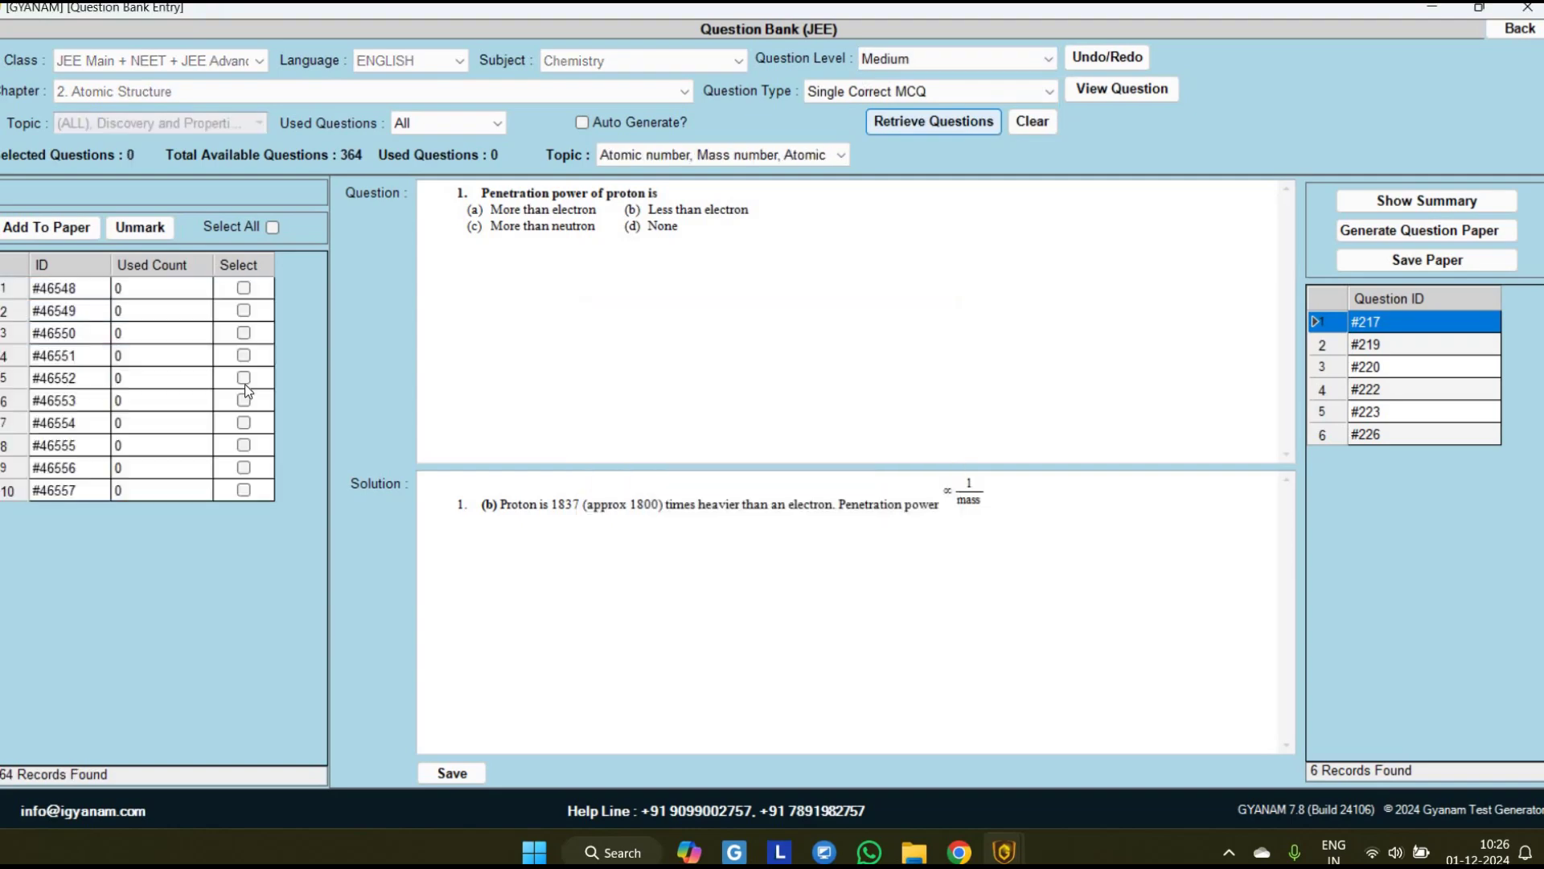
{"action": "key", "text": "Return"}
{"action": "left_click", "coordinate": [244, 377]}
{"action": "left_click", "coordinate": [243, 400]}
{"action": "left_click", "coordinate": [244, 422]}
{"action": "left_click", "coordinate": [243, 445]}
{"action": "left_click", "coordinate": [243, 467]}
{"action": "left_click", "coordinate": [46, 228]}
- Clear the retrieval, set the question level to Hard and retrieve the matching Atomic Structure questions
{"action": "left_click", "coordinate": [1030, 129]}
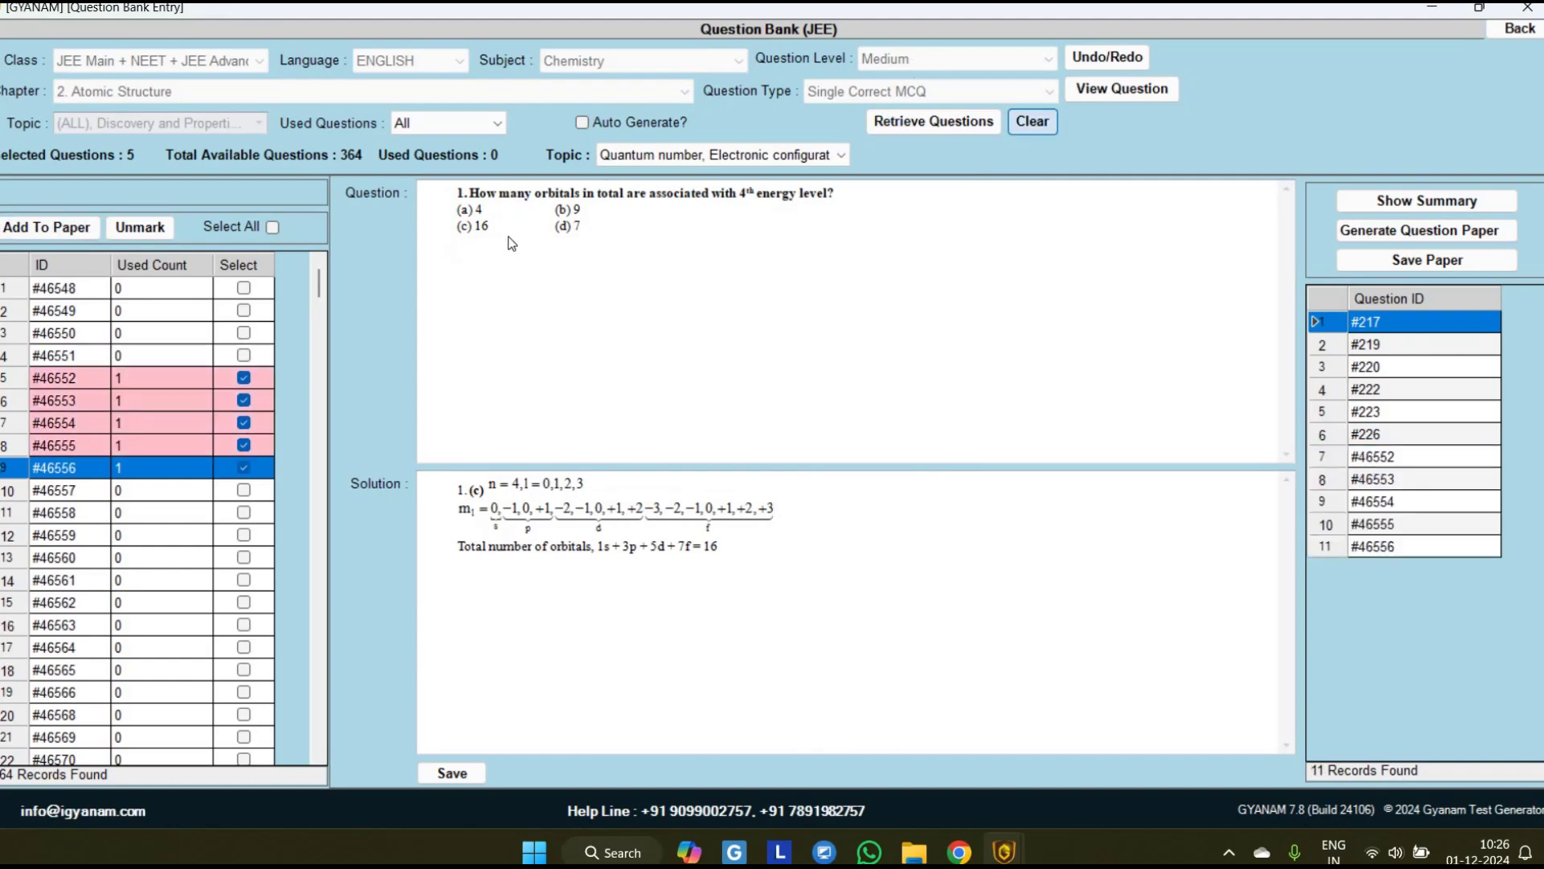
{"action": "left_click", "coordinate": [956, 58]}
{"action": "left_click", "coordinate": [956, 97]}
{"action": "left_click", "coordinate": [932, 122]}
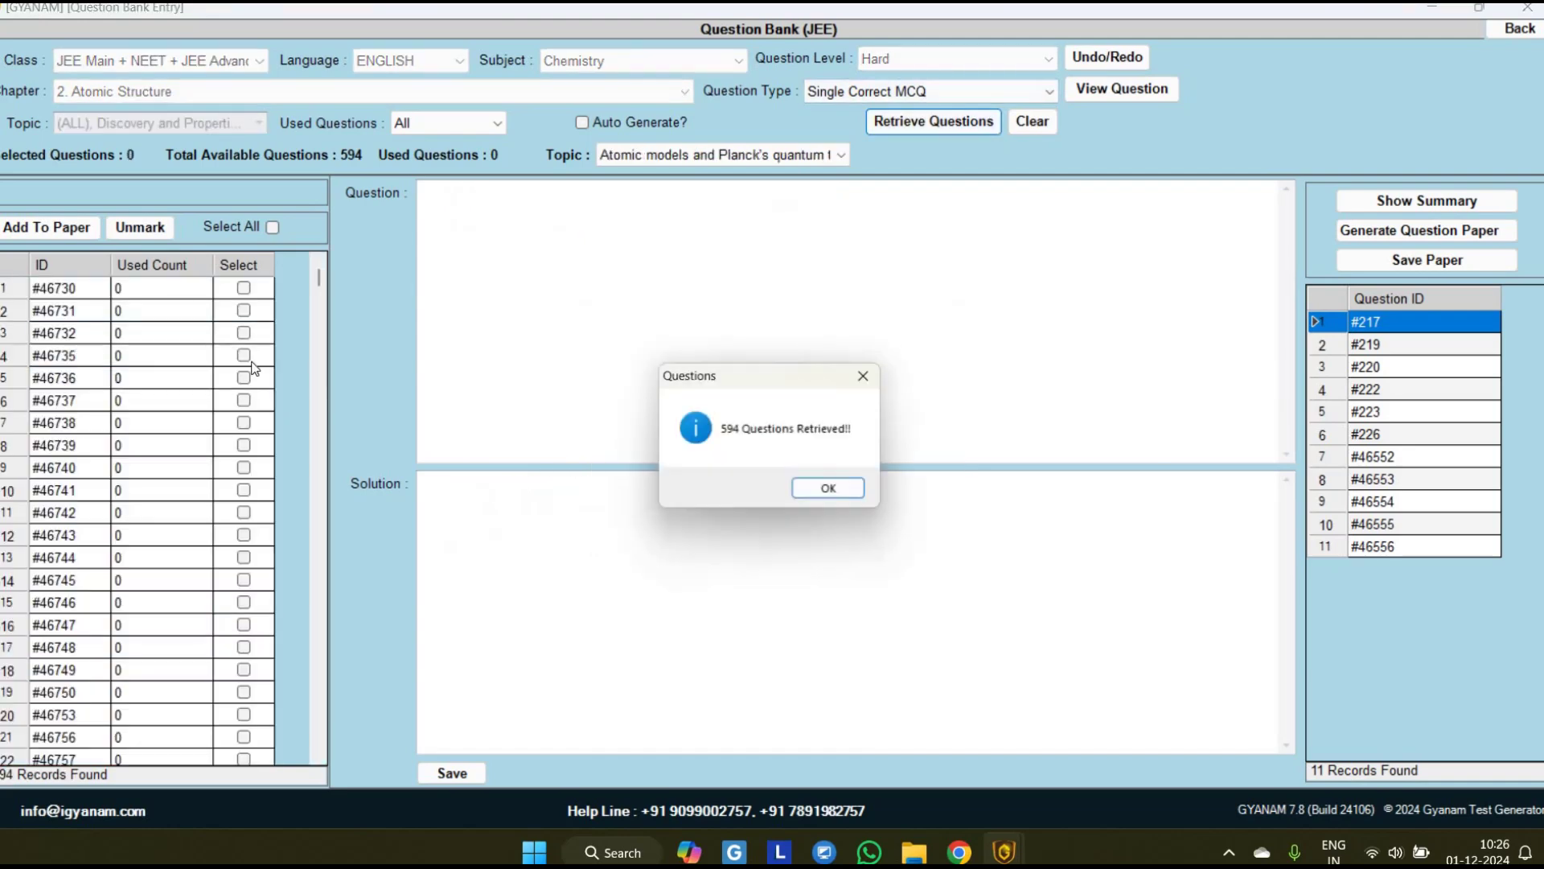
{"action": "key", "text": "Return"}
- Mark hard questions #46735, #46736 and #46738 through #46741 and add them to the paper
{"action": "left_click", "coordinate": [244, 356]}
{"action": "left_click", "coordinate": [243, 378]}
{"action": "left_click", "coordinate": [244, 400]}
{"action": "left_click", "coordinate": [243, 422]}
{"action": "left_click", "coordinate": [243, 444]}
{"action": "left_click", "coordinate": [243, 467]}
{"action": "left_click", "coordinate": [244, 490]}
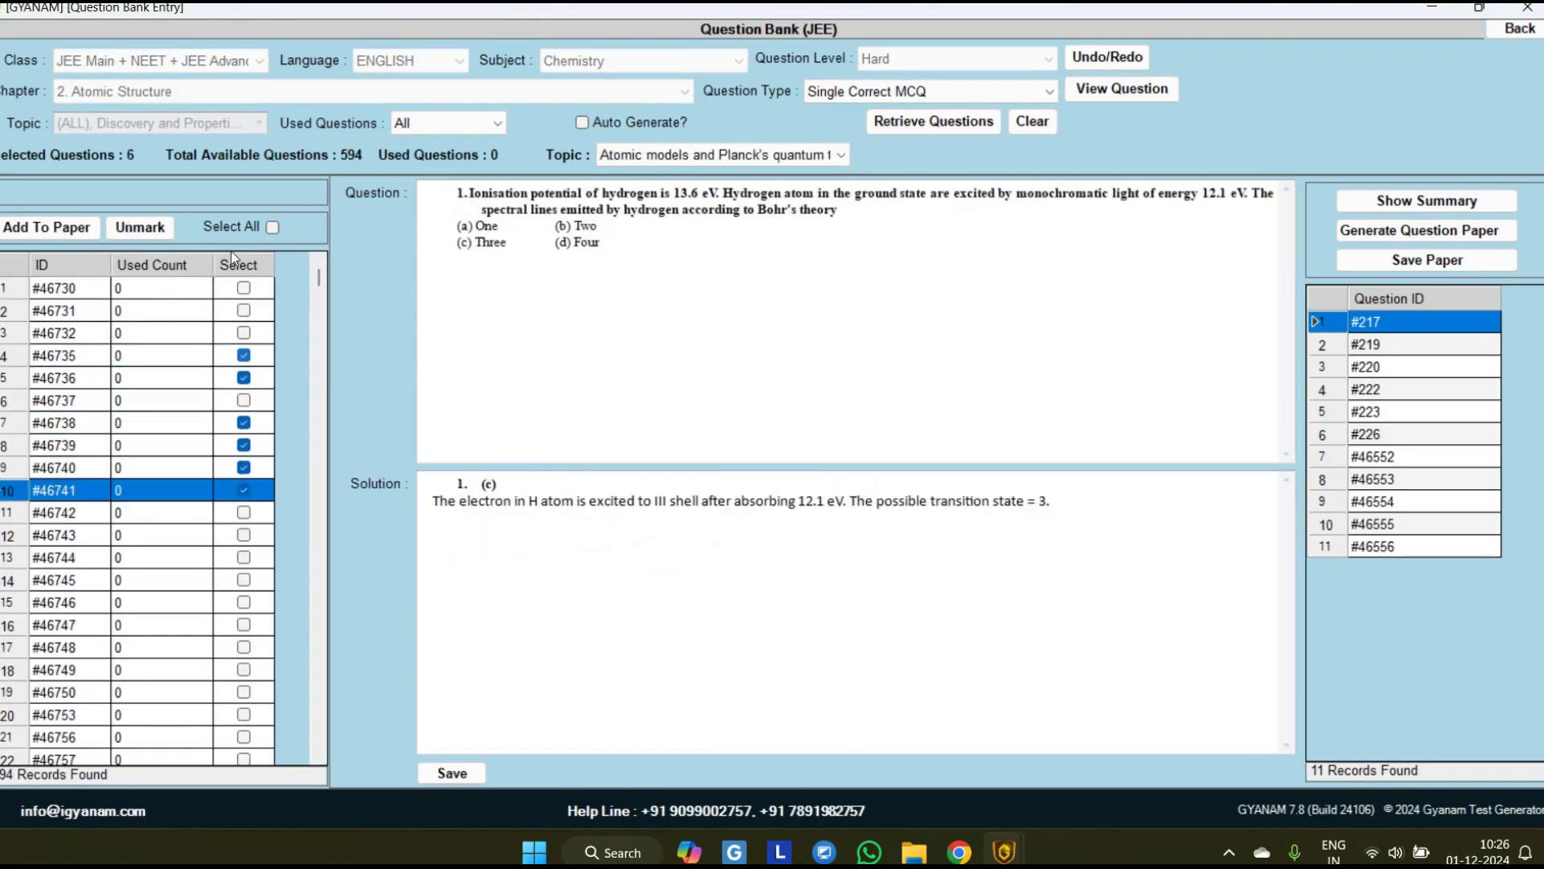
{"action": "key", "text": "Tab"}
{"action": "key", "text": "Return"}
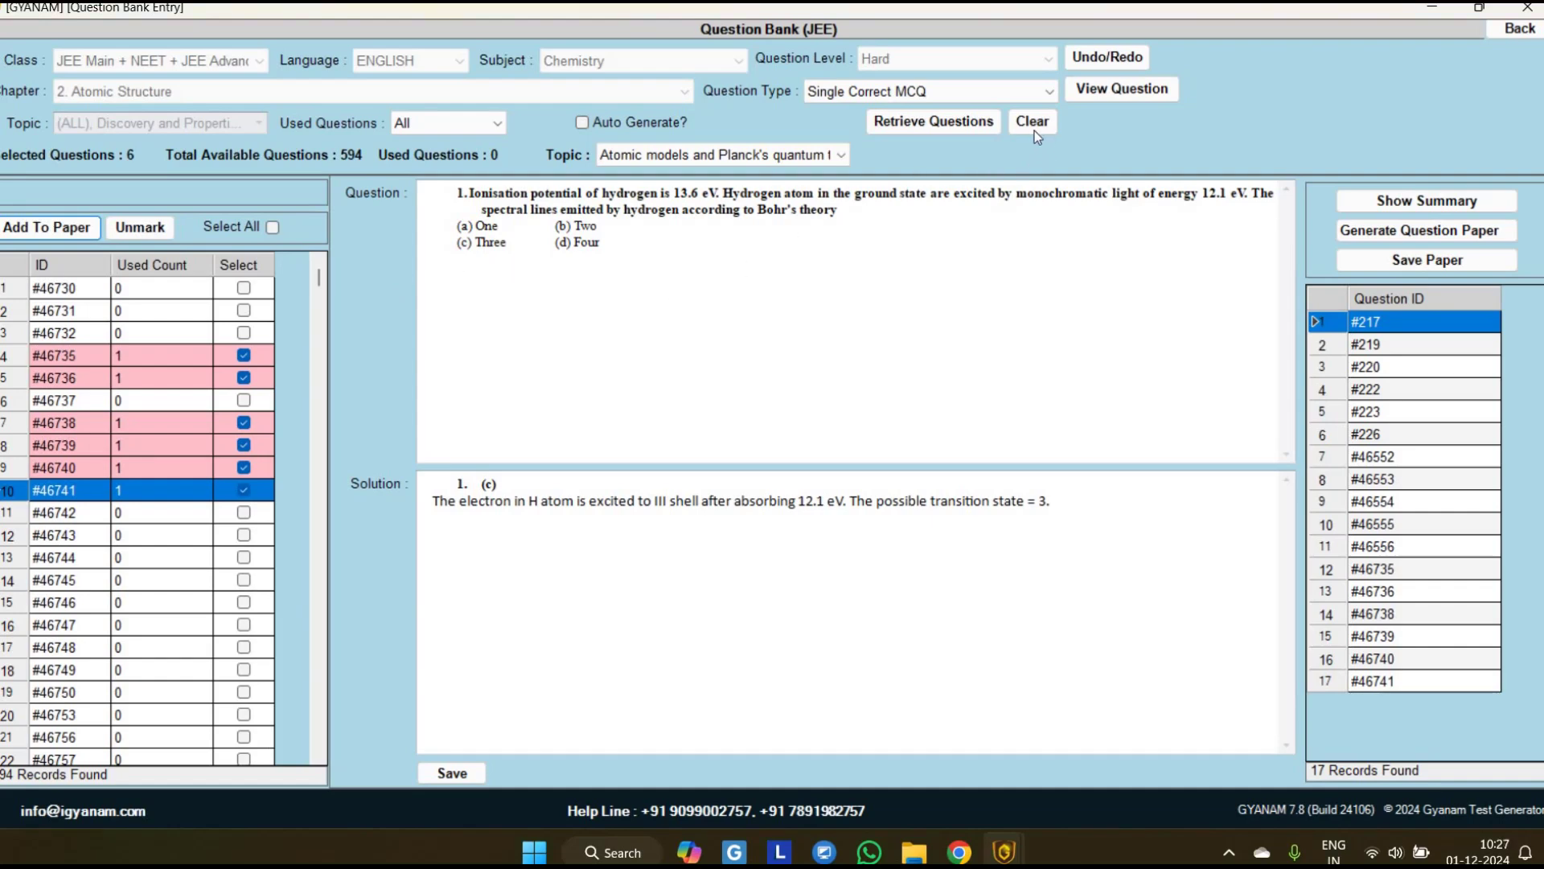
- Clear the retrieval, change the chapter to 3. Chemical Bonding with all topics, and retrieve its hard questions
{"action": "key", "text": "Tab"}
{"action": "key", "text": "Return"}
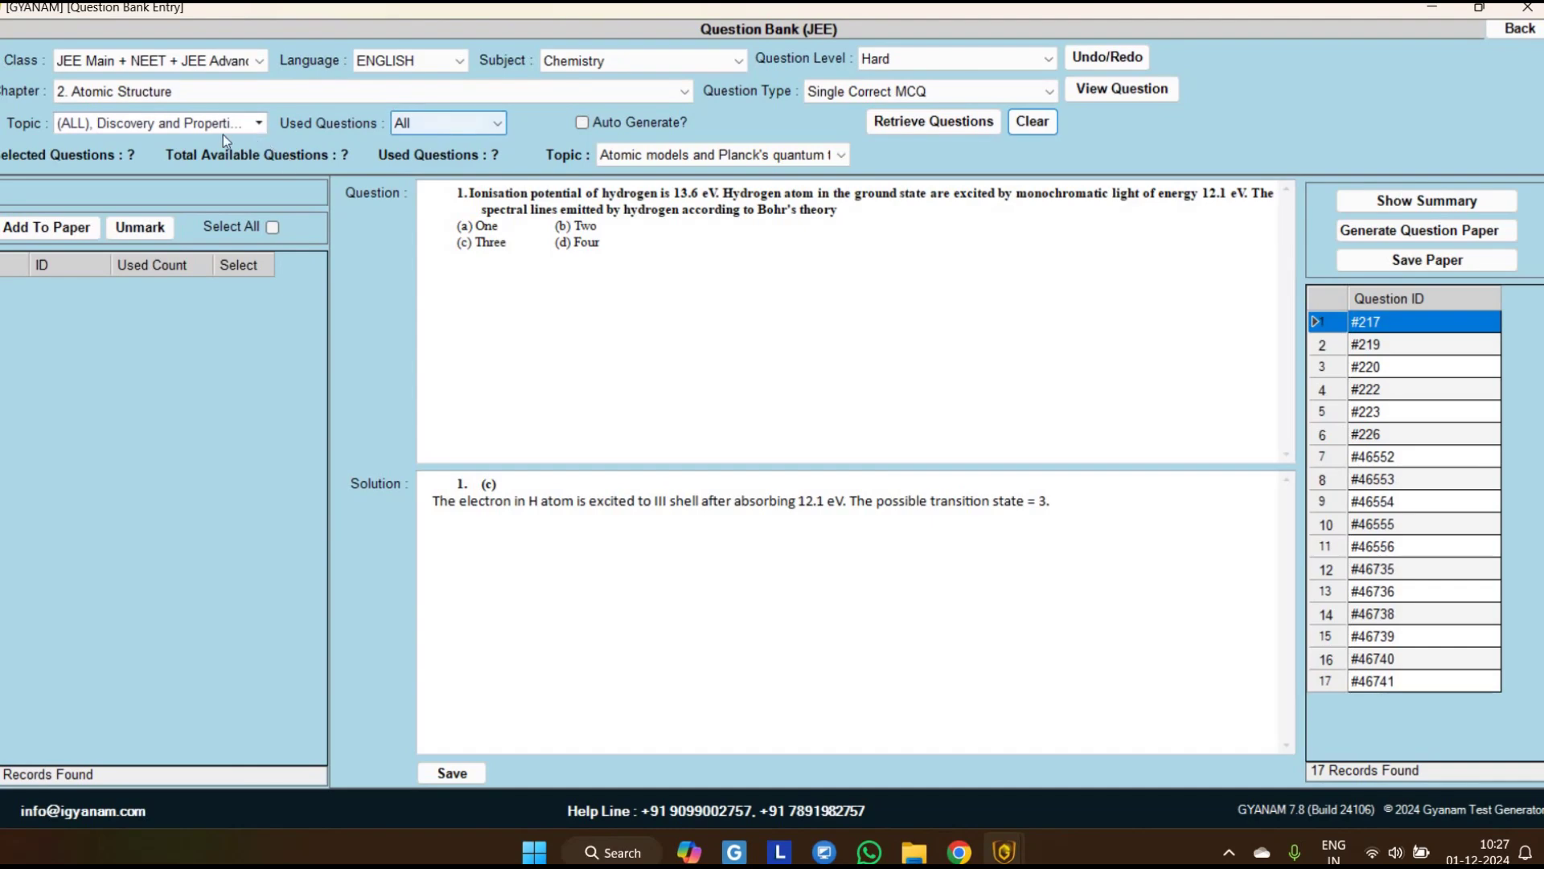
{"action": "left_click", "coordinate": [211, 95]}
{"action": "key", "text": "Up"}
{"action": "key", "text": "Return"}
{"action": "key", "text": "Tab"}
{"action": "key", "text": "space"}
{"action": "key", "text": "Return"}
{"action": "key", "text": "Tab"}
{"action": "key", "text": "Return"}
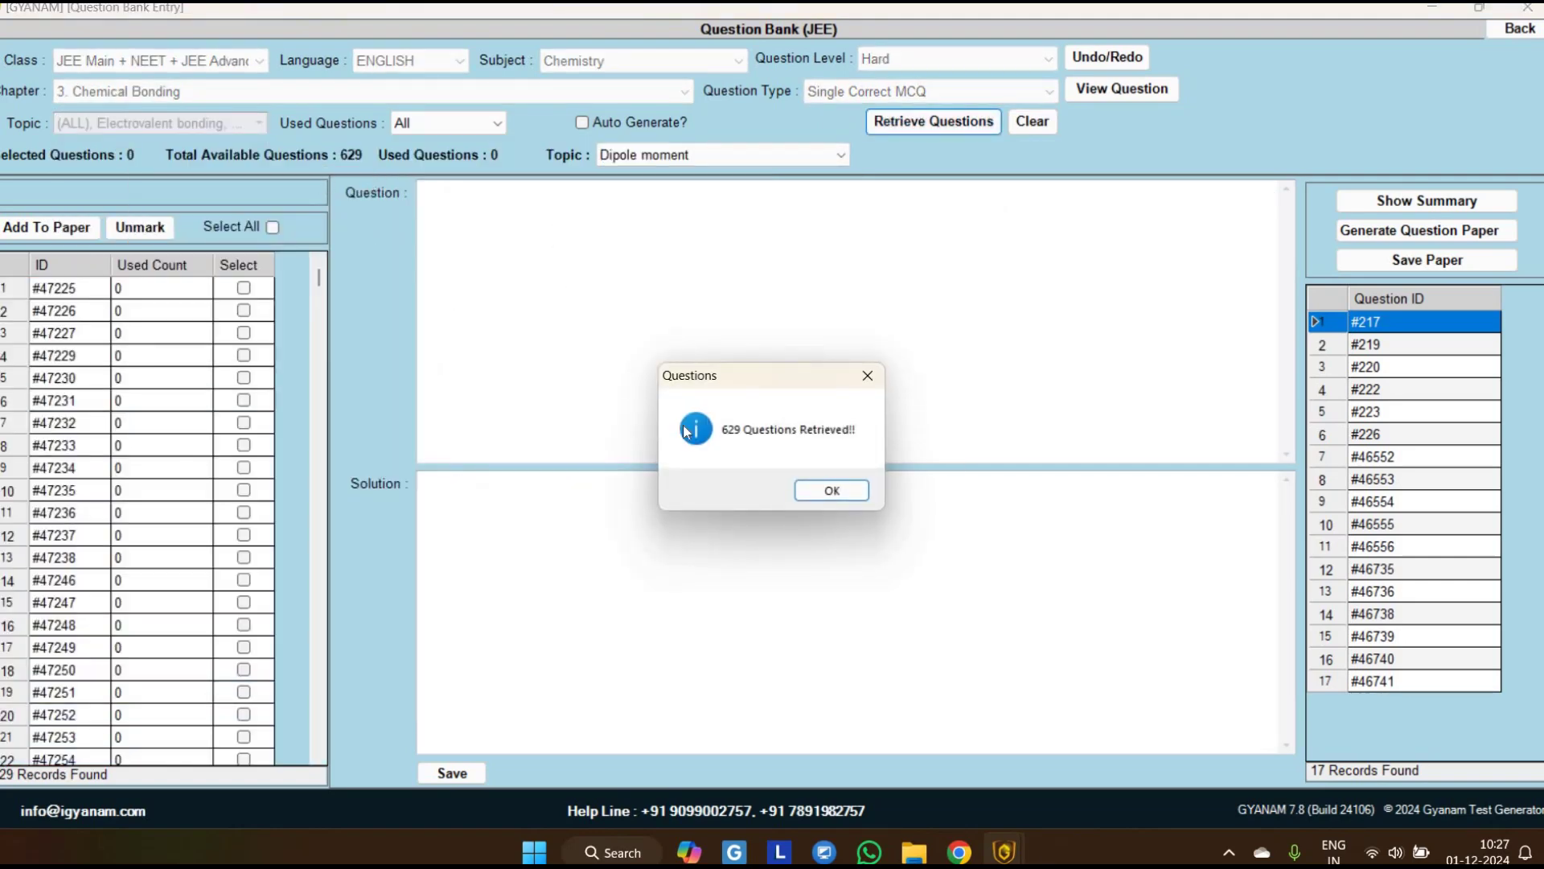
{"action": "key", "text": "Return"}
- Mark Chemical Bonding questions #47231 through #47235 and add them to the paper
{"action": "left_click", "coordinate": [243, 400]}
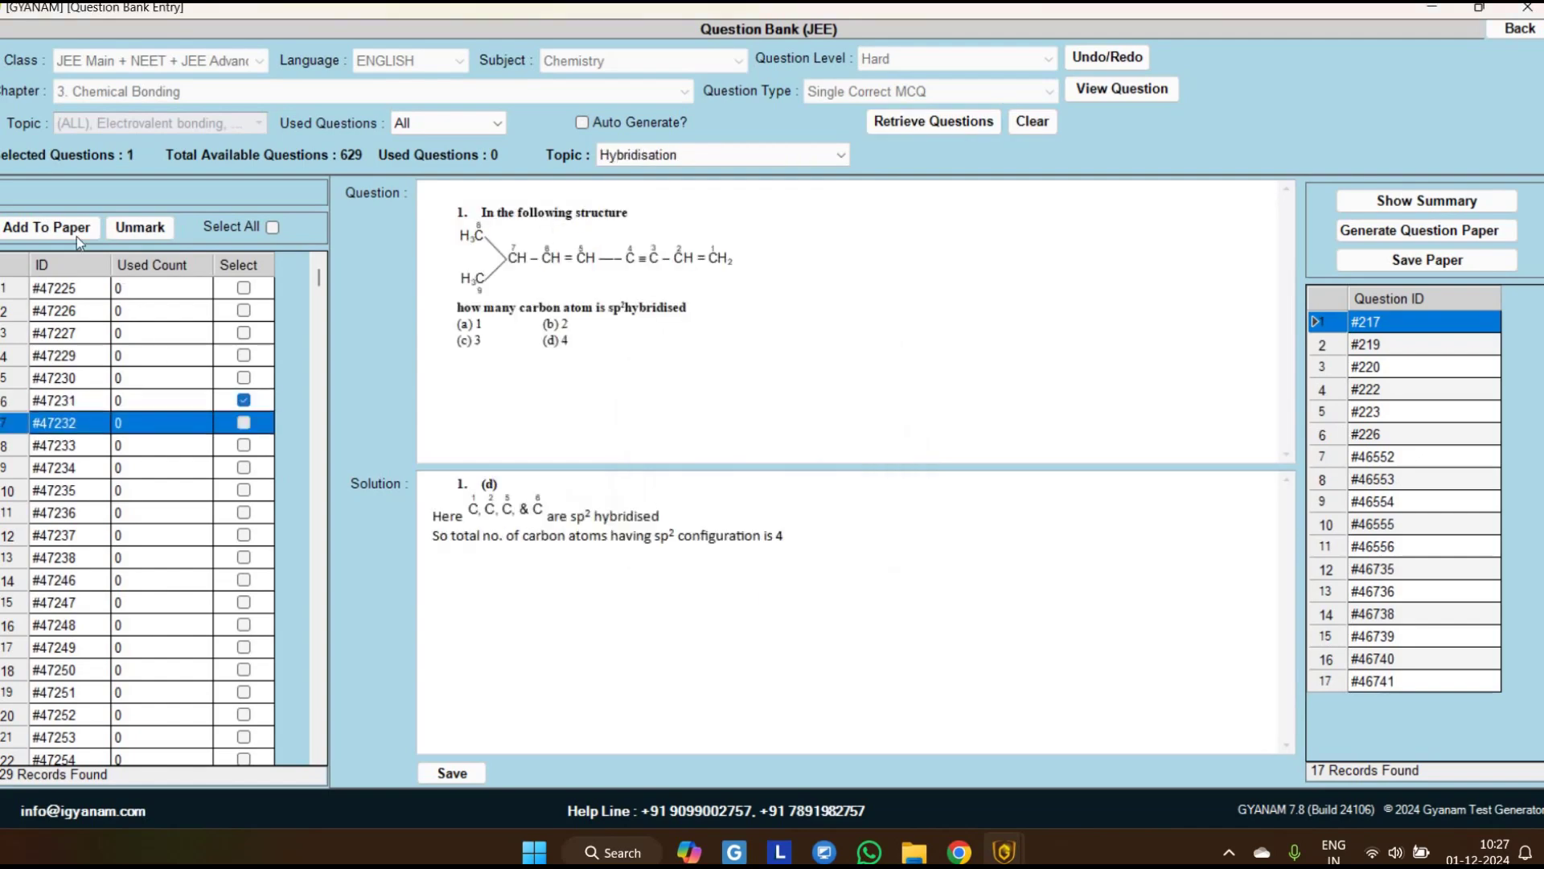
{"action": "key", "text": "space"}
{"action": "key", "text": "space"}
{"action": "key", "text": "space"}
{"action": "key", "text": "space"}
{"action": "left_click", "coordinate": [76, 235]}
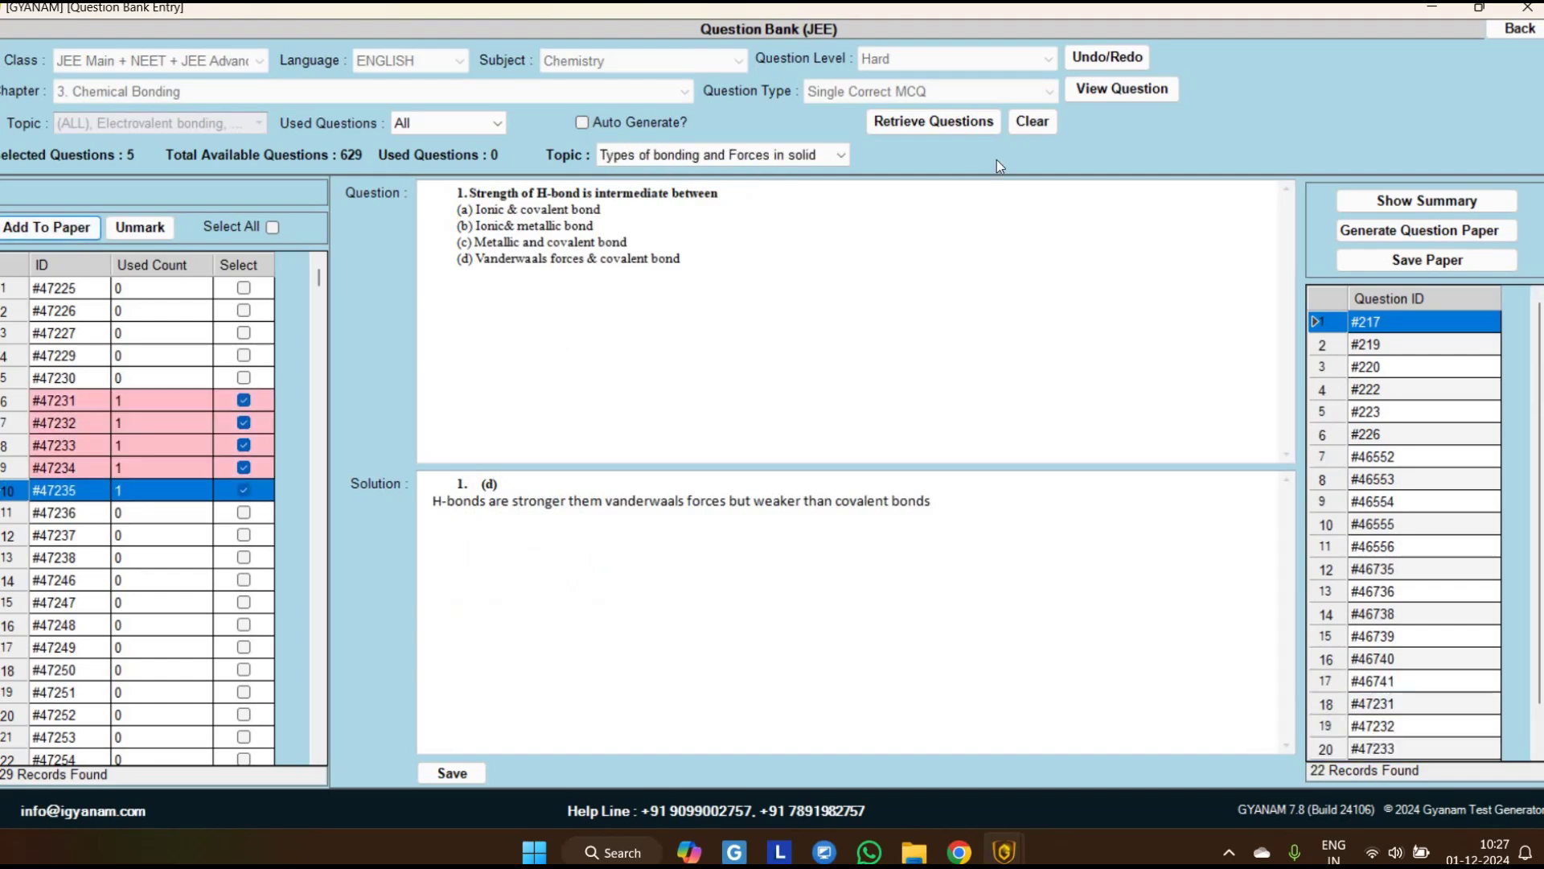
- Clear the retrieval and retrieve hard Biology questions from all topics of chapter 05. Plant Morphology
{"action": "left_click", "coordinate": [1031, 121]}
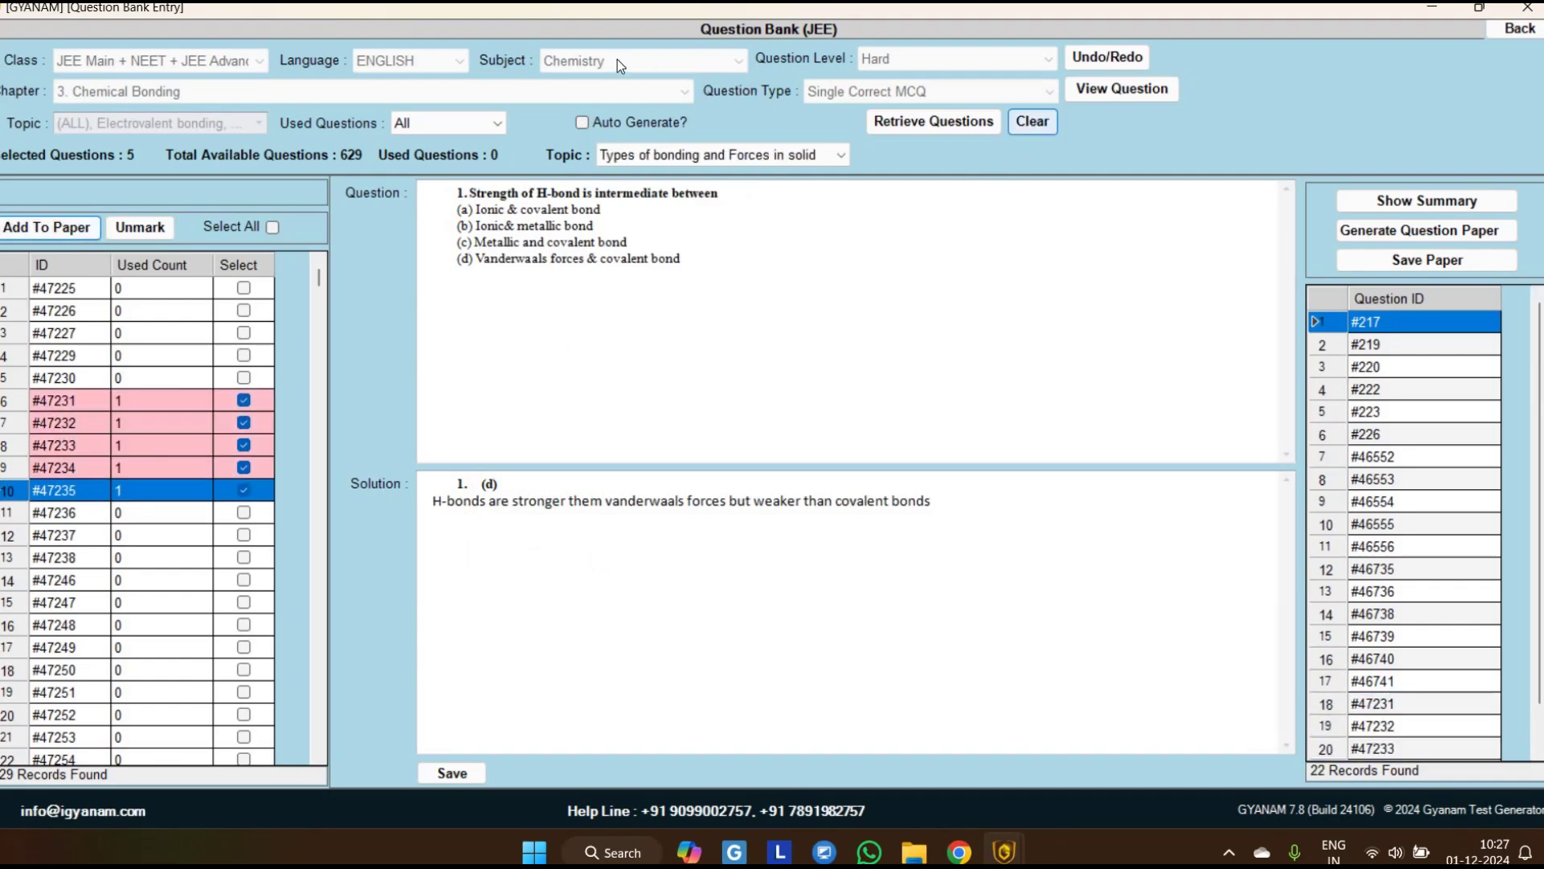
{"action": "left_click", "coordinate": [644, 60]}
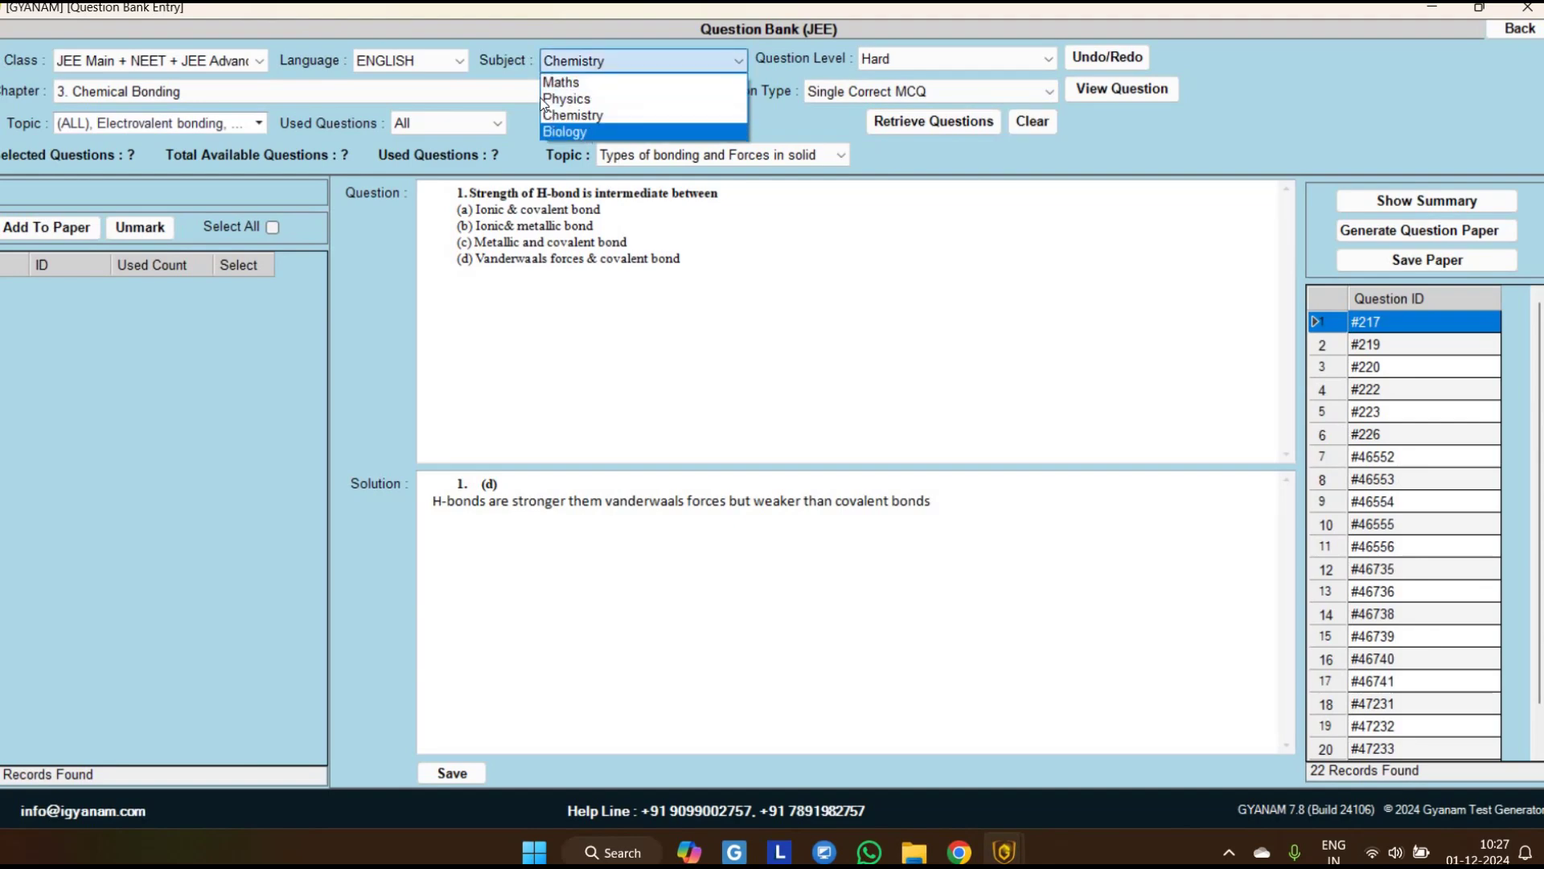
{"action": "left_click", "coordinate": [200, 121]}
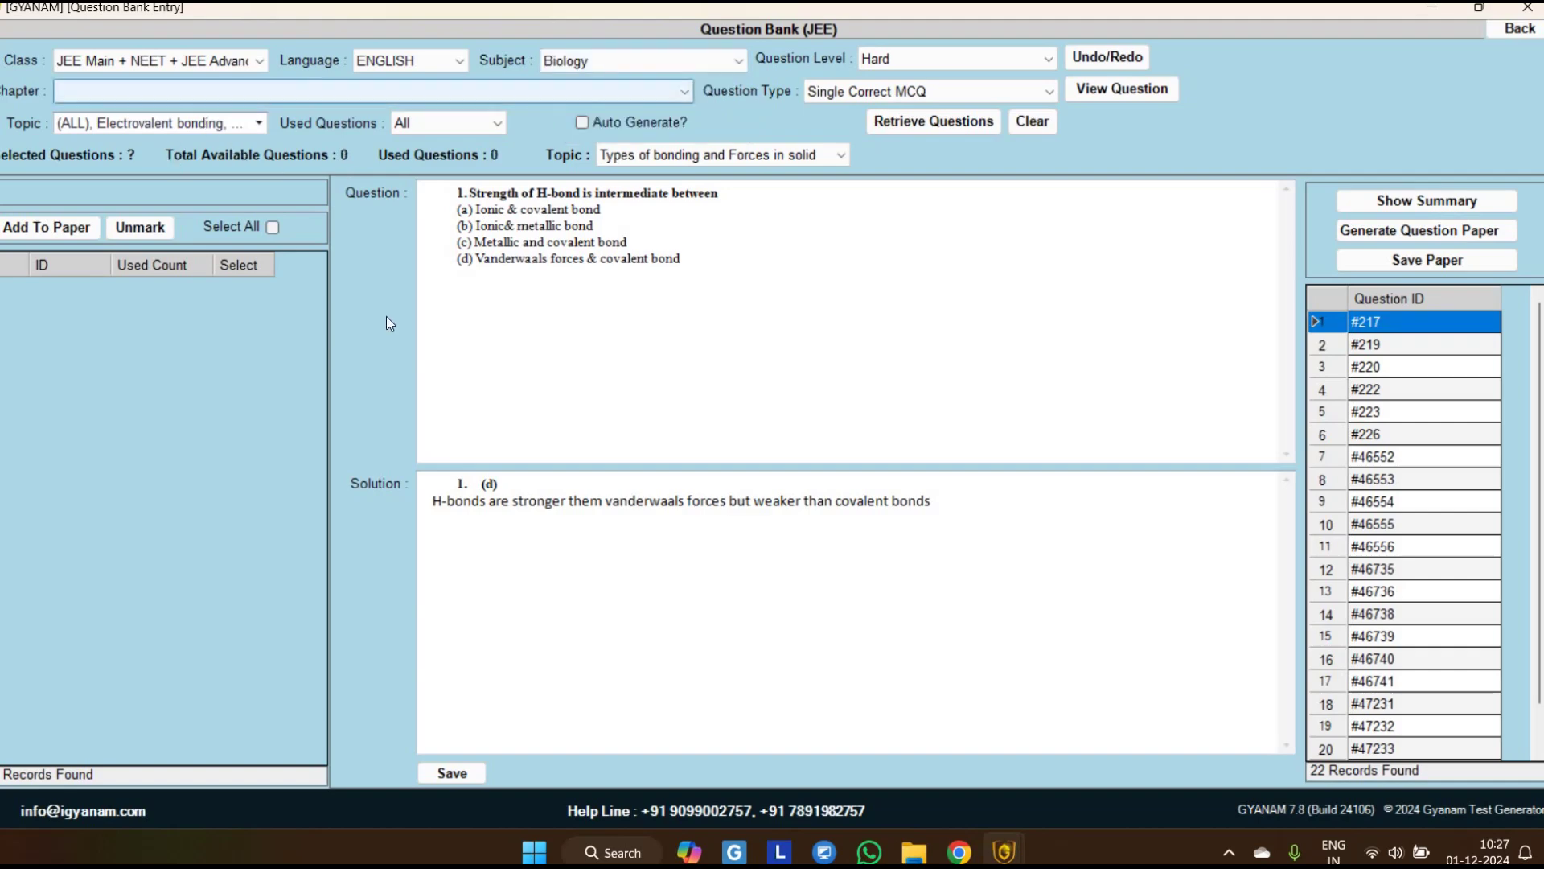
{"action": "left_click", "coordinate": [120, 173]}
{"action": "left_click", "coordinate": [742, 515]}
{"action": "key", "text": "Return"}
- Mark Plant Morphology questions #172289 to #172291 and #172293 to #172296 and add them to the paper
{"action": "left_click", "coordinate": [243, 403]}
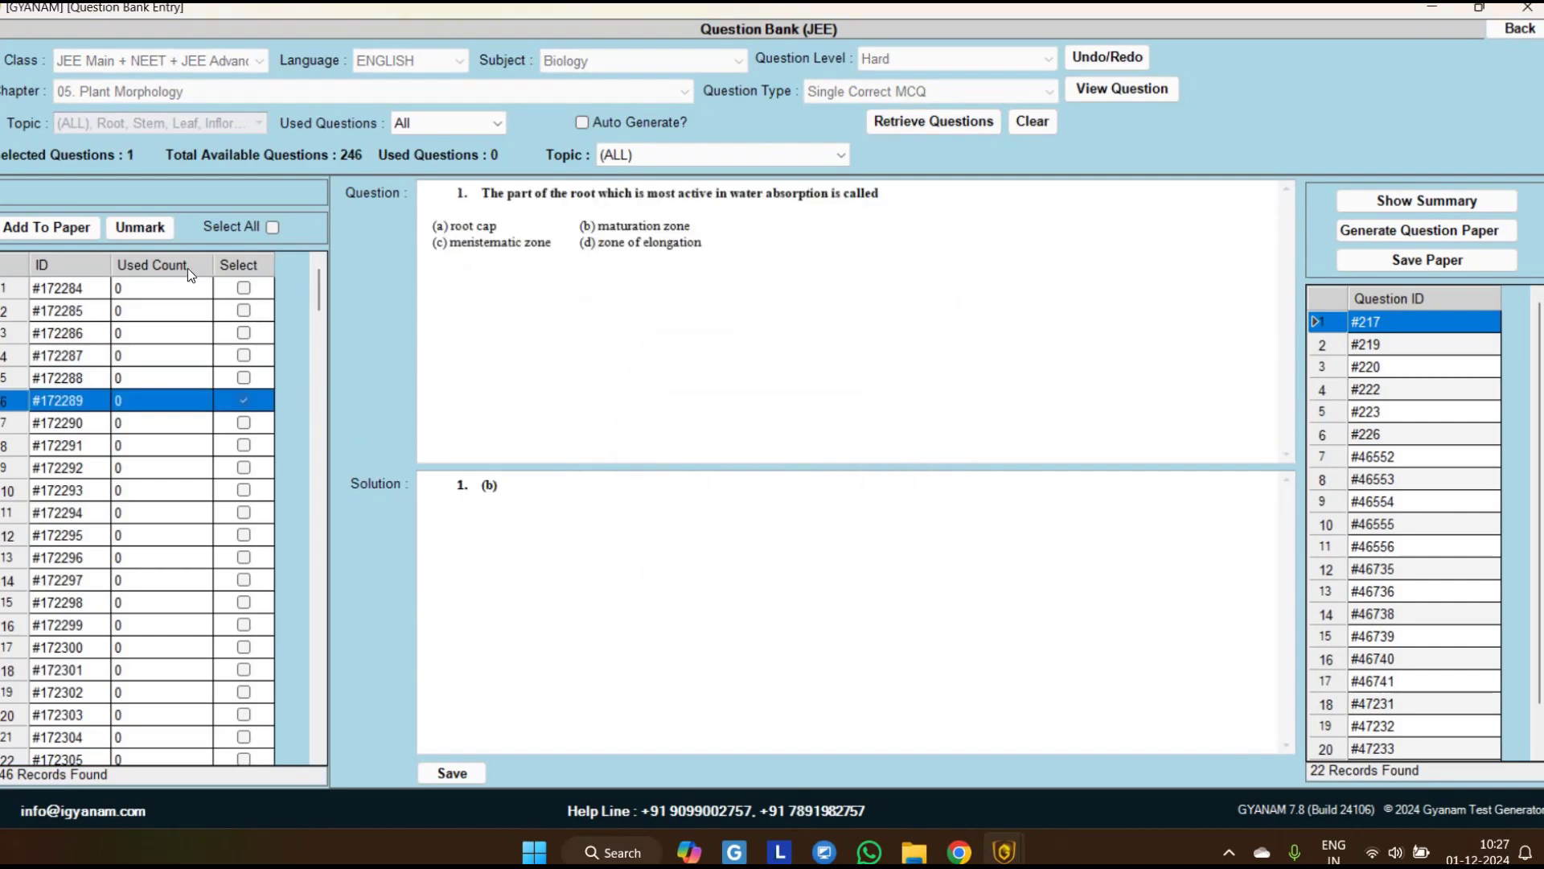
{"action": "key", "text": "Down"}
{"action": "key", "text": "space"}
{"action": "key", "text": "Down"}
{"action": "key", "text": "space"}
{"action": "key", "text": "Down"}
{"action": "key", "text": "Down"}
{"action": "key", "text": "space"}
{"action": "key", "text": "Down"}
{"action": "key", "text": "space"}
{"action": "key", "text": "Down"}
{"action": "key", "text": "space"}
{"action": "key", "text": "Down"}
{"action": "key", "text": "space"}
{"action": "key", "text": "alt+a"}
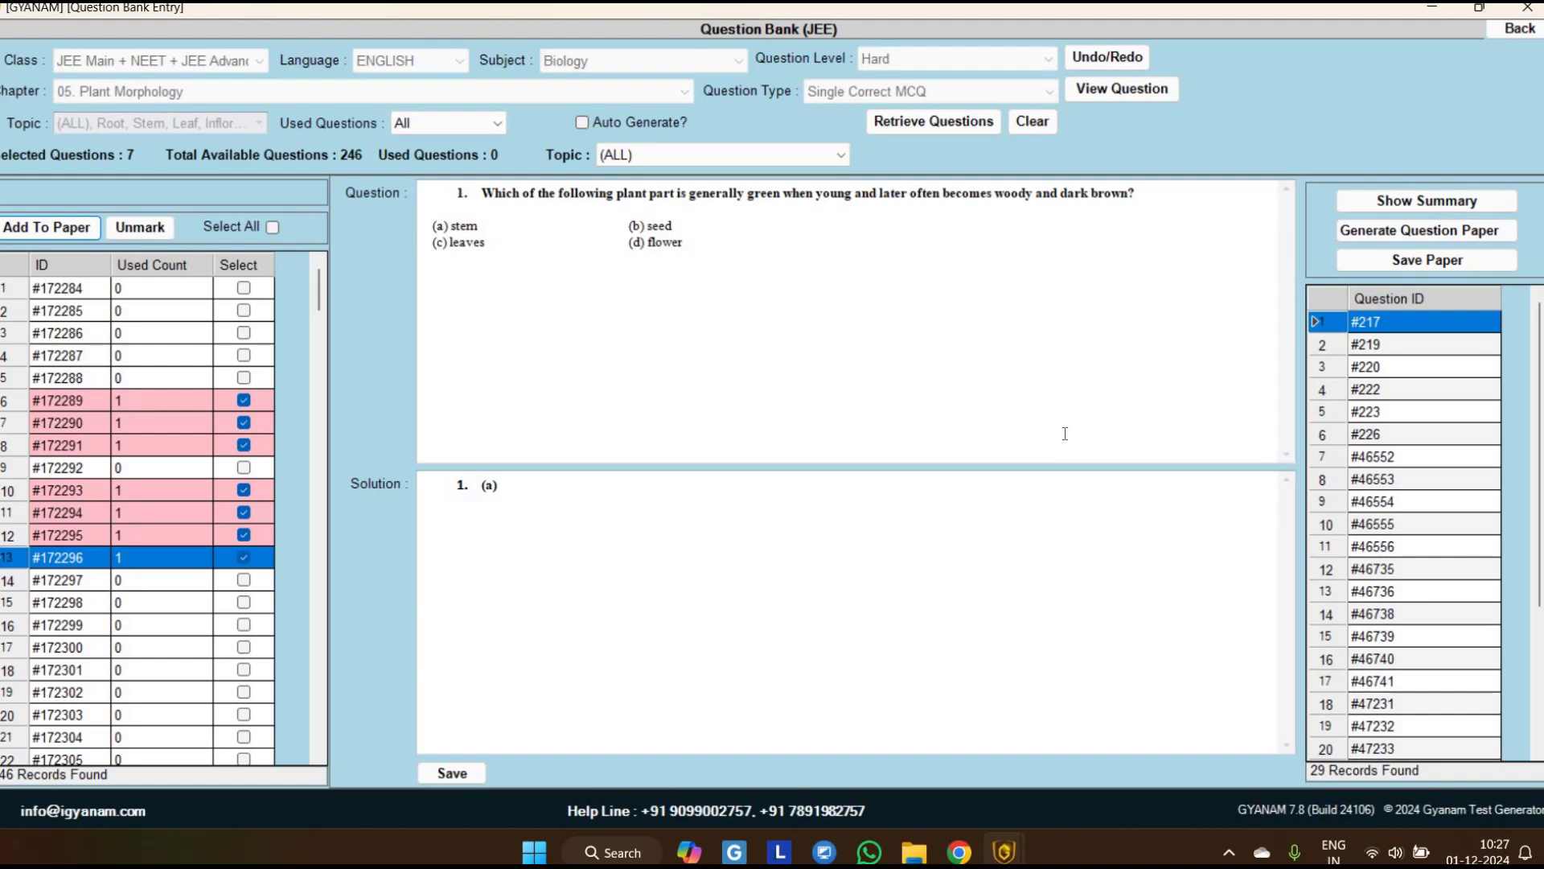
- Open the selected question summary, review the question count for each chapter and level, and close it
{"action": "left_click", "coordinate": [1425, 200]}
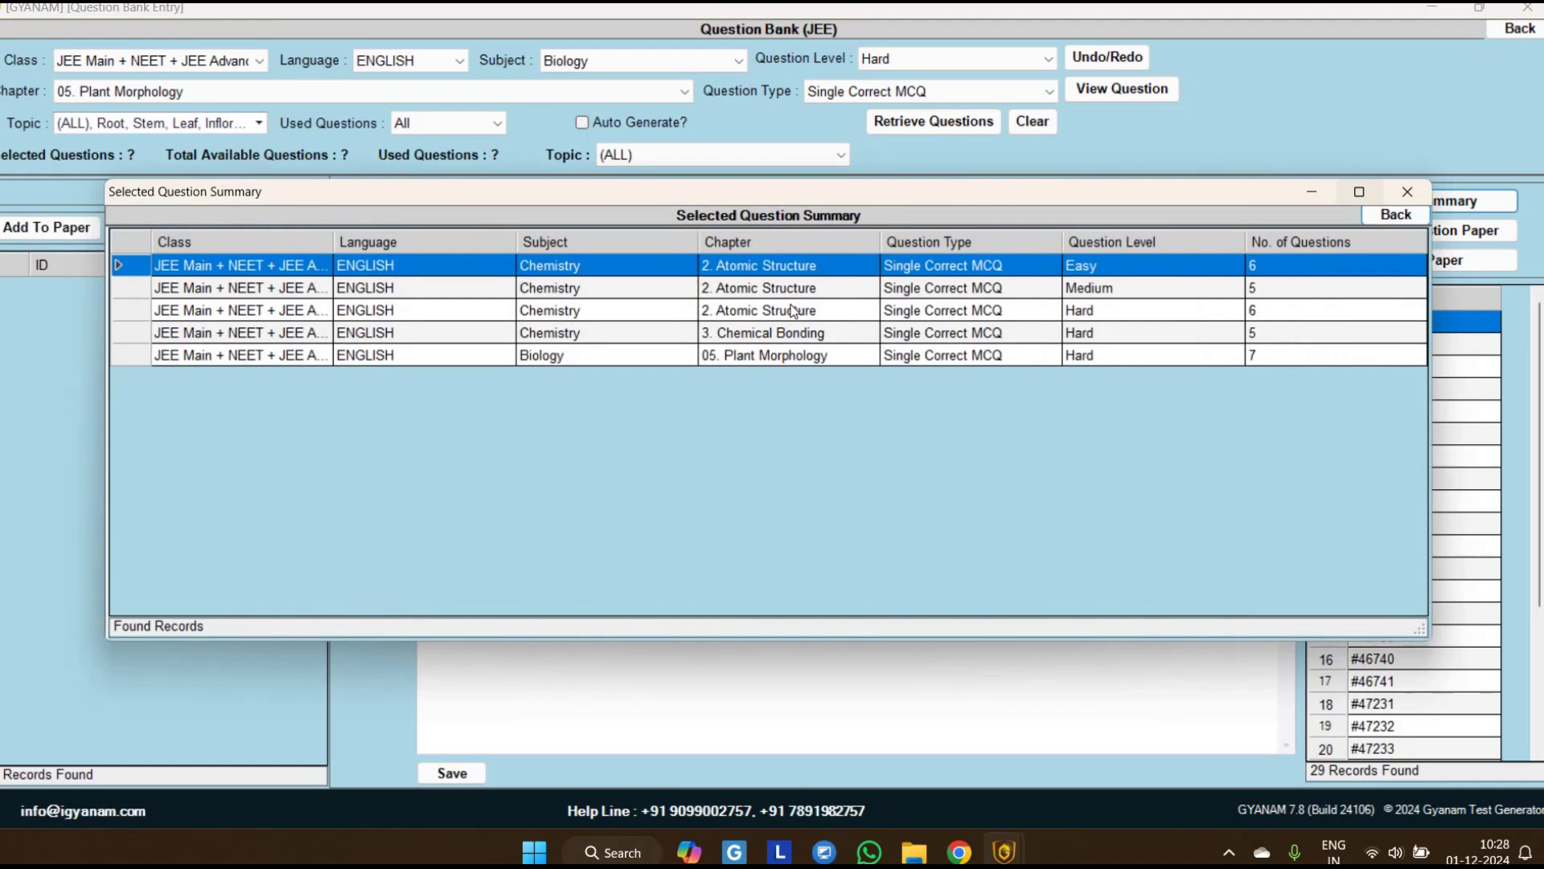
{"action": "key", "text": "Down"}
{"action": "key", "text": "Down"}
{"action": "key", "text": "Down"}
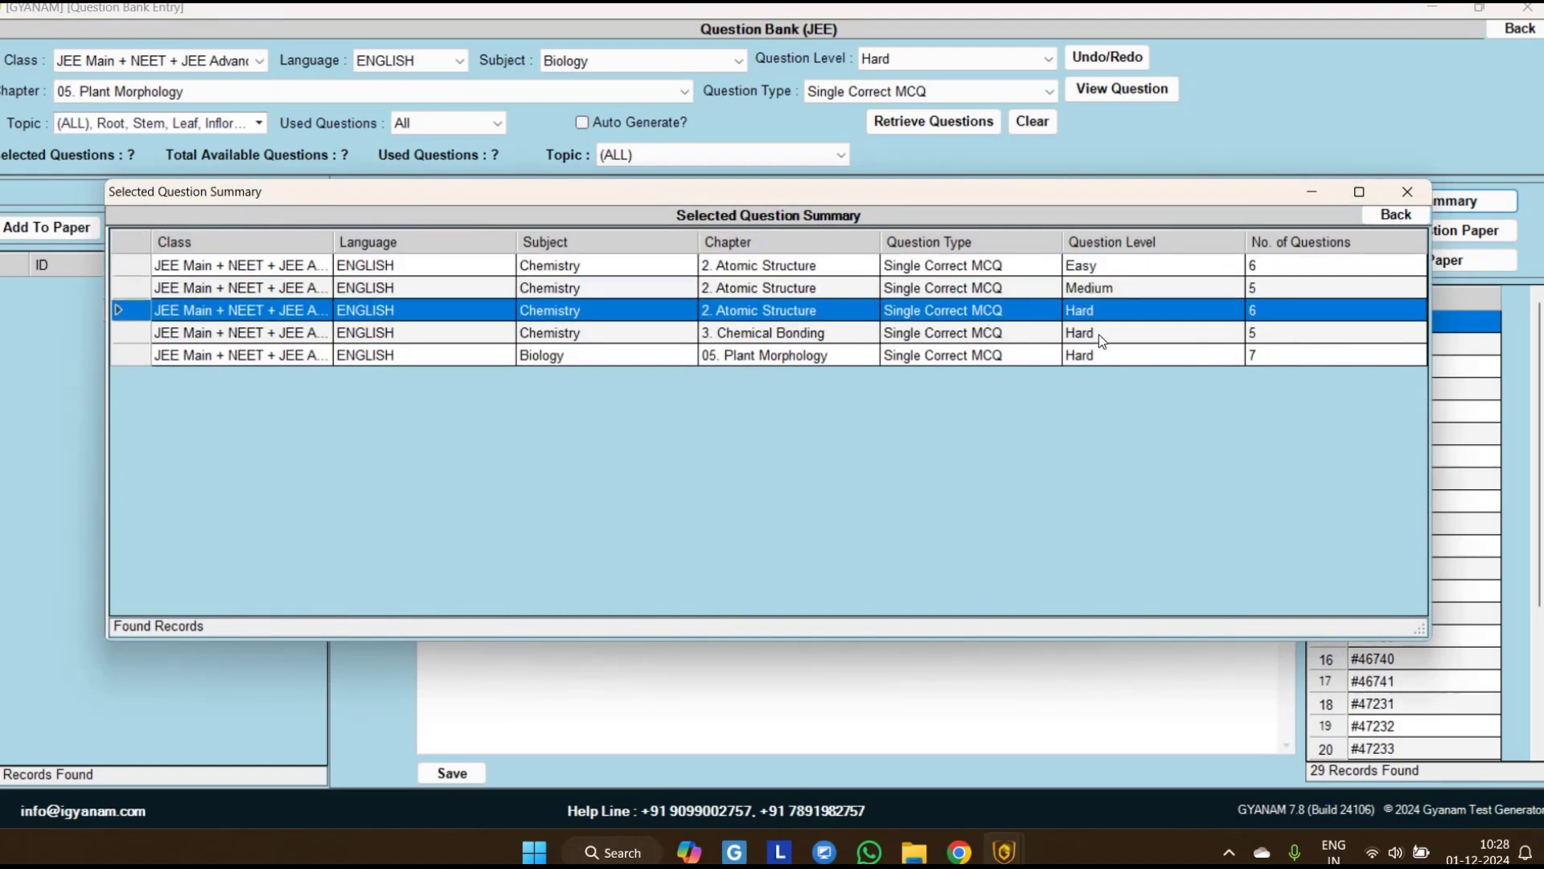
{"action": "key", "text": "Down"}
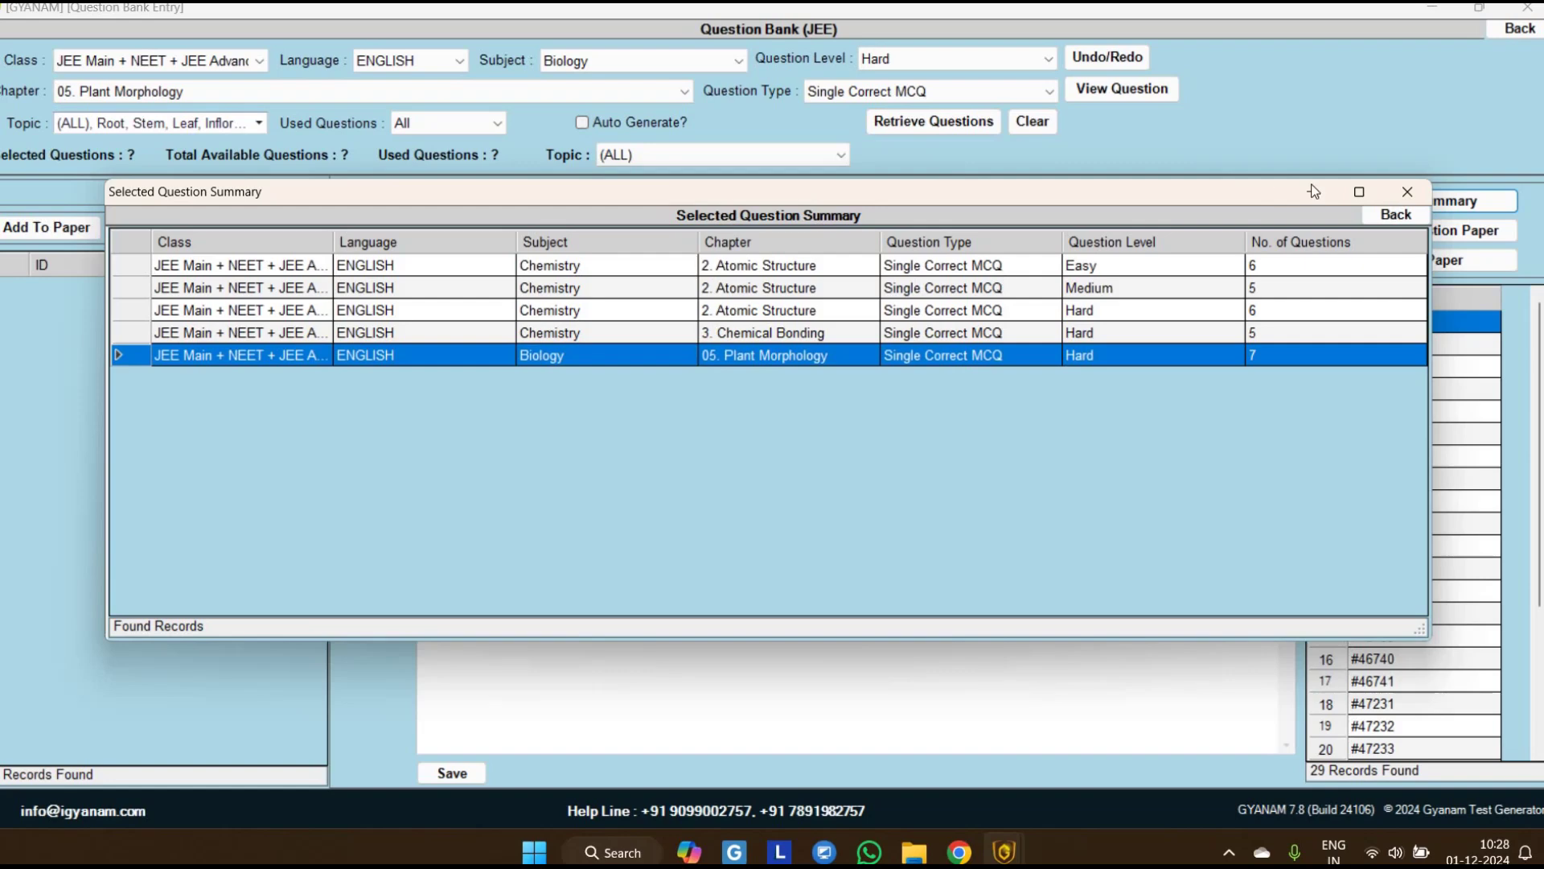
{"action": "left_click", "coordinate": [1397, 214]}
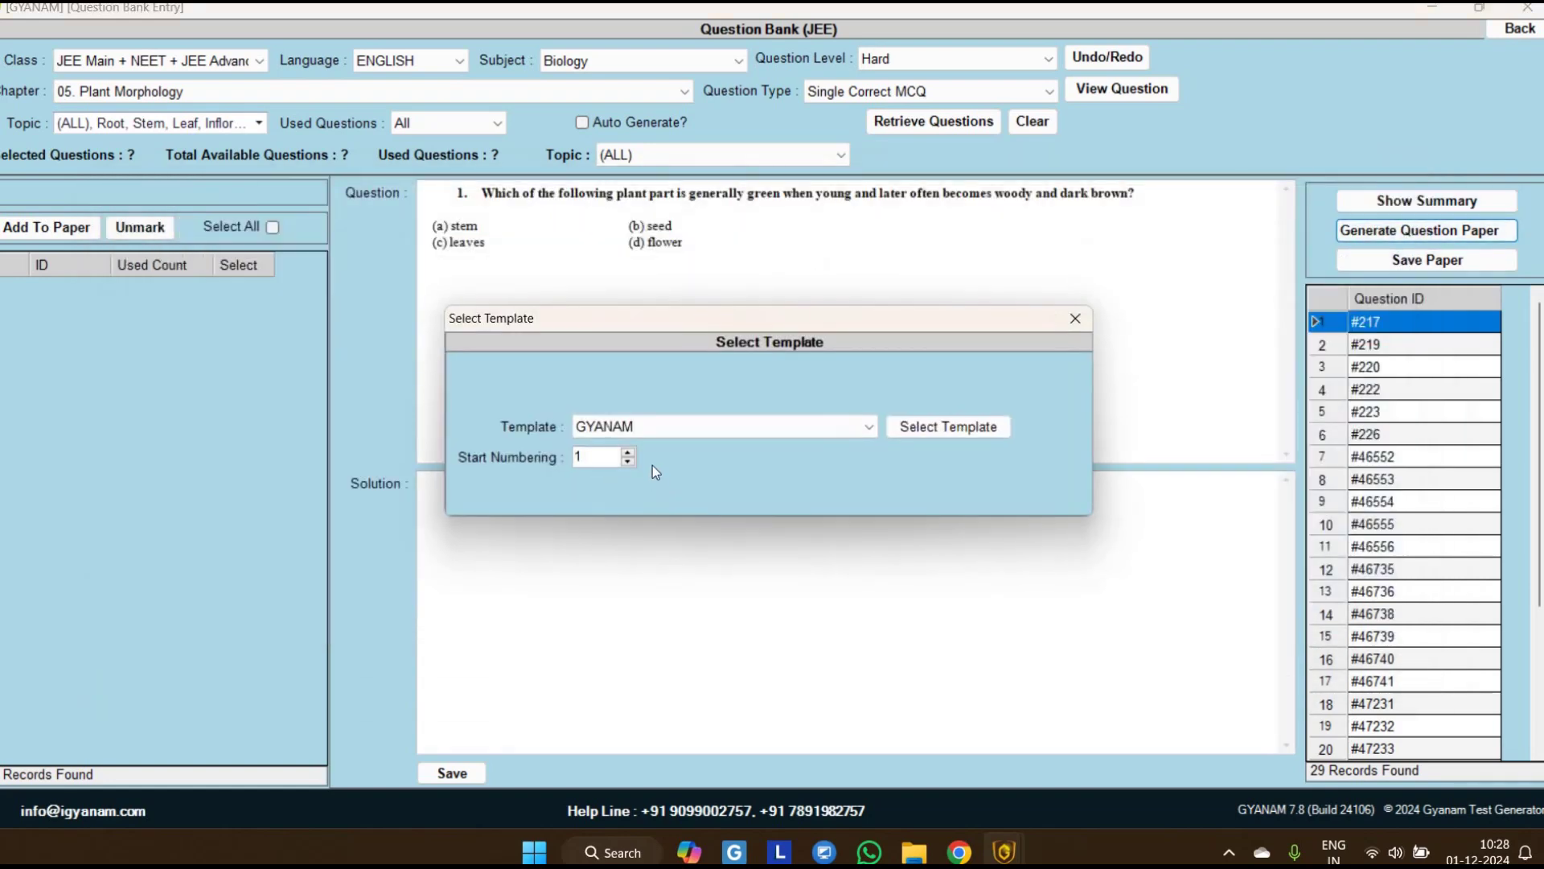
- Review the available question paper templates and choose the Gravity template
{"action": "left_click", "coordinate": [649, 426]}
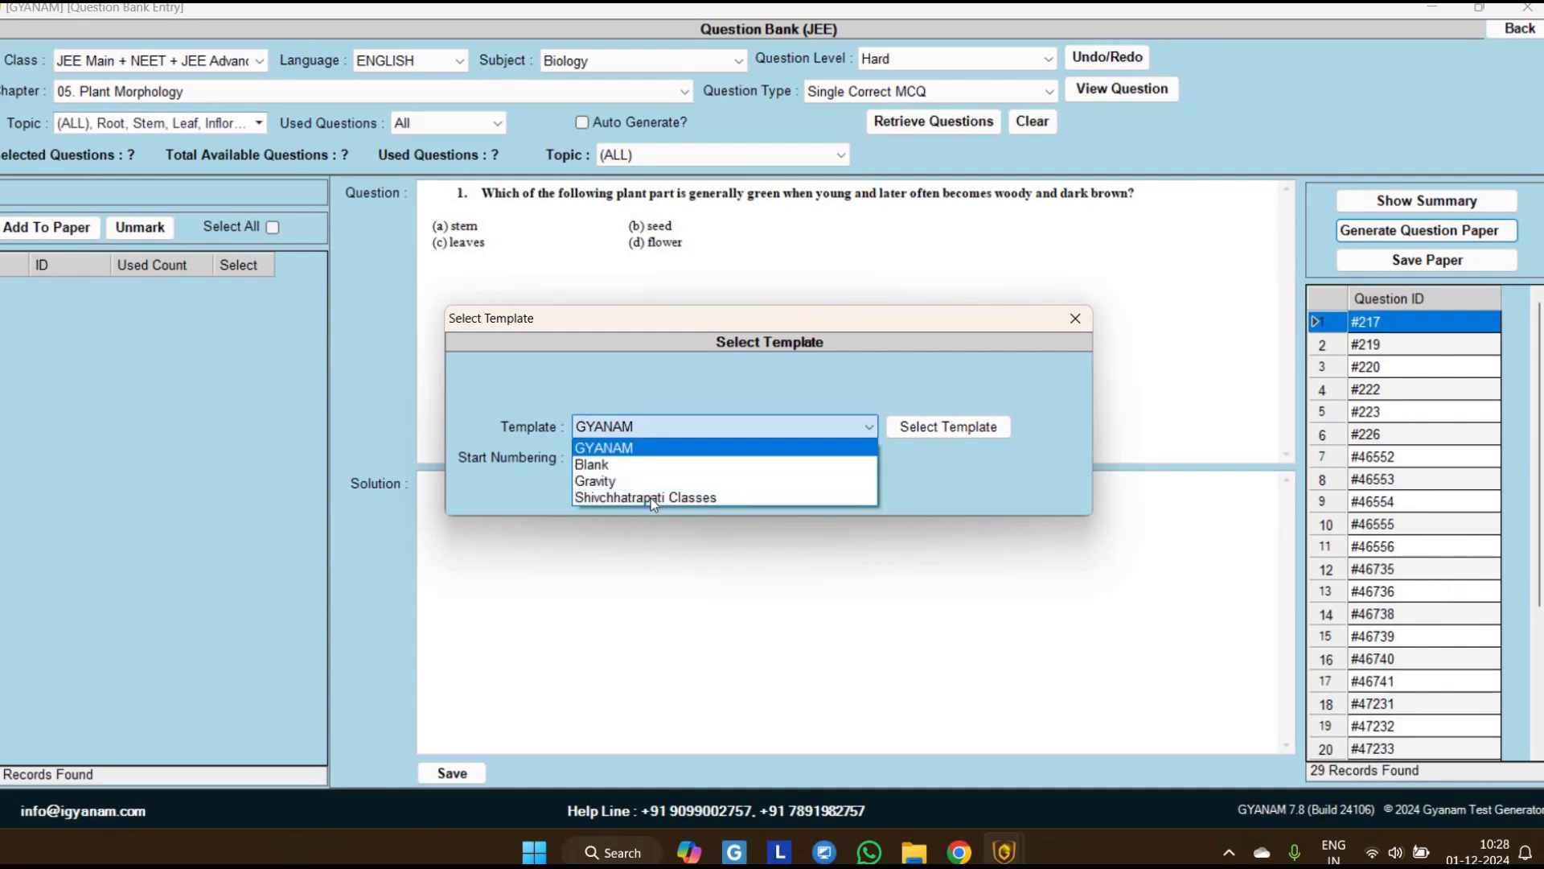
{"action": "key", "text": "Down"}
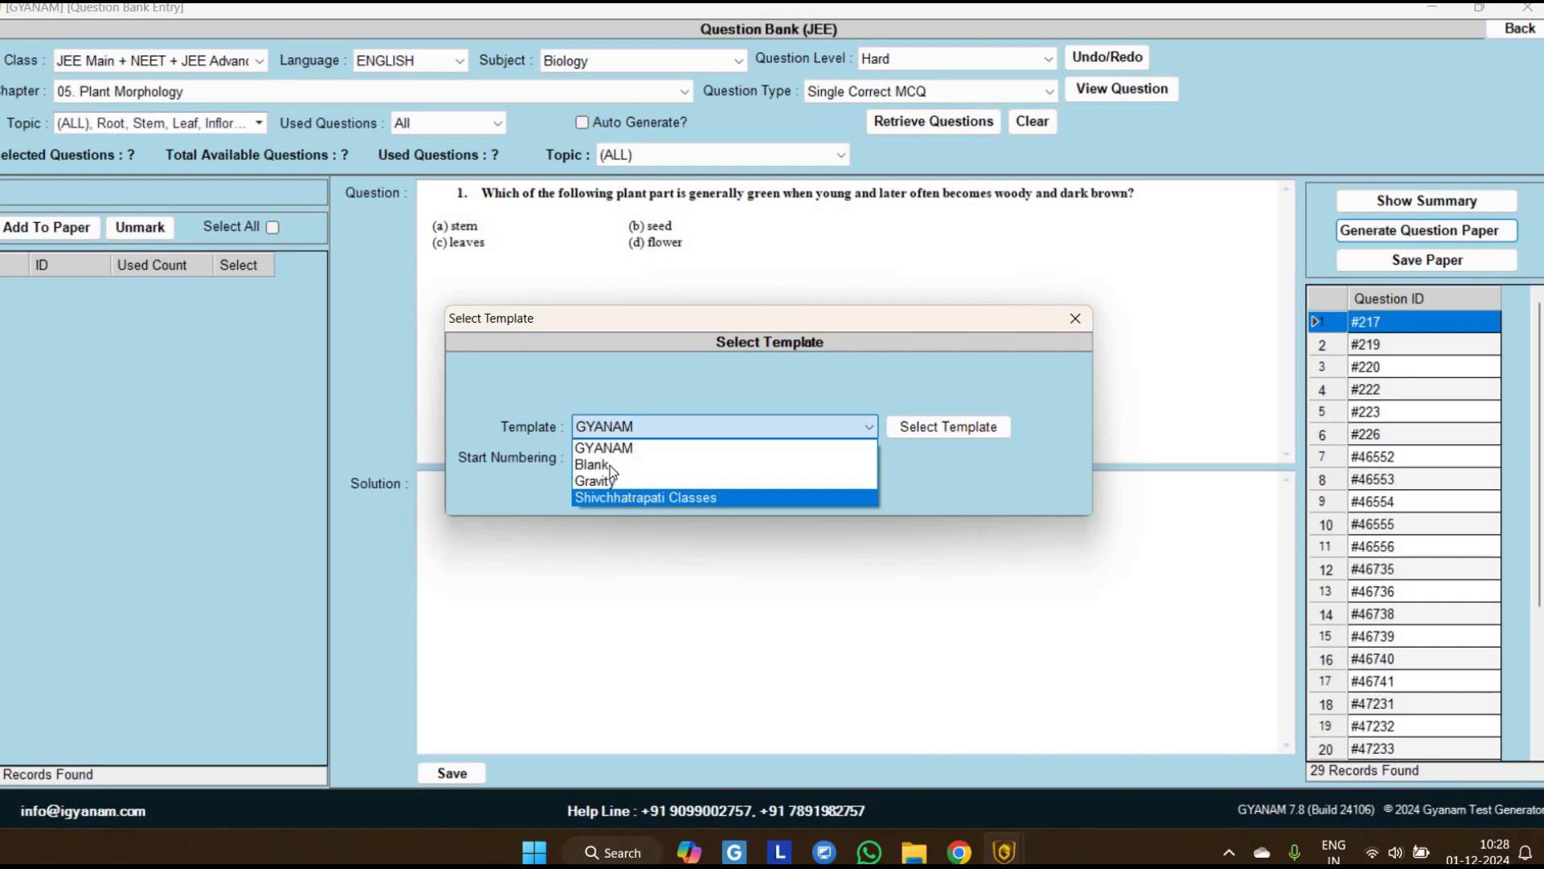
{"action": "key", "text": "Up"}
{"action": "key", "text": "Up"}
{"action": "key", "text": "Up"}
{"action": "key", "text": "Down"}
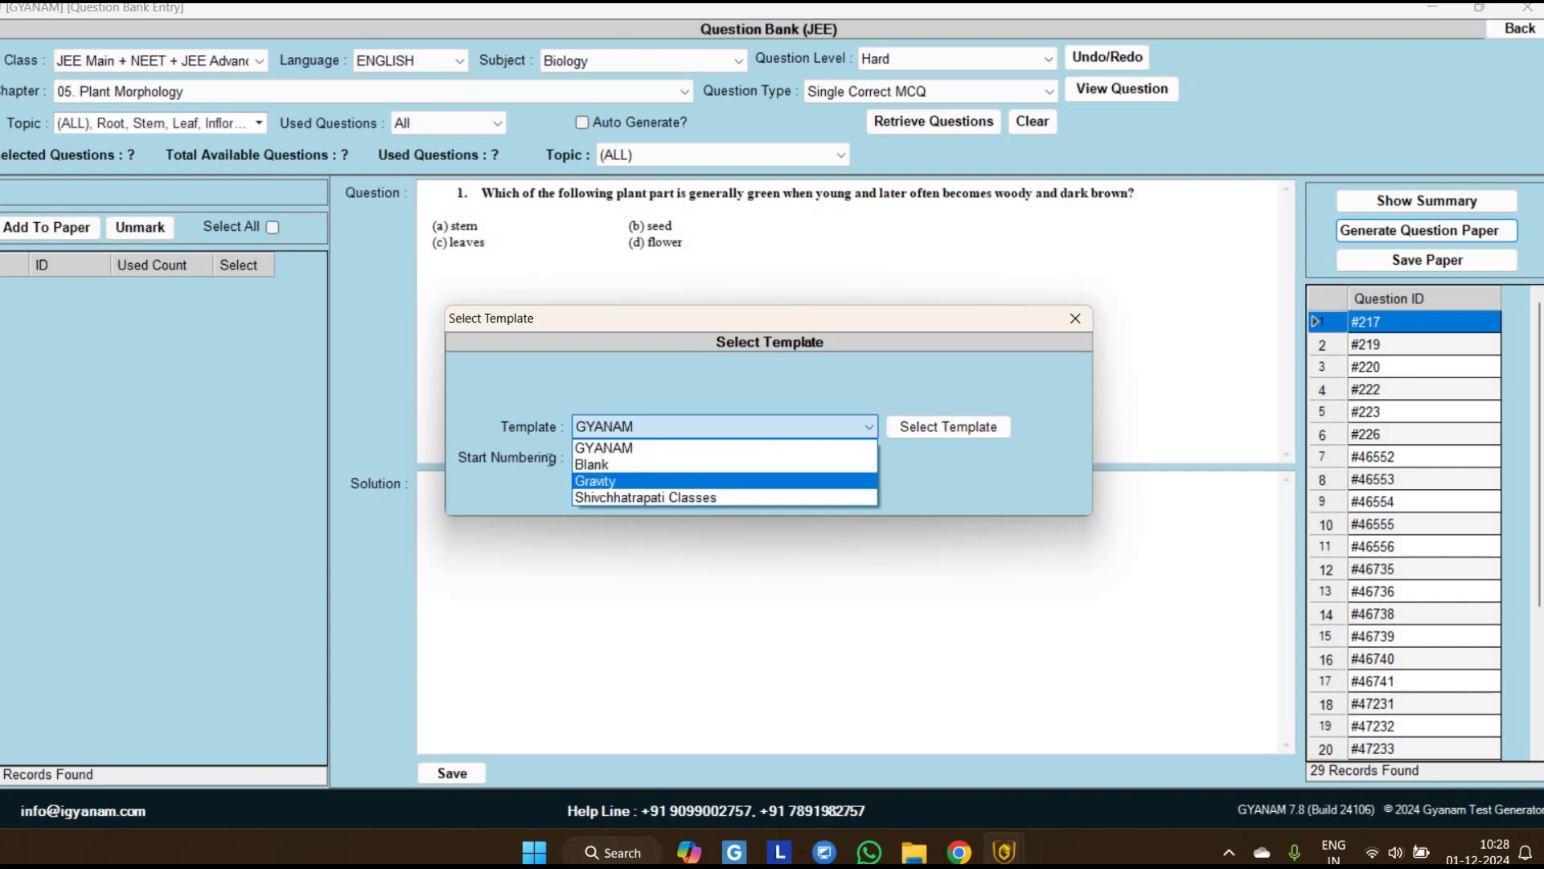
{"action": "key", "text": "Return"}
{"action": "key", "text": "Tab"}
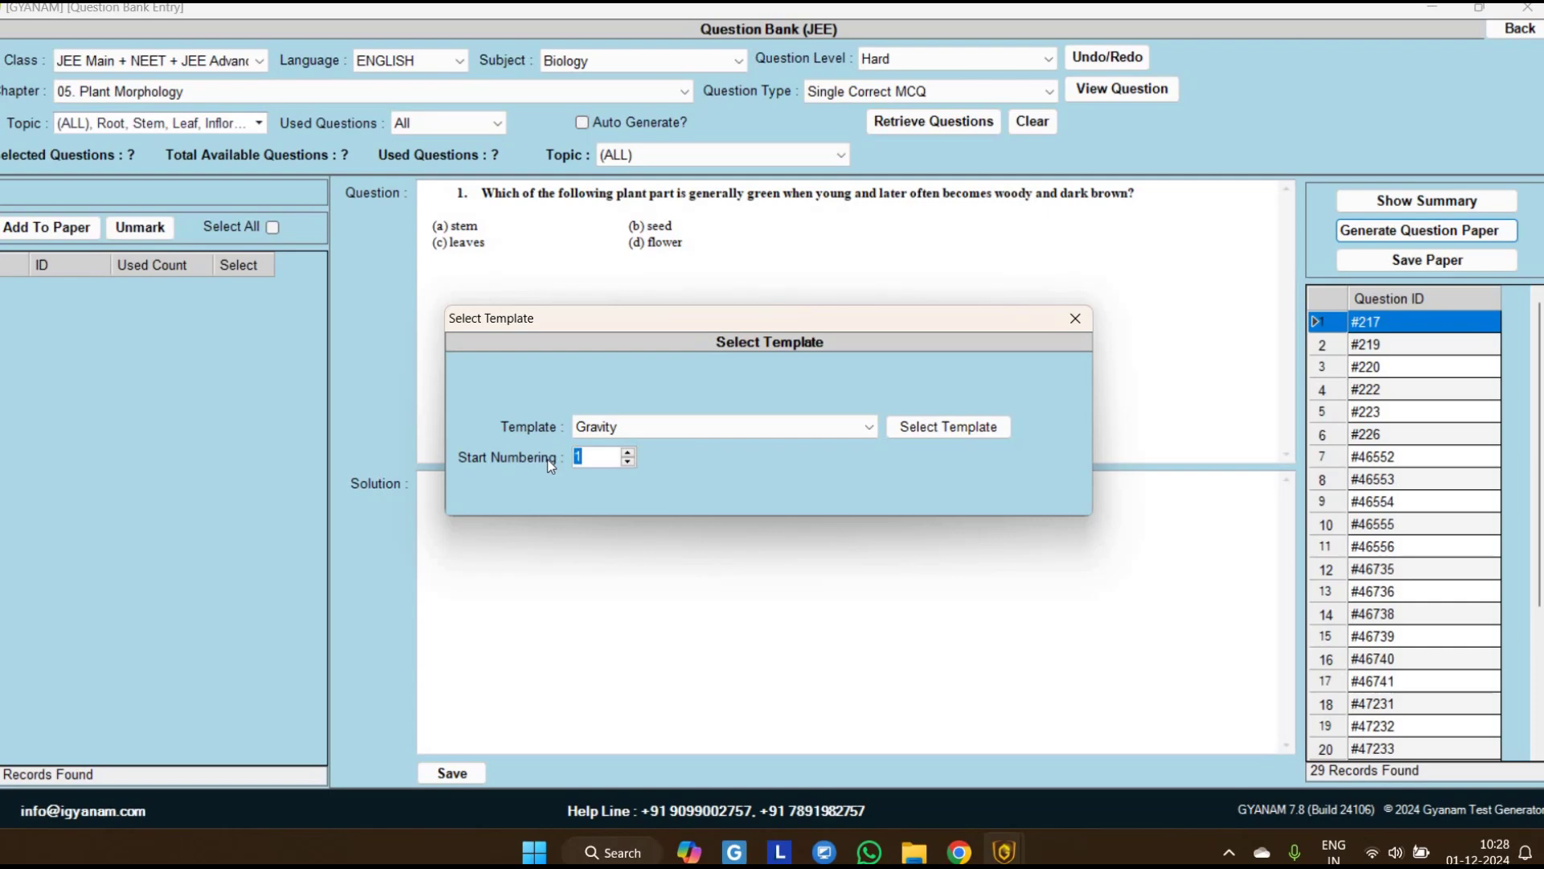
- Start the question numbering at 91 and generate the paper with the Gravity template
{"action": "type", "text": "91"}
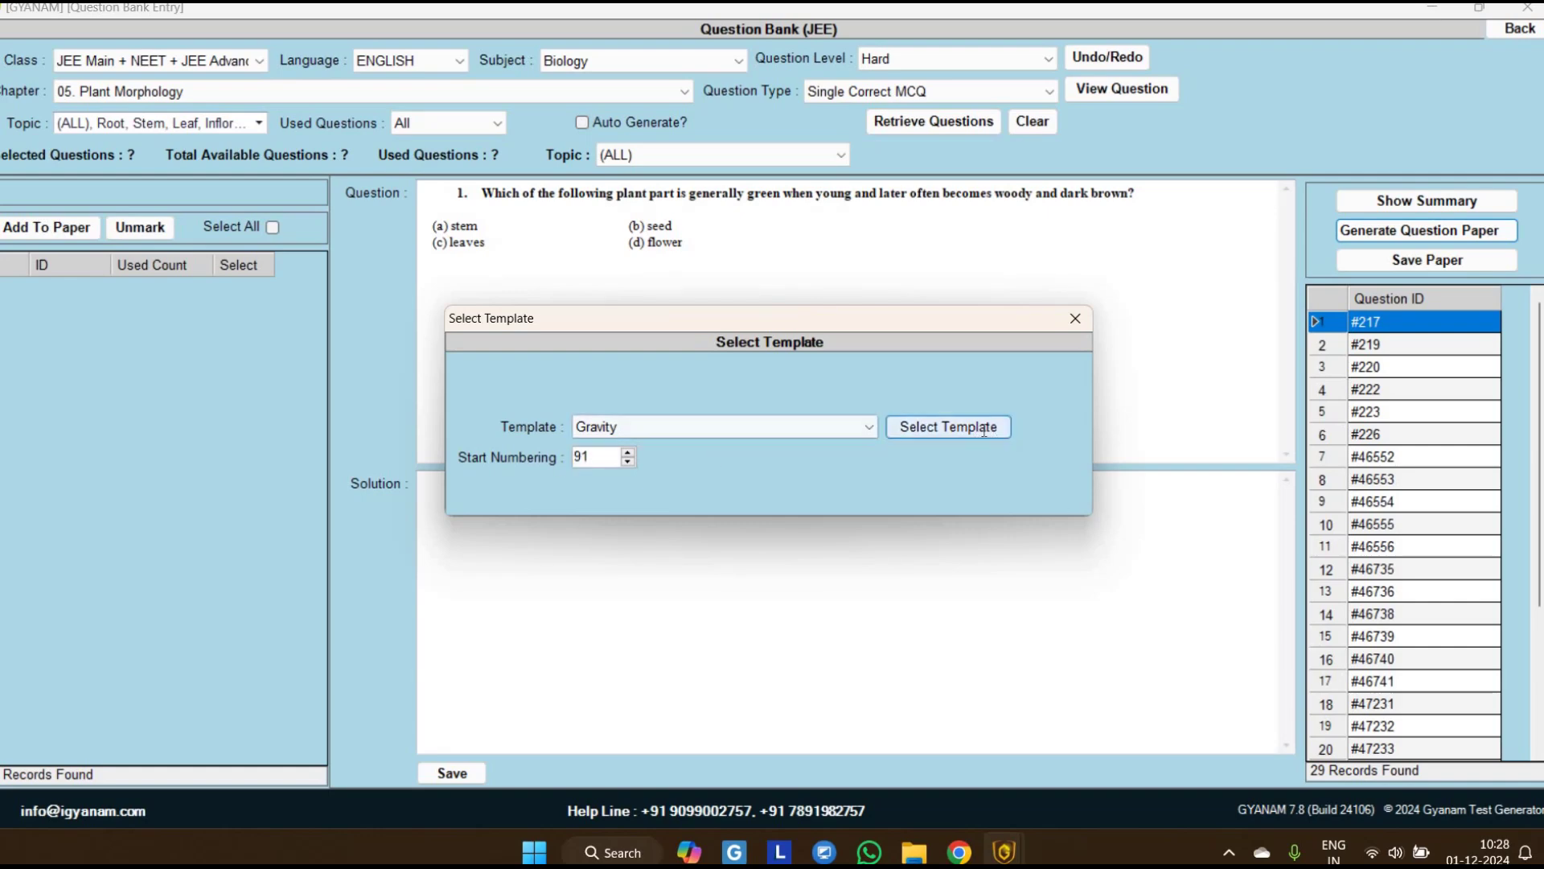
{"action": "left_click", "coordinate": [983, 433]}
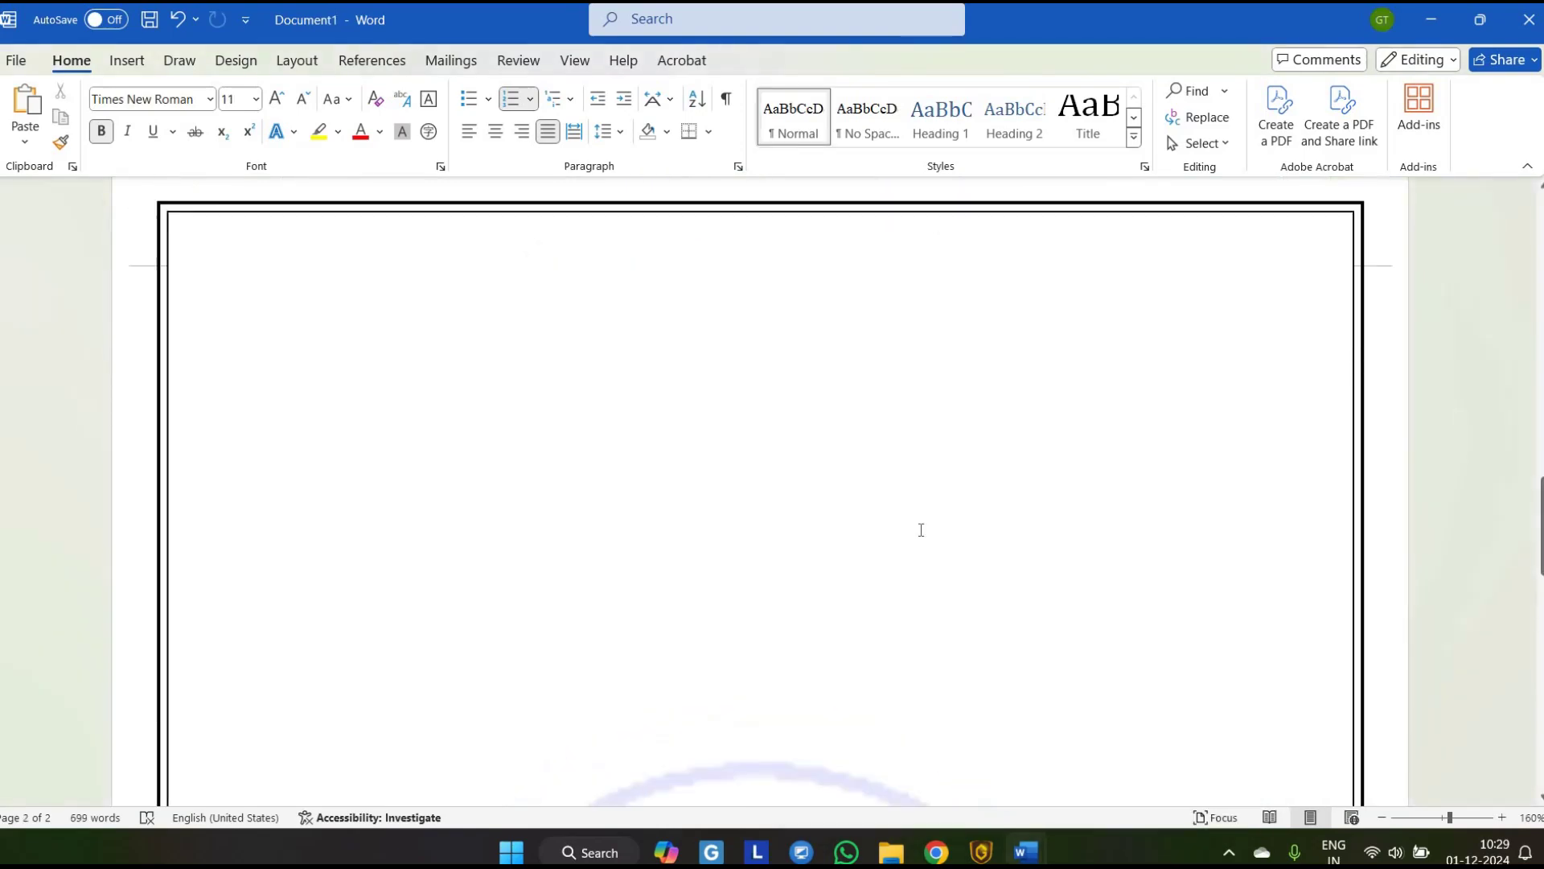
- Look through the generated question paper in Word's Document1 from the end back to the first questions
{"action": "scroll", "coordinate": [920, 530], "scroll_direction": "up", "scroll_amount": 6}
{"action": "scroll", "coordinate": [982, 669], "scroll_direction": "down", "scroll_amount": 4, "text": "ctrl"}
{"action": "scroll", "coordinate": [1123, 762], "scroll_direction": "up", "scroll_amount": 3}
{"action": "scroll", "coordinate": [1124, 766], "scroll_direction": "up", "scroll_amount": 10}
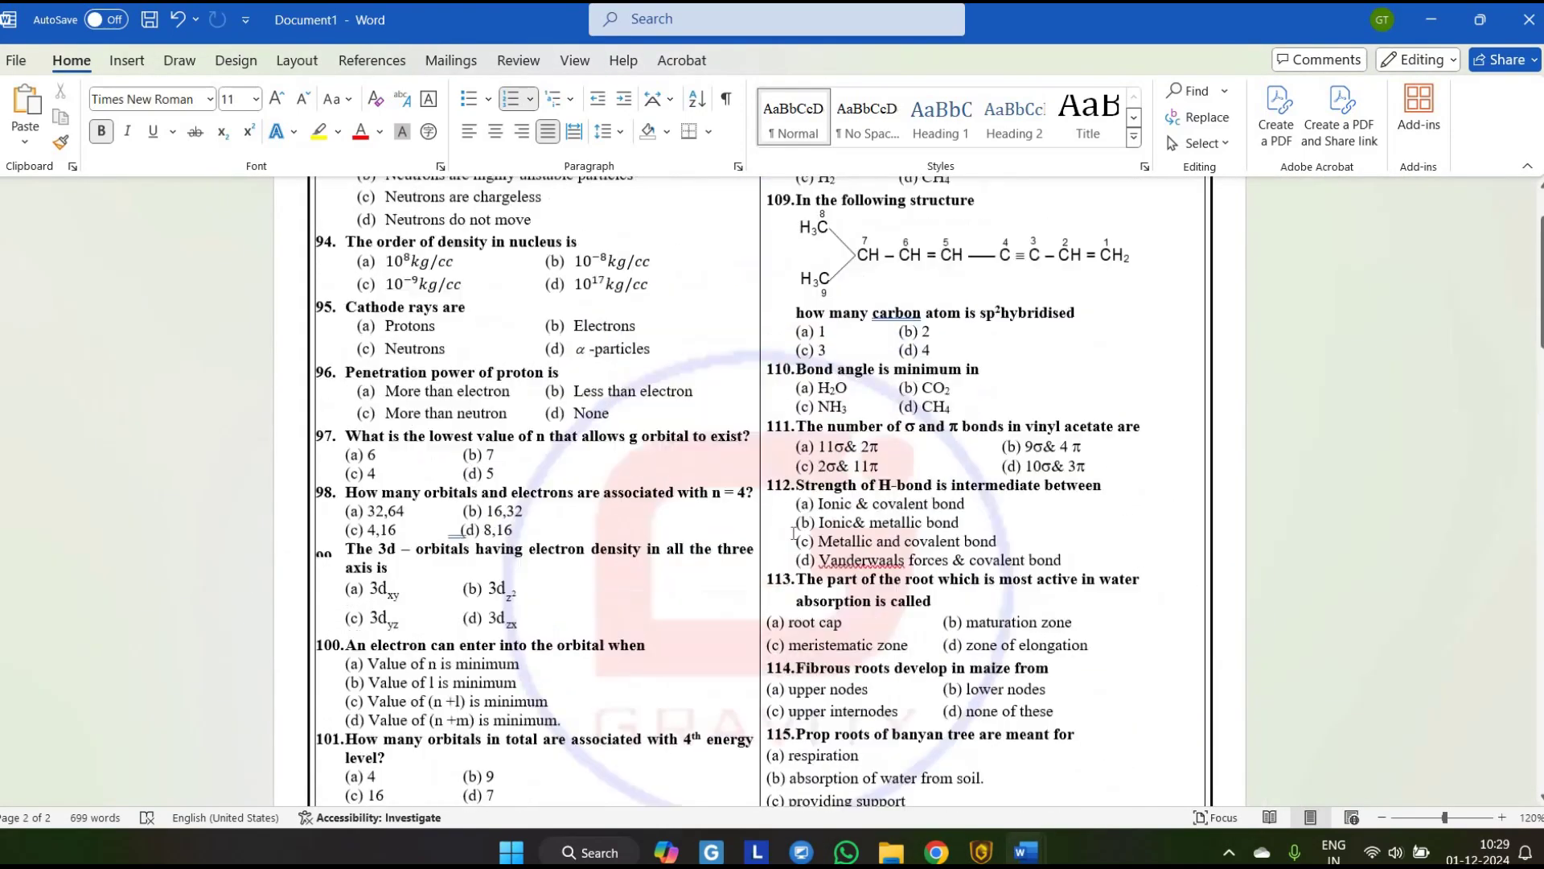
- Switch to Document2 and examine the generated solutions, highlighting the solution text of question 102
{"action": "mouse_move", "coordinate": [1025, 852]}
{"action": "left_click", "coordinate": [1437, 751]}
{"action": "scroll", "coordinate": [750, 442], "scroll_direction": "up", "scroll_amount": 6}
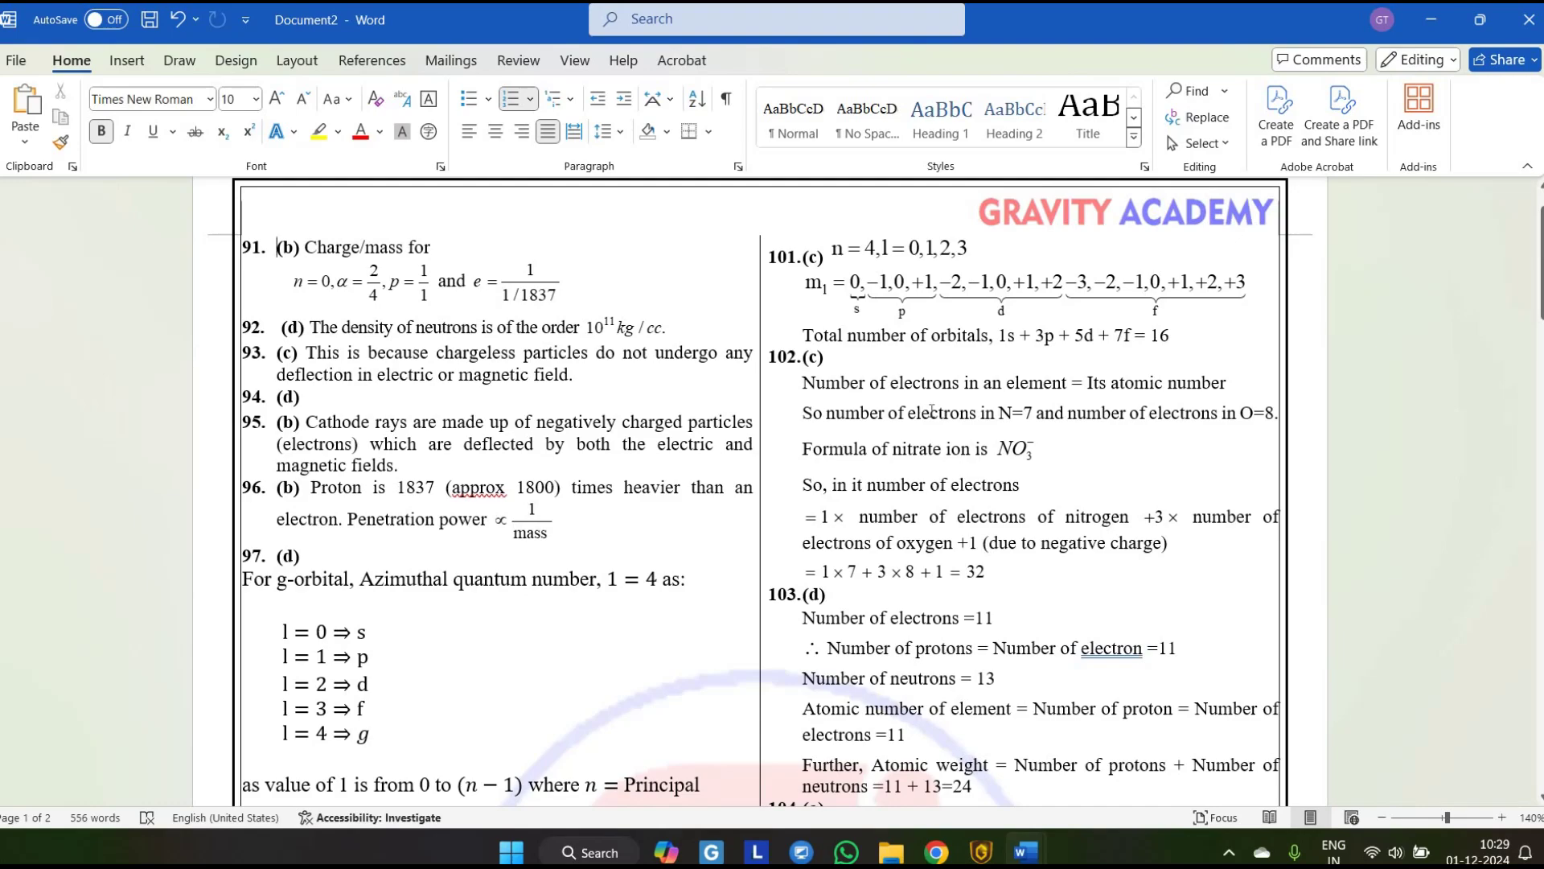
{"action": "scroll", "coordinate": [901, 410], "scroll_direction": "up", "scroll_amount": 6, "text": "ctrl"}
{"action": "left_click_drag", "start_coordinate": [903, 408], "coordinate": [937, 408]}
{"action": "left_click", "coordinate": [1094, 599], "text": "shift"}
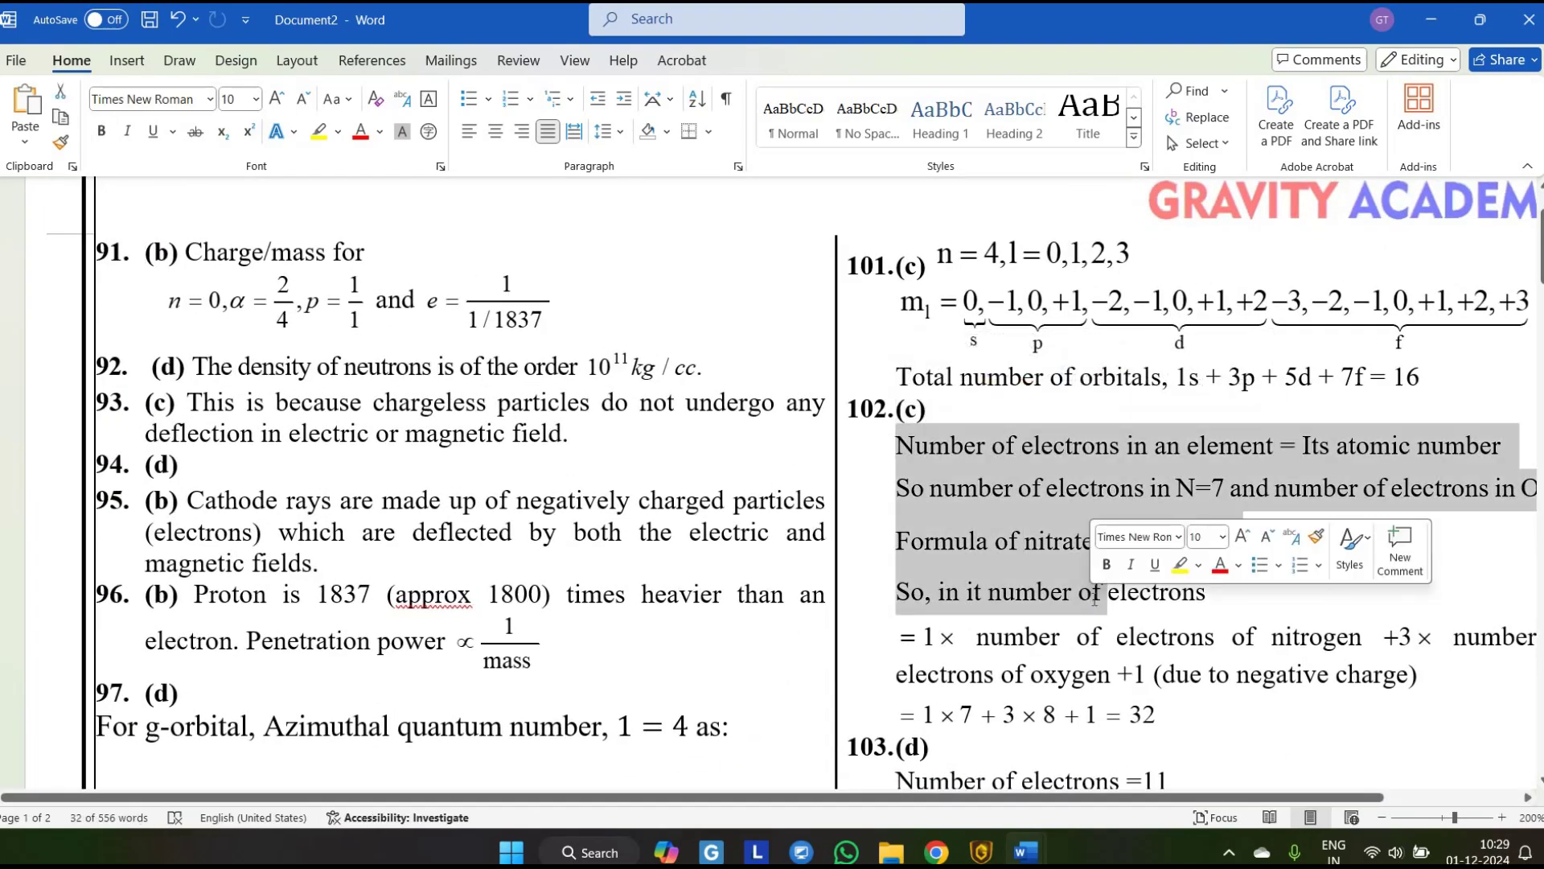
{"action": "scroll", "coordinate": [1094, 599], "scroll_direction": "down", "scroll_amount": 4, "text": "ctrl"}
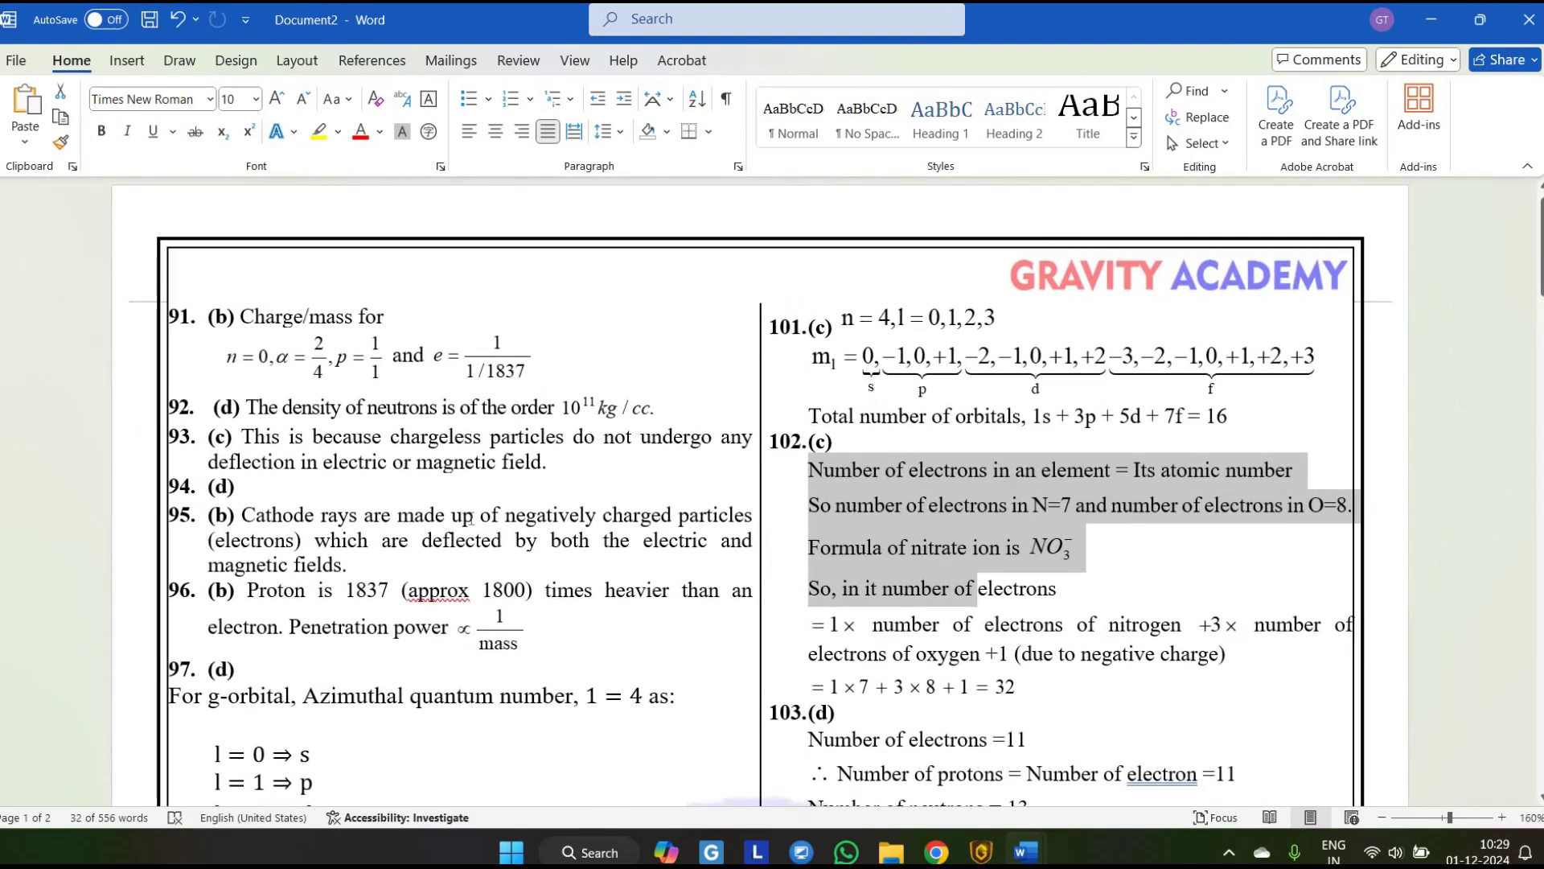
{"action": "scroll", "coordinate": [287, 657], "scroll_direction": "down", "scroll_amount": 6}
{"action": "scroll", "coordinate": [298, 651], "scroll_direction": "down", "scroll_amount": 15}
{"action": "scroll", "coordinate": [314, 648], "scroll_direction": "up", "scroll_amount": 5}
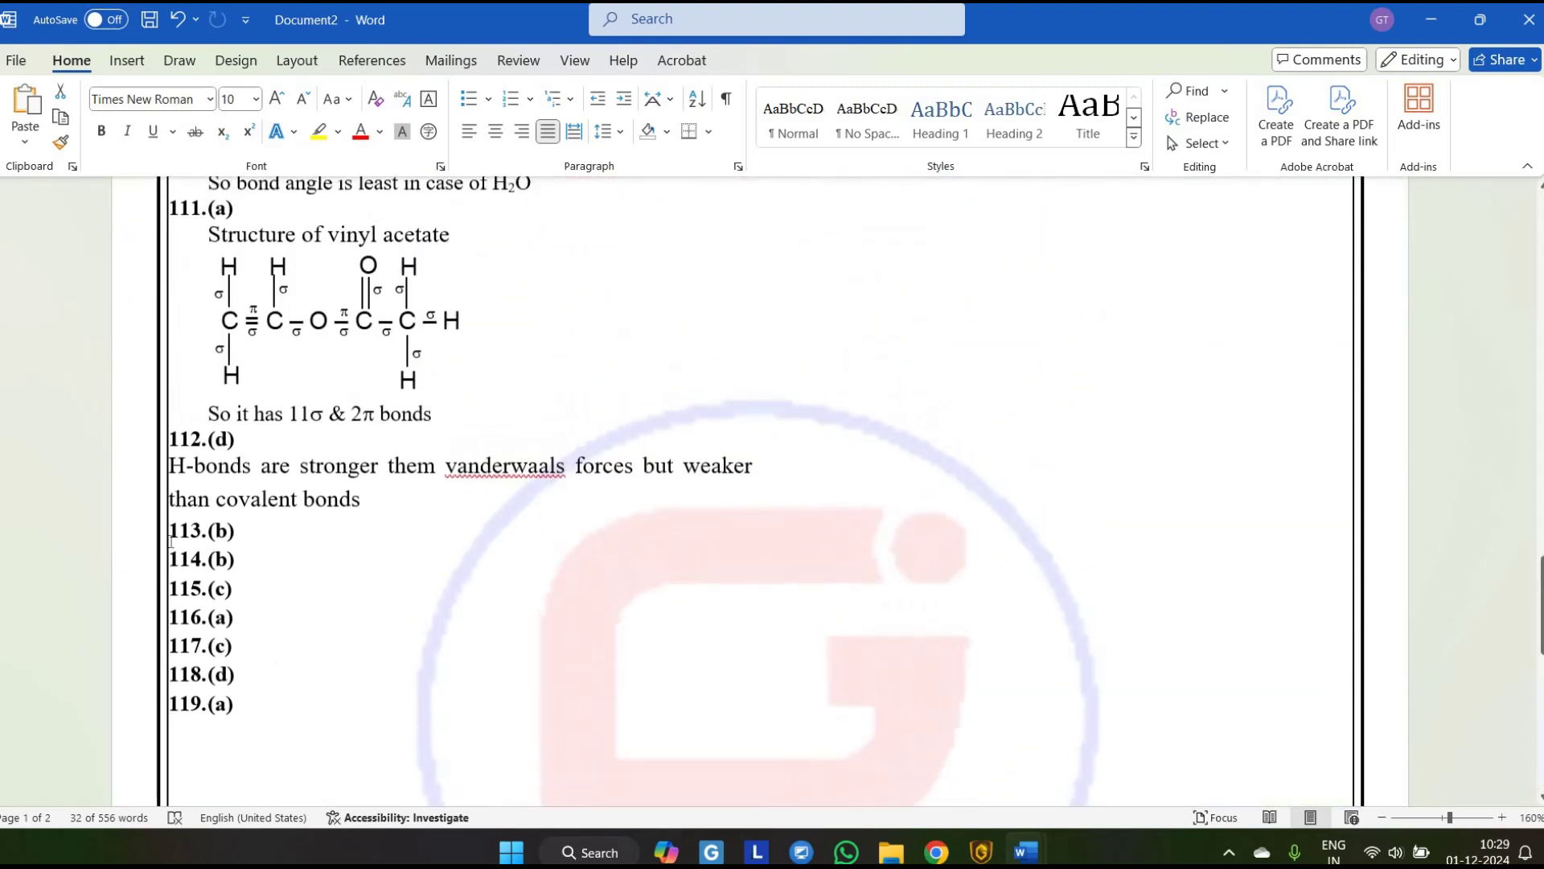
- Highlight the answers of questions 113 to 119 and look over both pages of the solutions document
{"action": "left_click", "coordinate": [291, 696]}
{"action": "key", "text": "shift+Up"}
{"action": "key", "text": "shift+Up"}
{"action": "key", "text": "shift+Up"}
{"action": "key", "text": "shift+Up"}
{"action": "key", "text": "shift+Up"}
{"action": "key", "text": "shift+Up"}
{"action": "key", "text": "shift+Up"}
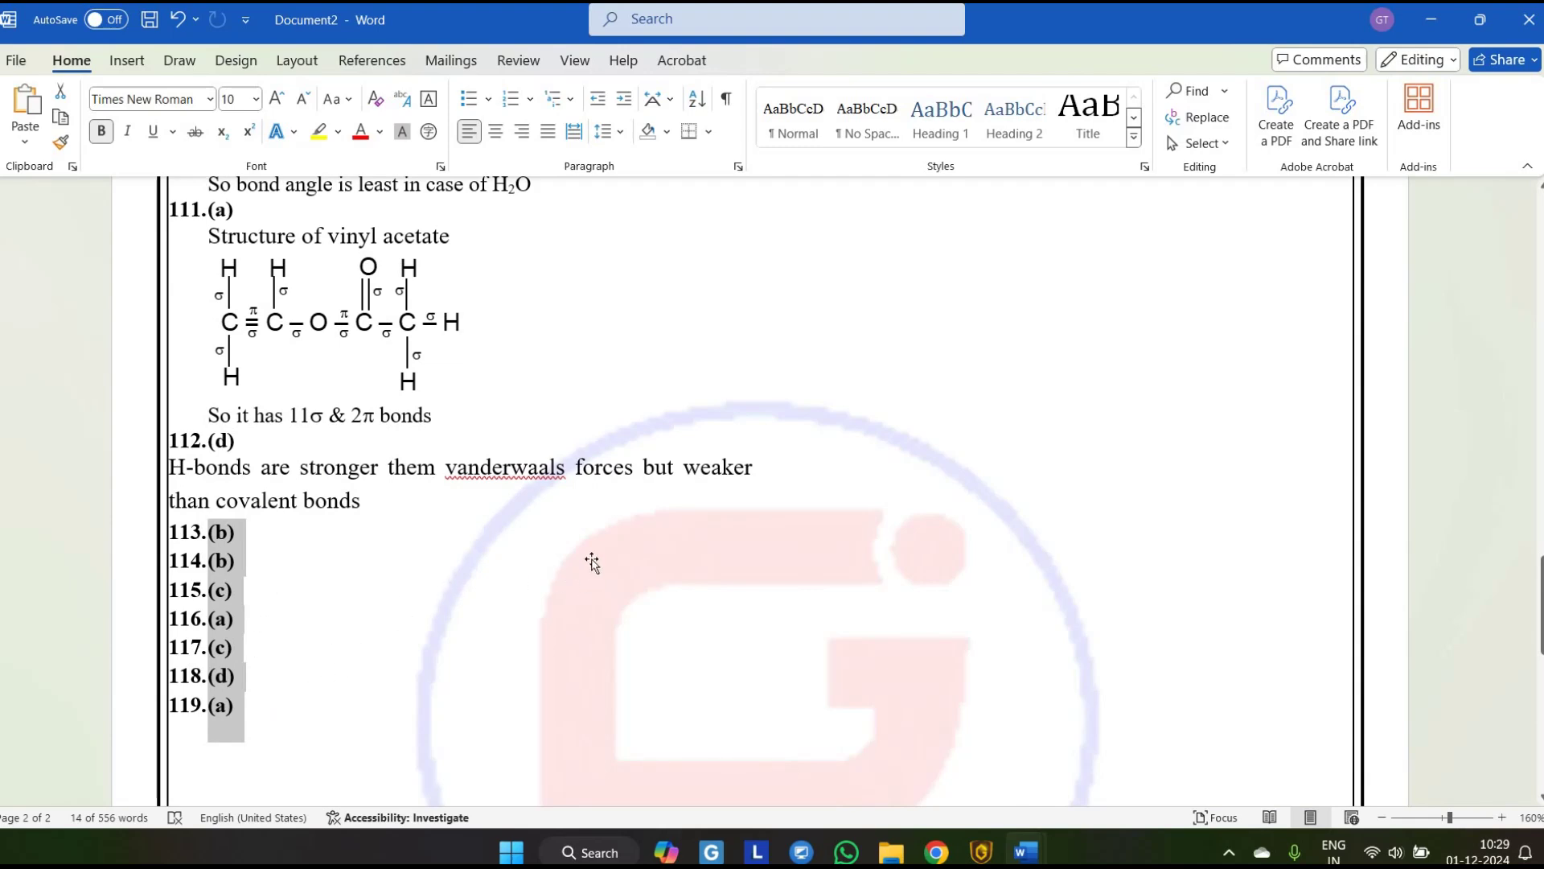
{"action": "scroll", "coordinate": [595, 568], "scroll_direction": "up", "scroll_amount": 5}
{"action": "scroll", "coordinate": [595, 568], "scroll_direction": "down", "scroll_amount": 7}
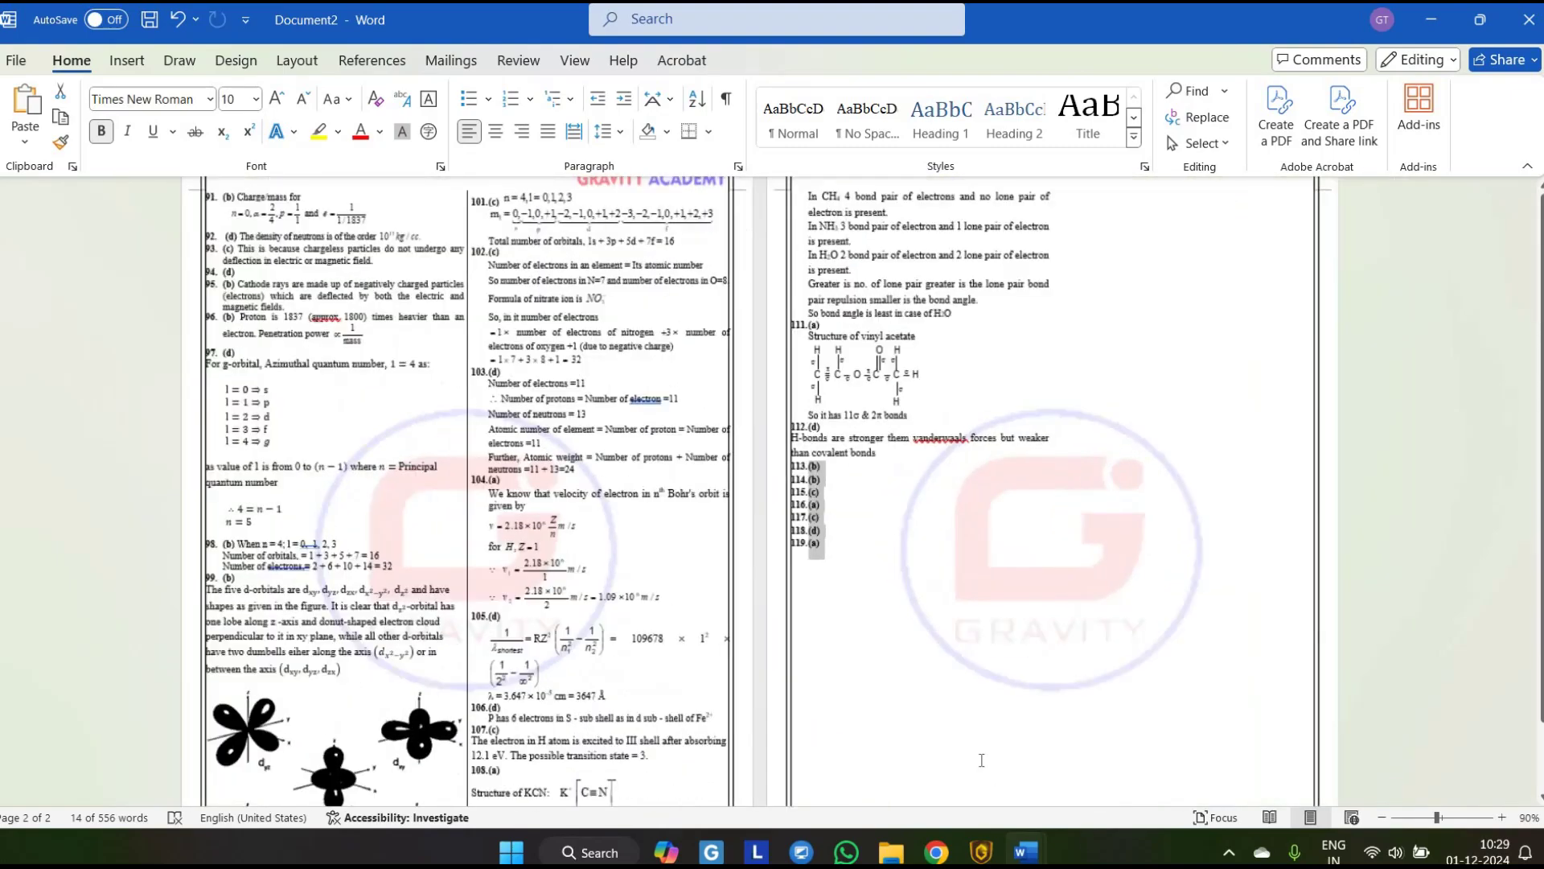
{"action": "scroll", "coordinate": [981, 760], "scroll_direction": "up", "scroll_amount": 3}
- Switch to Document1, look through the question paper and highlight the text from question 113's options into question 116
{"action": "left_click", "coordinate": [1024, 851]}
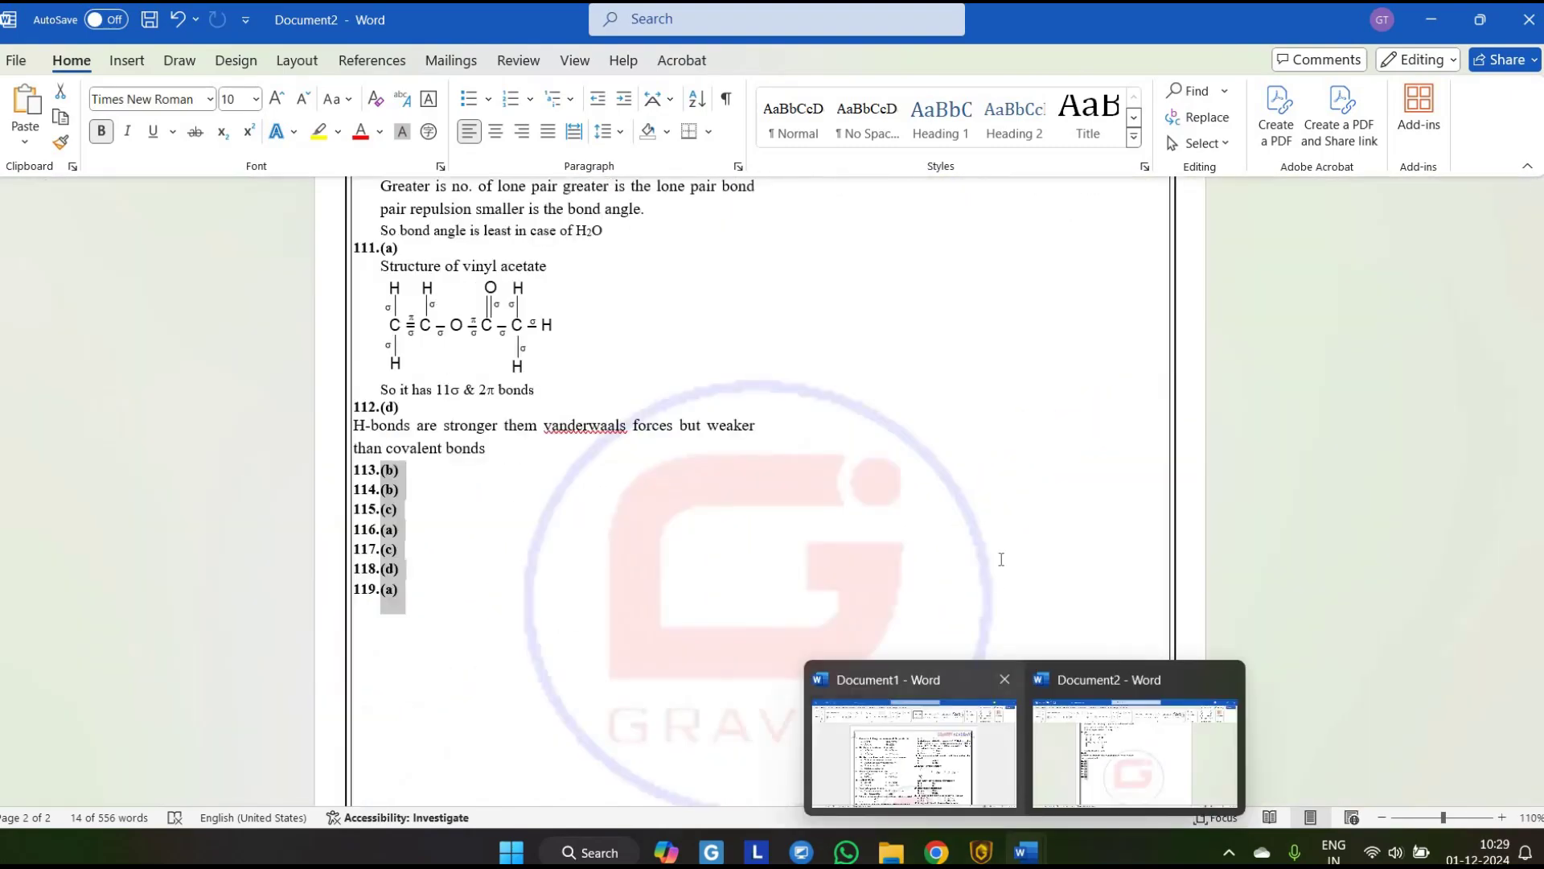
{"action": "left_click", "coordinate": [914, 746]}
{"action": "scroll", "coordinate": [844, 519], "scroll_direction": "down", "scroll_amount": 6}
{"action": "scroll", "coordinate": [844, 517], "scroll_direction": "up", "scroll_amount": 8}
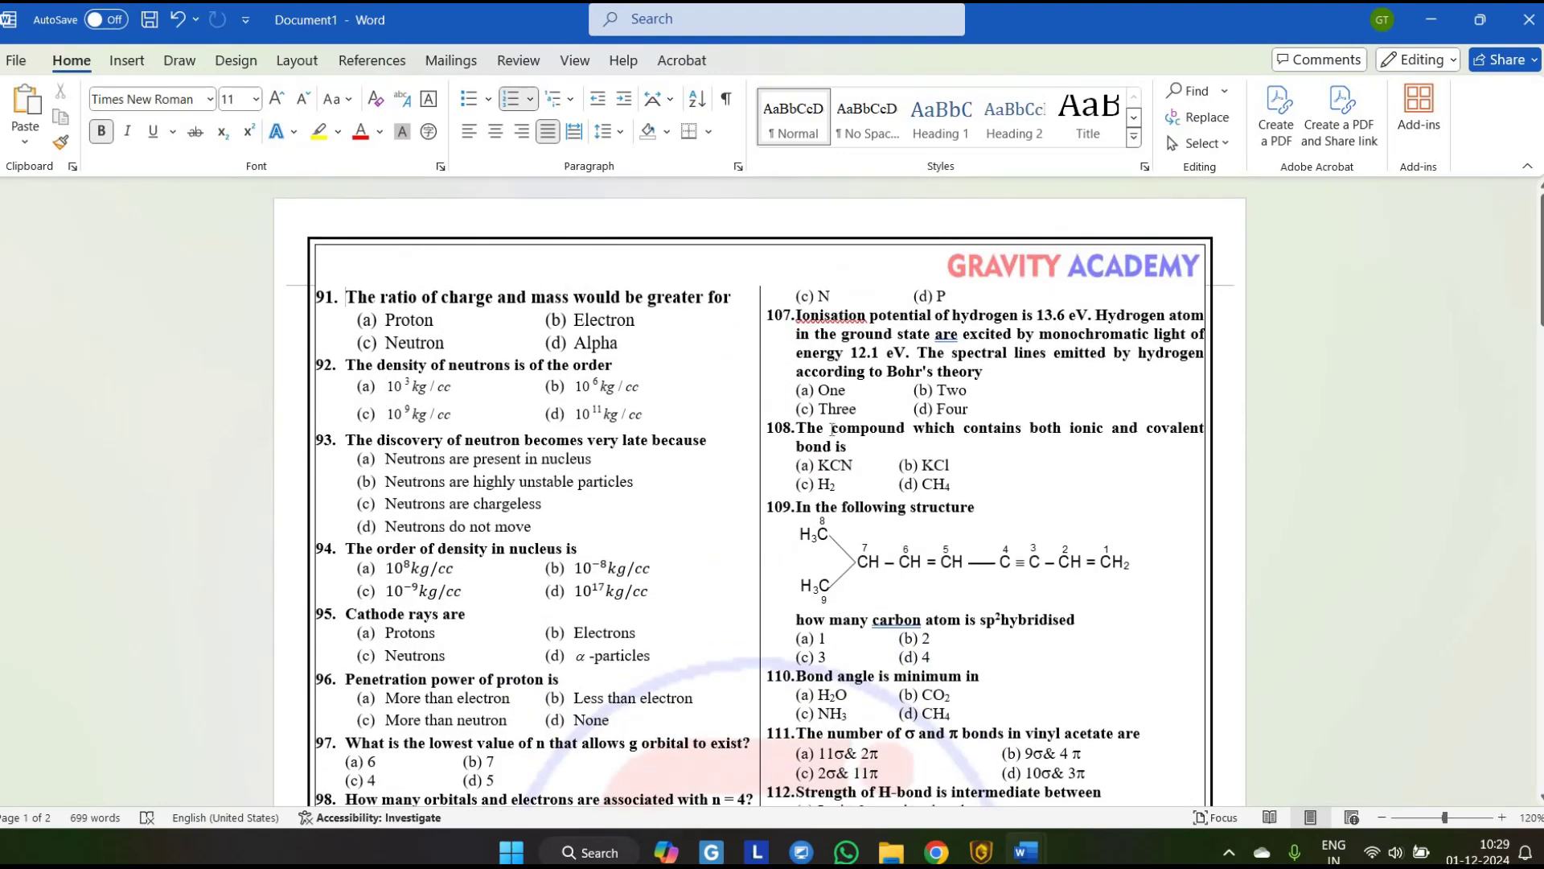
{"action": "scroll", "coordinate": [908, 588], "scroll_direction": "down", "scroll_amount": 6}
{"action": "scroll", "coordinate": [989, 747], "scroll_direction": "up", "scroll_amount": 1}
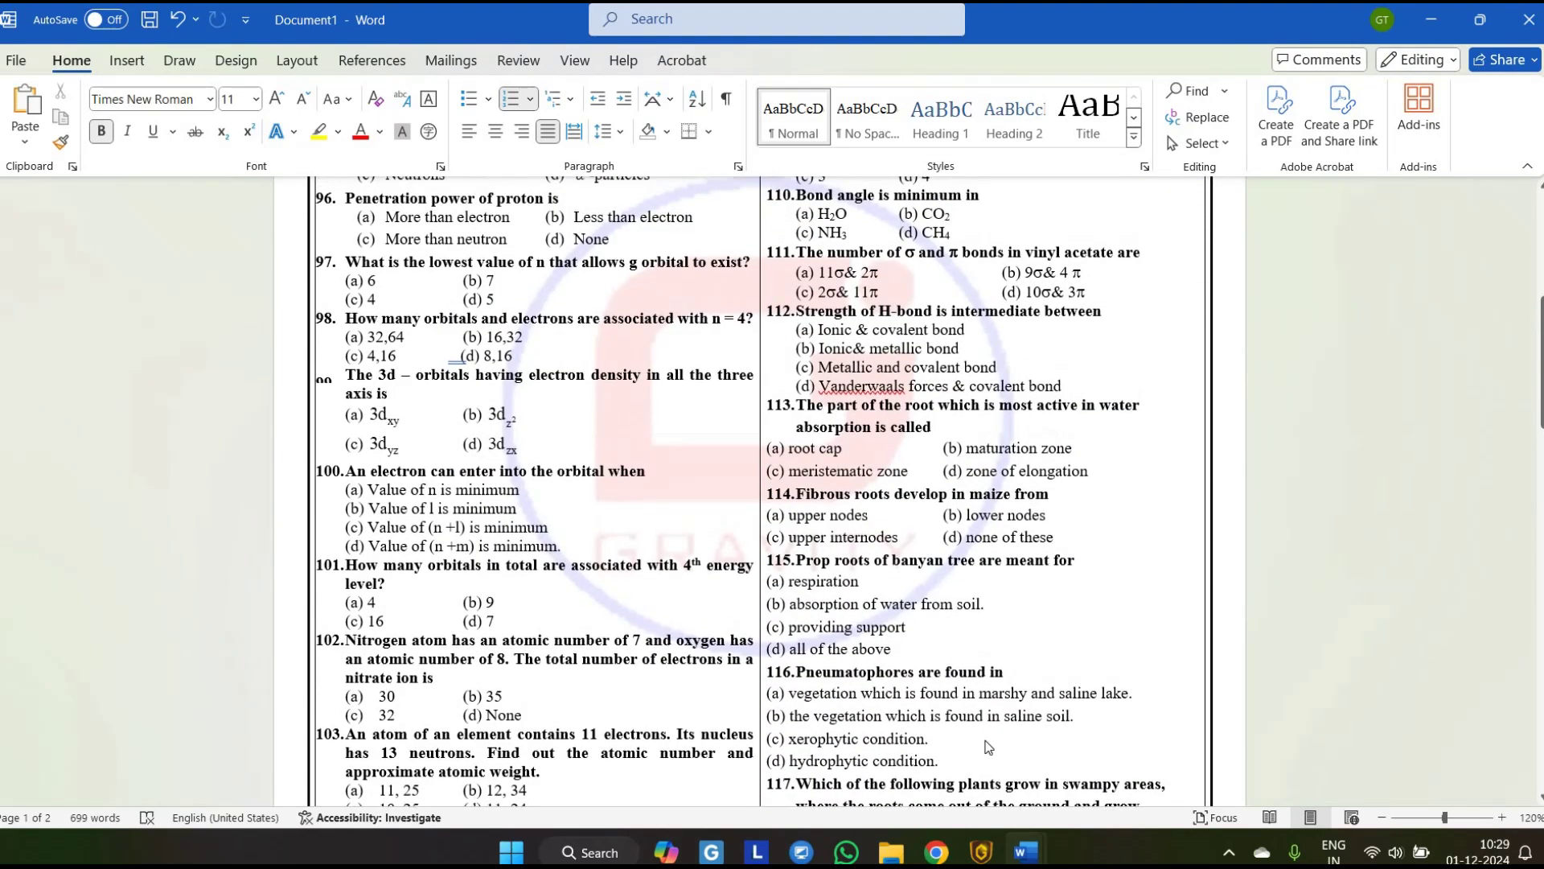
{"action": "left_click", "coordinate": [991, 747], "text": "shift"}
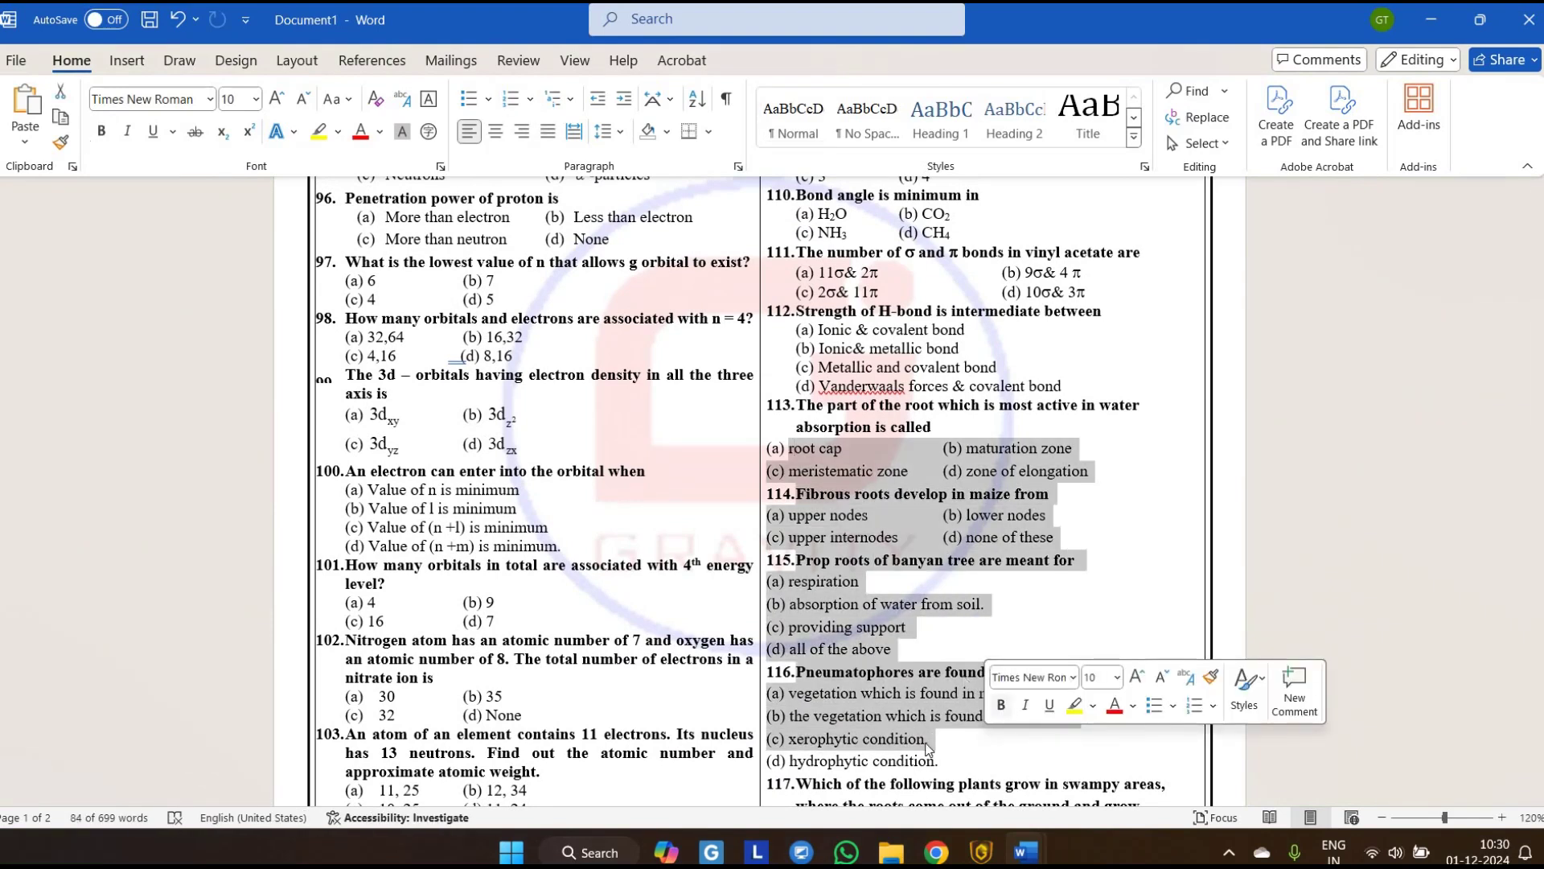
- Switch back to GYANAM, browse the Biology chapter list and choose chapter 03. Plant Kingdom
{"action": "left_click", "coordinate": [981, 853]}
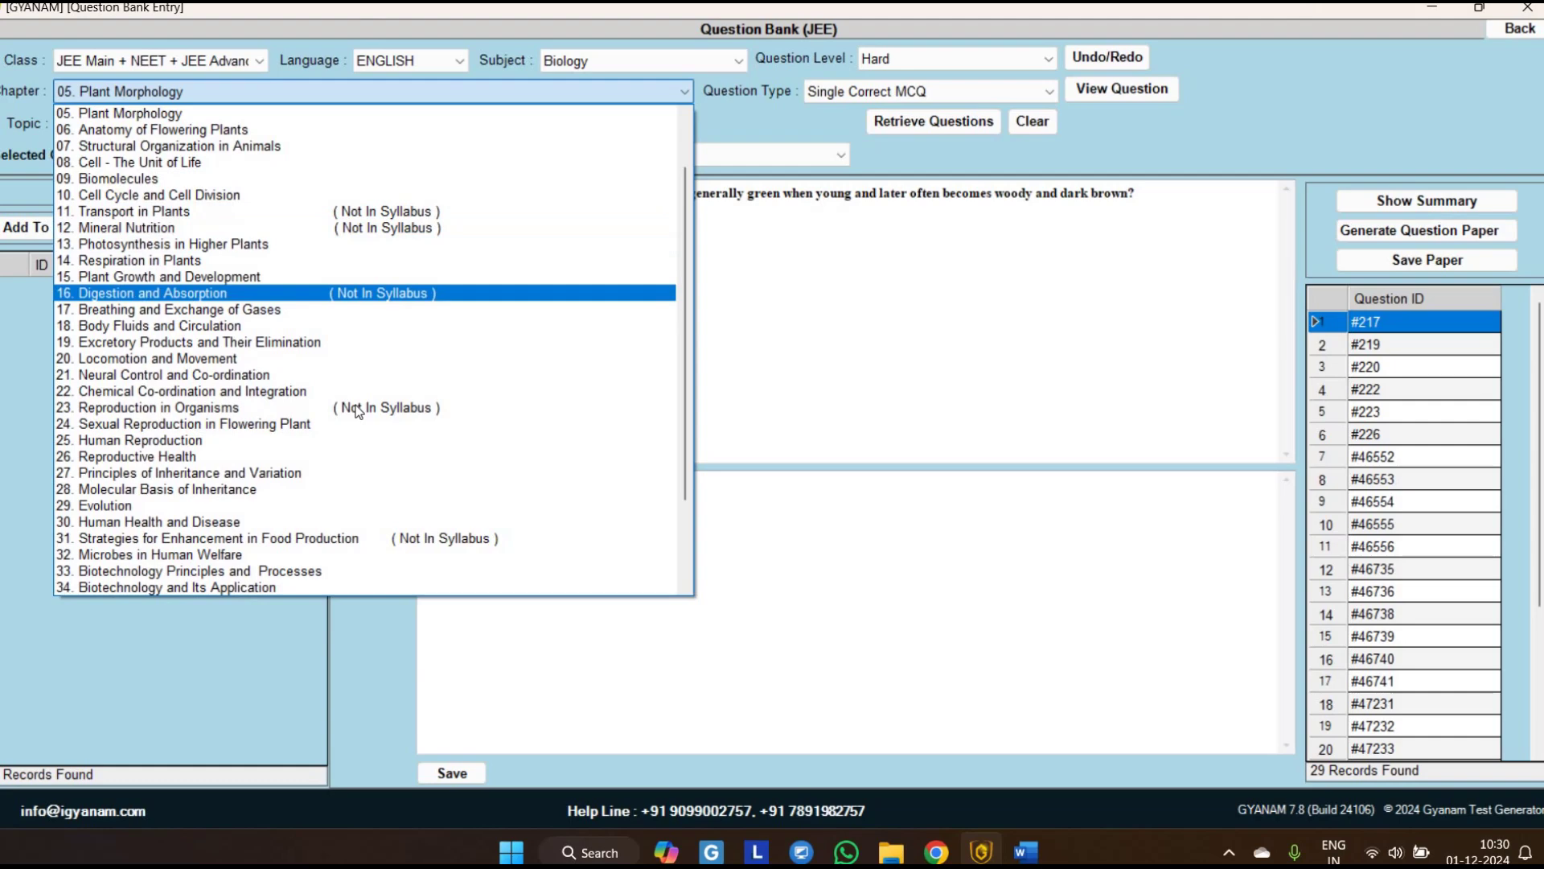
{"action": "scroll", "coordinate": [331, 410], "scroll_direction": "down", "scroll_amount": 3}
{"action": "scroll", "coordinate": [173, 125], "scroll_direction": "up", "scroll_amount": 2}
{"action": "scroll", "coordinate": [173, 124], "scroll_direction": "up", "scroll_amount": 2}
{"action": "left_click", "coordinate": [141, 146]}
{"action": "left_click", "coordinate": [141, 91]}
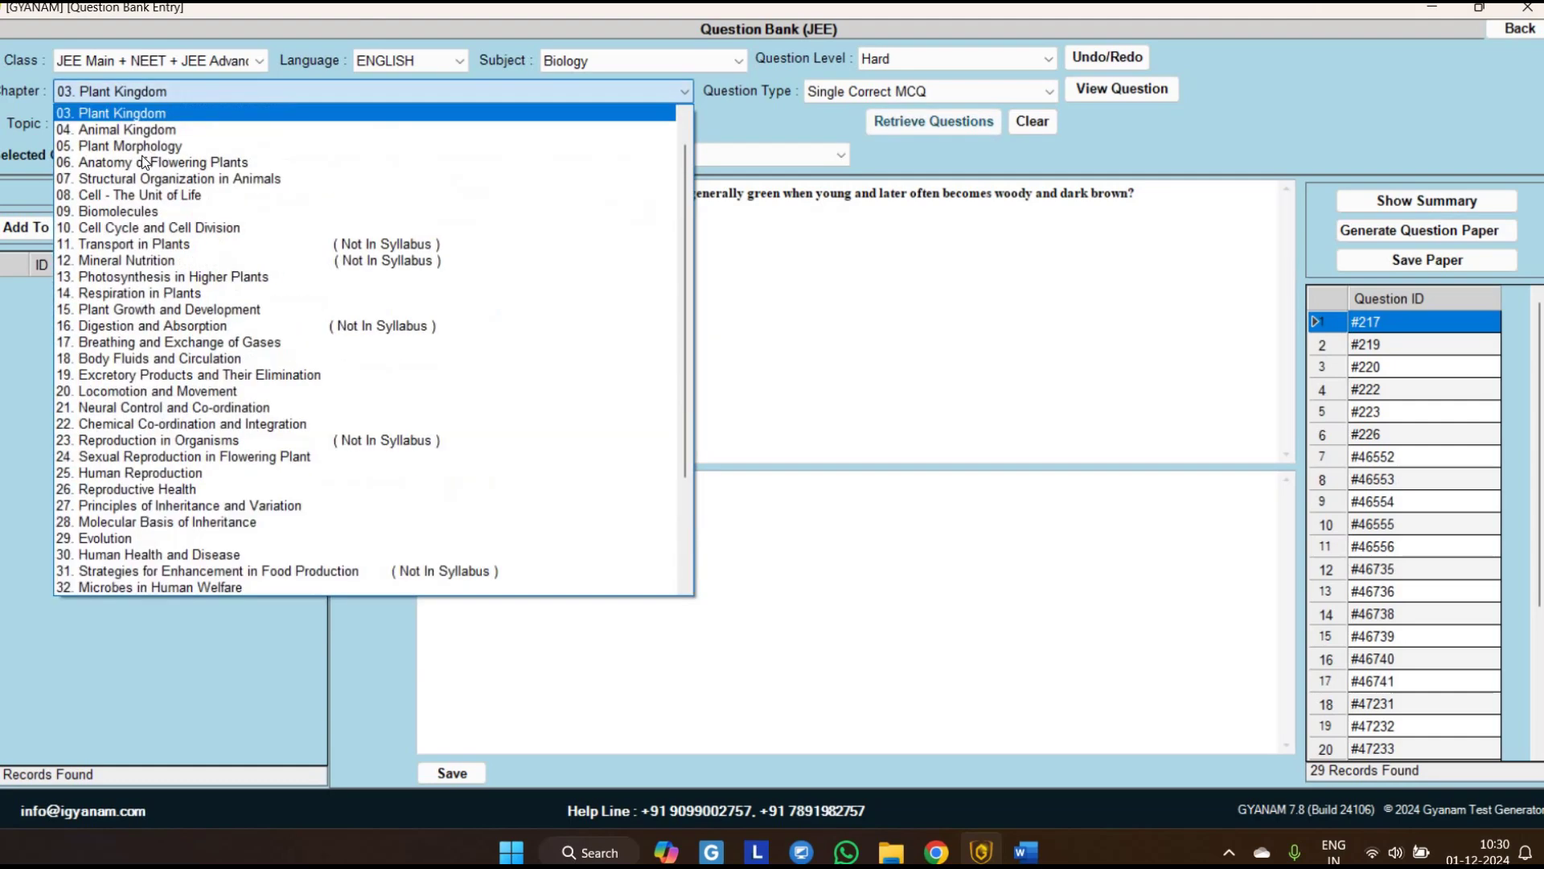
{"action": "key", "text": "Down"}
{"action": "key", "text": "Down"}
{"action": "key", "text": "Down"}
{"action": "key", "text": "Down"}
{"action": "key", "text": "Down"}
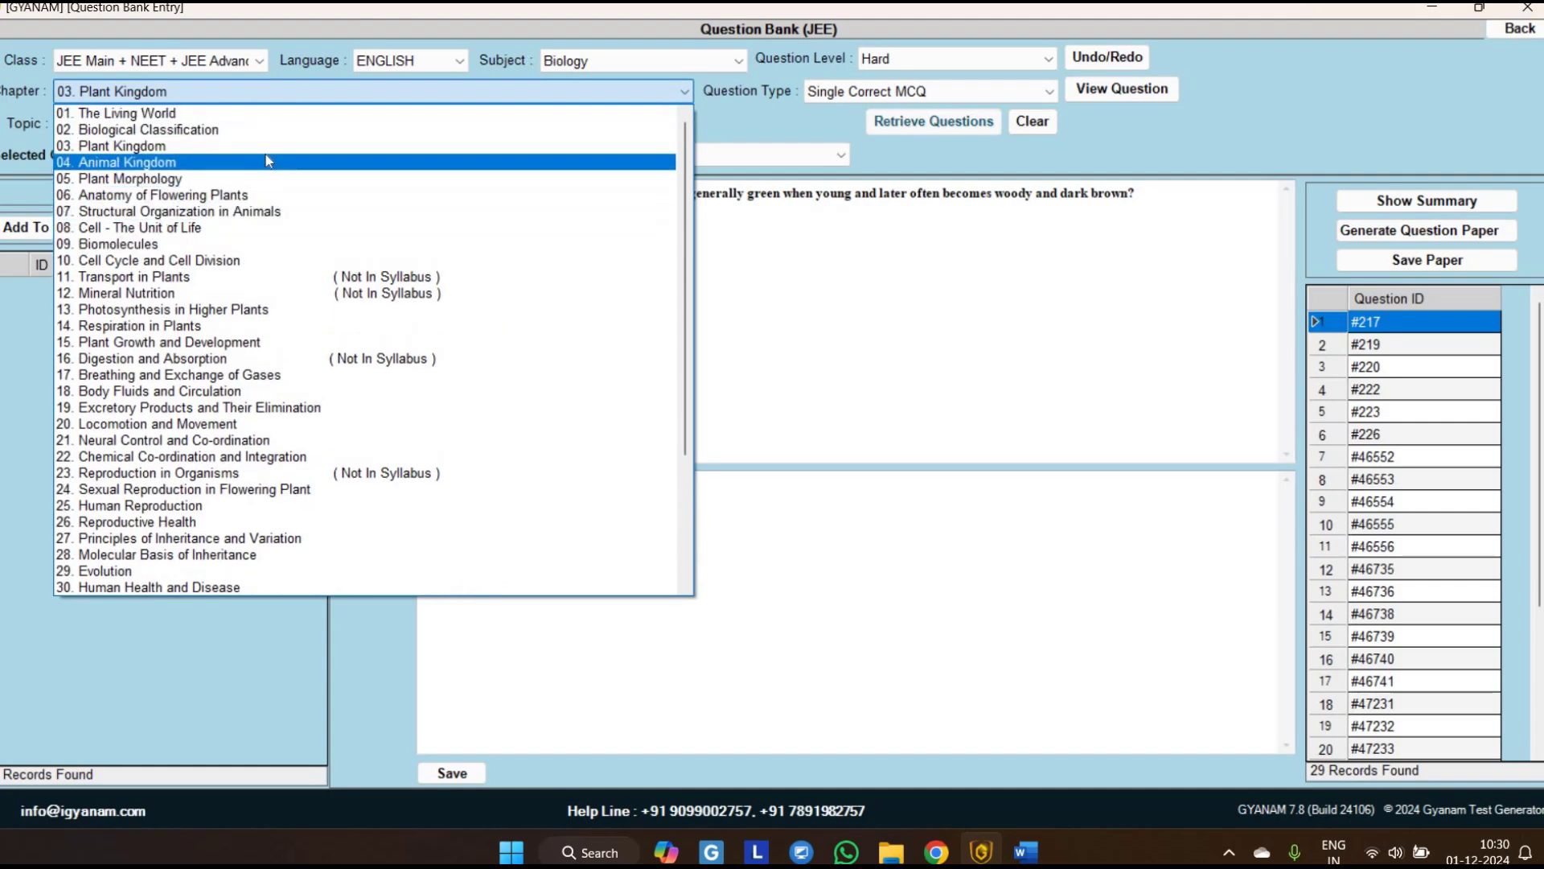
- Mark the Plant Kingdom topics Matching Type Questions, Statement Based Questions, Image Based Problems, Skill Builder and NCERT Examplar
{"action": "key", "text": "Tab"}
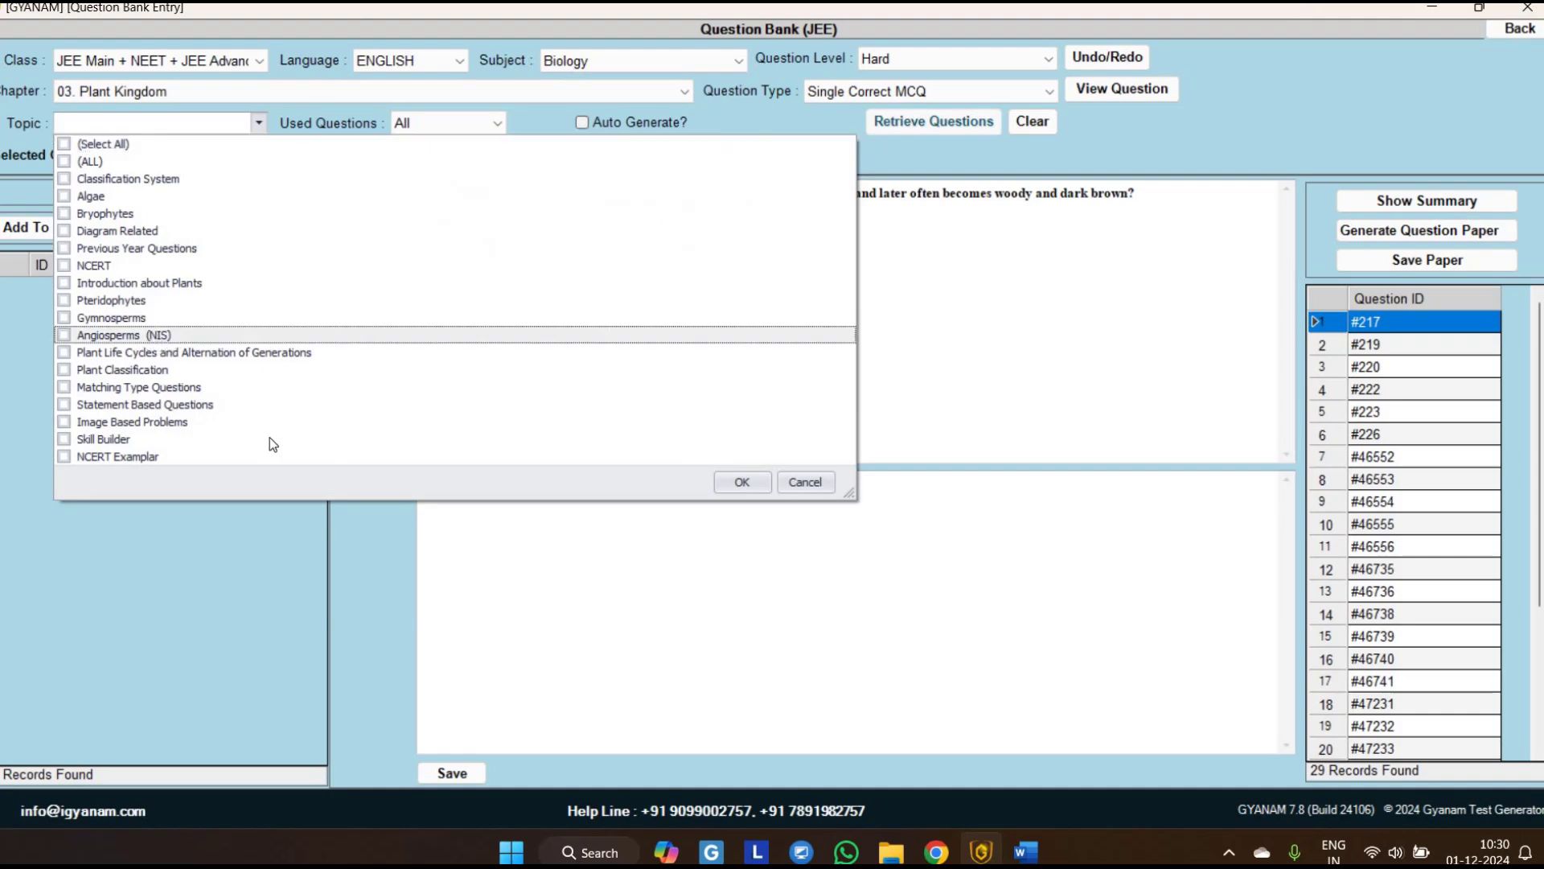
{"action": "left_click", "coordinate": [63, 387]}
{"action": "left_click", "coordinate": [64, 405]}
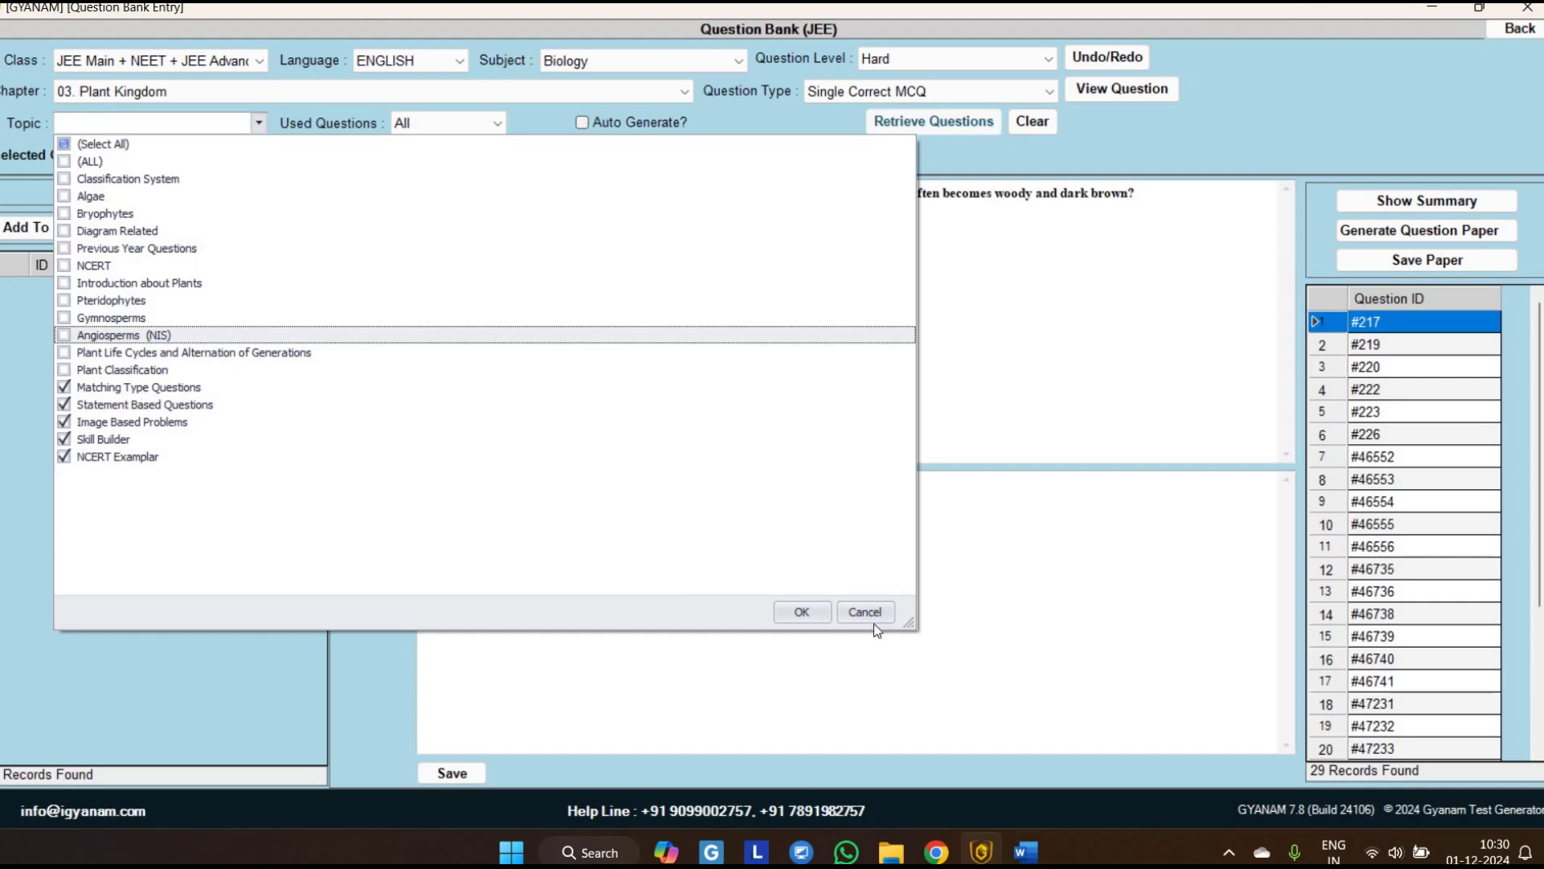
- Retrieve easy TEST 5 PCB questions from Biology chapter 40. NEET Full Syllabus Mock Test 200 Questions New Syllabus
{"action": "left_click", "coordinate": [409, 102]}
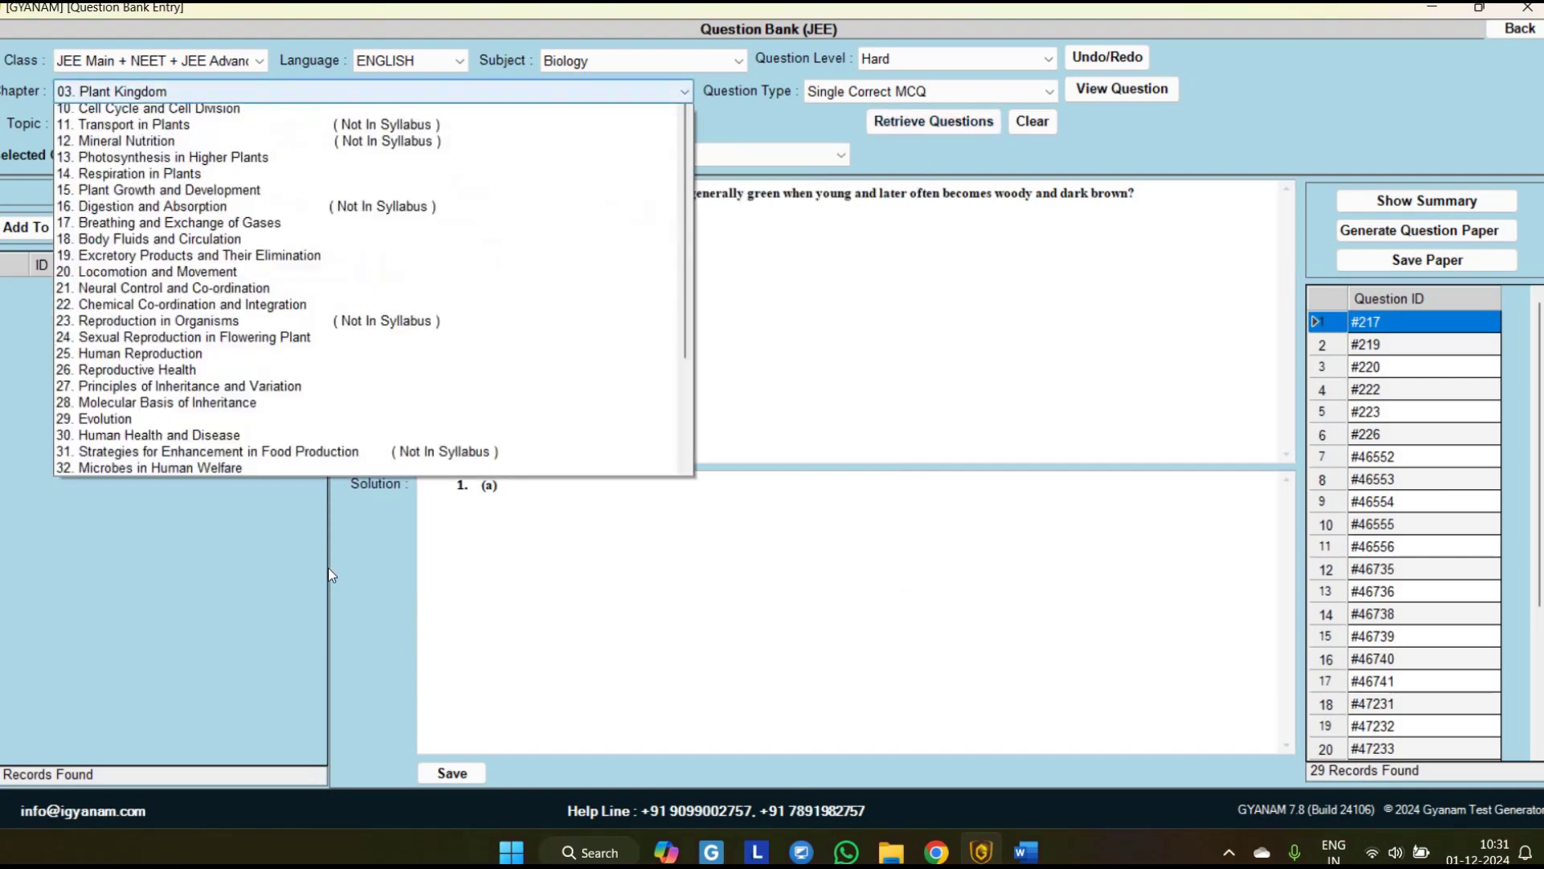
{"action": "scroll", "coordinate": [328, 568], "scroll_direction": "down", "scroll_amount": 3}
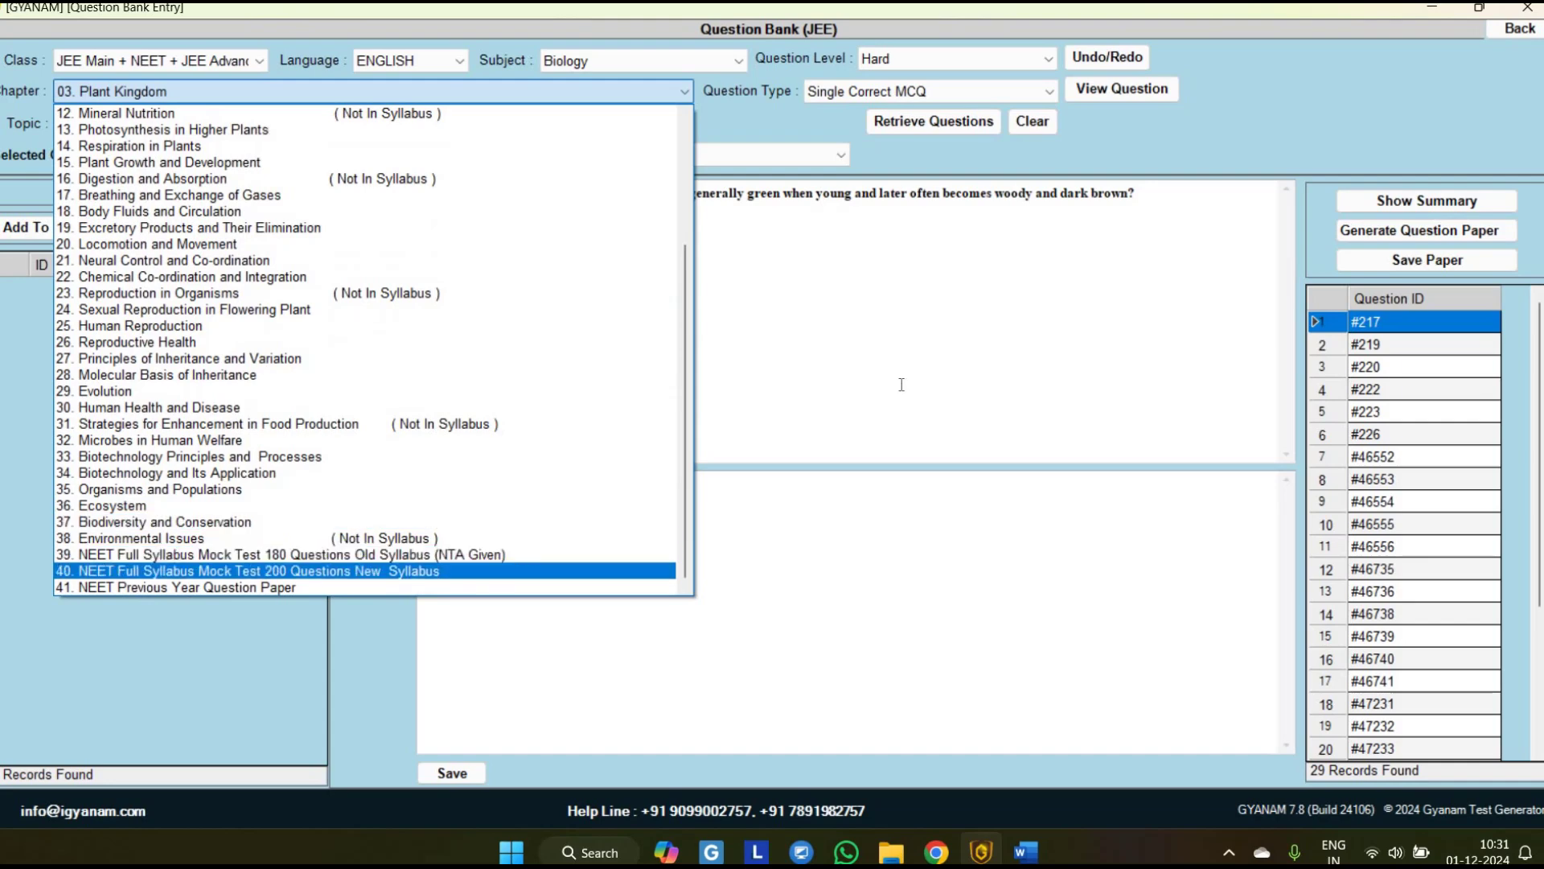
{"action": "key", "text": "Return"}
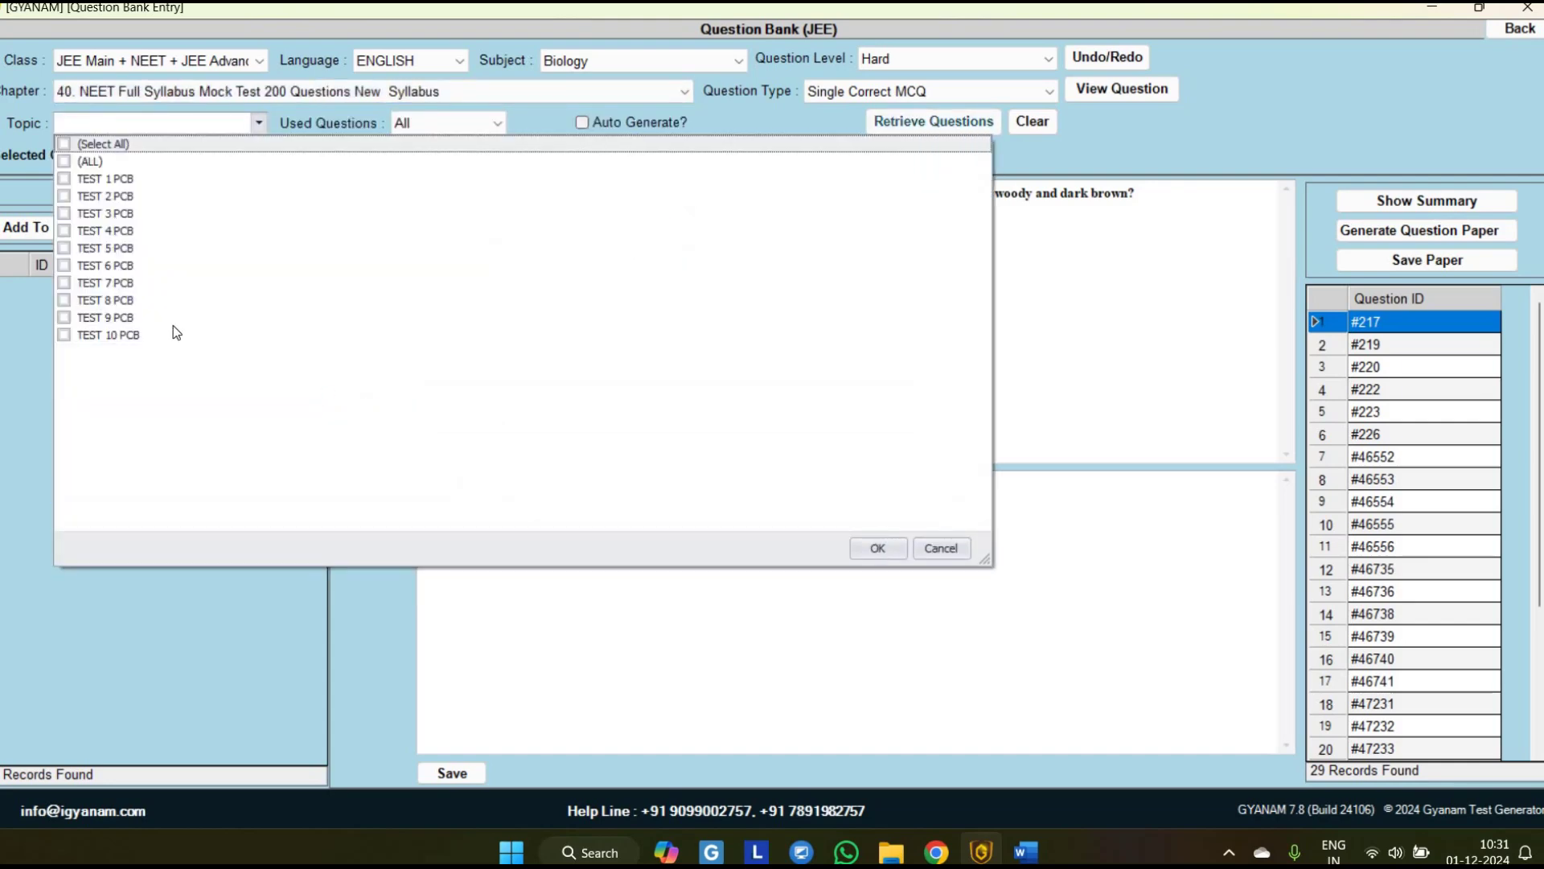
{"action": "left_click", "coordinate": [171, 88]}
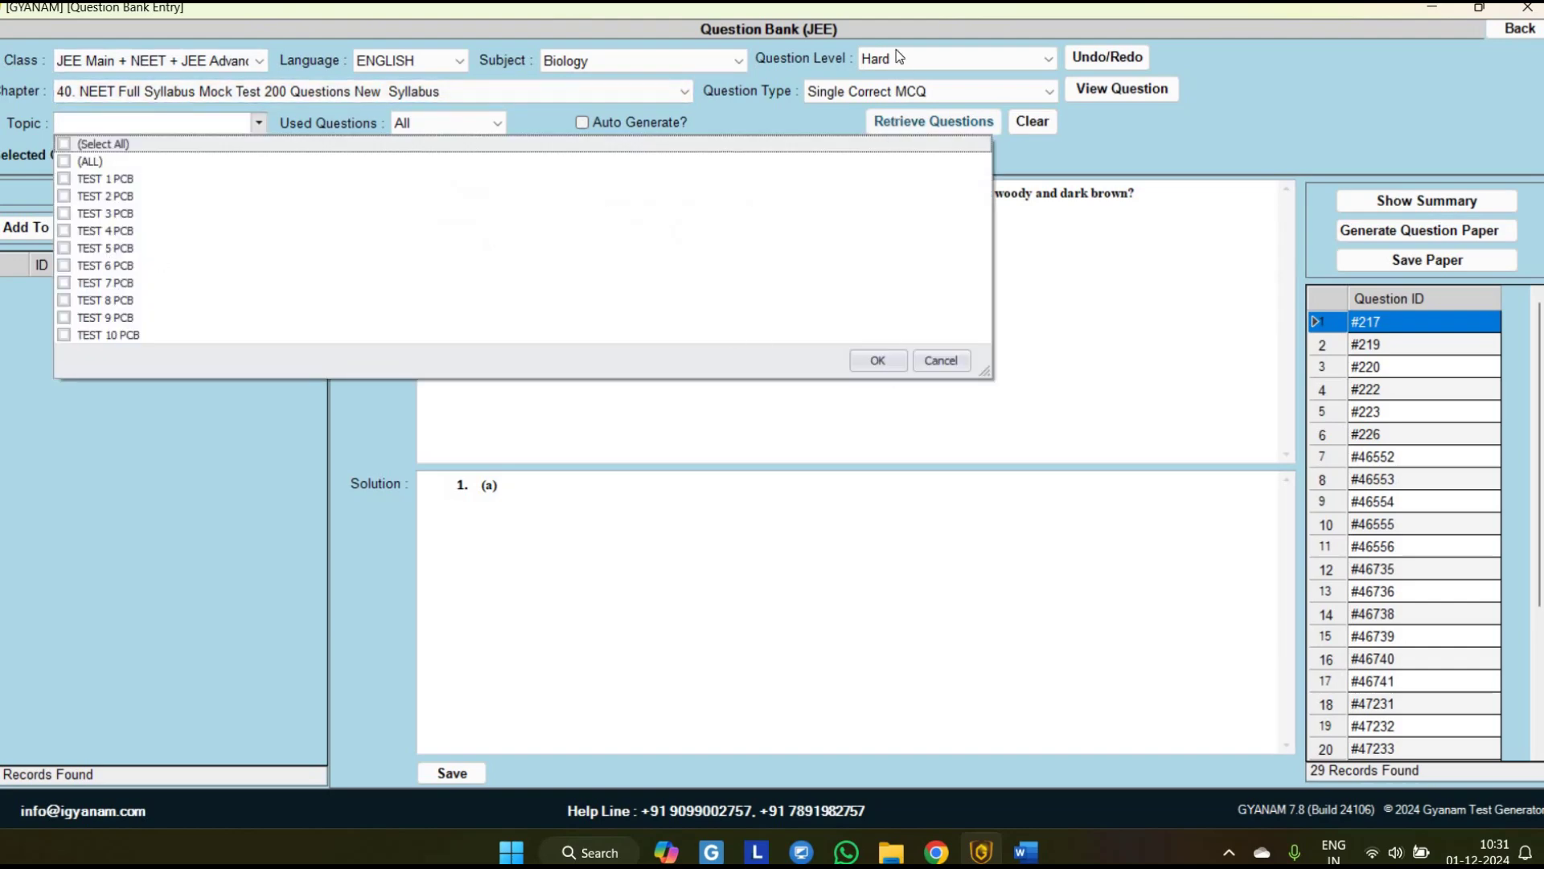
{"action": "left_click", "coordinate": [63, 247]}
{"action": "left_click", "coordinate": [877, 361]}
{"action": "left_click", "coordinate": [955, 59]}
{"action": "left_click", "coordinate": [877, 78]}
{"action": "left_click", "coordinate": [932, 122]}
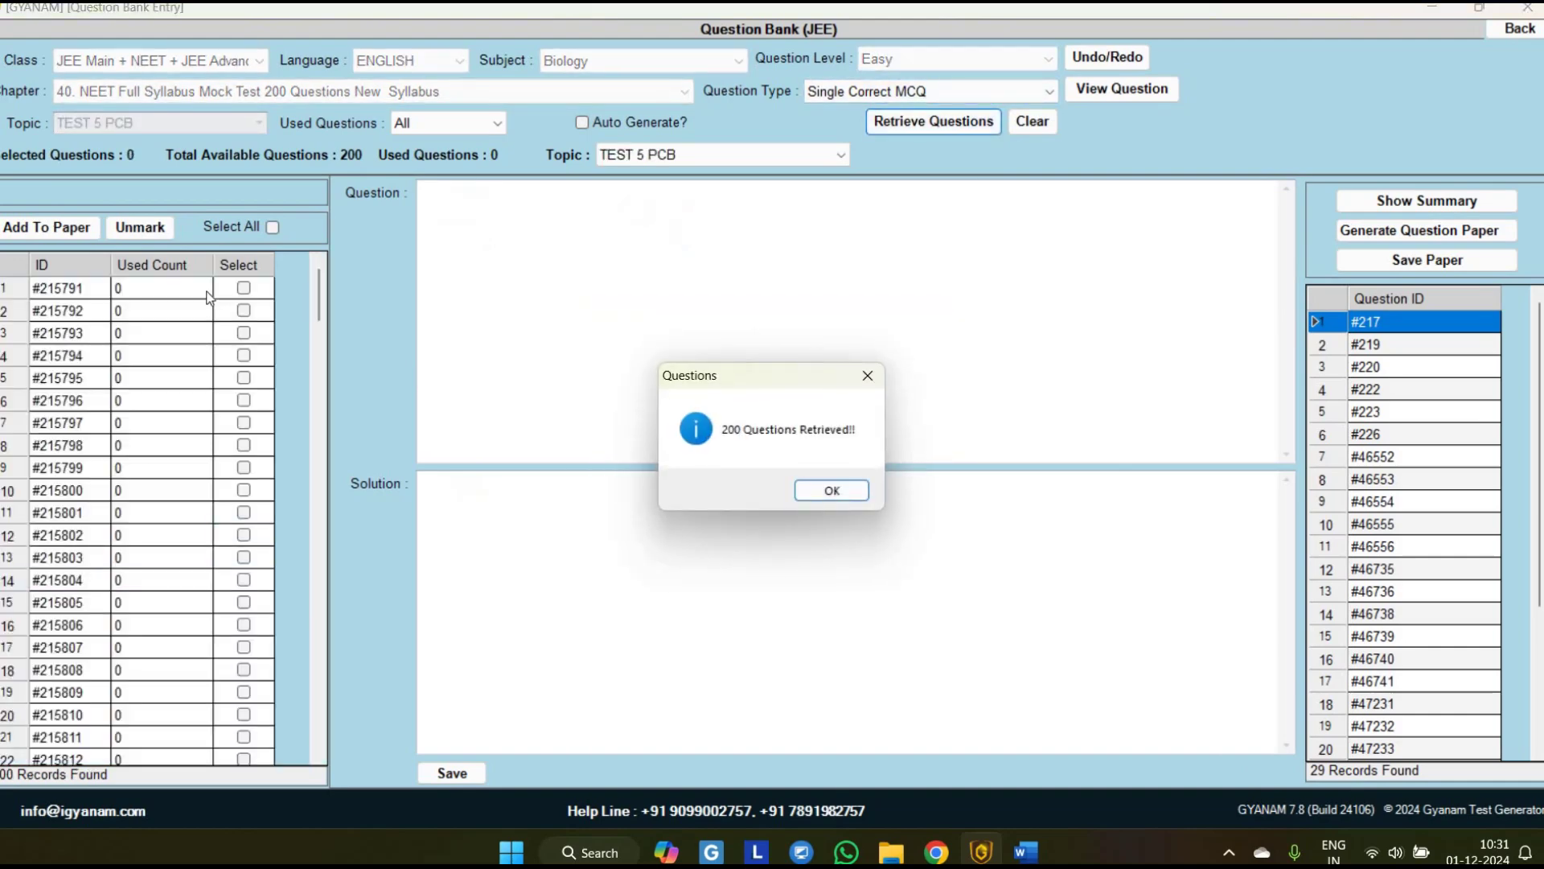
{"action": "key", "text": "Return"}
- Preview questions #215791 to #215793 with their solutions and clear the retrieval
{"action": "left_click", "coordinate": [207, 292]}
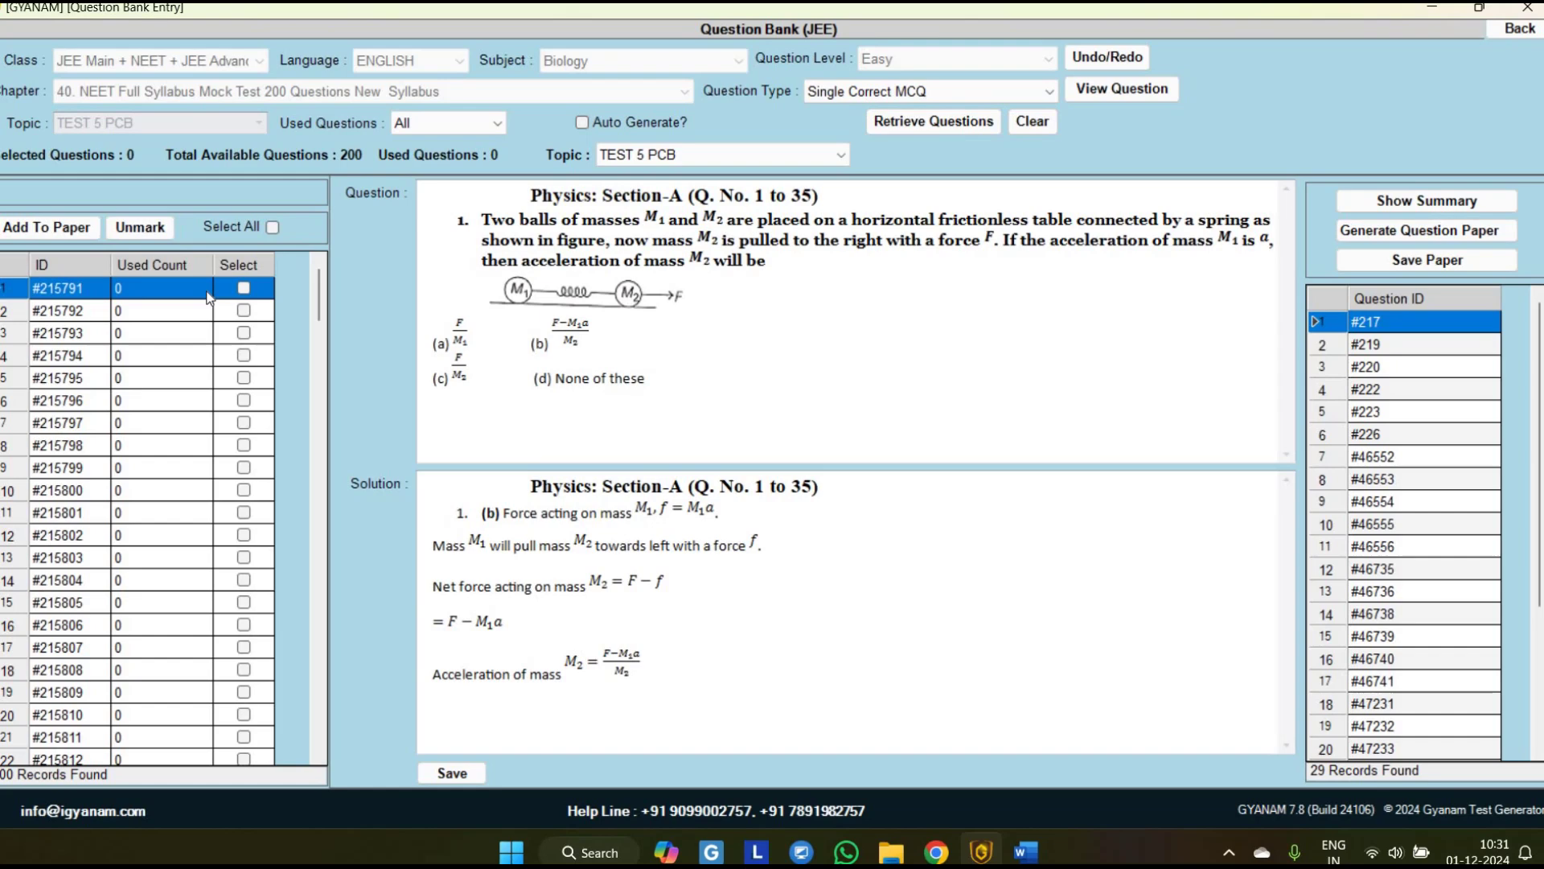
{"action": "key", "text": "Down"}
{"action": "key", "text": "Down"}
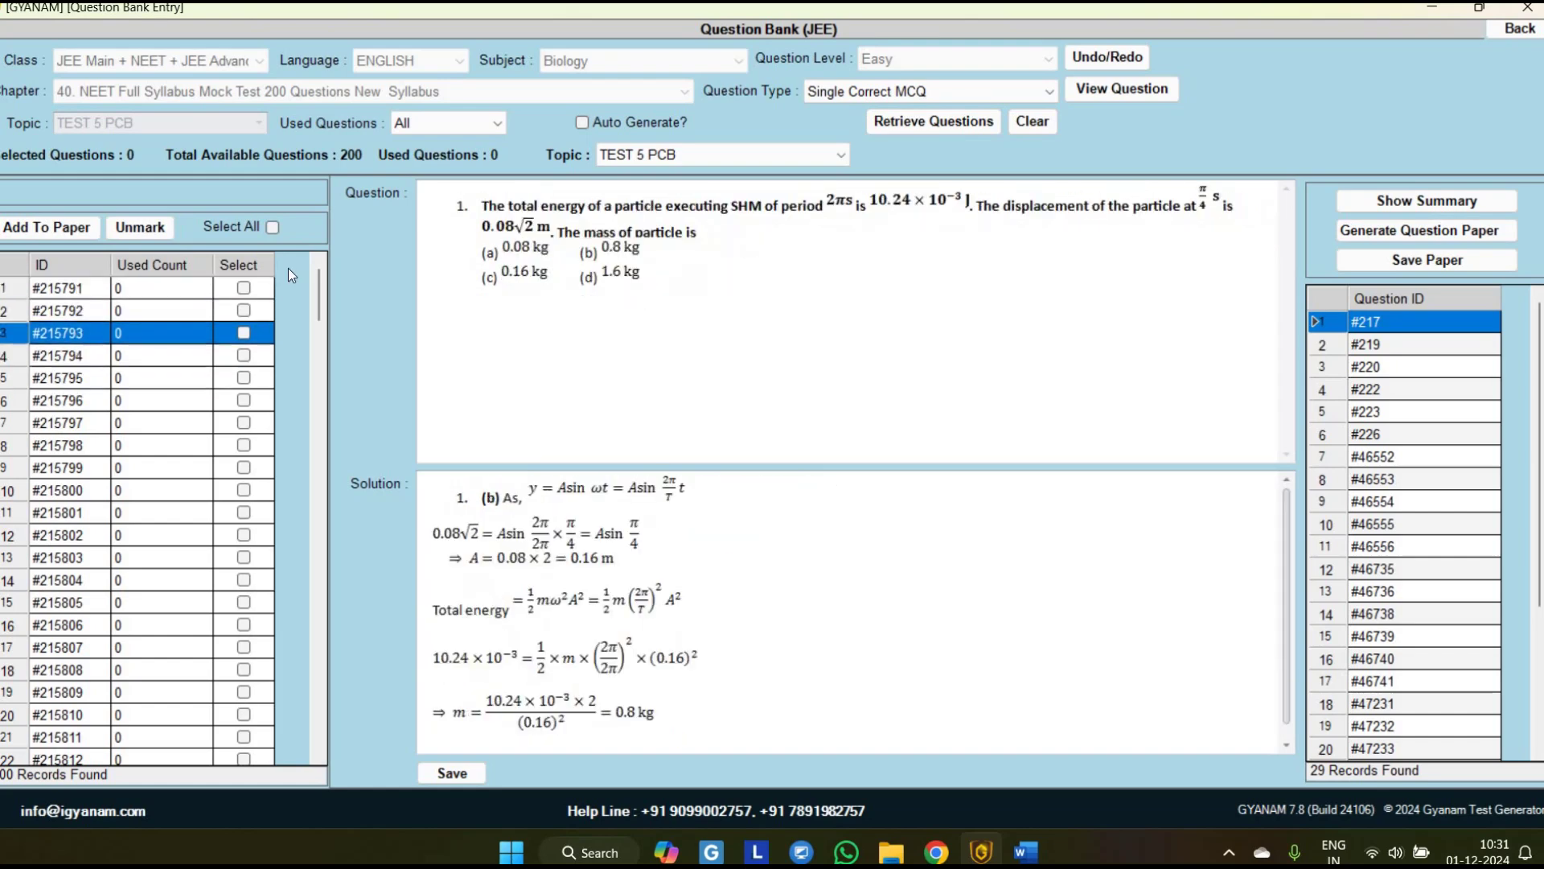
{"action": "left_click", "coordinate": [1031, 120]}
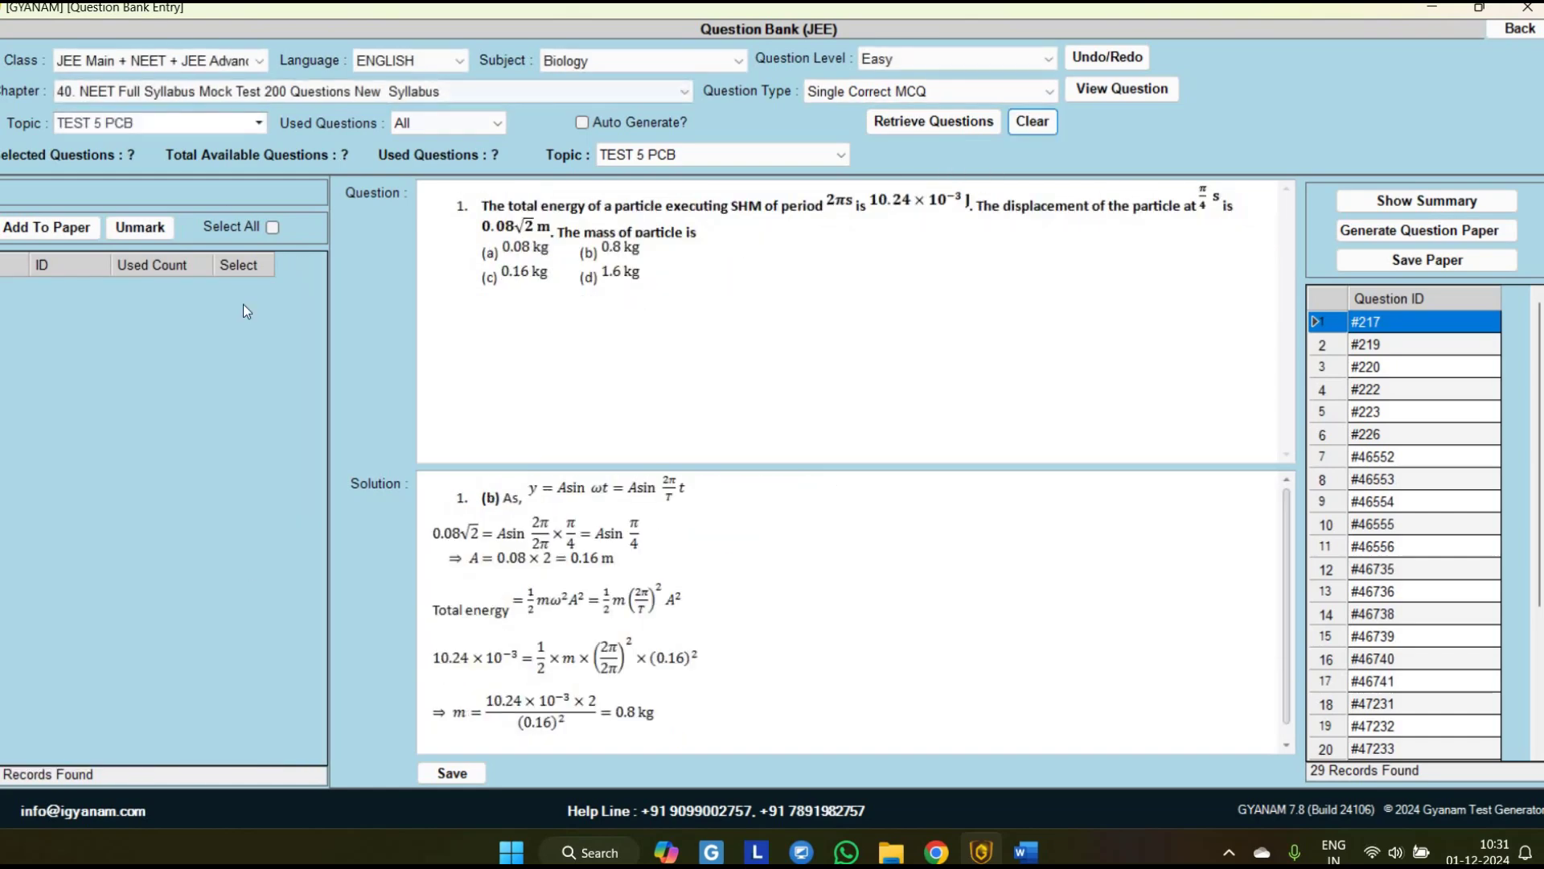
- Choose chapter 41. NEET Previous Year Question Paper and mark the NEET 2018 and NEET 2024 - II papers as topics
{"action": "left_click", "coordinate": [233, 91]}
{"action": "key", "text": "Return"}
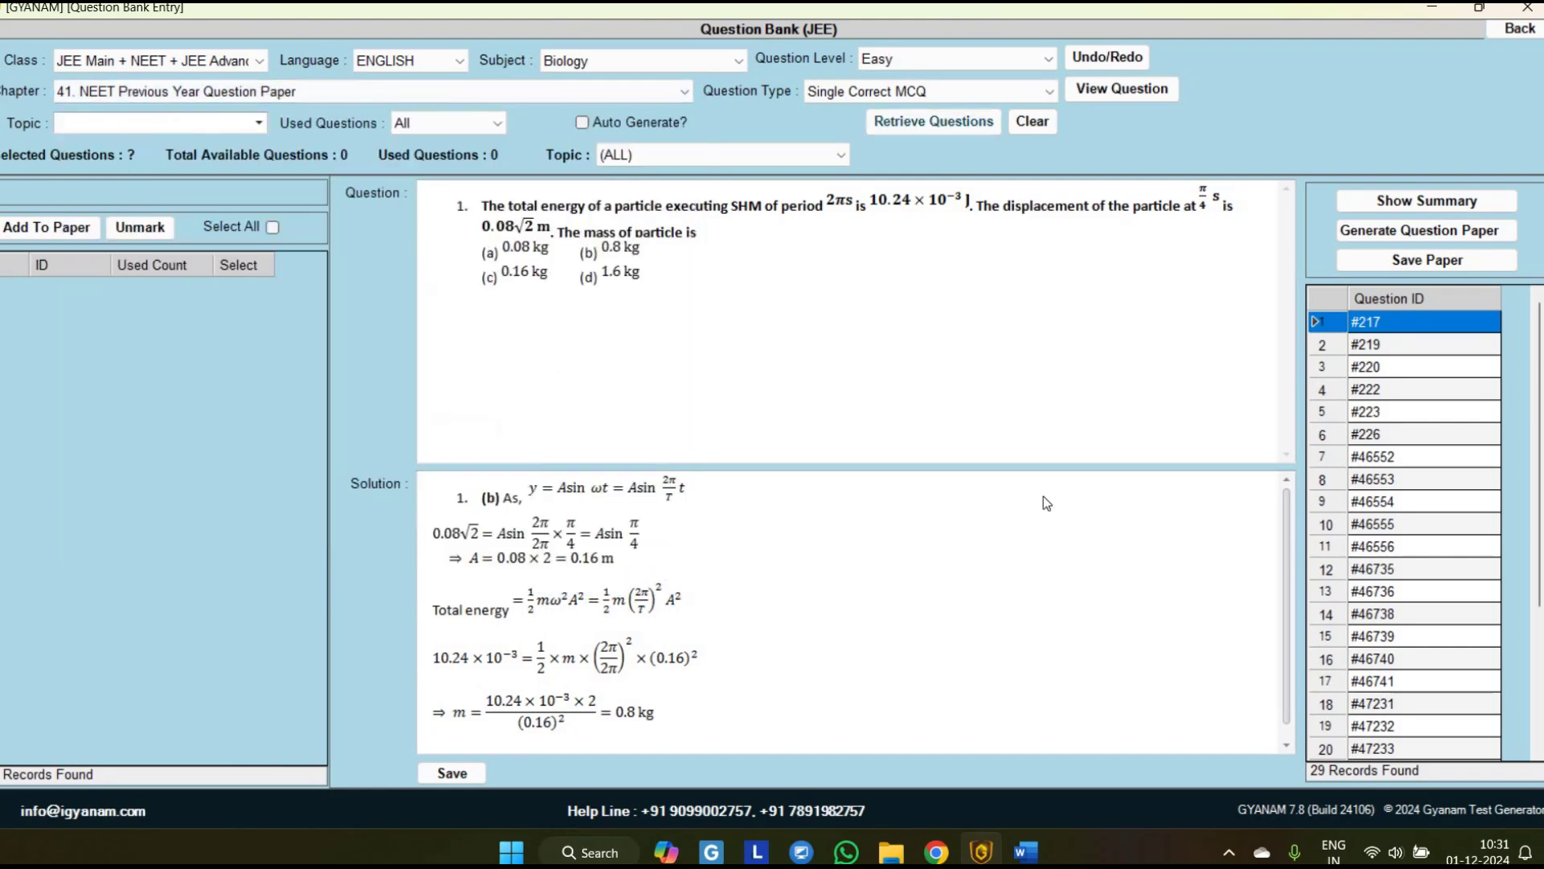
{"action": "left_click", "coordinate": [153, 122]}
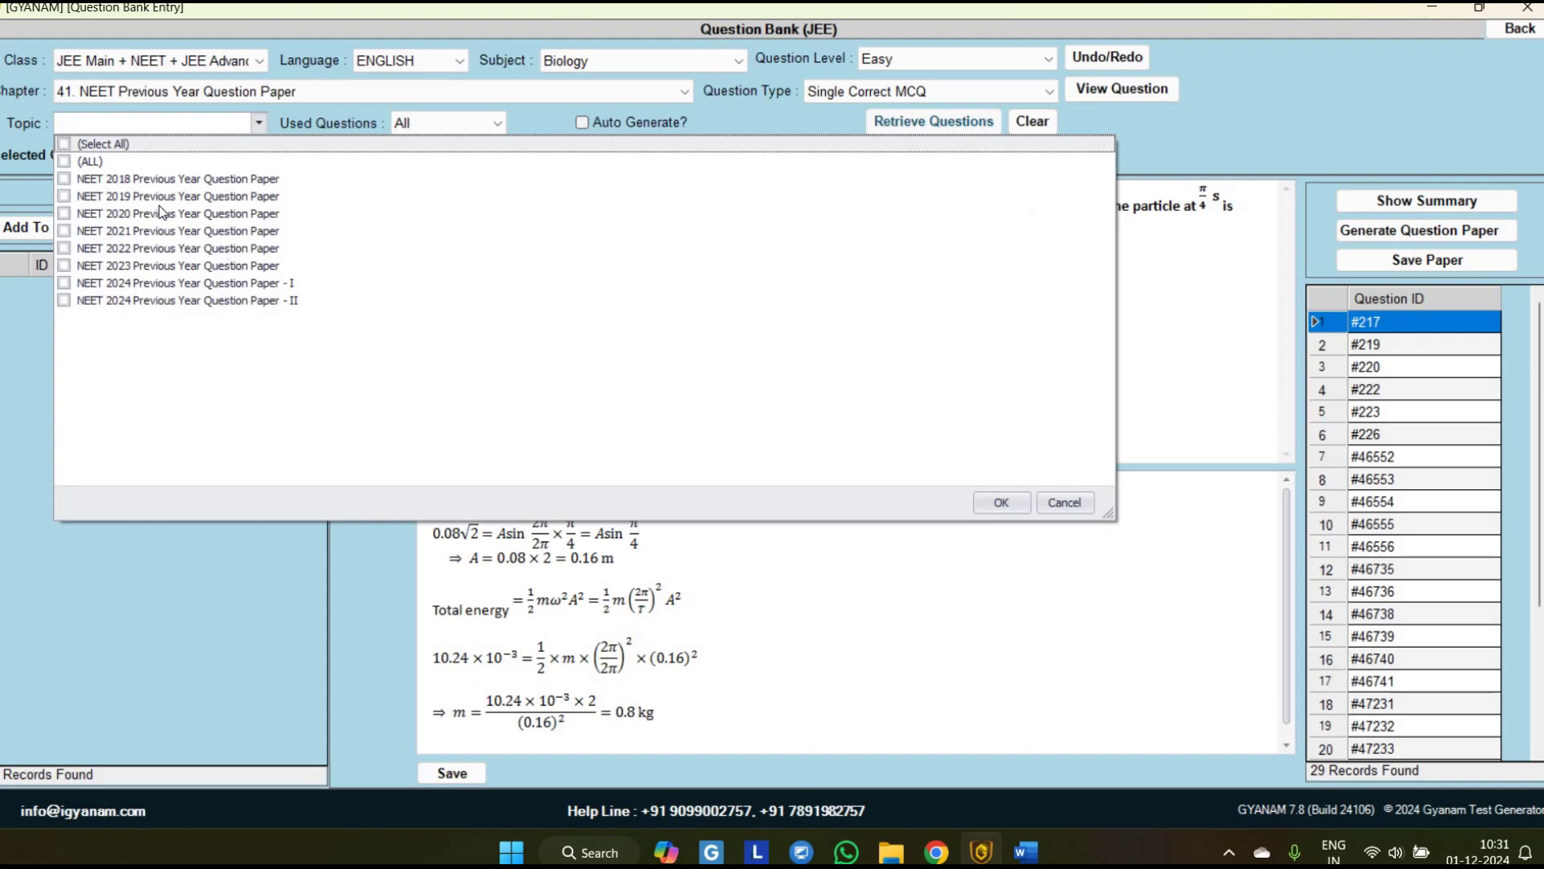
{"action": "key", "text": "Down"}
{"action": "key", "text": "Down"}
{"action": "key", "text": "space"}
{"action": "left_click", "coordinate": [190, 303]}
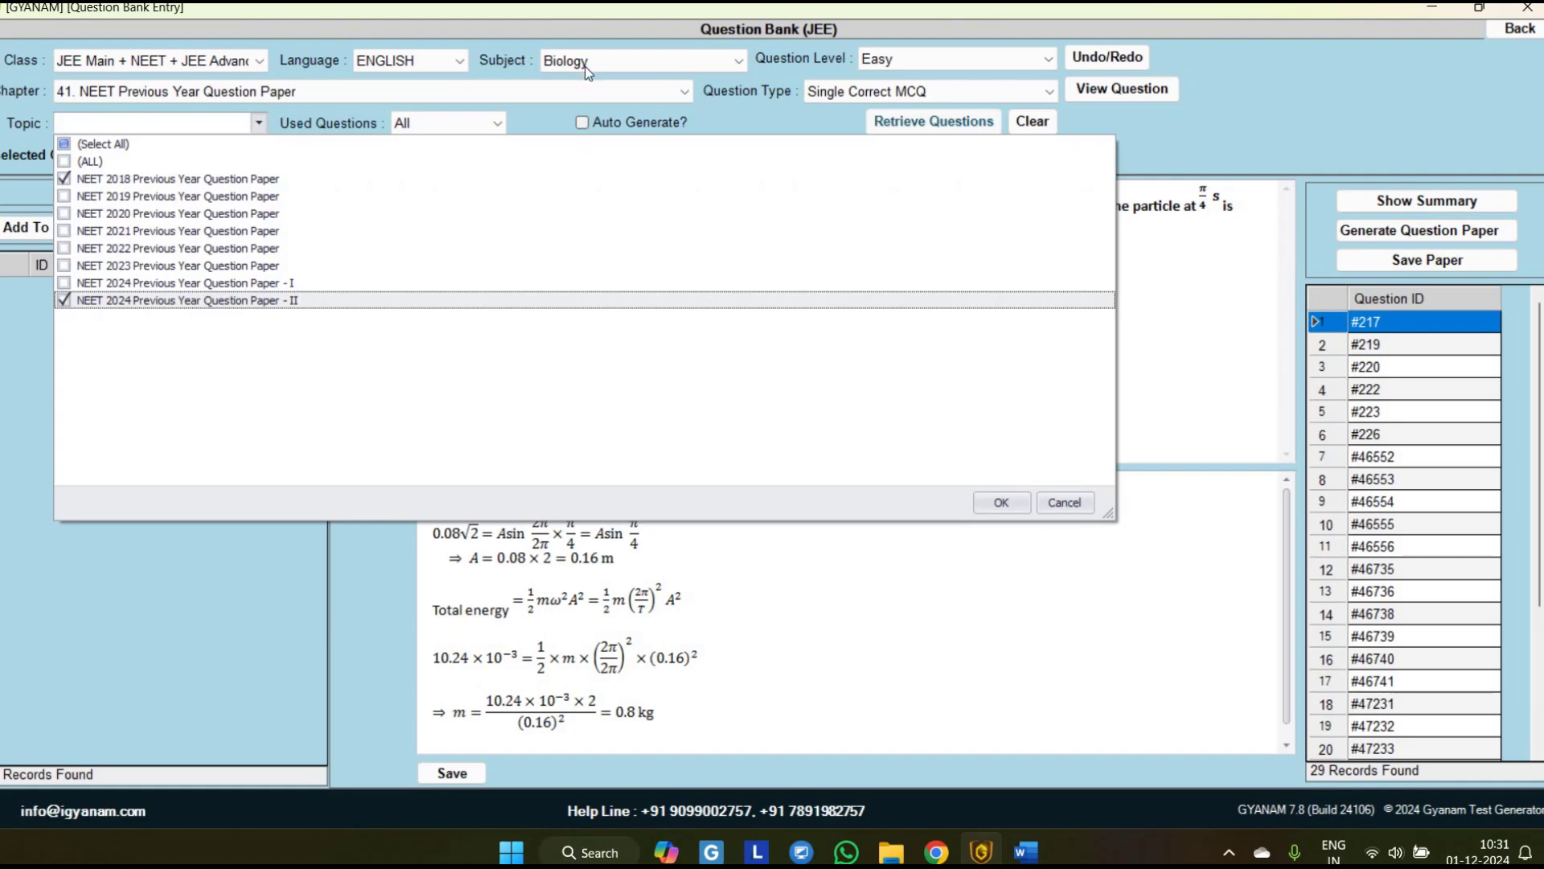
{"action": "key", "text": "Escape"}
- Retrieve easy TEST - 5 PCM questions from Maths chapter 28. JEE Main Full Syllabus Mock Test 90 -Question New Syllabus and preview one
{"action": "left_click", "coordinate": [555, 61]}
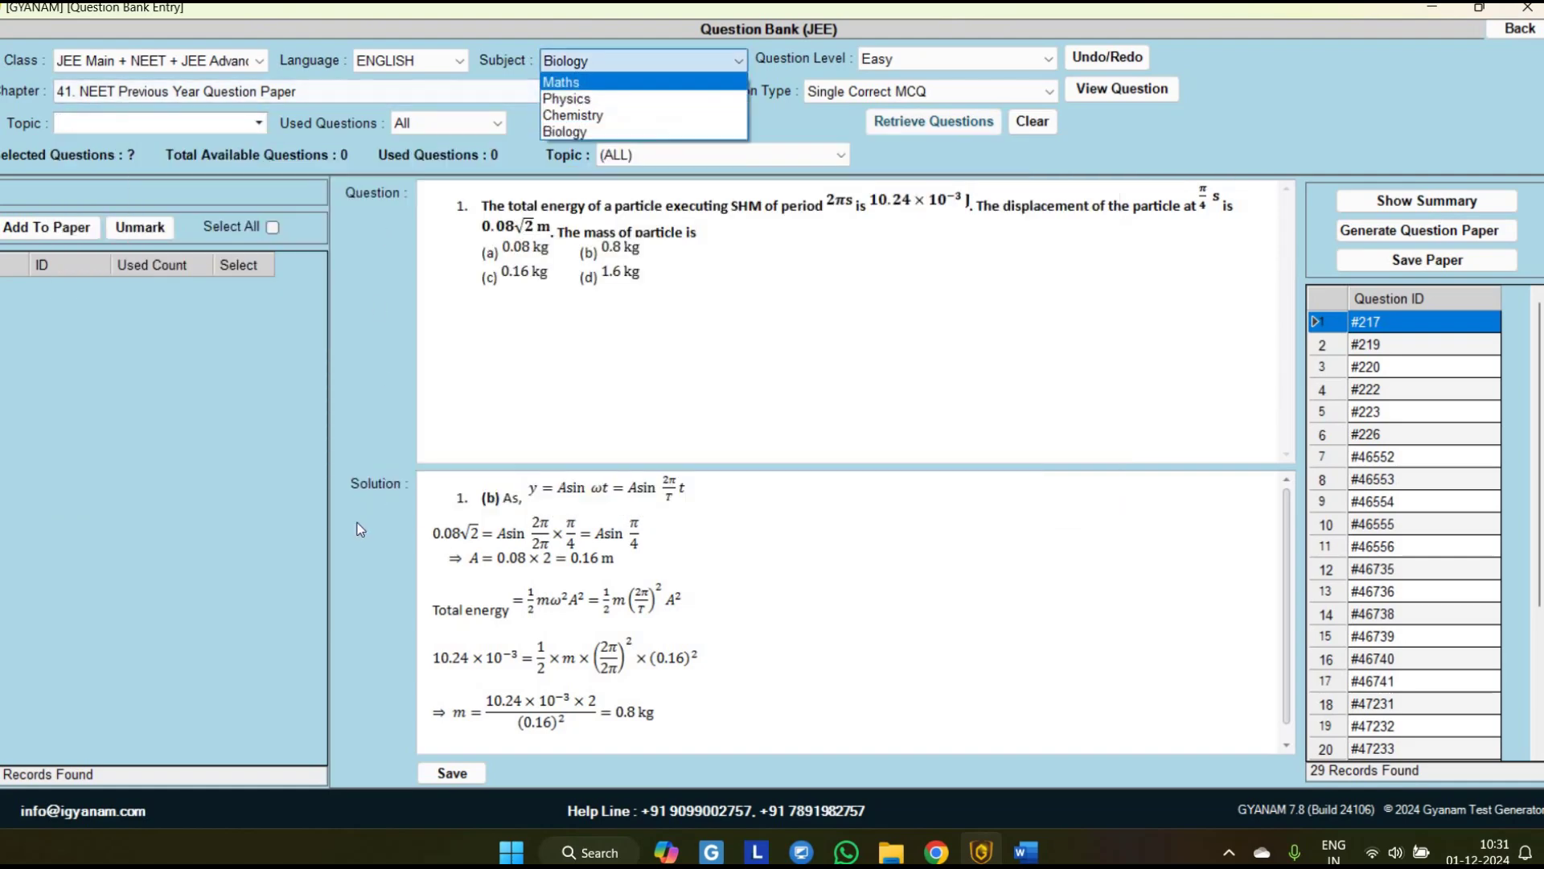
{"action": "left_click", "coordinate": [555, 79]}
{"action": "left_click", "coordinate": [555, 93]}
{"action": "scroll", "coordinate": [325, 557], "scroll_direction": "down", "scroll_amount": 1}
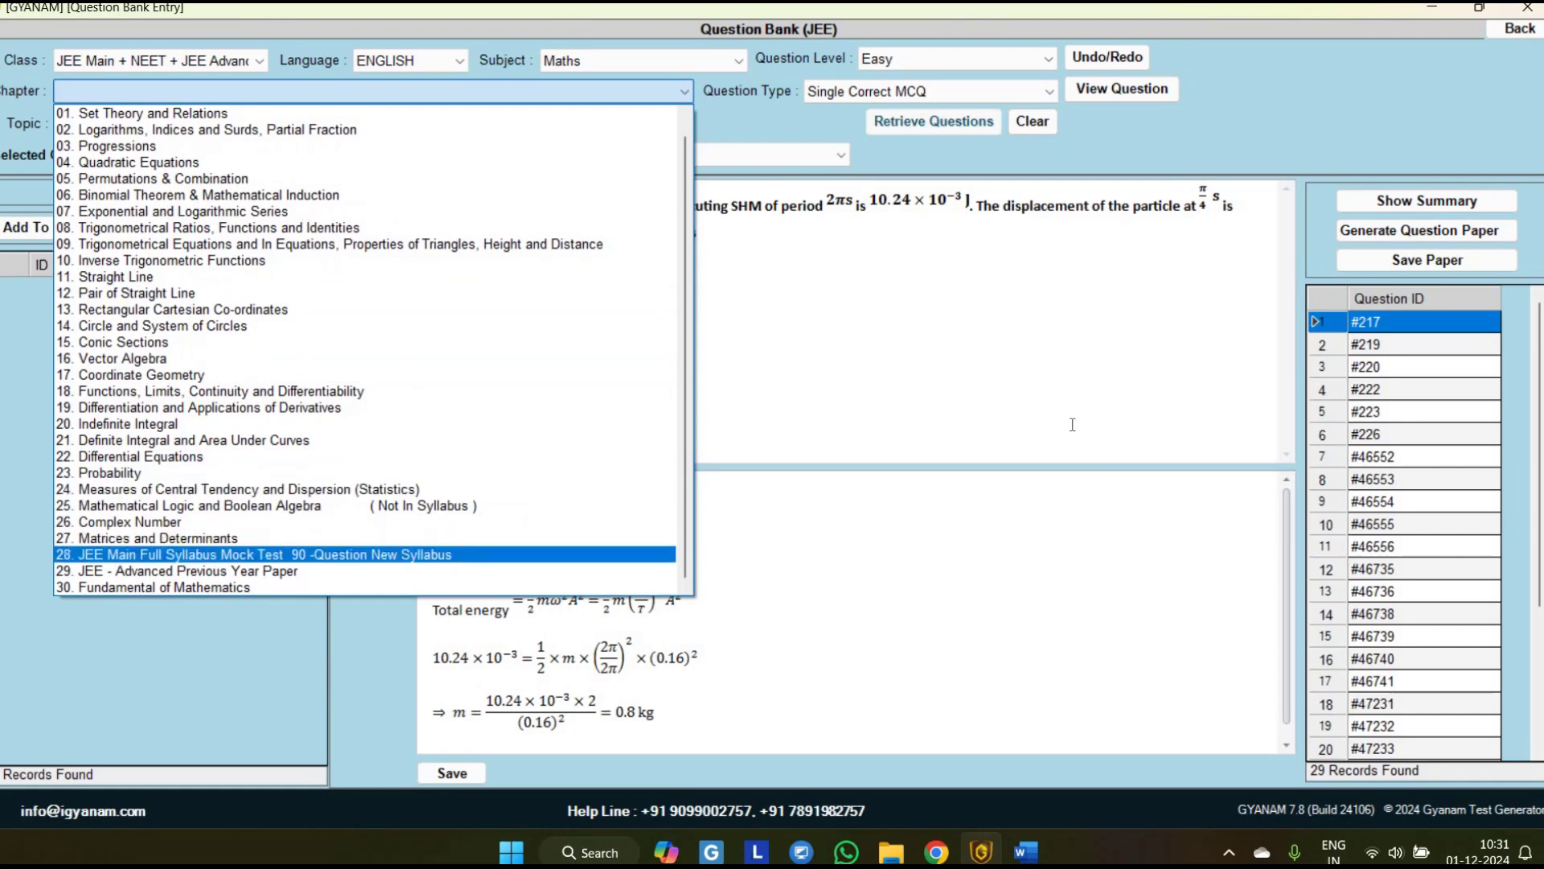
{"action": "key", "text": "Return"}
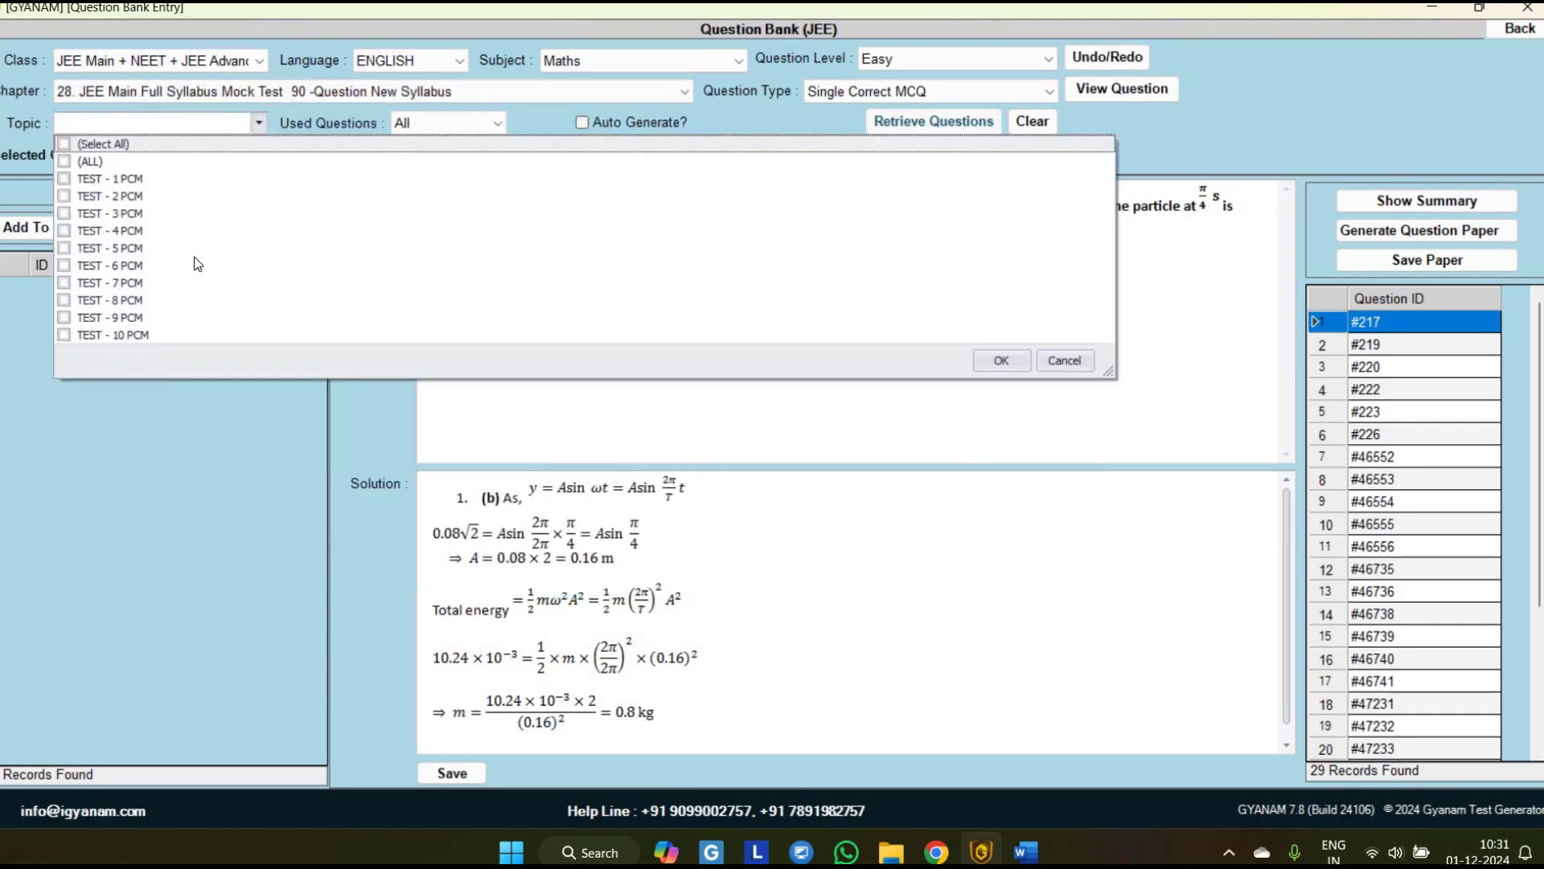
{"action": "left_click", "coordinate": [63, 248]}
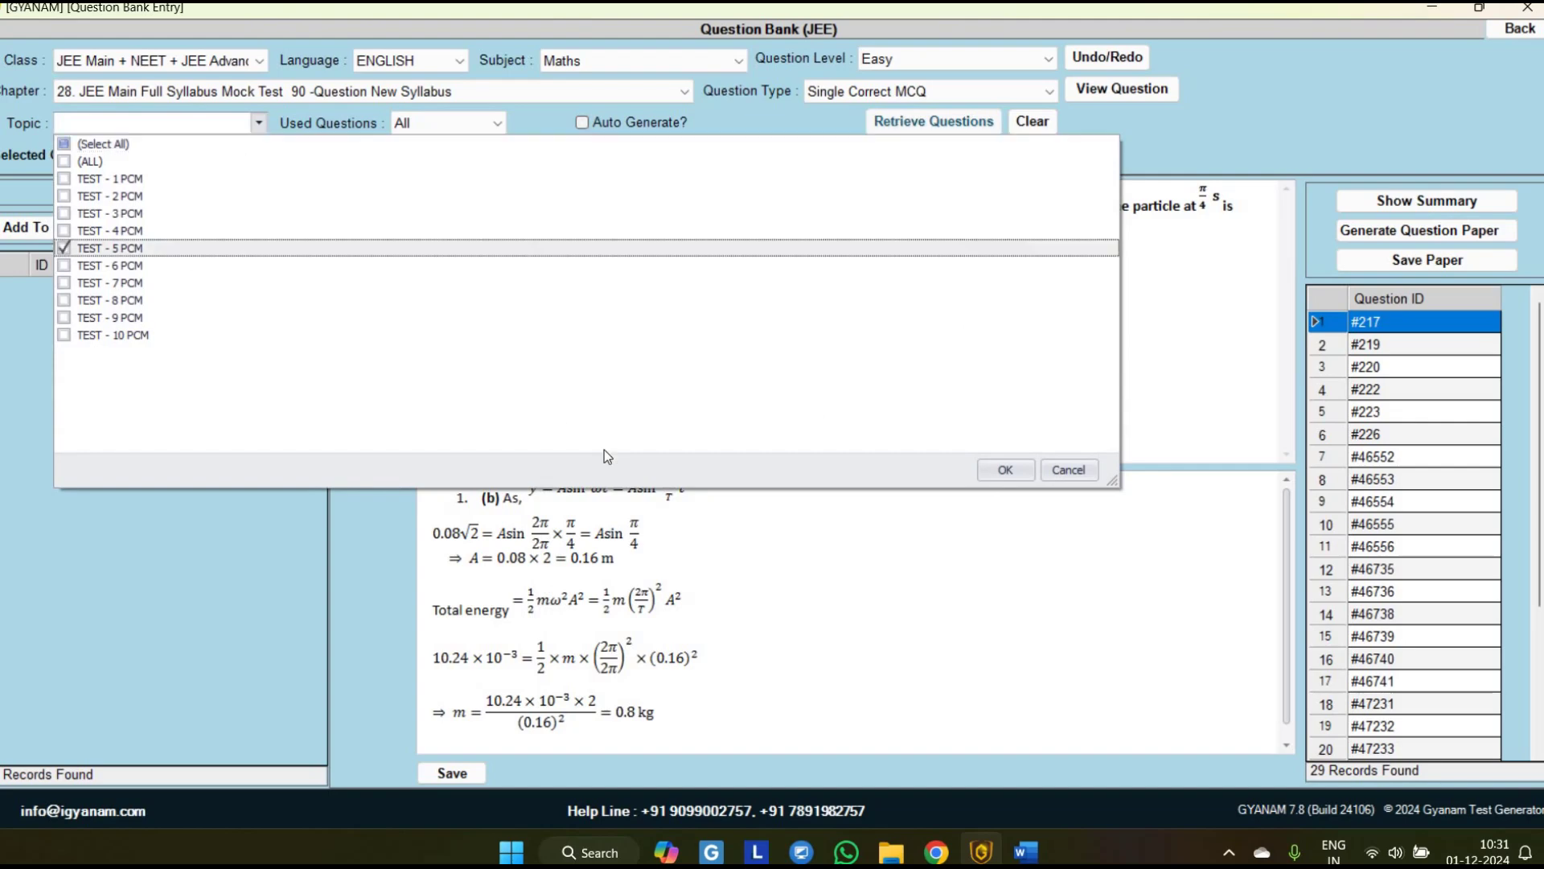
{"action": "key", "text": "Return"}
{"action": "key", "text": "Return"}
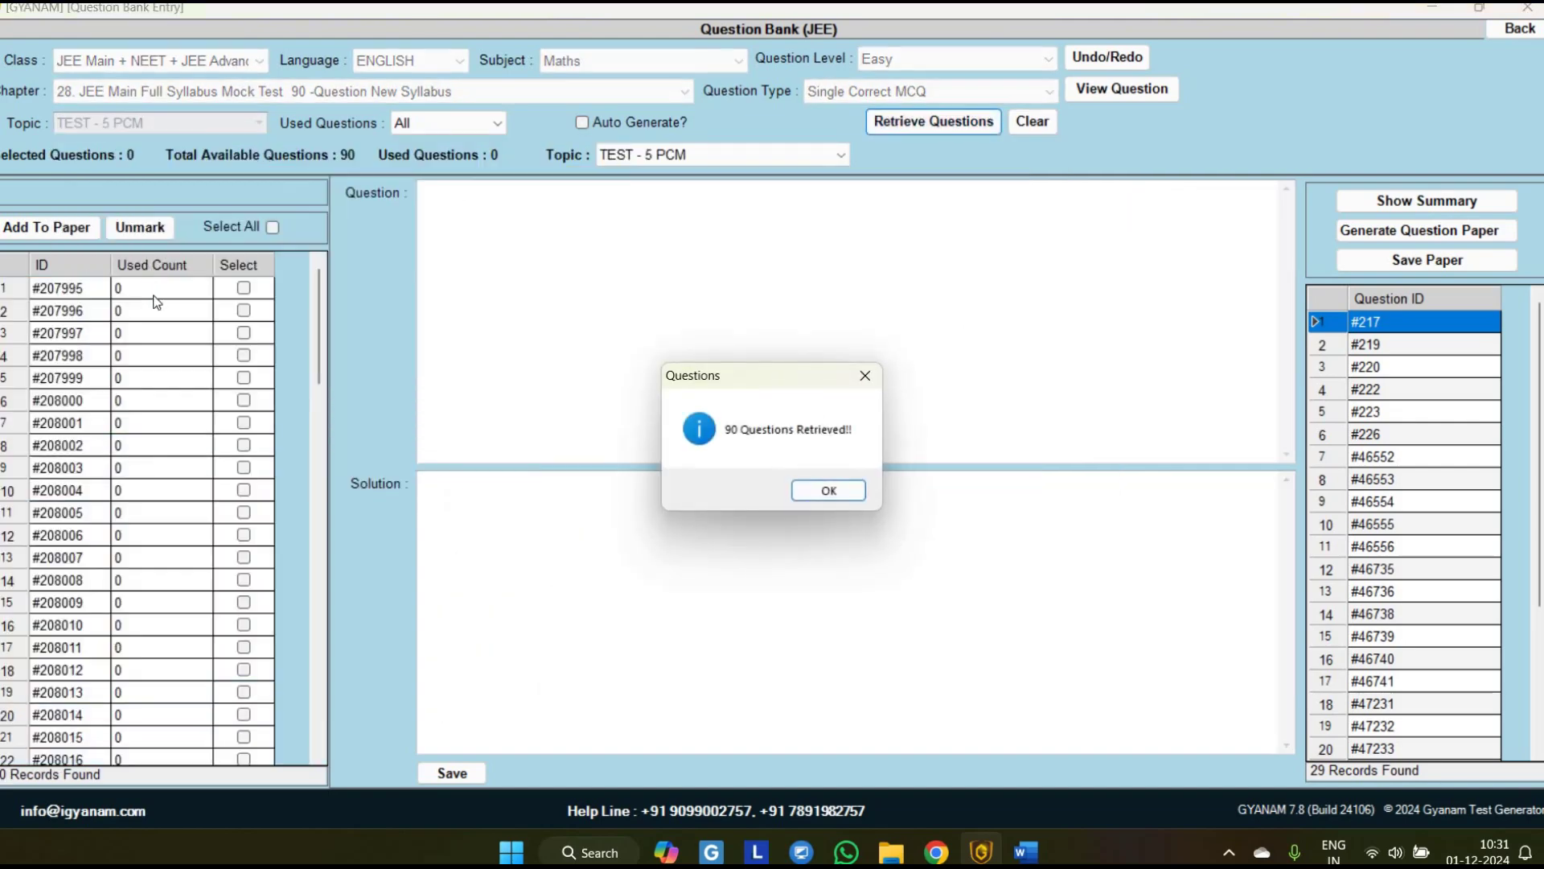
{"action": "key", "text": "Return"}
{"action": "left_click", "coordinate": [154, 296]}
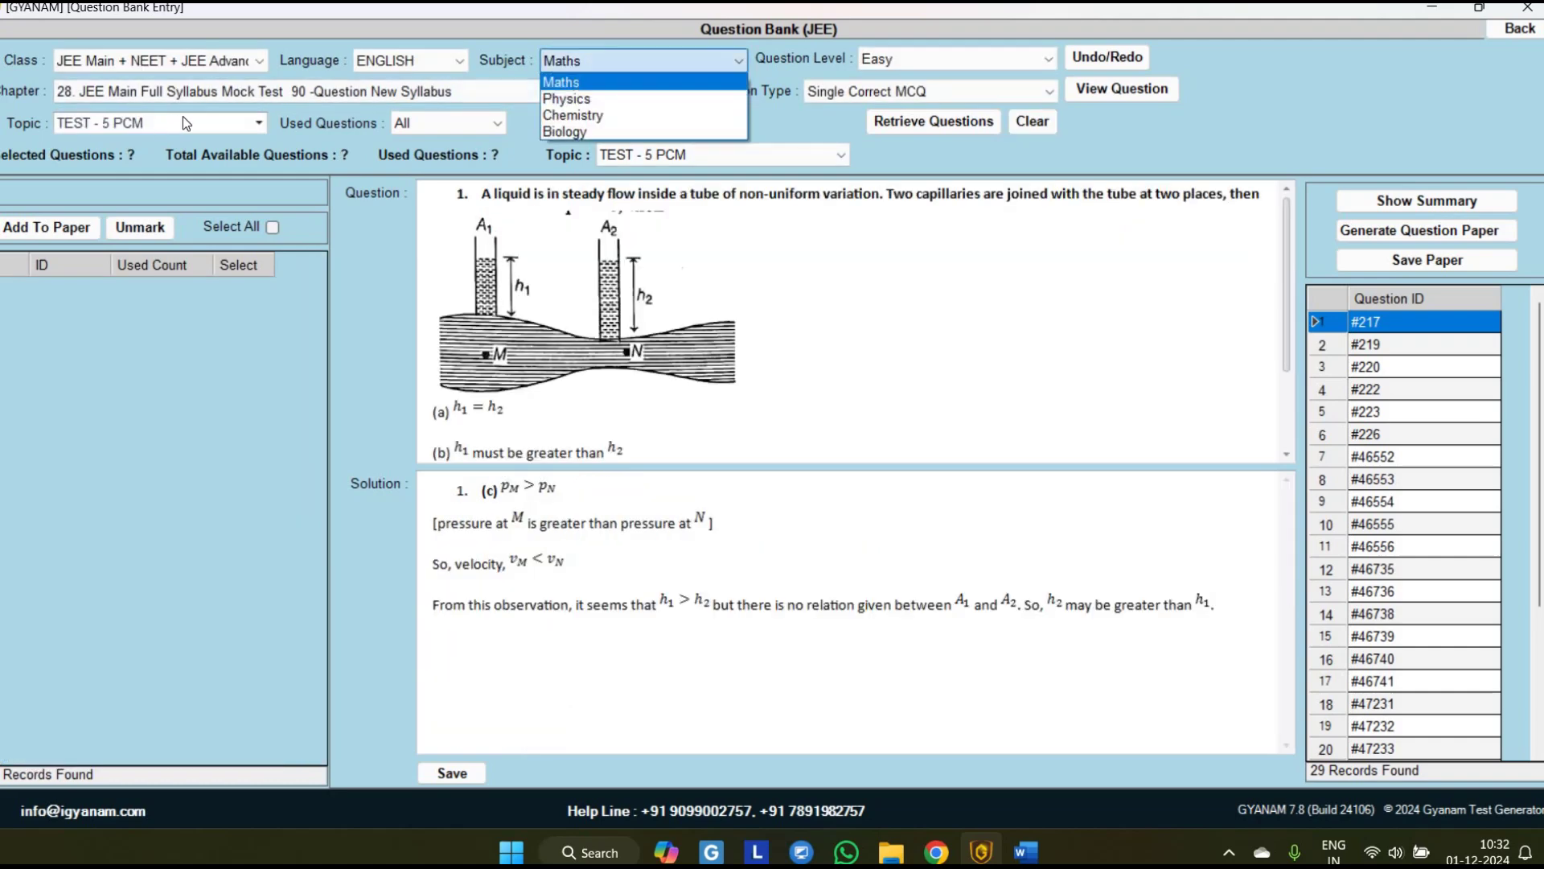
- Examine the Maths chapter list through to 30. Fundamental of Mathematics
{"action": "left_click", "coordinate": [182, 91]}
{"action": "key", "text": "Up"}
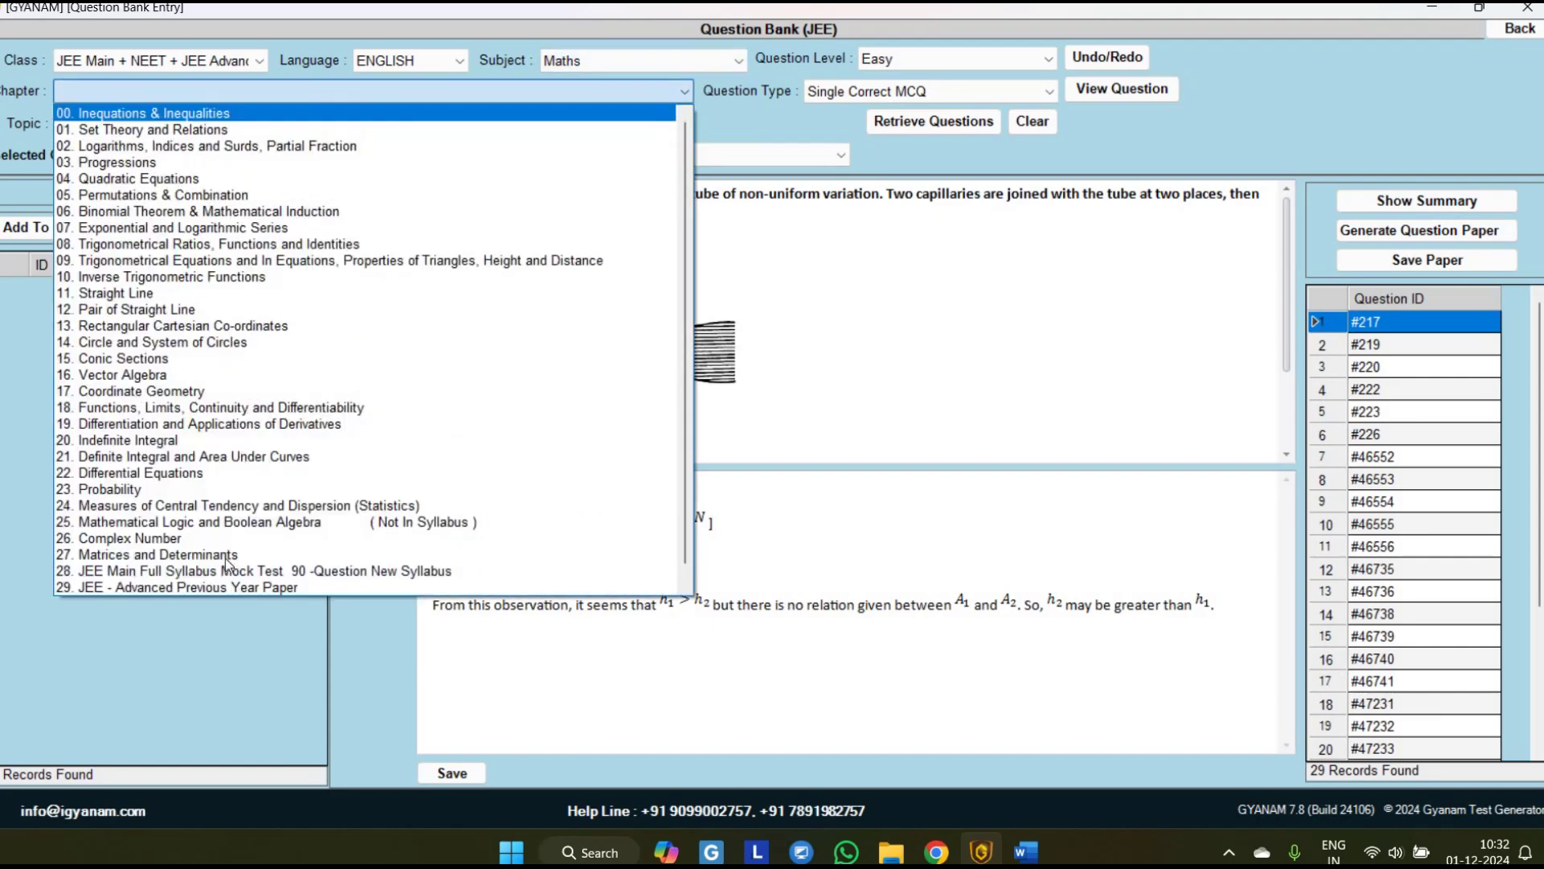
{"action": "key", "text": "Down"}
{"action": "key", "text": "Down"}
{"action": "key", "text": "Down"}
{"action": "key", "text": "Down"}
{"action": "key", "text": "Down"}
{"action": "key", "text": "Down"}
{"action": "key", "text": "Down"}
{"action": "key", "text": "Down"}
{"action": "key", "text": "Down"}
{"action": "key", "text": "Down"}
{"action": "key", "text": "Down"}
{"action": "key", "text": "Down"}
{"action": "key", "text": "Down"}
{"action": "key", "text": "Down"}
{"action": "key", "text": "Down"}
{"action": "key", "text": "Down"}
{"action": "key", "text": "Down"}
{"action": "key", "text": "Down"}
{"action": "key", "text": "Down"}
{"action": "key", "text": "Down"}
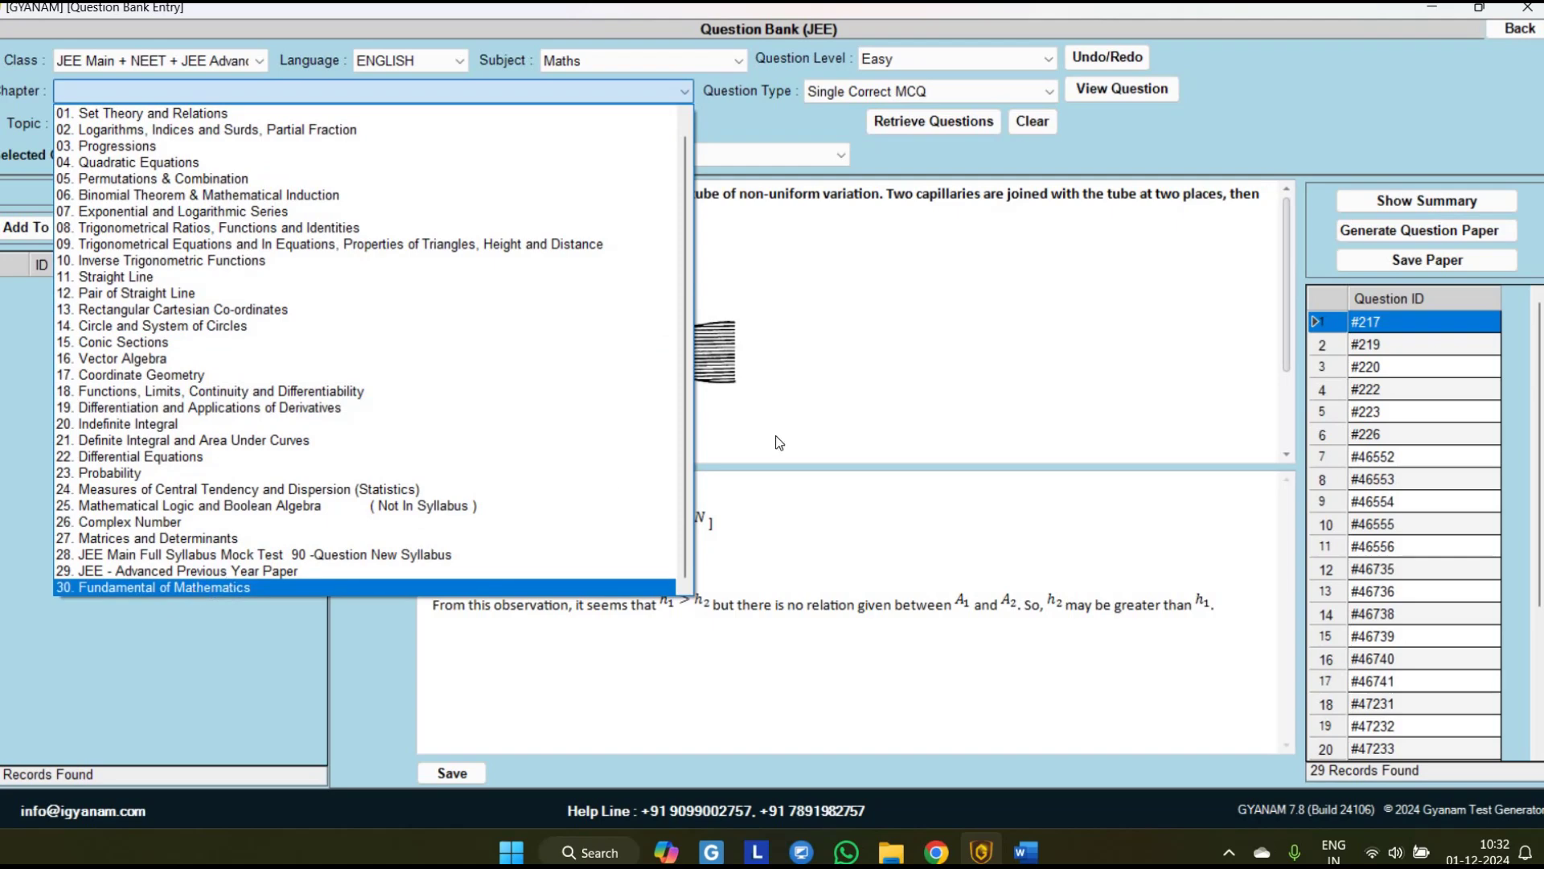
- Switch the subject to Physics and examine the topics of chapter 02. Units, Dimensions and Measurement
{"action": "left_click", "coordinate": [556, 91]}
{"action": "left_click", "coordinate": [563, 61]}
{"action": "left_click", "coordinate": [563, 97]}
{"action": "left_click", "coordinate": [563, 91]}
{"action": "key", "text": "Down"}
{"action": "key", "text": "Down"}
{"action": "key", "text": "Return"}
{"action": "key", "text": "Tab"}
{"action": "scroll", "coordinate": [961, 443], "scroll_direction": "down", "scroll_amount": 10}
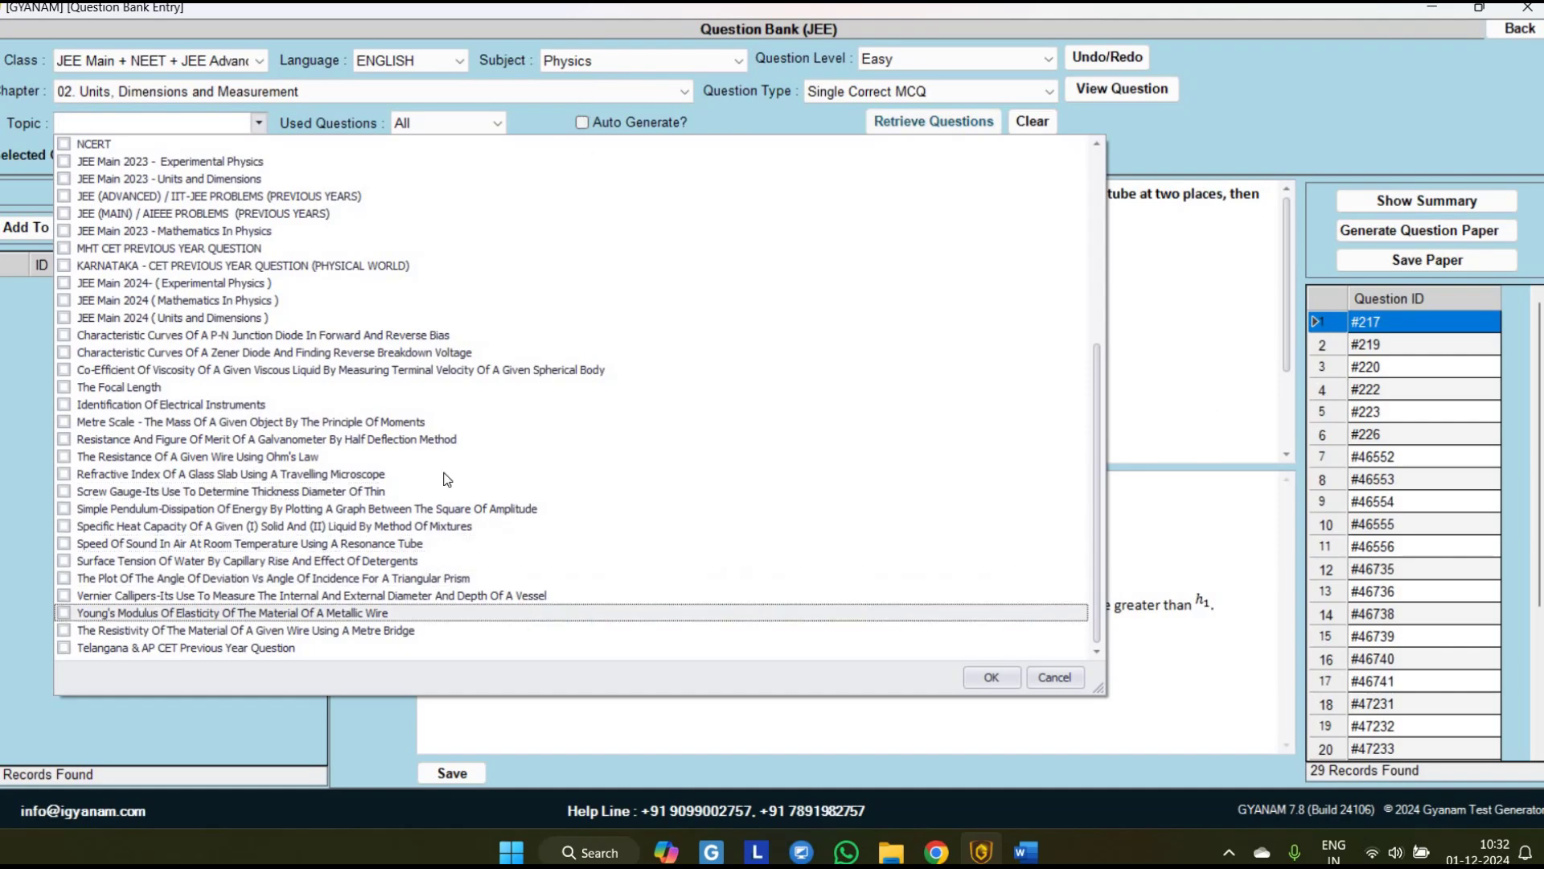
{"action": "key", "text": "Escape"}
- Choose Physics chapter 37. Center of Mass and examine its topics
{"action": "left_click", "coordinate": [264, 90]}
{"action": "scroll", "coordinate": [266, 244], "scroll_direction": "down", "scroll_amount": 2}
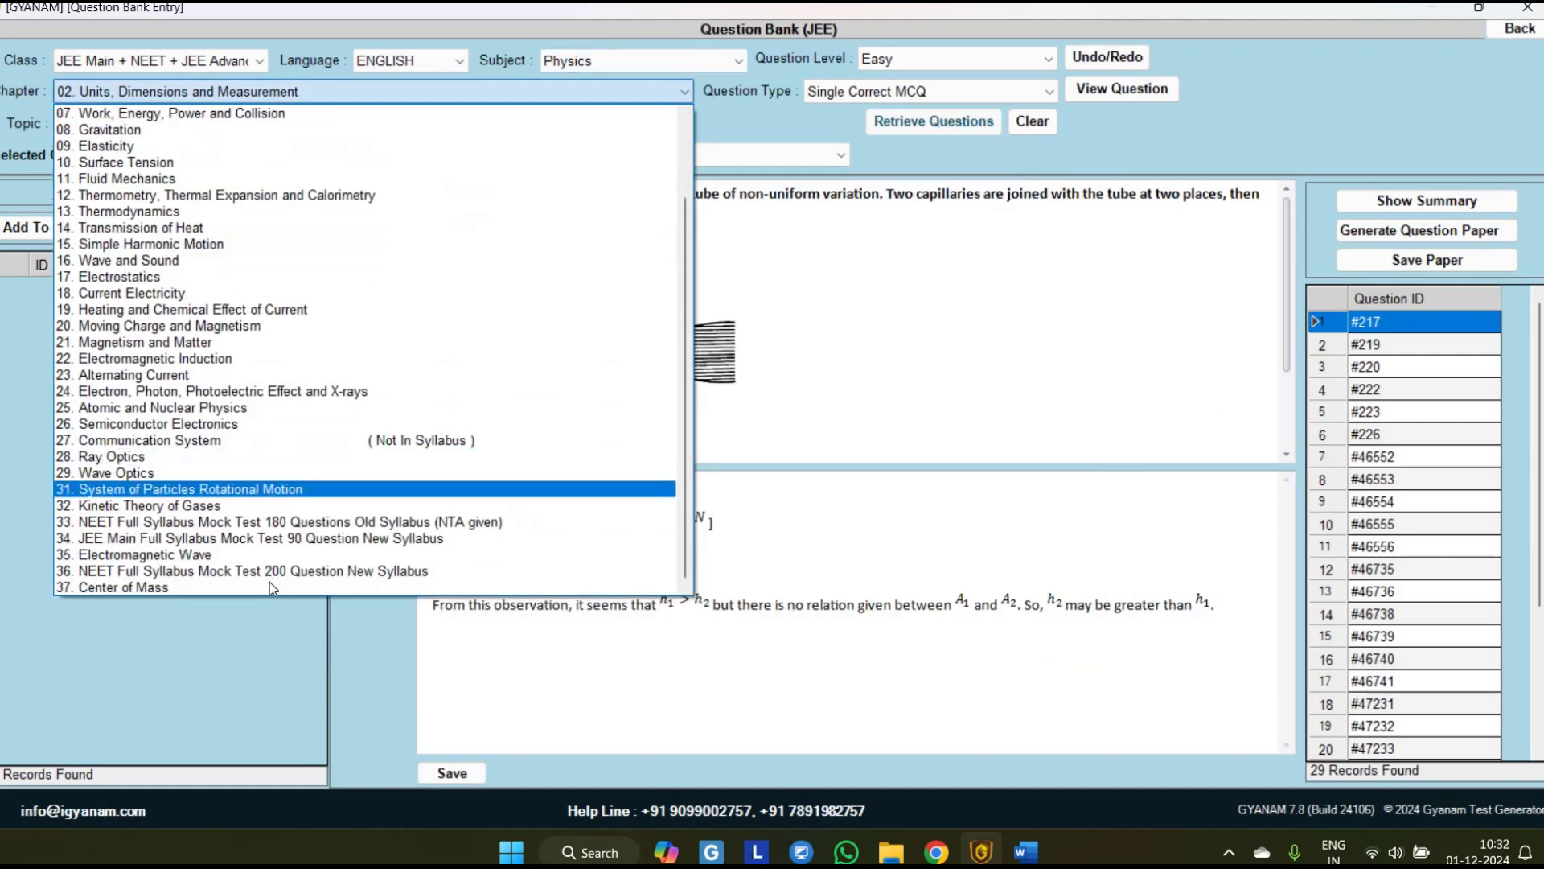
{"action": "key", "text": "Return"}
{"action": "left_click", "coordinate": [160, 122]}
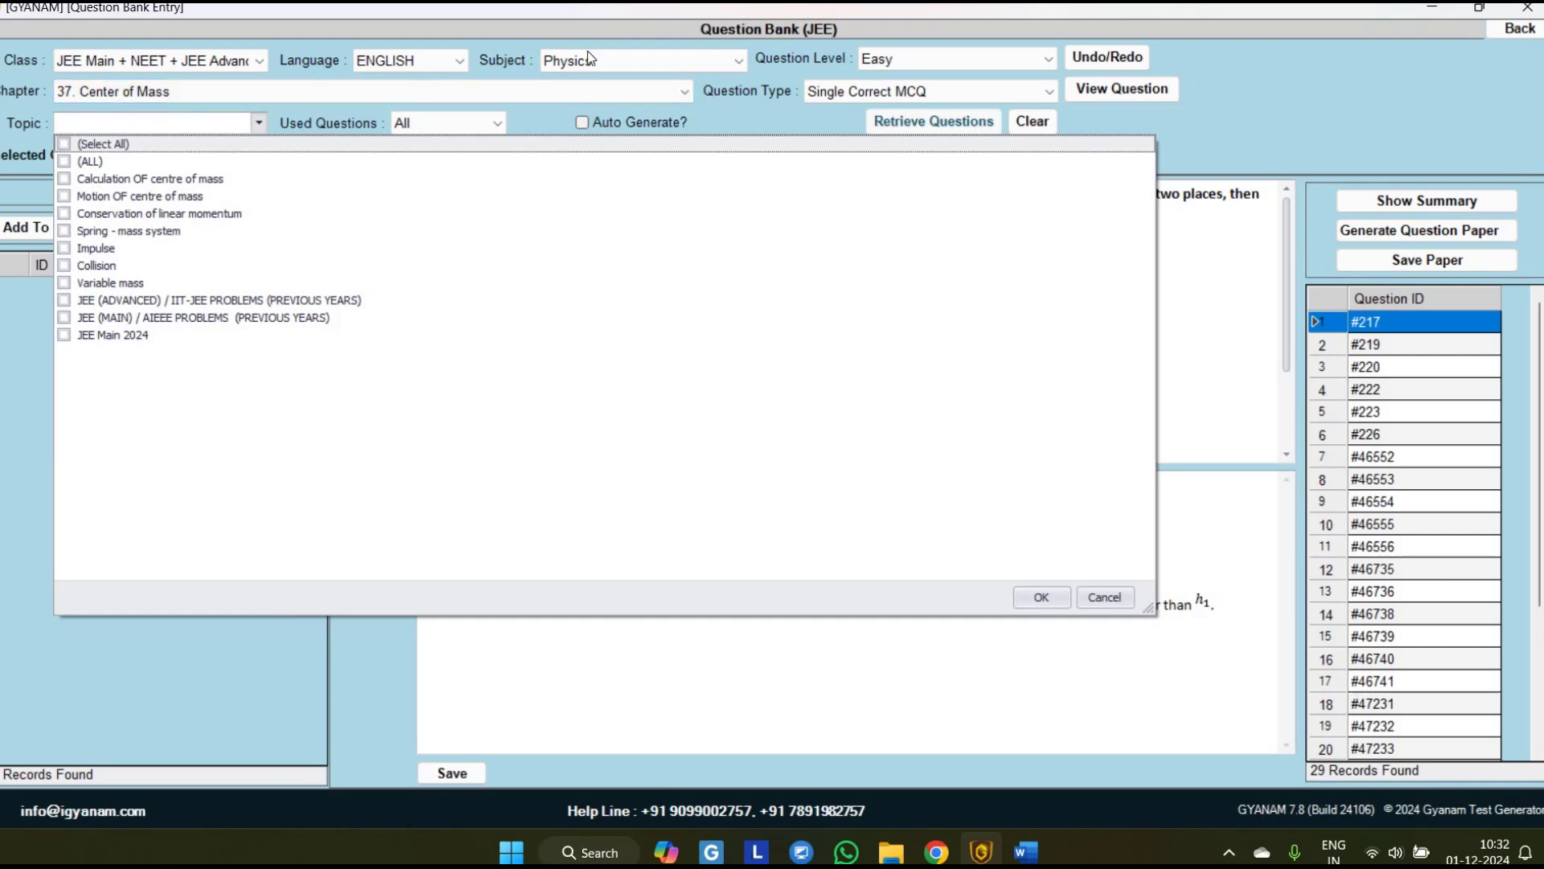
{"action": "left_click", "coordinate": [526, 92]}
- Switch the subject to Chemistry and list the topics of chapter 32. Chemistry In Every Day Life
{"action": "left_click", "coordinate": [627, 60]}
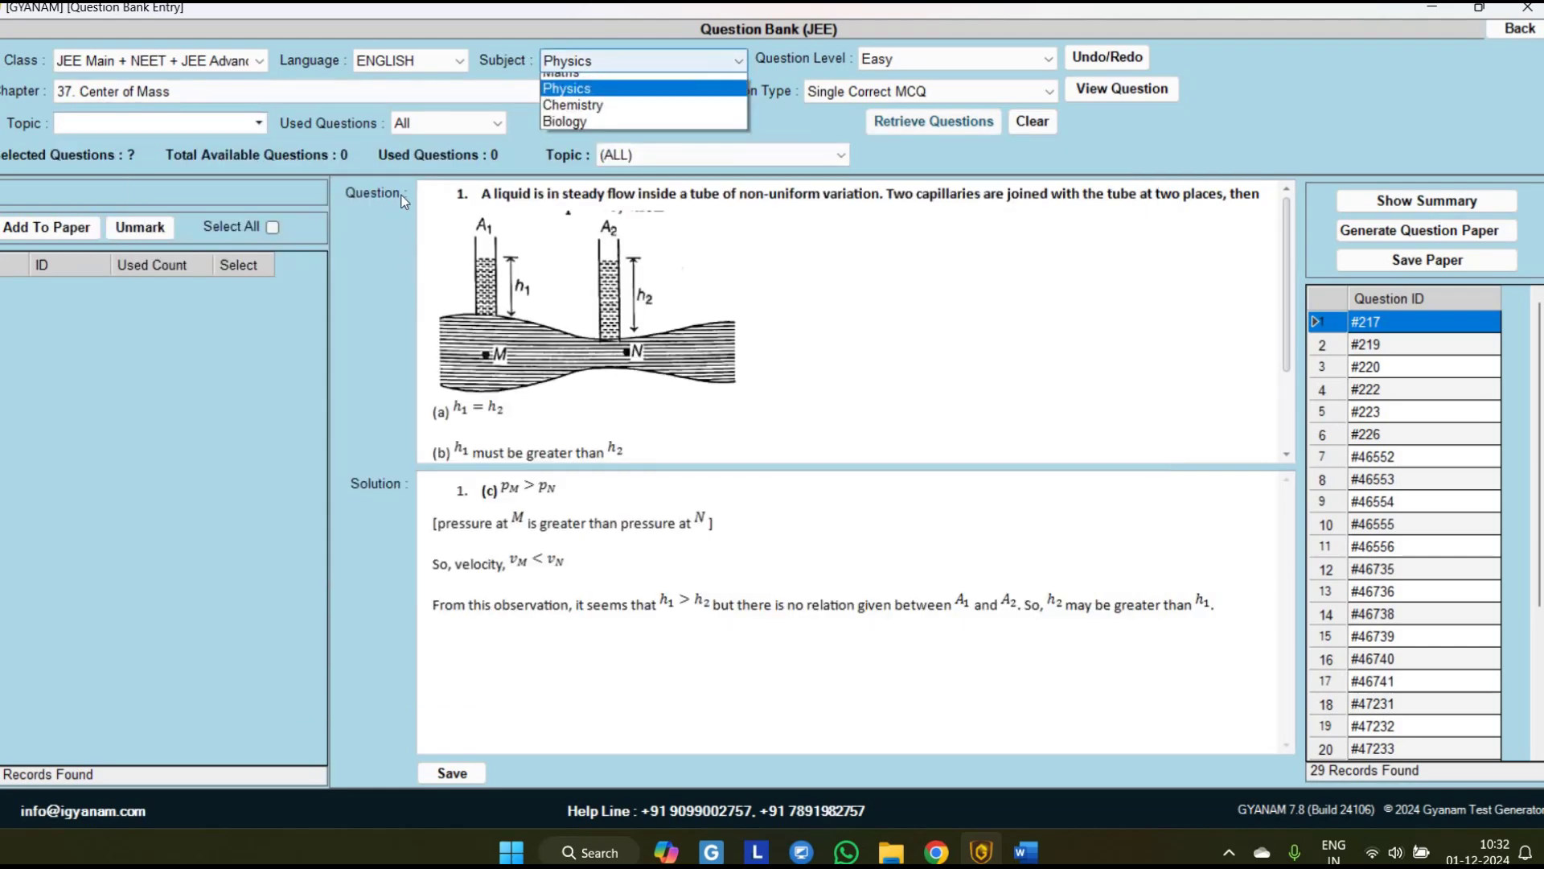
{"action": "left_click", "coordinate": [575, 127]}
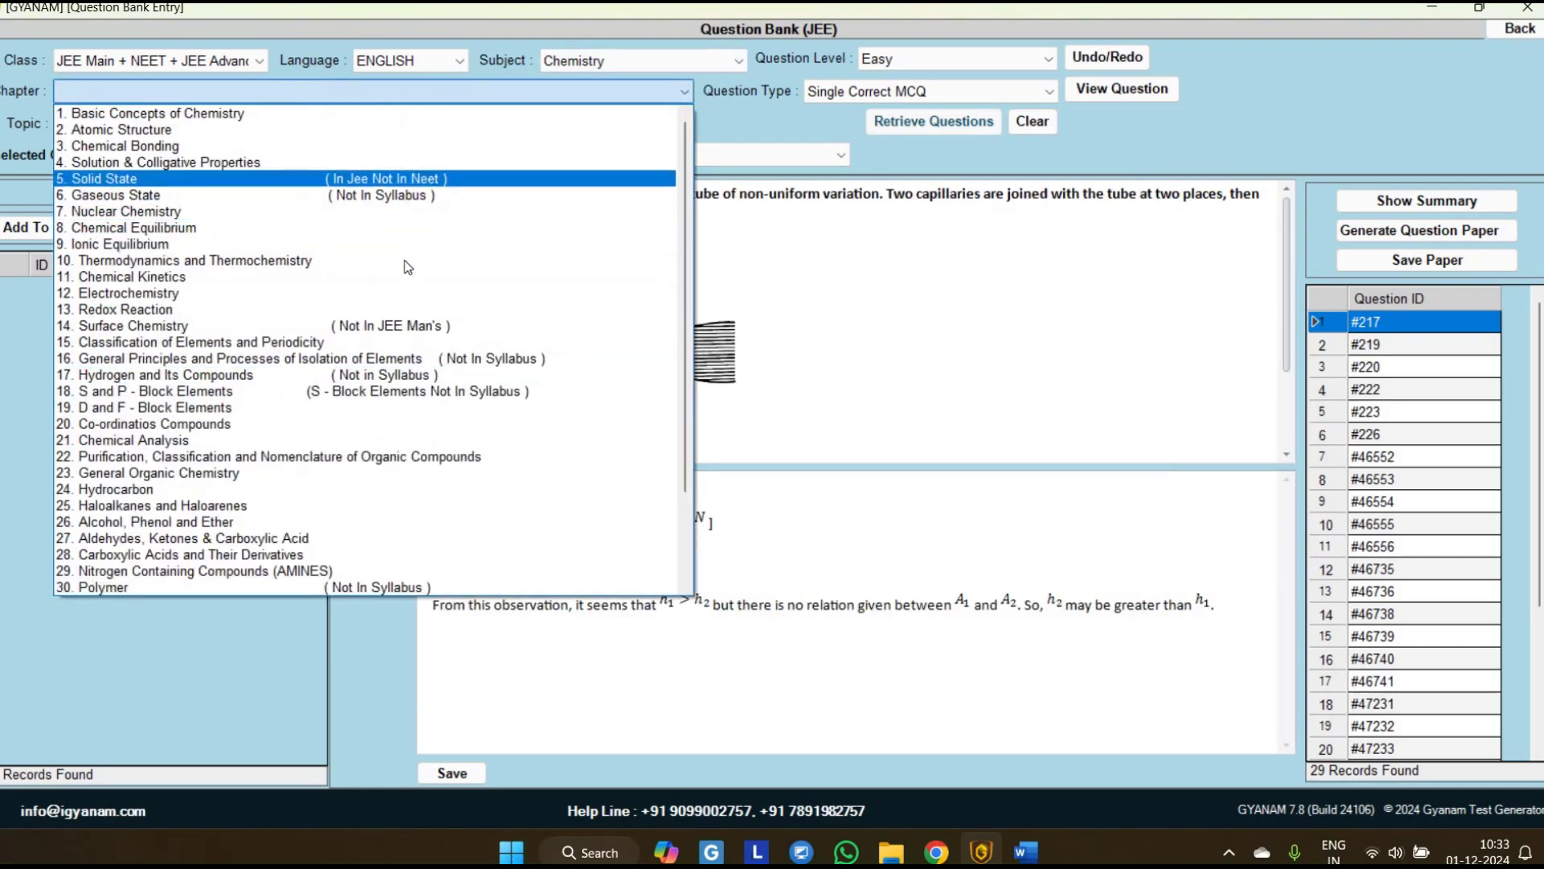
{"action": "scroll", "coordinate": [204, 505], "scroll_direction": "down", "scroll_amount": 1}
{"action": "scroll", "coordinate": [207, 513], "scroll_direction": "down", "scroll_amount": 2}
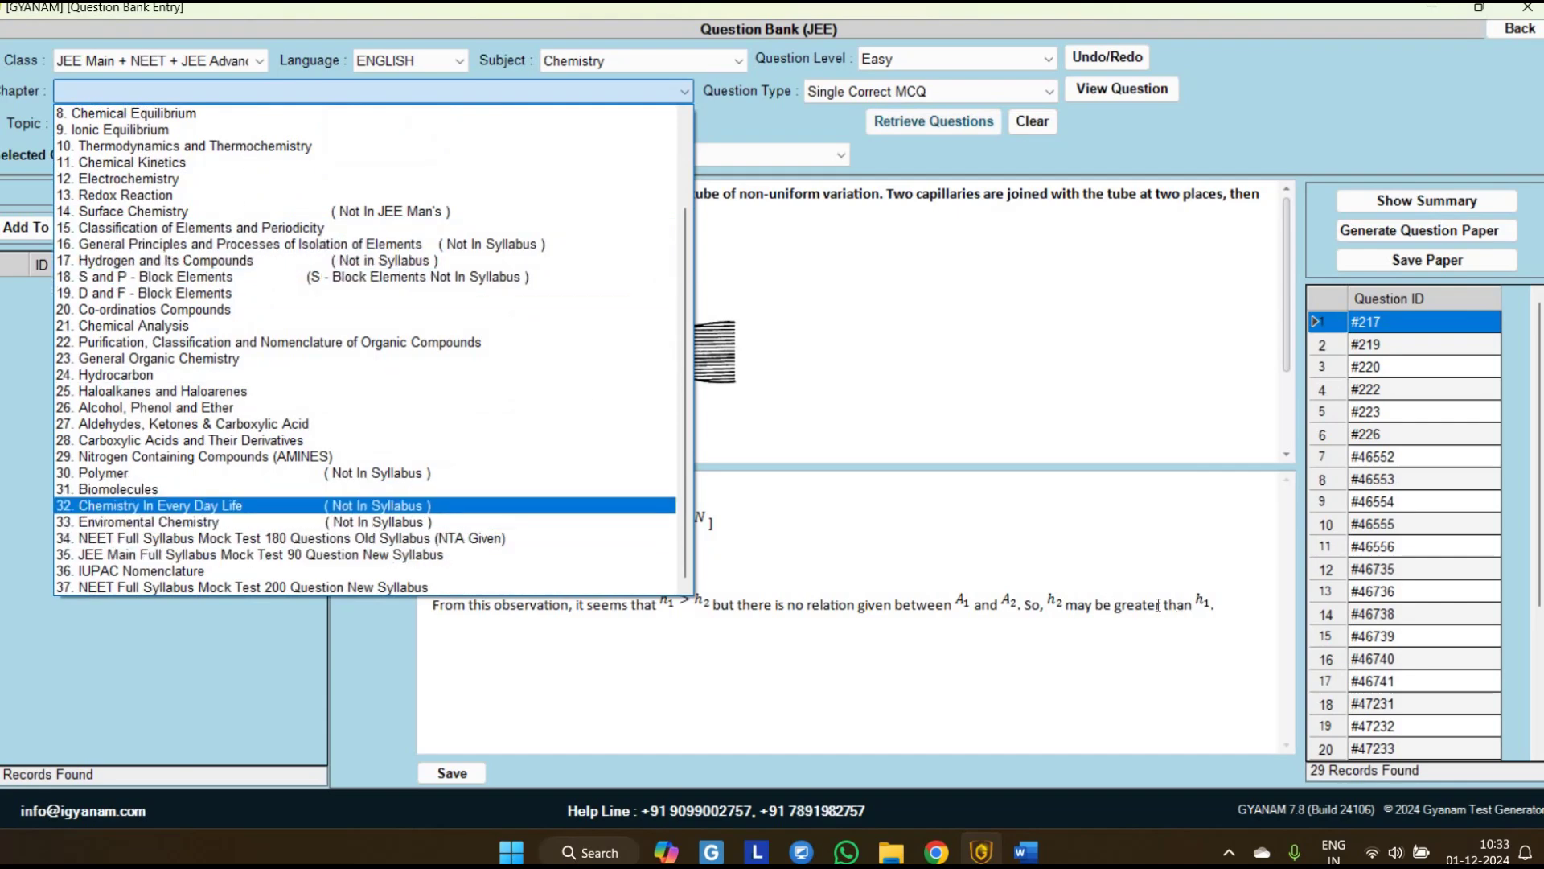
{"action": "left_click", "coordinate": [241, 505]}
{"action": "left_click", "coordinate": [258, 123]}
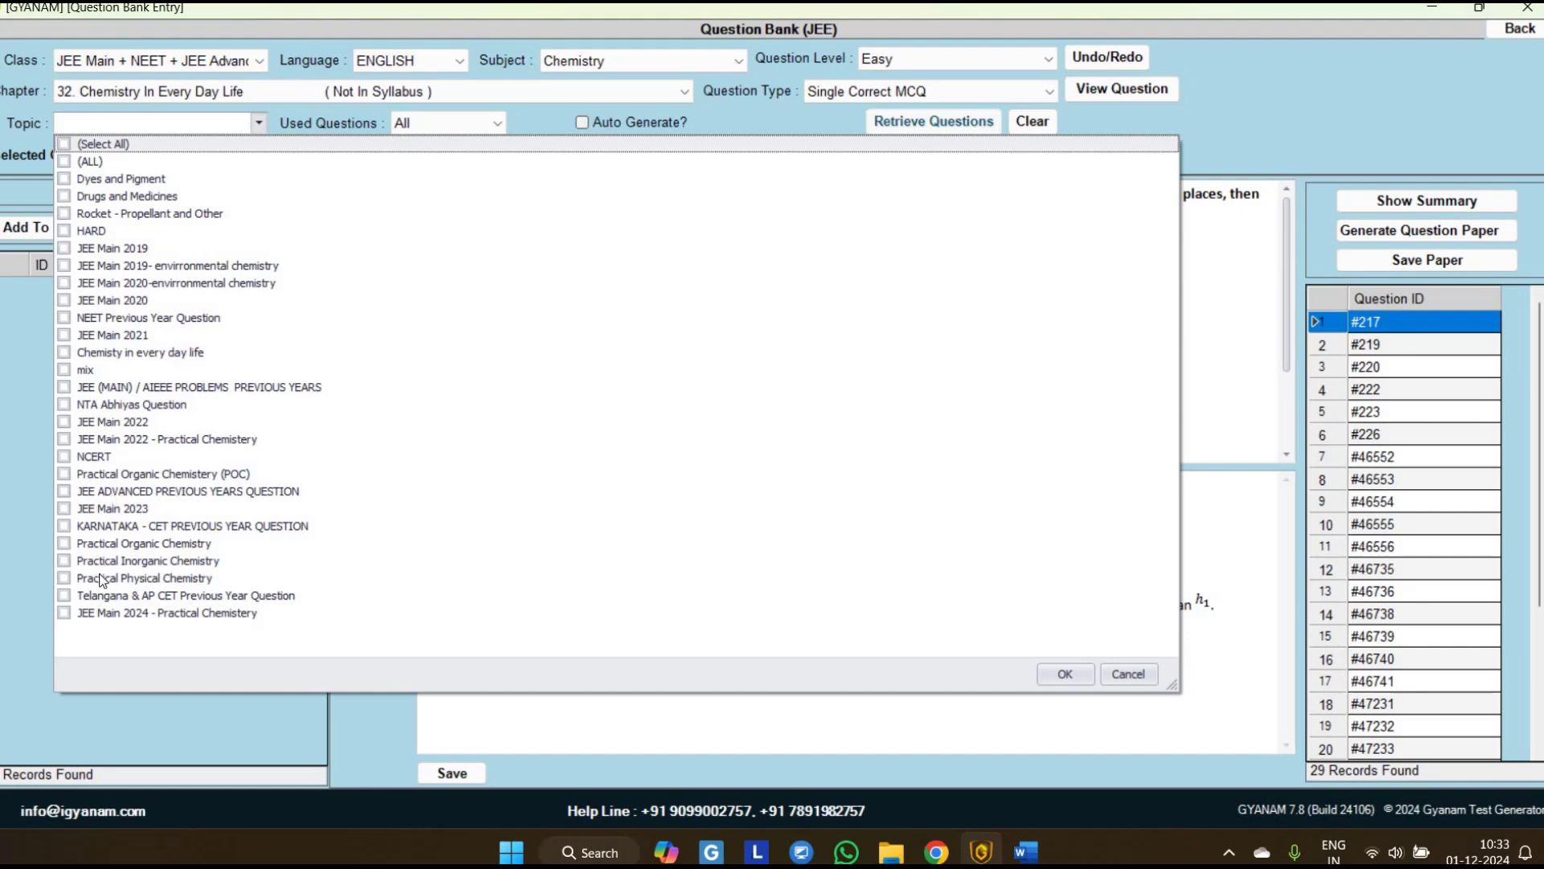
- Mark Practical Organic Chemistry, Practical Inorganic Chemistry and Practical Physical Chemistry as the topics
{"action": "left_click", "coordinate": [95, 544]}
{"action": "key", "text": "Down"}
{"action": "key", "text": "space"}
{"action": "key", "text": "Down"}
{"action": "key", "text": "space"}
{"action": "key", "text": "Return"}
- Choose Physics chapter 03. Motion in a Straight Line with all topics and set the question level to Hard
{"action": "left_click", "coordinate": [611, 59]}
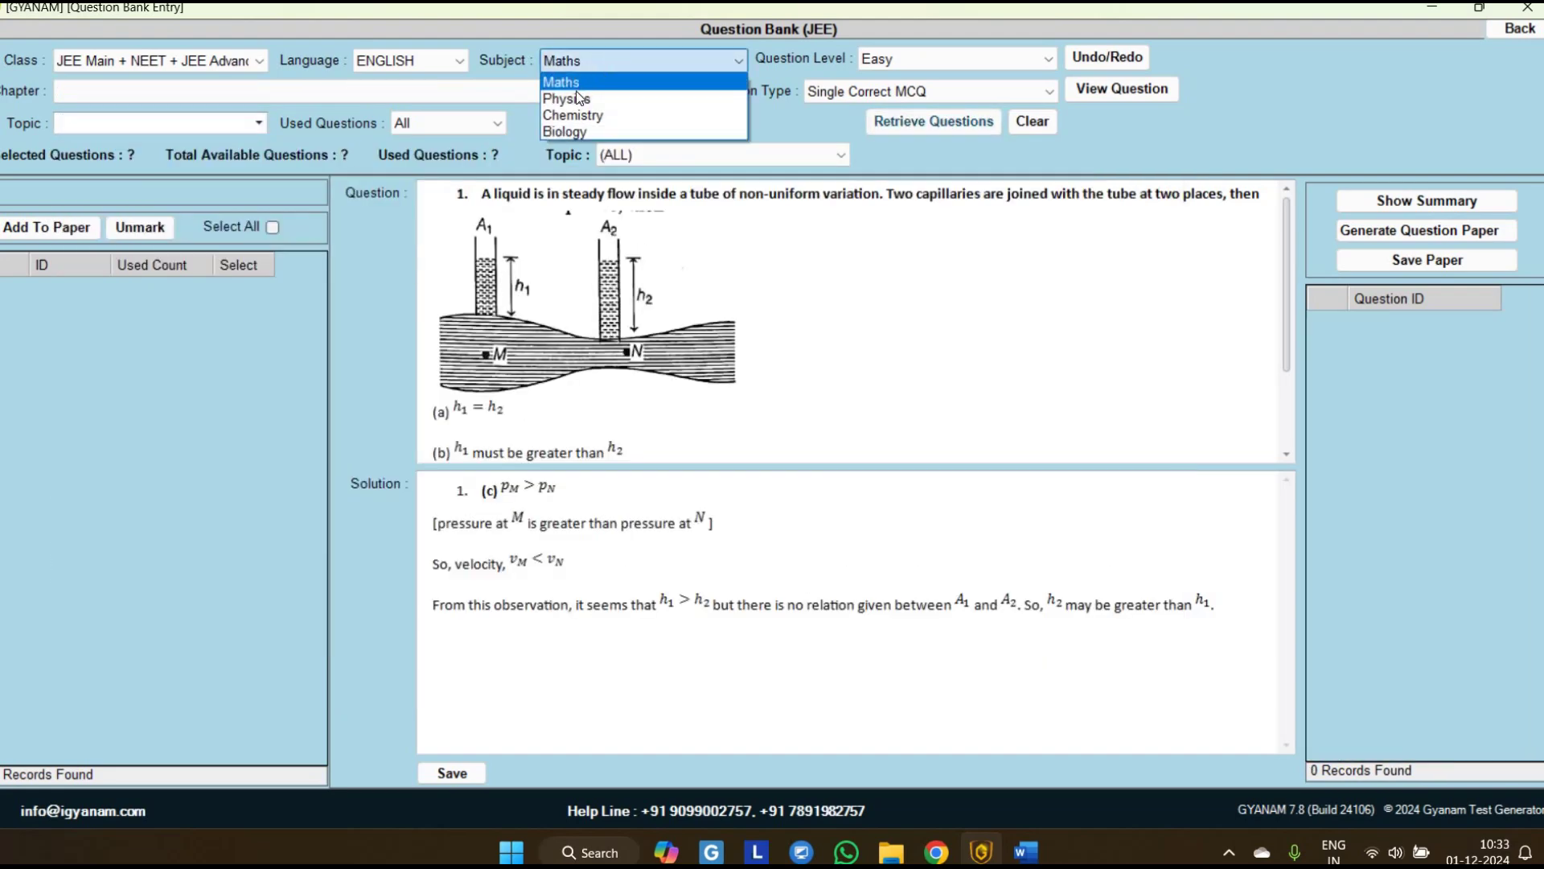
{"action": "key", "text": "Down"}
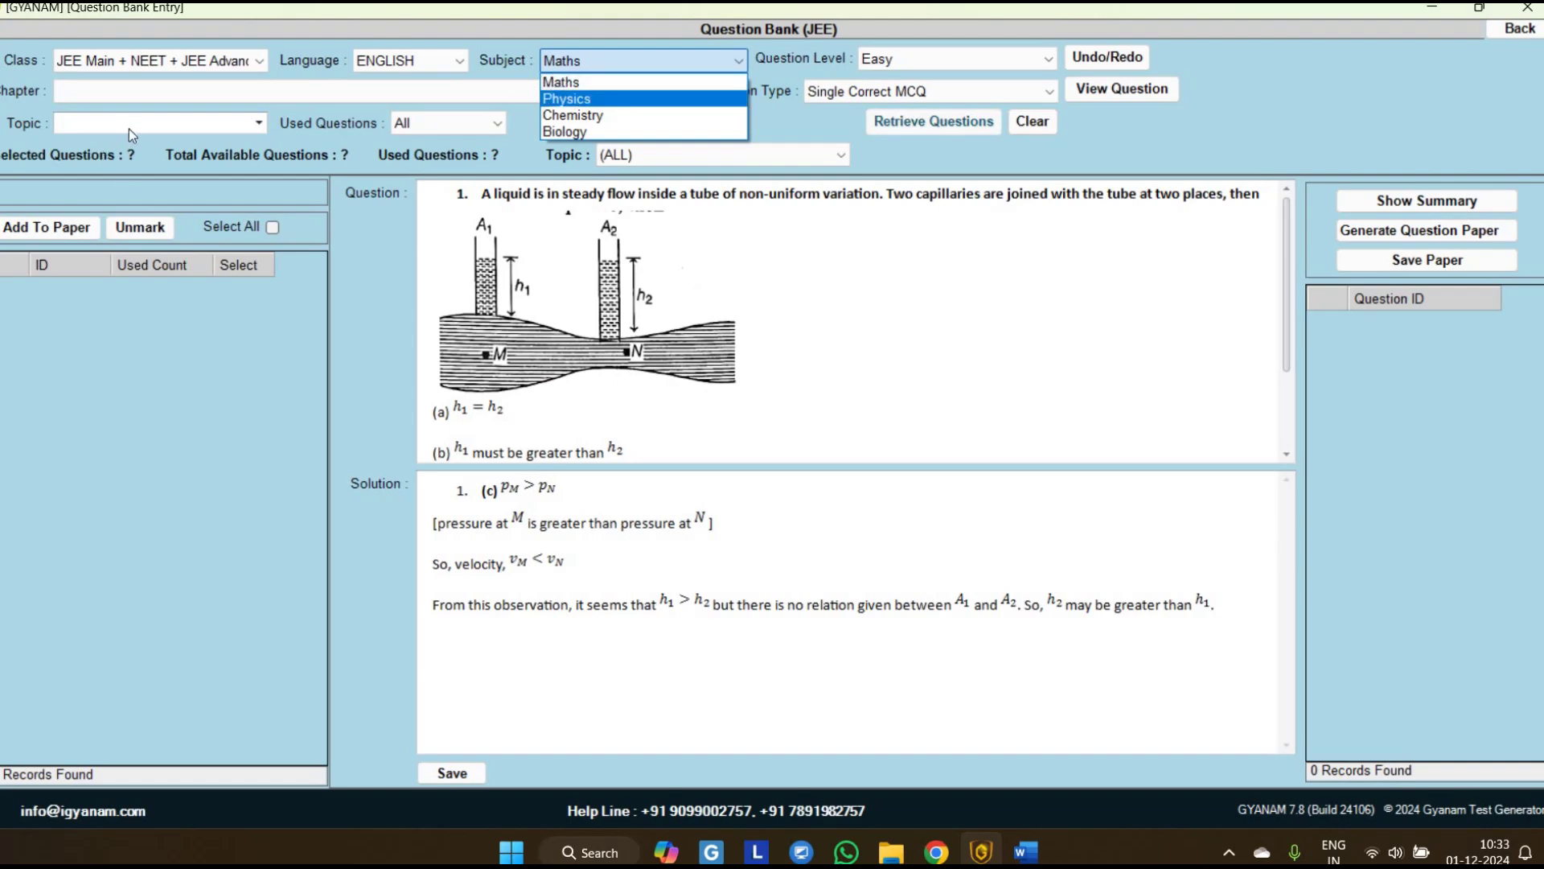
{"action": "key", "text": "Return"}
{"action": "key", "text": "Return"}
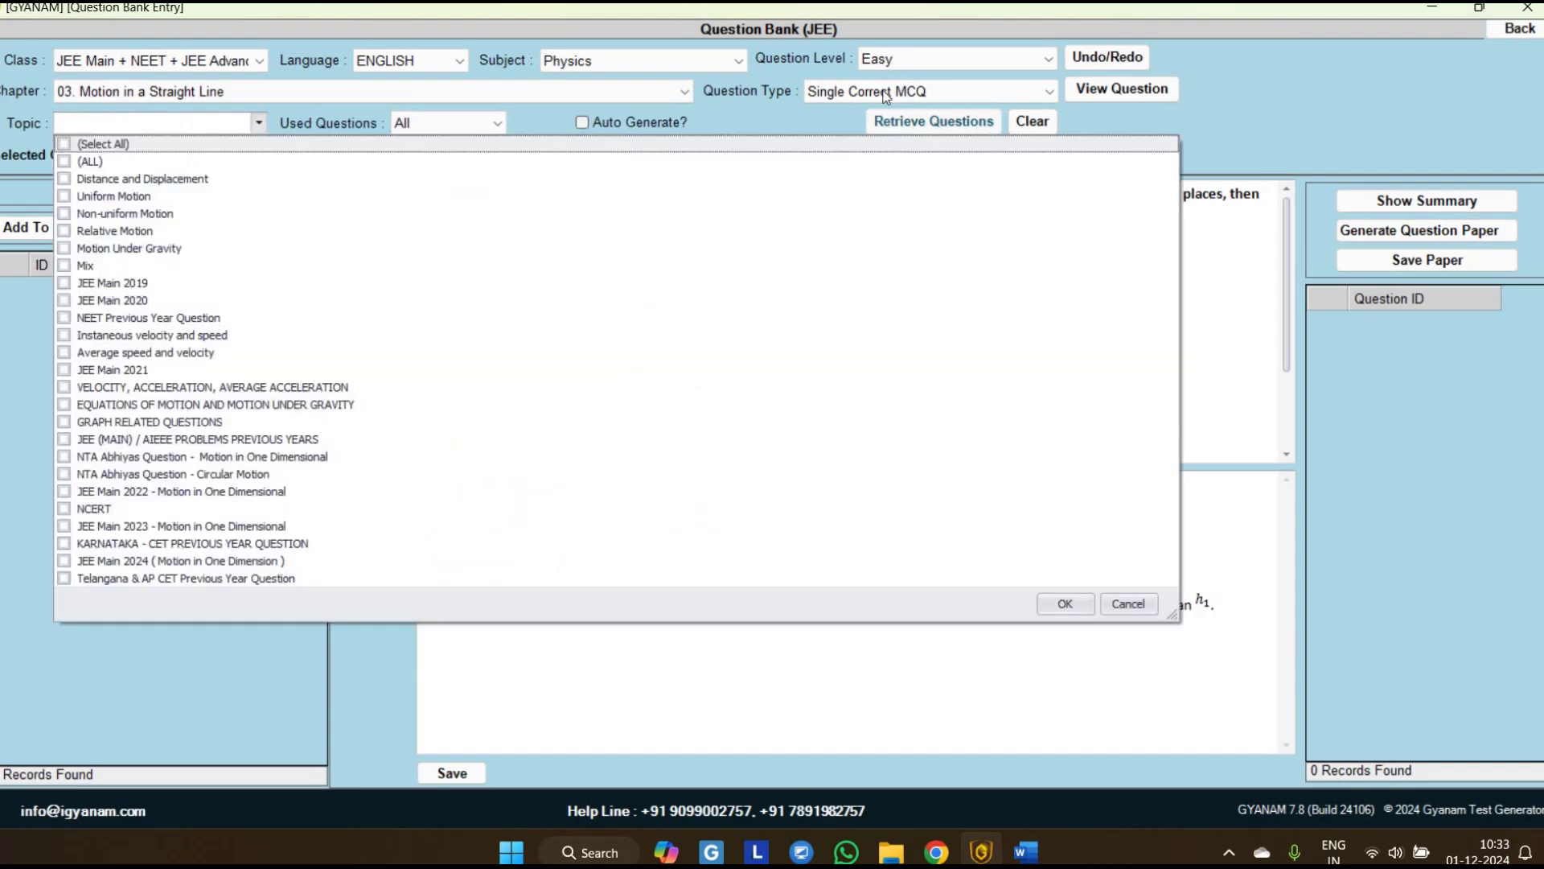
{"action": "key", "text": "Return"}
{"action": "key", "text": "Down"}
{"action": "key", "text": "Return"}
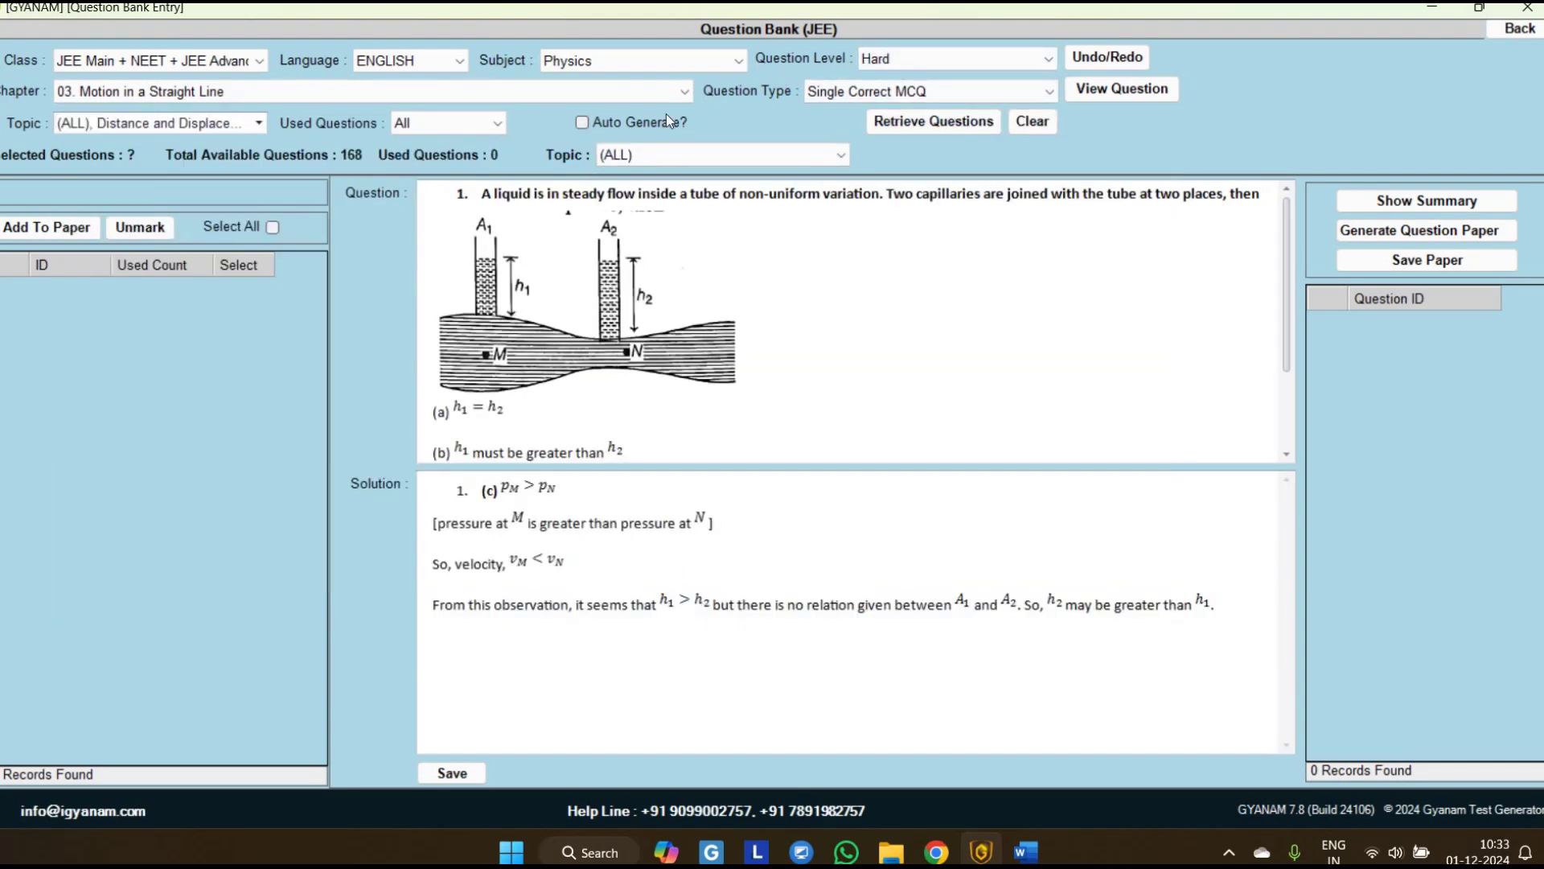
- Auto-generate 10 hard Single Correct MCQ questions from the Physics chapter Motion in a Straight Line
{"action": "left_click", "coordinate": [610, 124]}
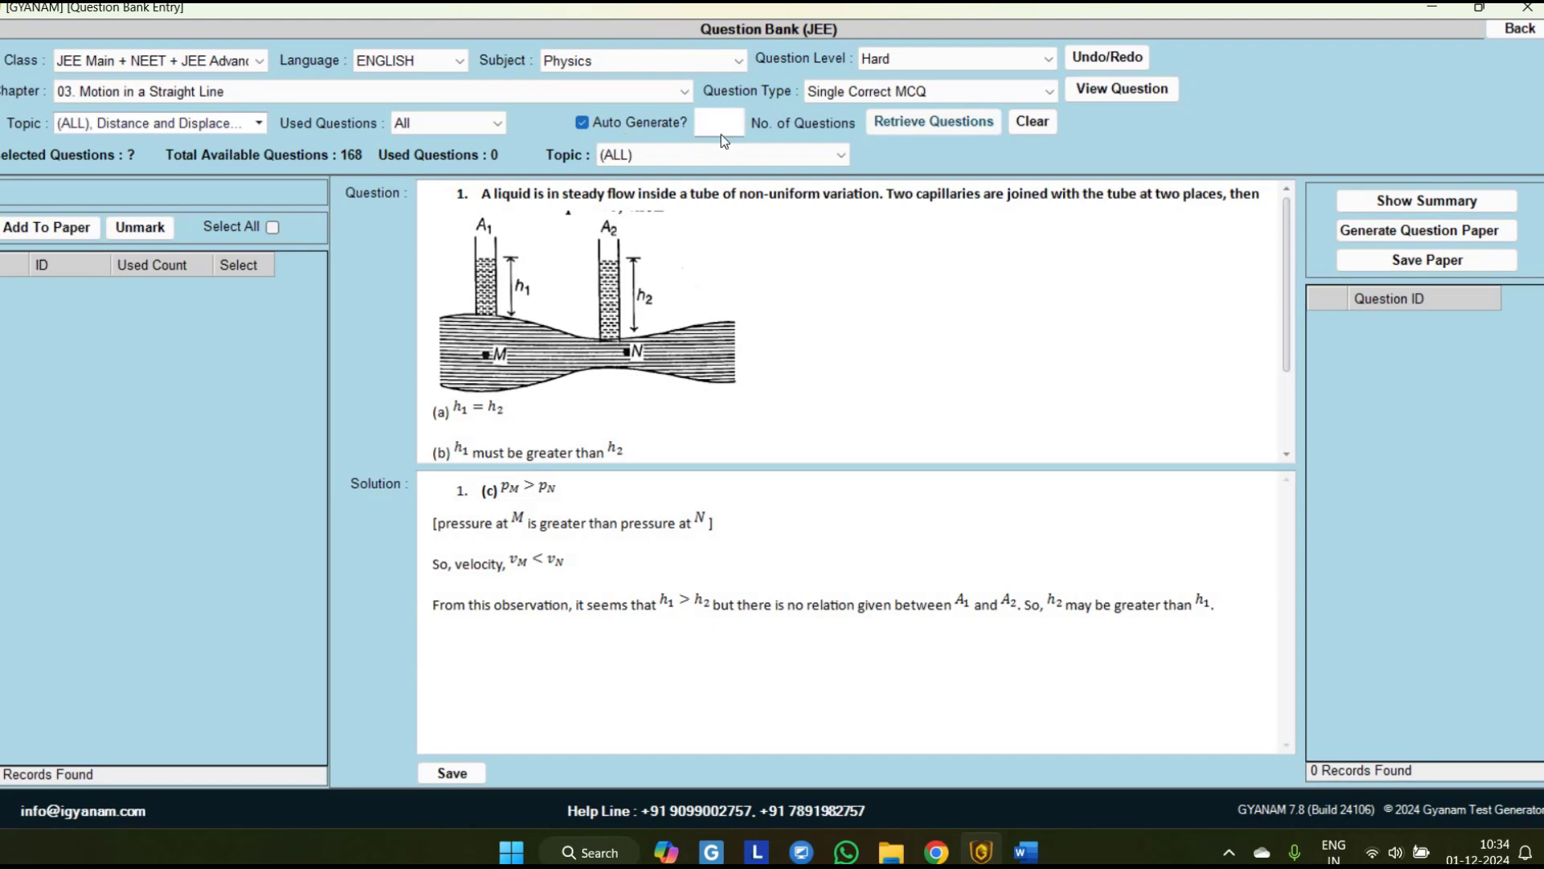
{"action": "left_click", "coordinate": [685, 129]}
{"action": "key", "text": "space"}
{"action": "left_click", "coordinate": [724, 127]}
{"action": "type", "text": "10"}
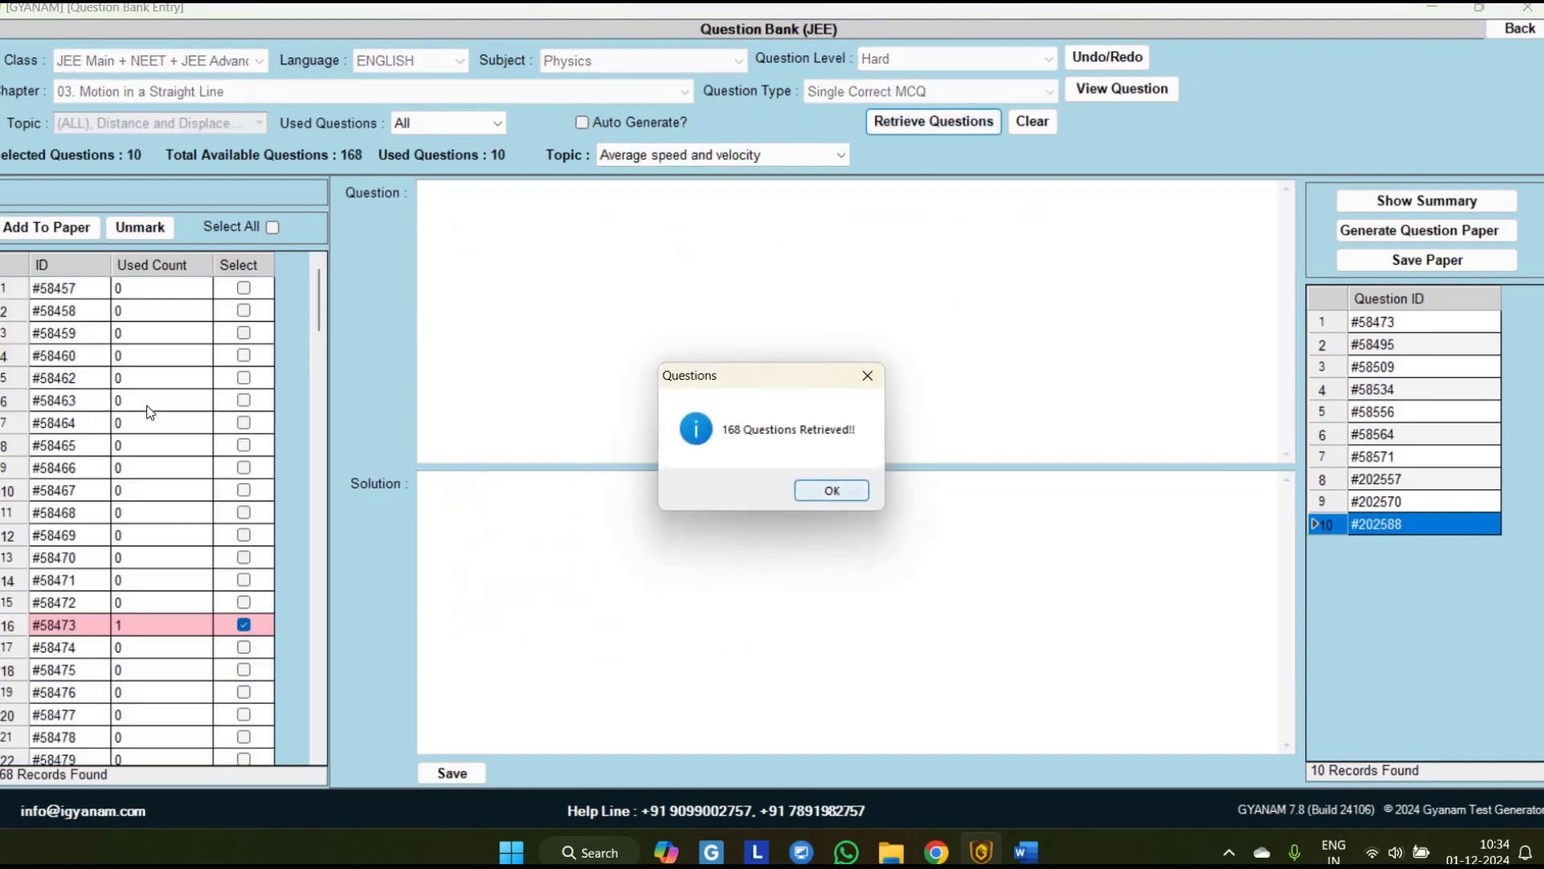
{"action": "key", "text": "Return"}
- Review the automatically selected Motion in a Straight Line questions and clear the retrieval
{"action": "scroll", "coordinate": [150, 413], "scroll_direction": "down", "scroll_amount": 16}
{"action": "scroll", "coordinate": [920, 153], "scroll_direction": "down", "scroll_amount": 11}
{"action": "key", "text": "Tab"}
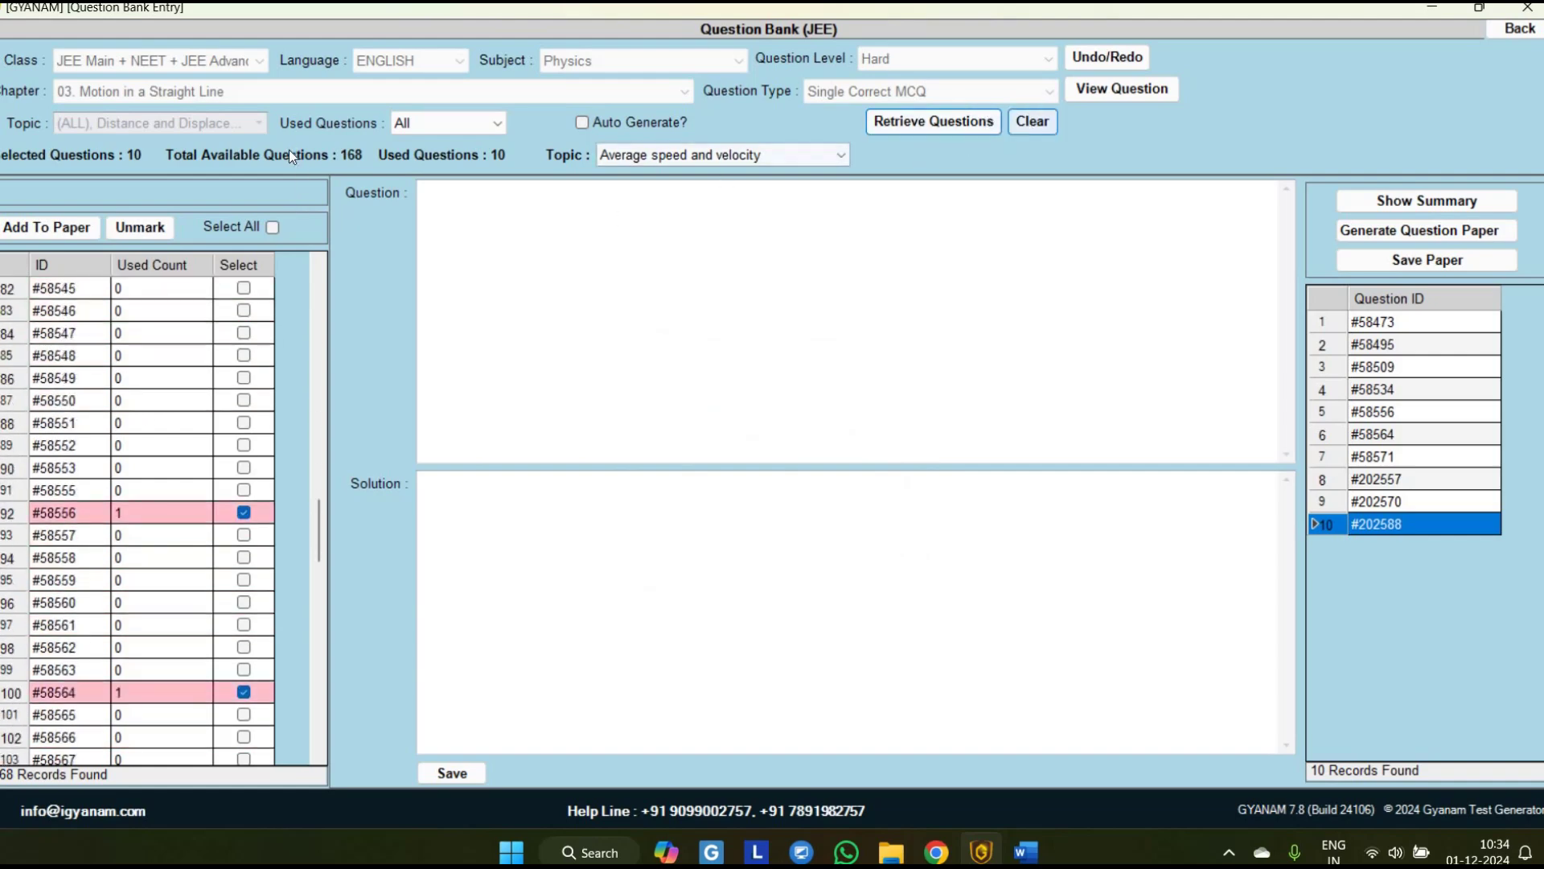
{"action": "key", "text": "Return"}
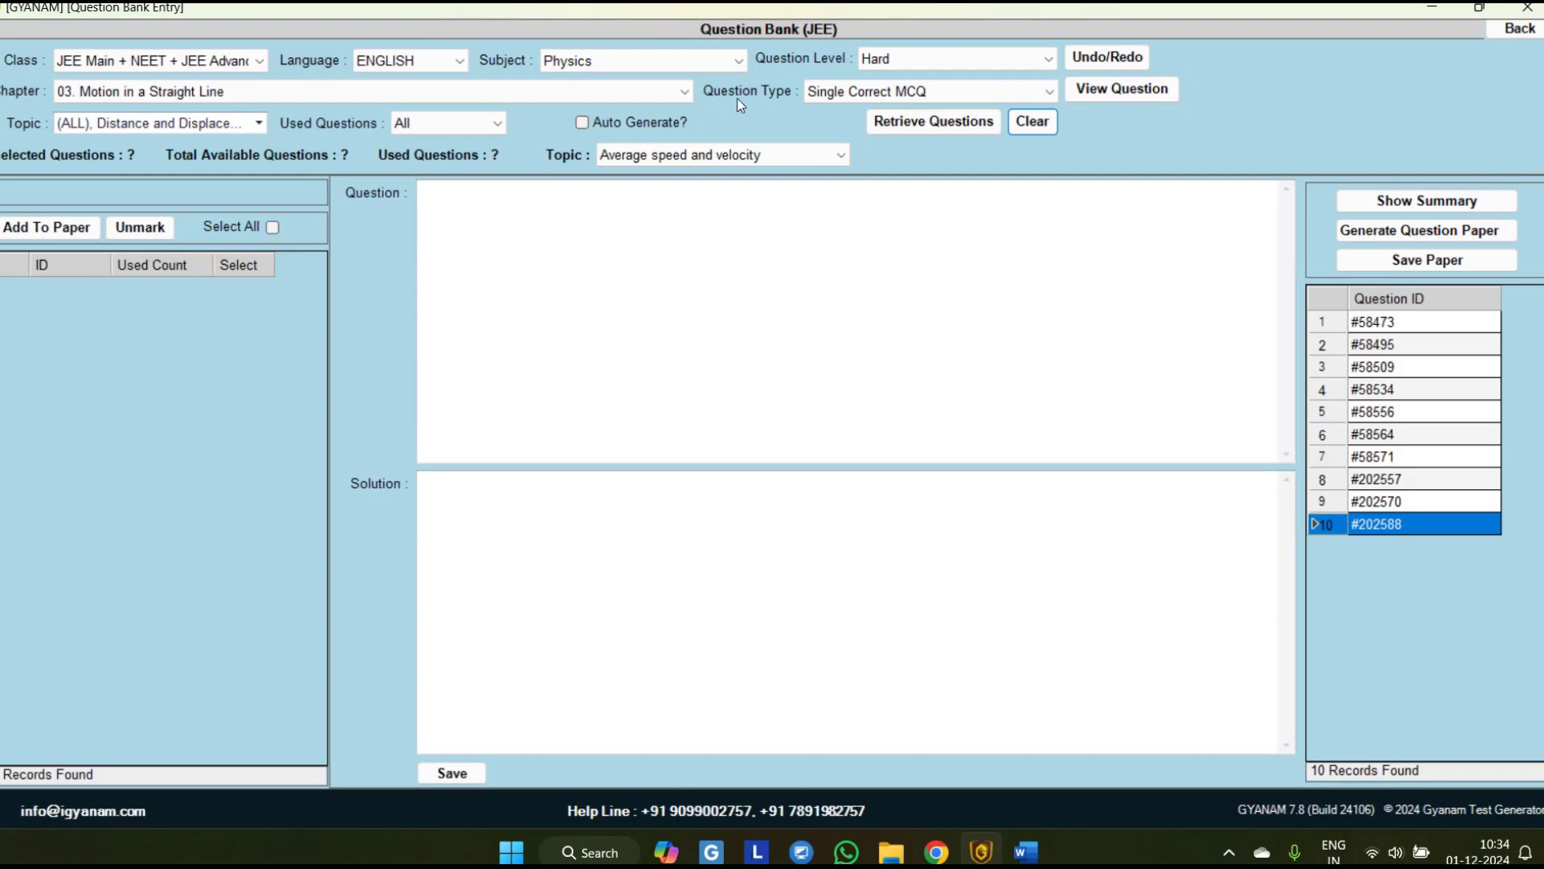
- Auto-generate 5 hard Numeric Response questions from the Physics chapter Motion in a Straight Line
{"action": "left_click", "coordinate": [856, 89]}
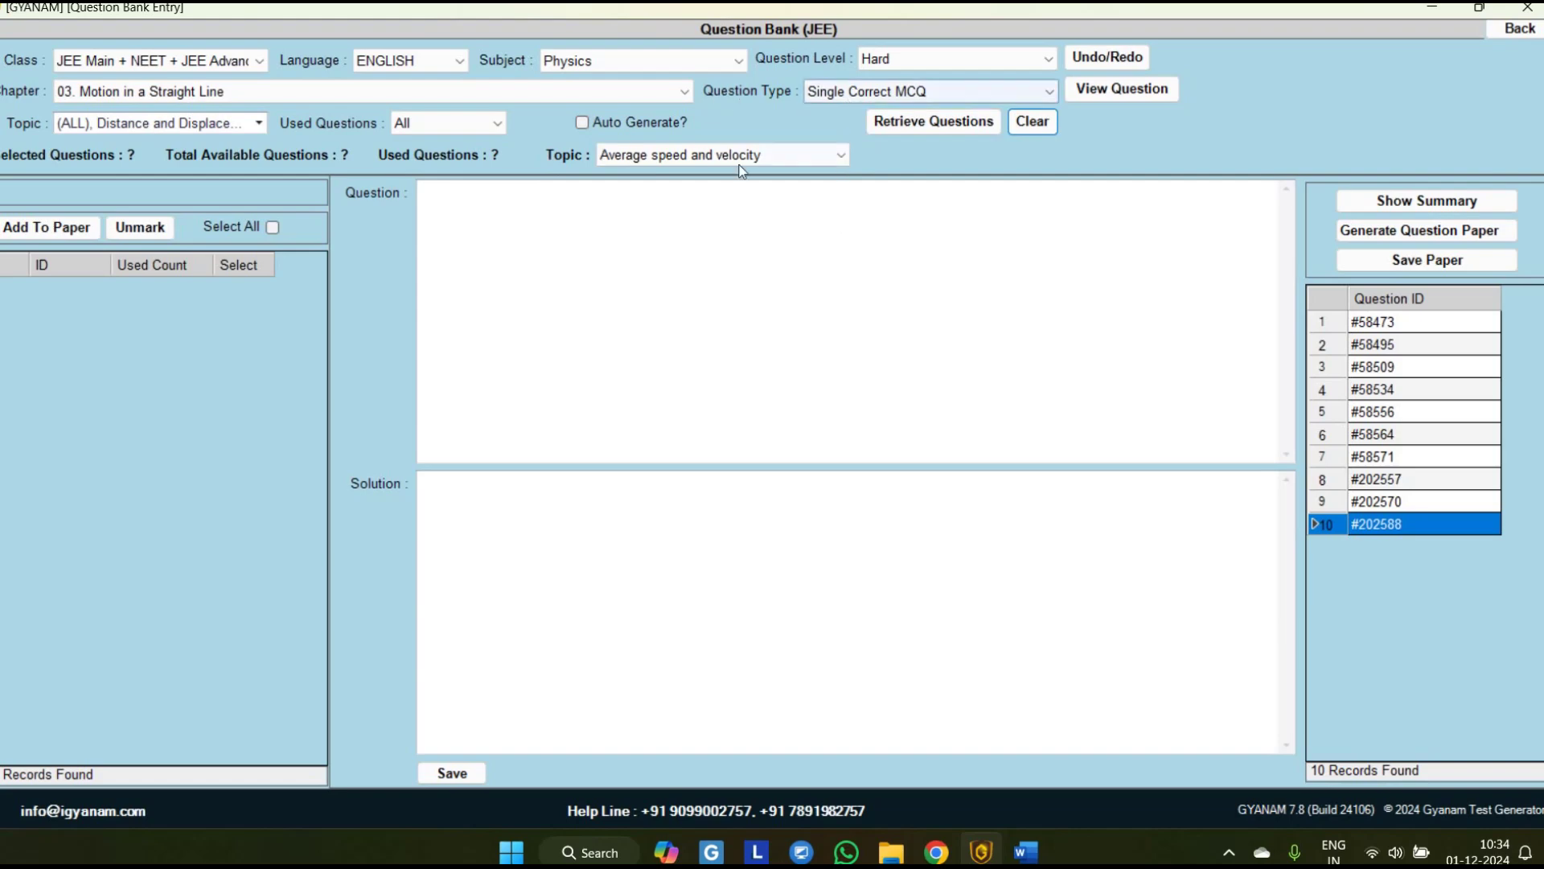
{"action": "left_click", "coordinate": [862, 210]}
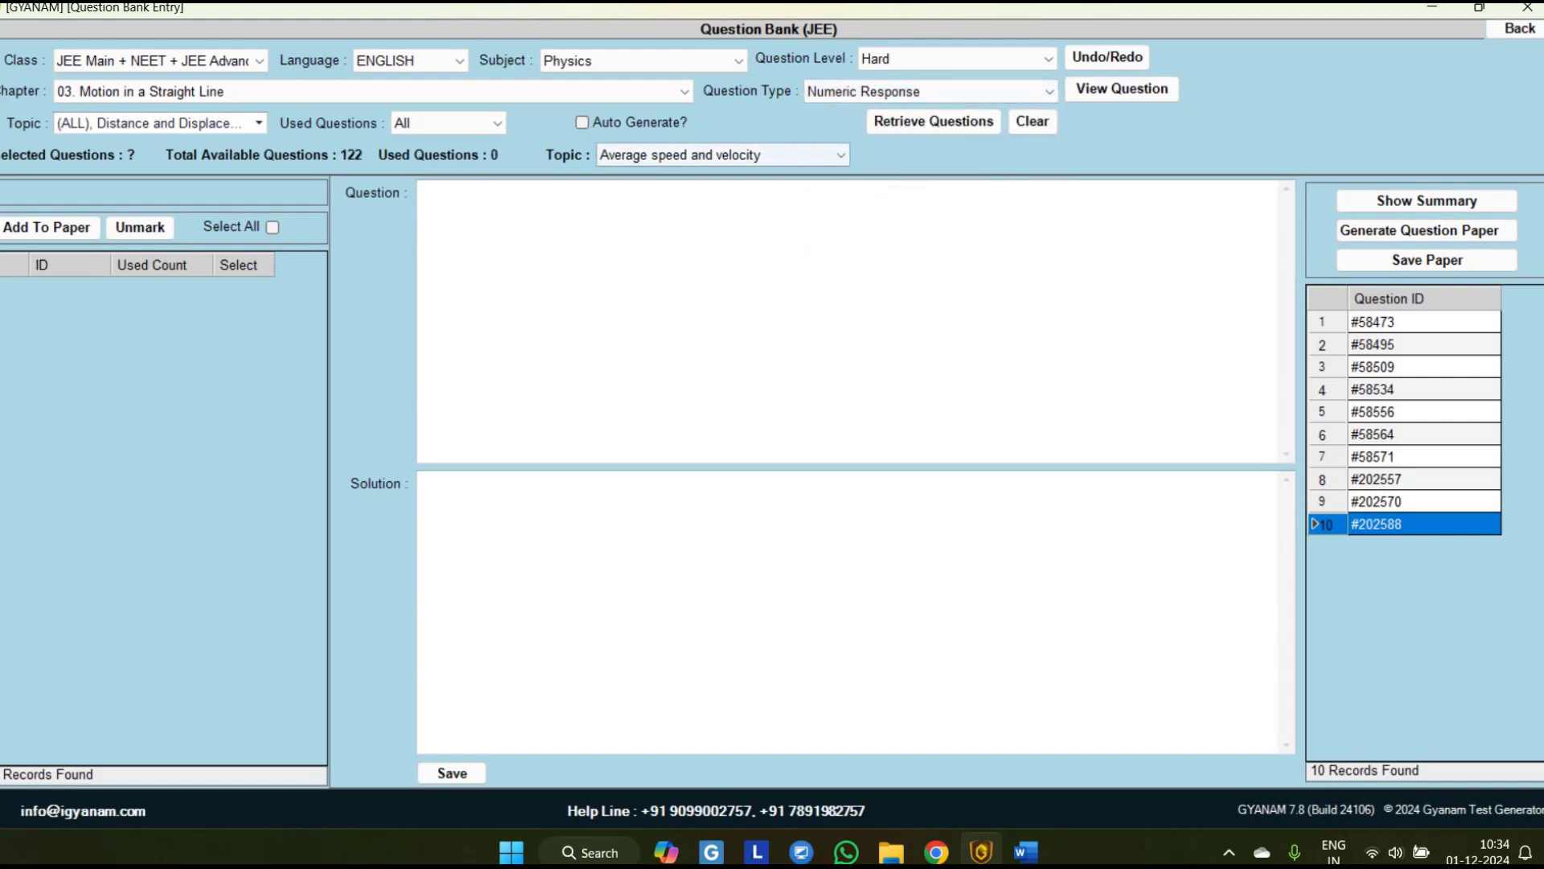
{"action": "left_click", "coordinate": [631, 123]}
{"action": "key", "text": "Tab"}
{"action": "type", "text": "5"}
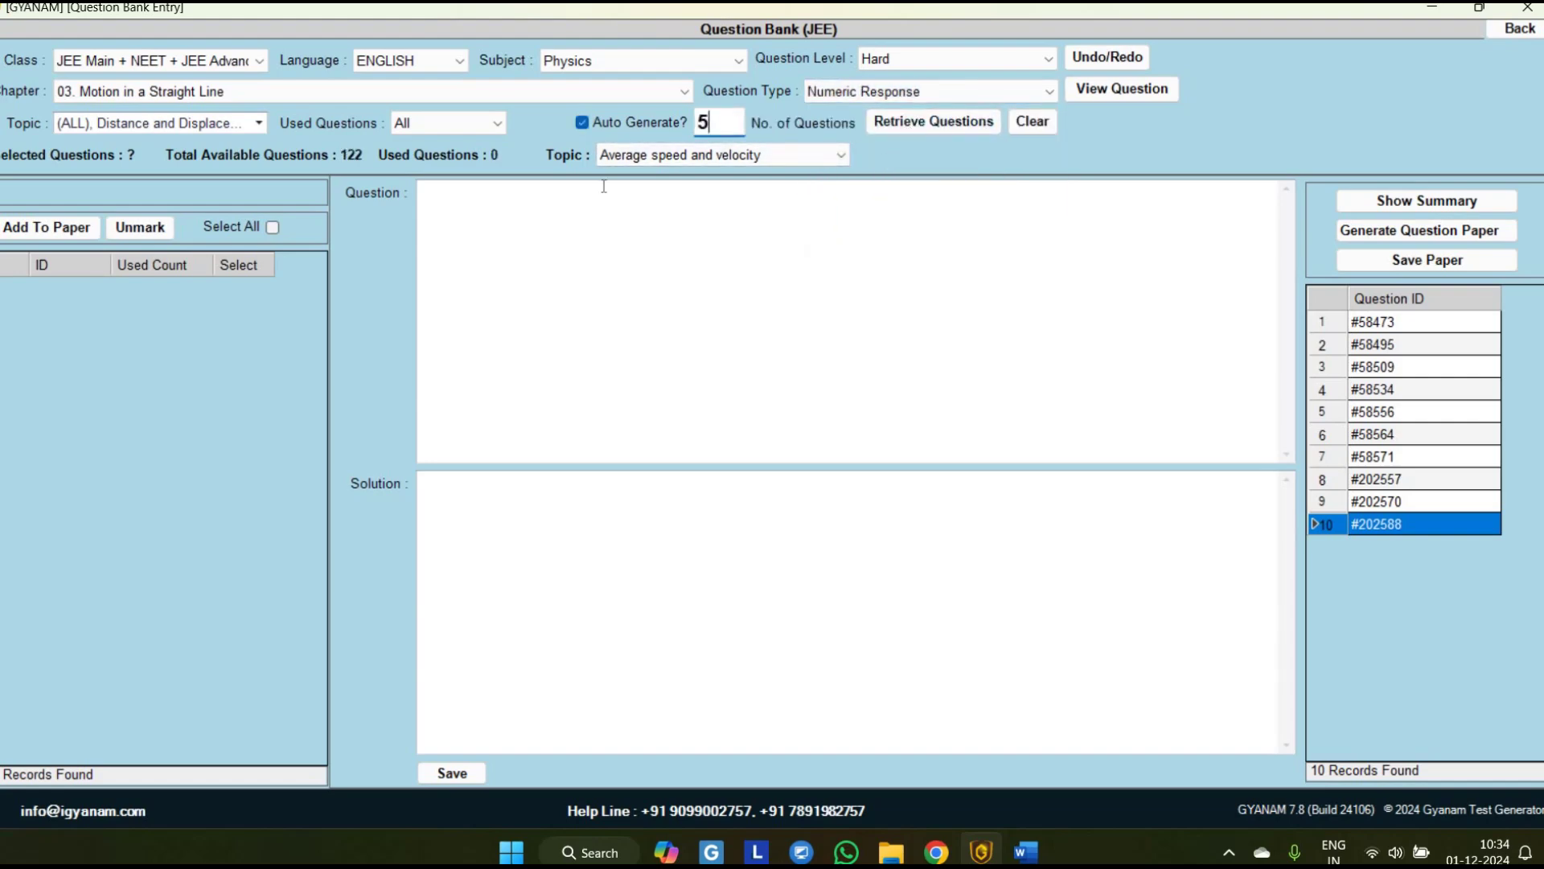
{"action": "key", "text": "Tab"}
{"action": "key", "text": "Return"}
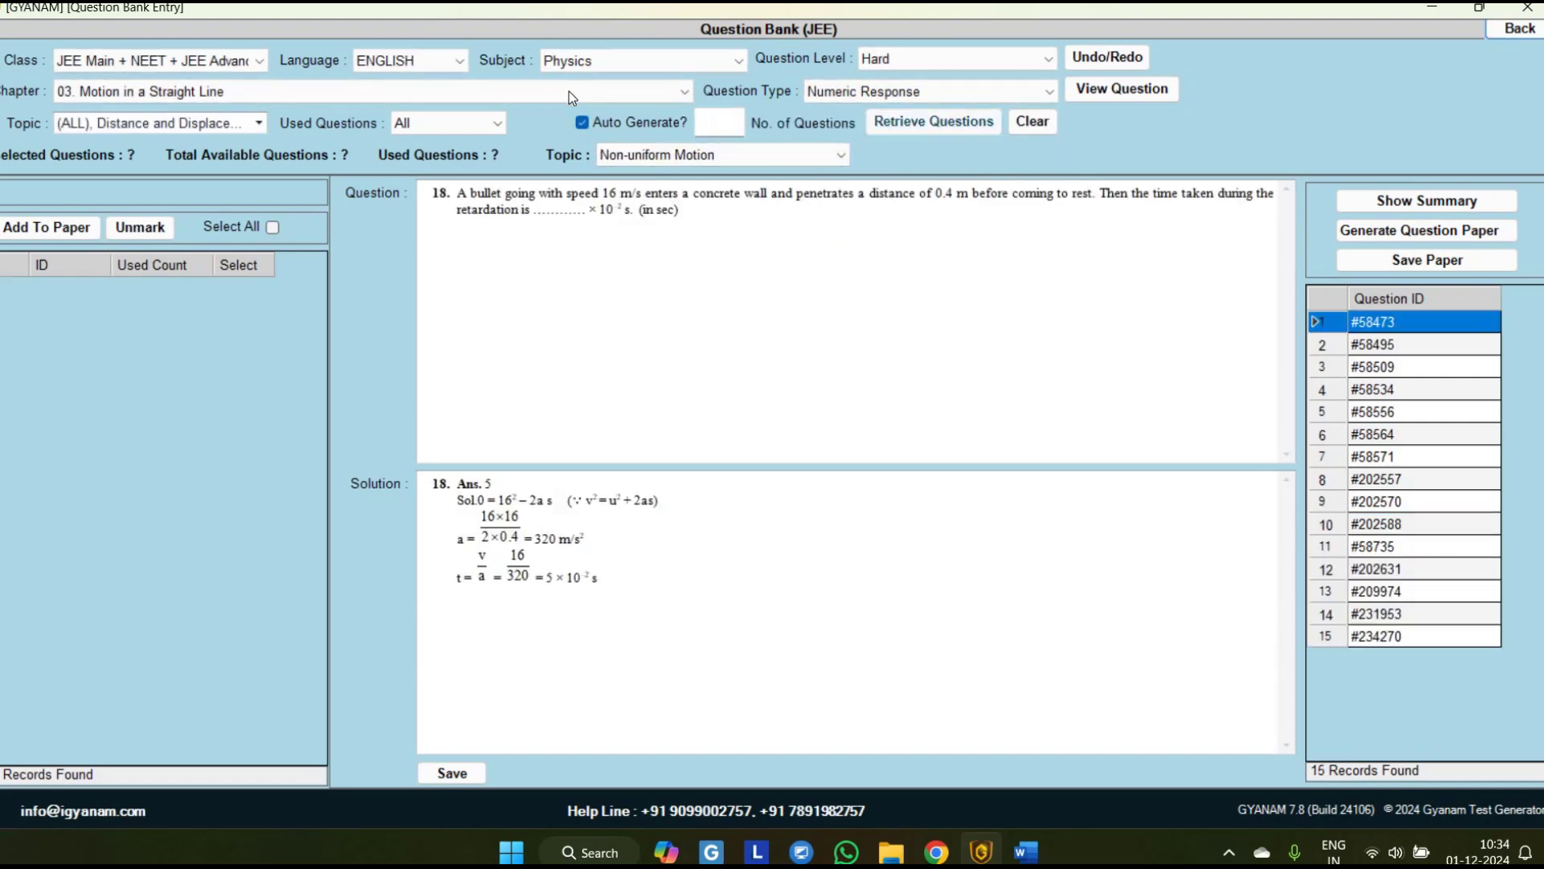
- Switch the subject to Chemistry and choose chapter 3. Chemical Bonding with all its topics
{"action": "left_click", "coordinate": [563, 62]}
{"action": "key", "text": "Down"}
{"action": "key", "text": "Tab"}
{"action": "key", "text": "Up"}
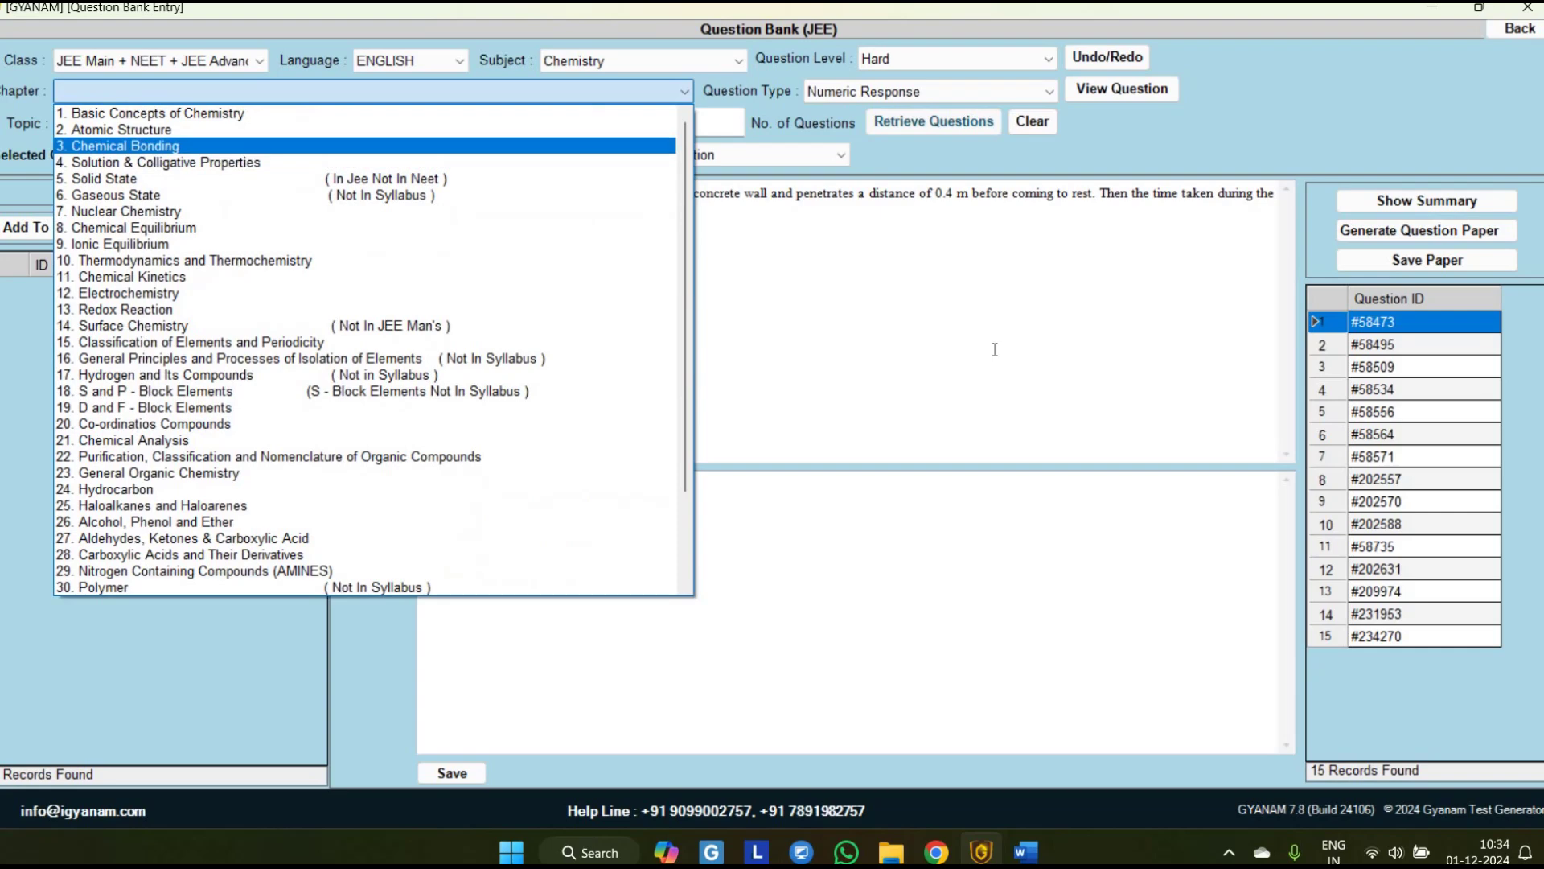
{"action": "key", "text": "Return"}
{"action": "key", "text": "Tab"}
{"action": "key", "text": "alt+Down"}
{"action": "key", "text": "Return"}
- Auto-generate 10 hard Single Correct MCQ questions from the Chemical Bonding chapter
{"action": "key", "text": "Tab"}
{"action": "key", "text": "alt+Down"}
{"action": "key", "text": "Return"}
{"action": "key", "text": "Tab"}
{"action": "type", "text": "10"}
{"action": "key", "text": "Tab"}
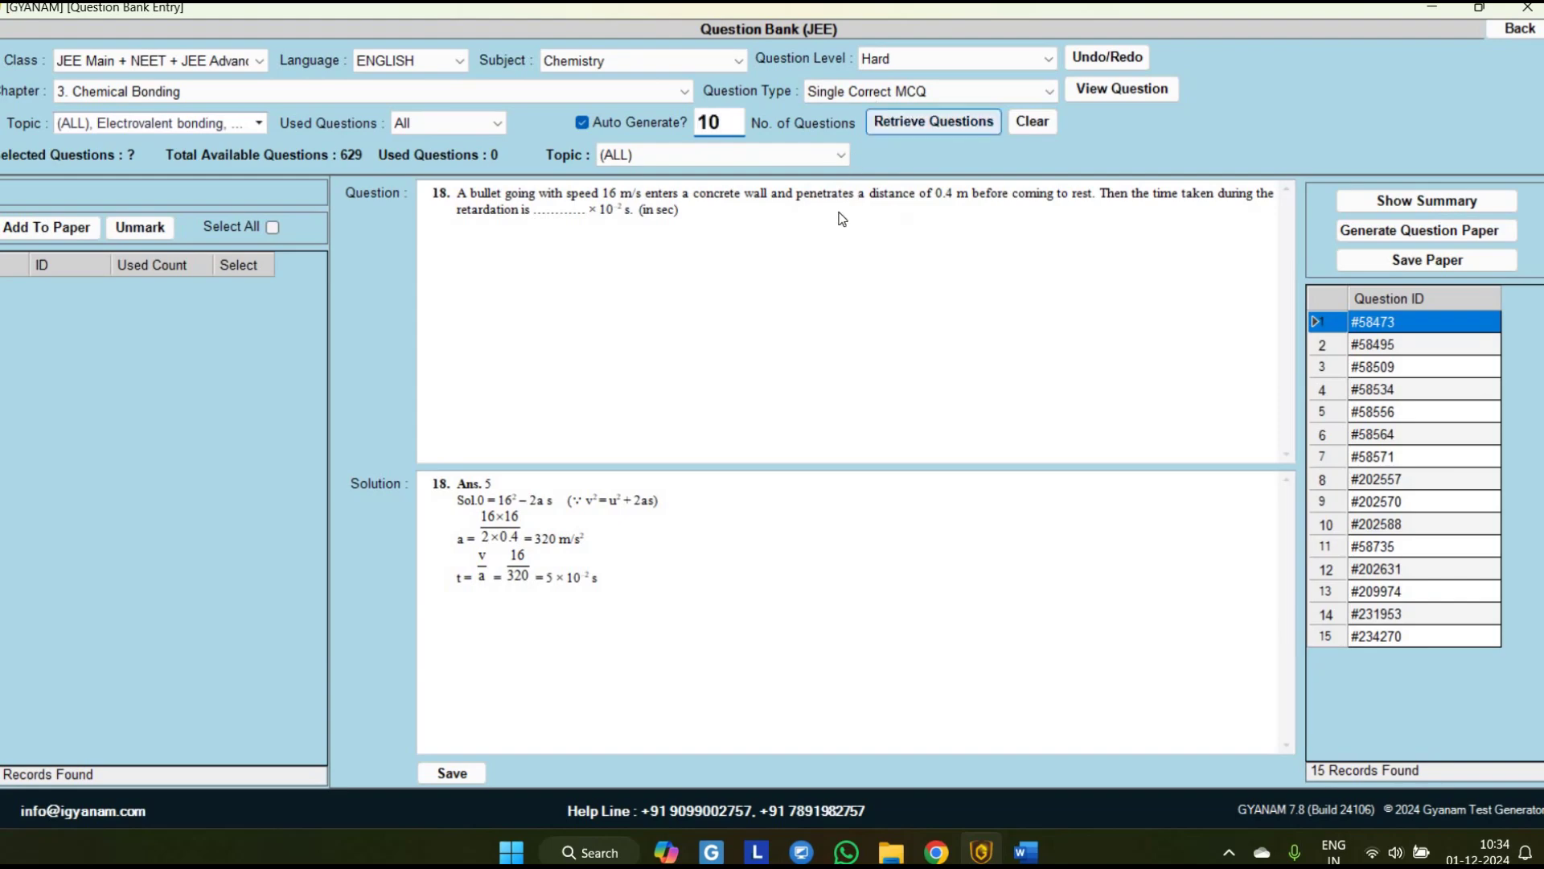
{"action": "key", "text": "Return"}
- Auto-generate 5 hard Numeric Response questions from the Chemical Bonding chapter
{"action": "key", "text": "alt+Down"}
{"action": "key", "text": "Down"}
{"action": "key", "text": "Return"}
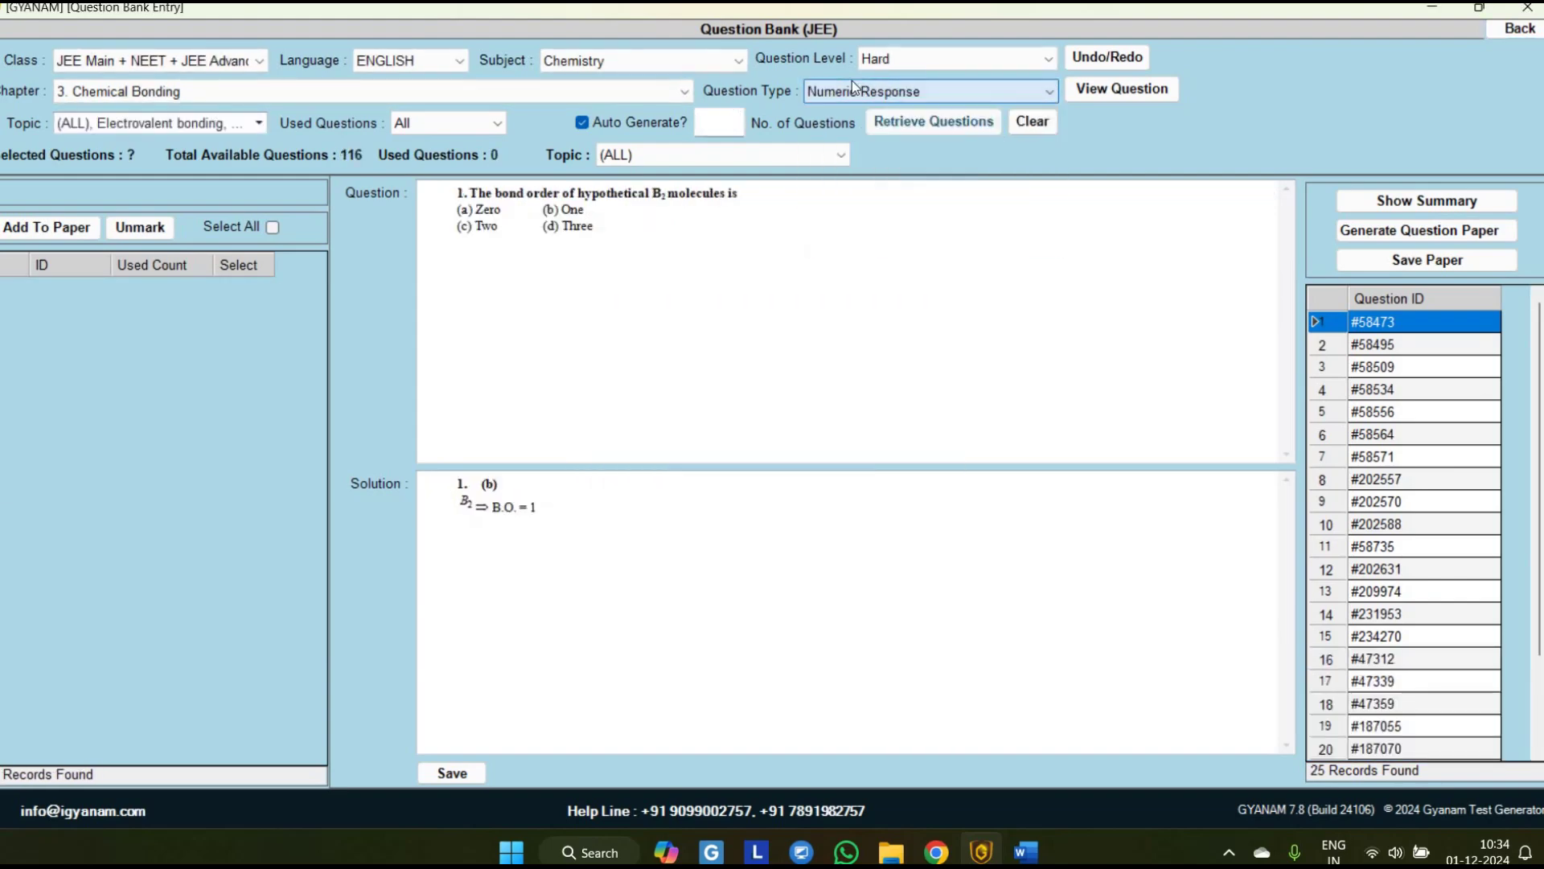
{"action": "key", "text": "Tab"}
{"action": "type", "text": "5"}
{"action": "key", "text": "Return"}
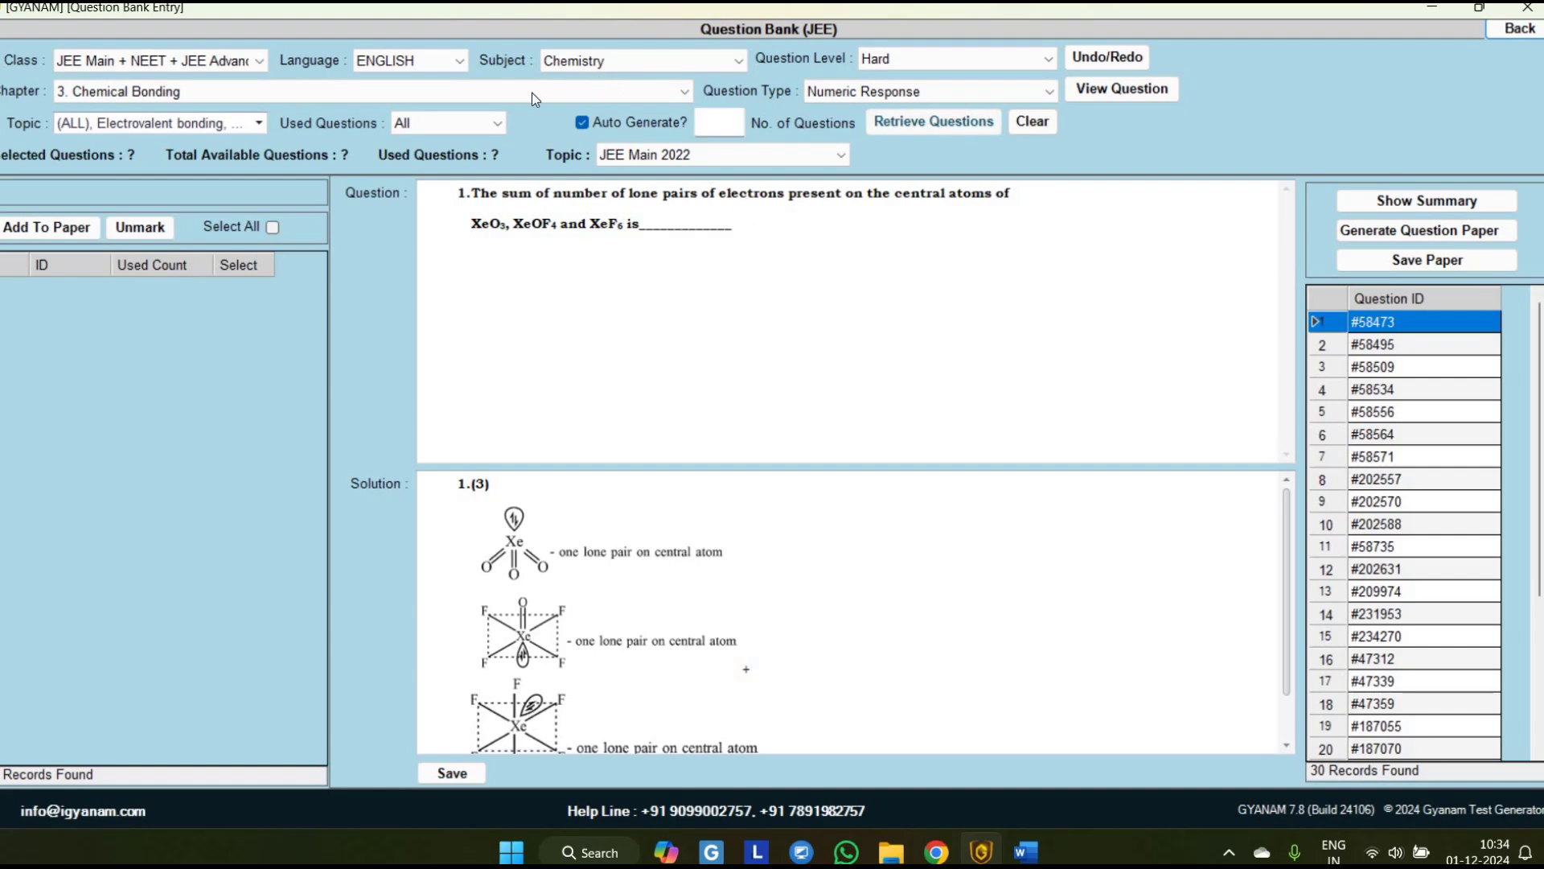
- Switch the subject to Maths and choose chapter 17. Coordinate Geometry with all its topics
{"action": "left_click", "coordinate": [611, 62]}
{"action": "left_click", "coordinate": [561, 82]}
{"action": "left_click", "coordinate": [274, 90]}
{"action": "left_click", "coordinate": [108, 390]}
{"action": "left_click", "coordinate": [193, 124]}
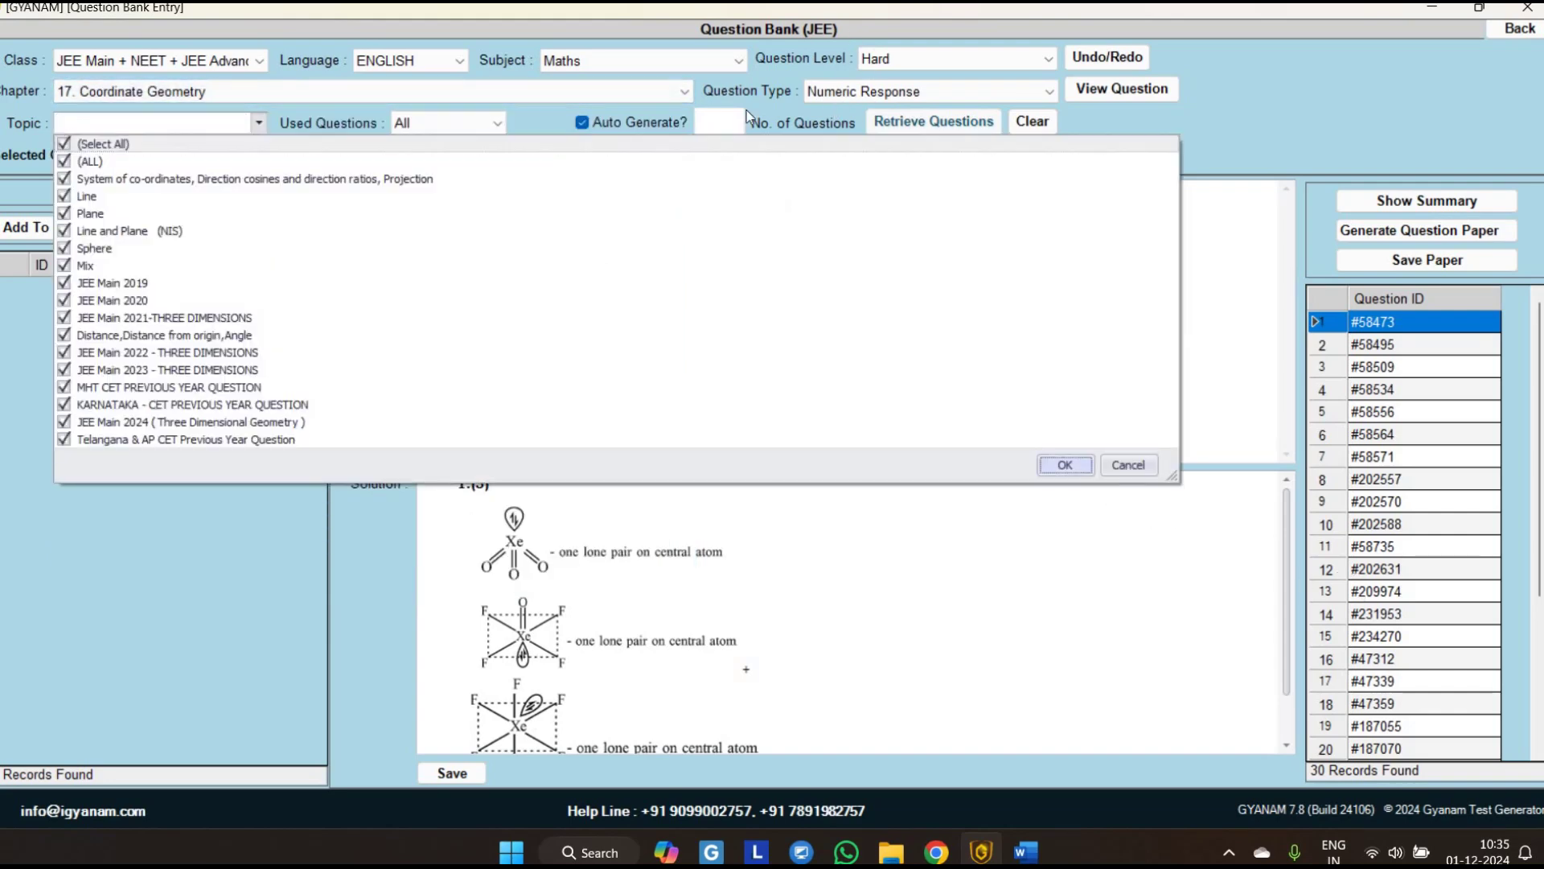
{"action": "left_click", "coordinate": [752, 109]}
- Auto-generate 10 hard Single Correct MCQ questions from the Coordinate Geometry chapter
{"action": "left_click", "coordinate": [925, 92]}
{"action": "left_click", "coordinate": [957, 112]}
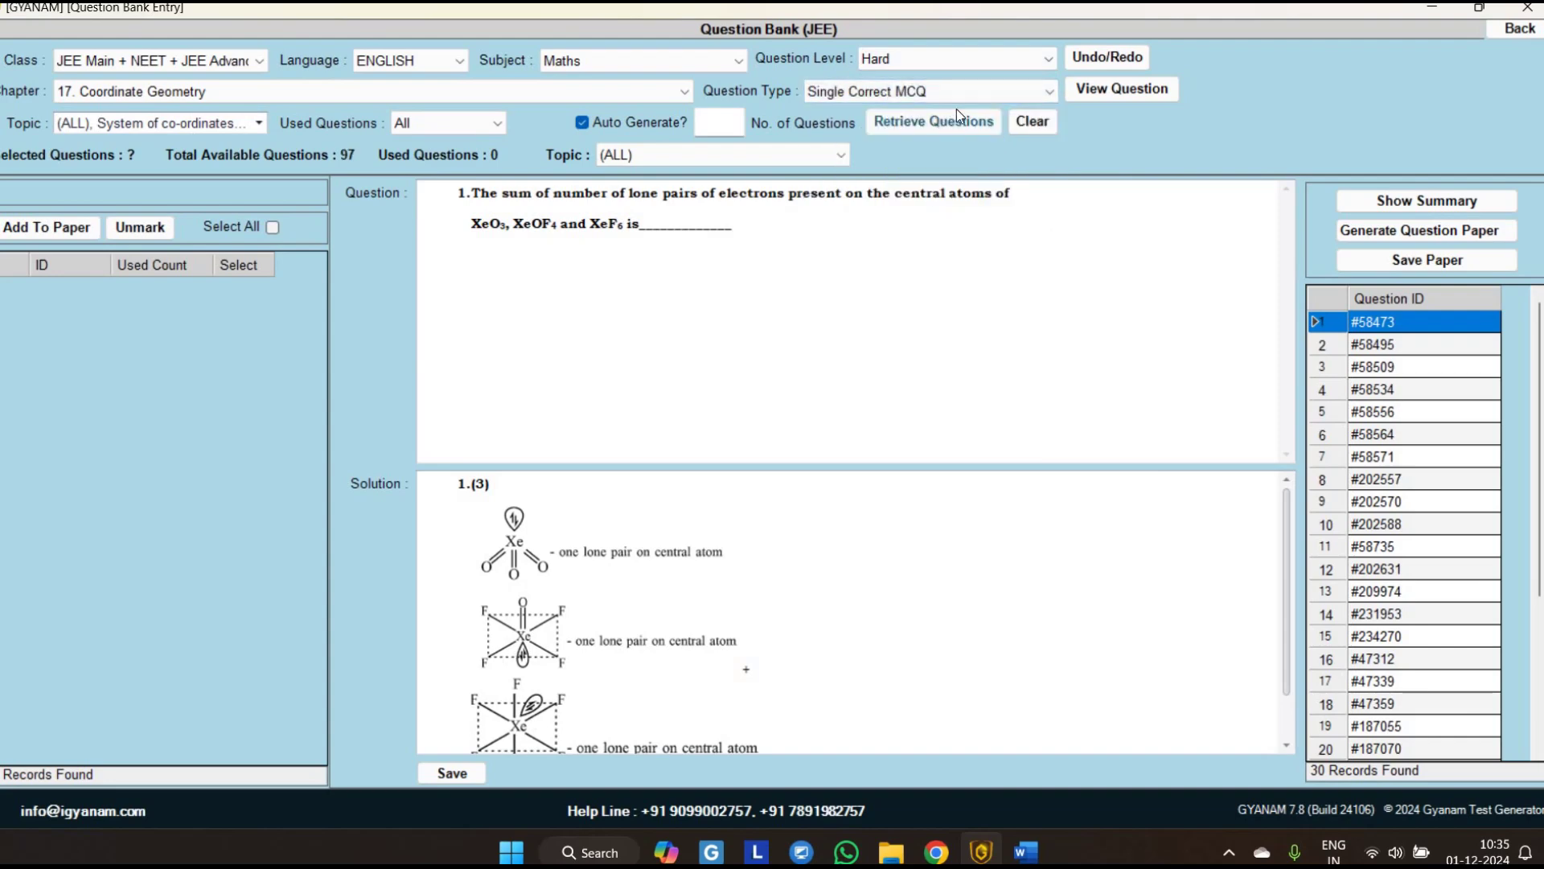
{"action": "type", "text": "10"}
{"action": "key", "text": "Tab"}
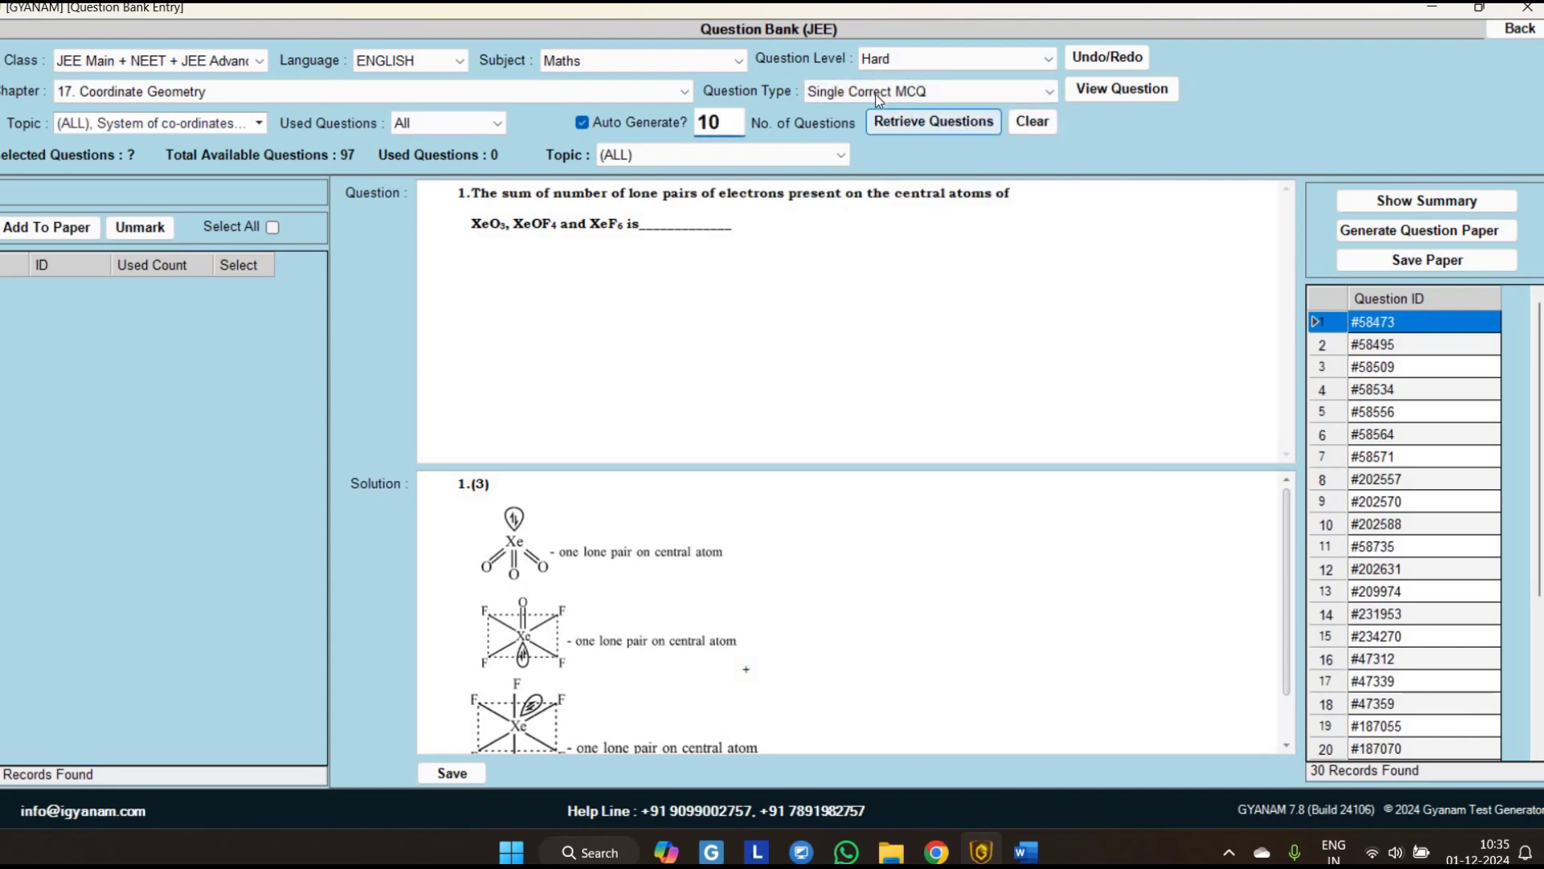
{"action": "key", "text": "Return"}
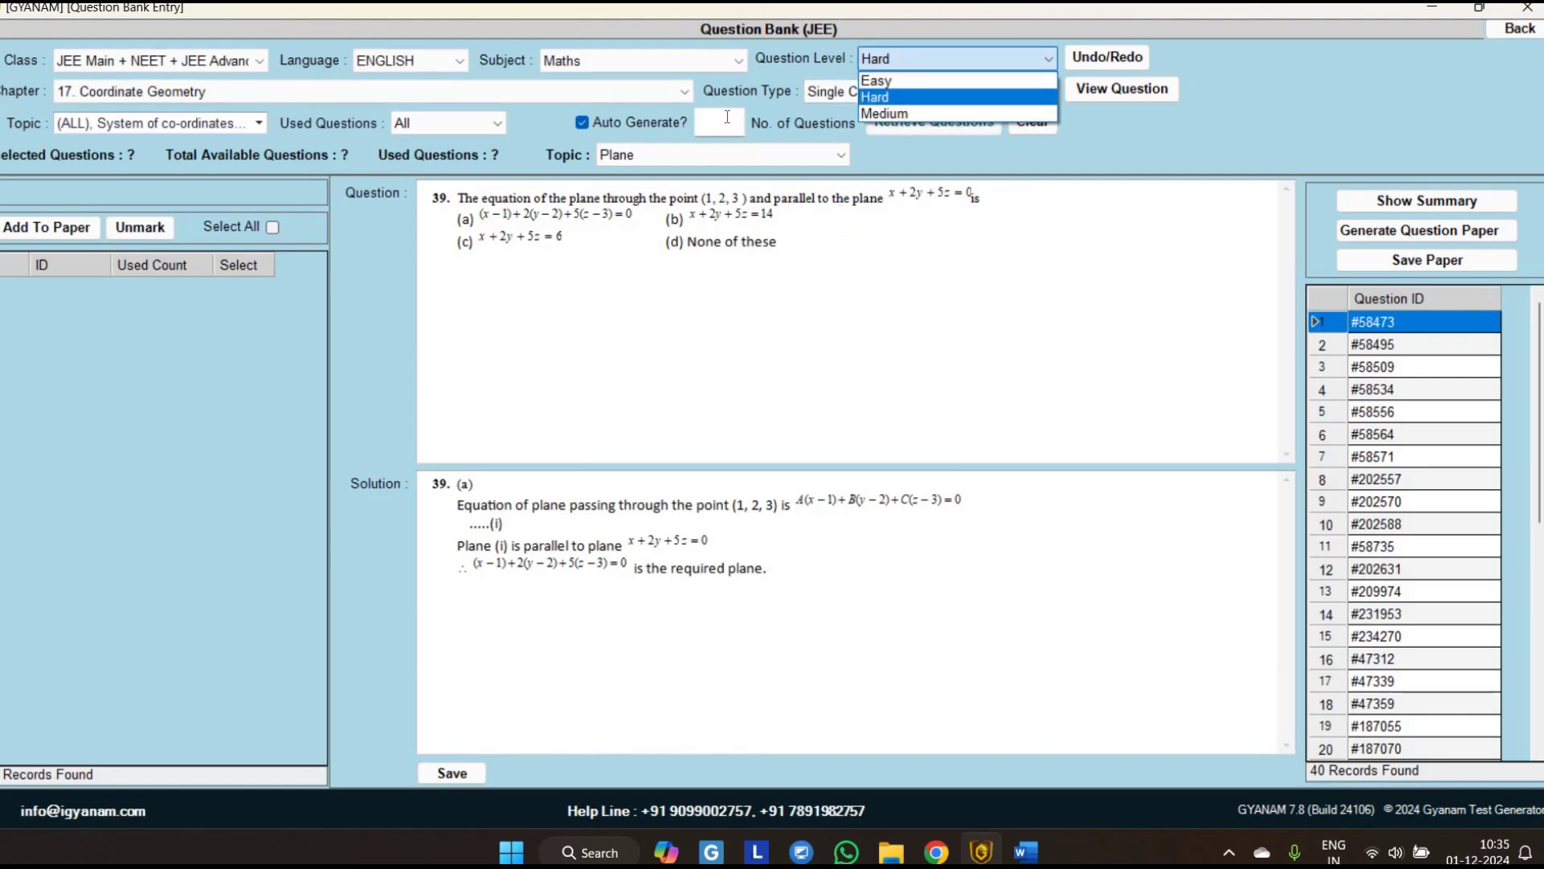
- Auto-generate 5 hard Numeric Response questions from the Coordinate Geometry chapter
{"action": "left_click", "coordinate": [875, 97]}
{"action": "left_click", "coordinate": [925, 91]}
{"action": "left_click", "coordinate": [884, 211]}
{"action": "key", "text": "Tab"}
{"action": "type", "text": "5"}
{"action": "key", "text": "Tab"}
{"action": "key", "text": "Return"}
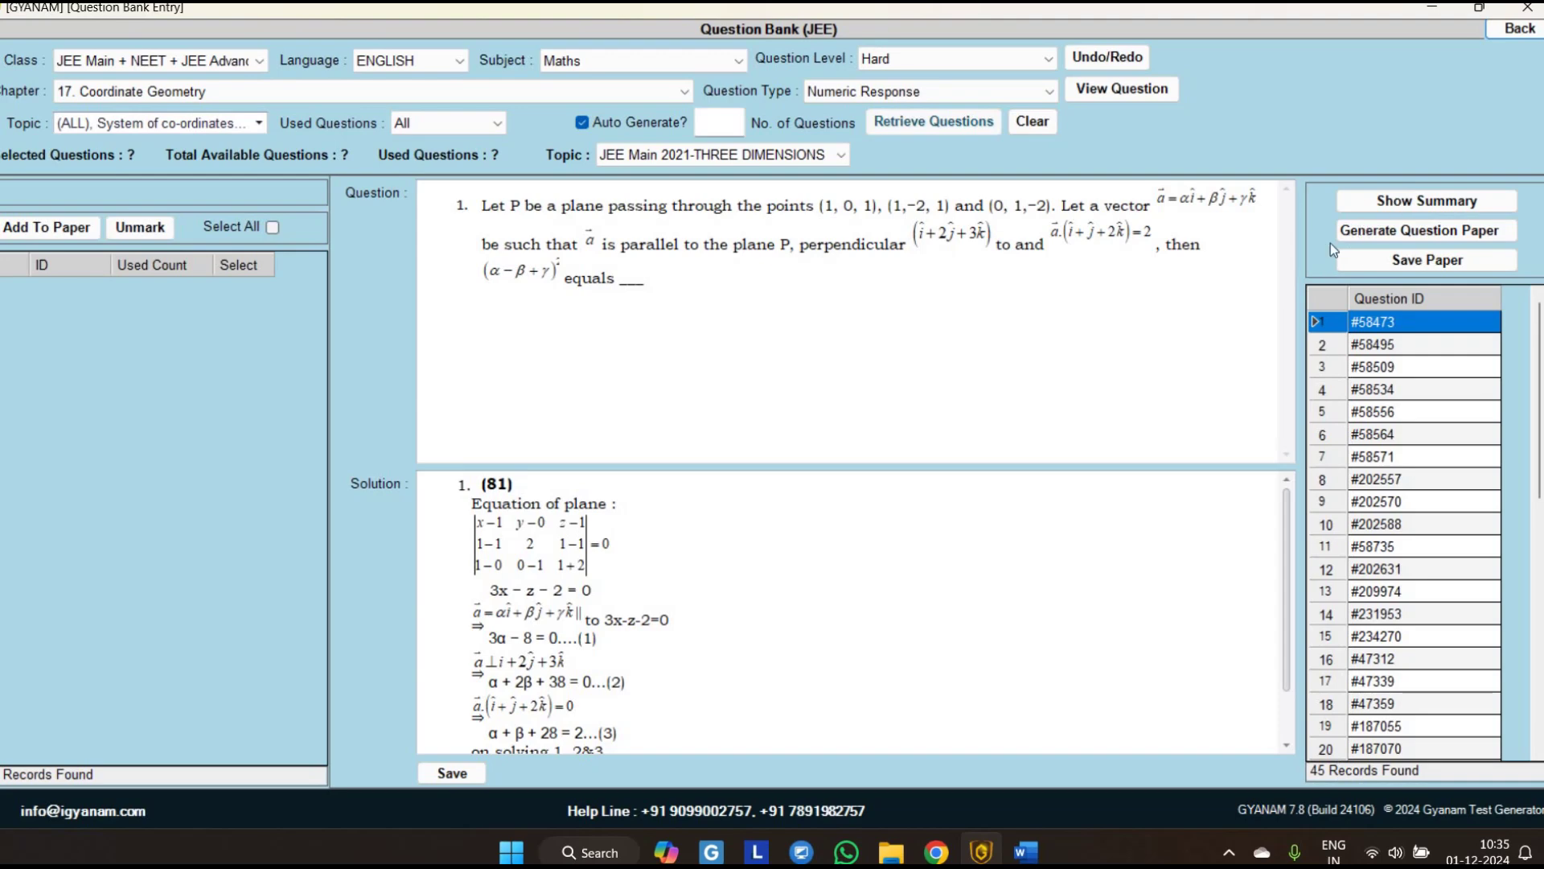
- Review the selected question summary and generate the question paper with the Blank template, starting the numbering at 1
{"action": "left_click", "coordinate": [1426, 201]}
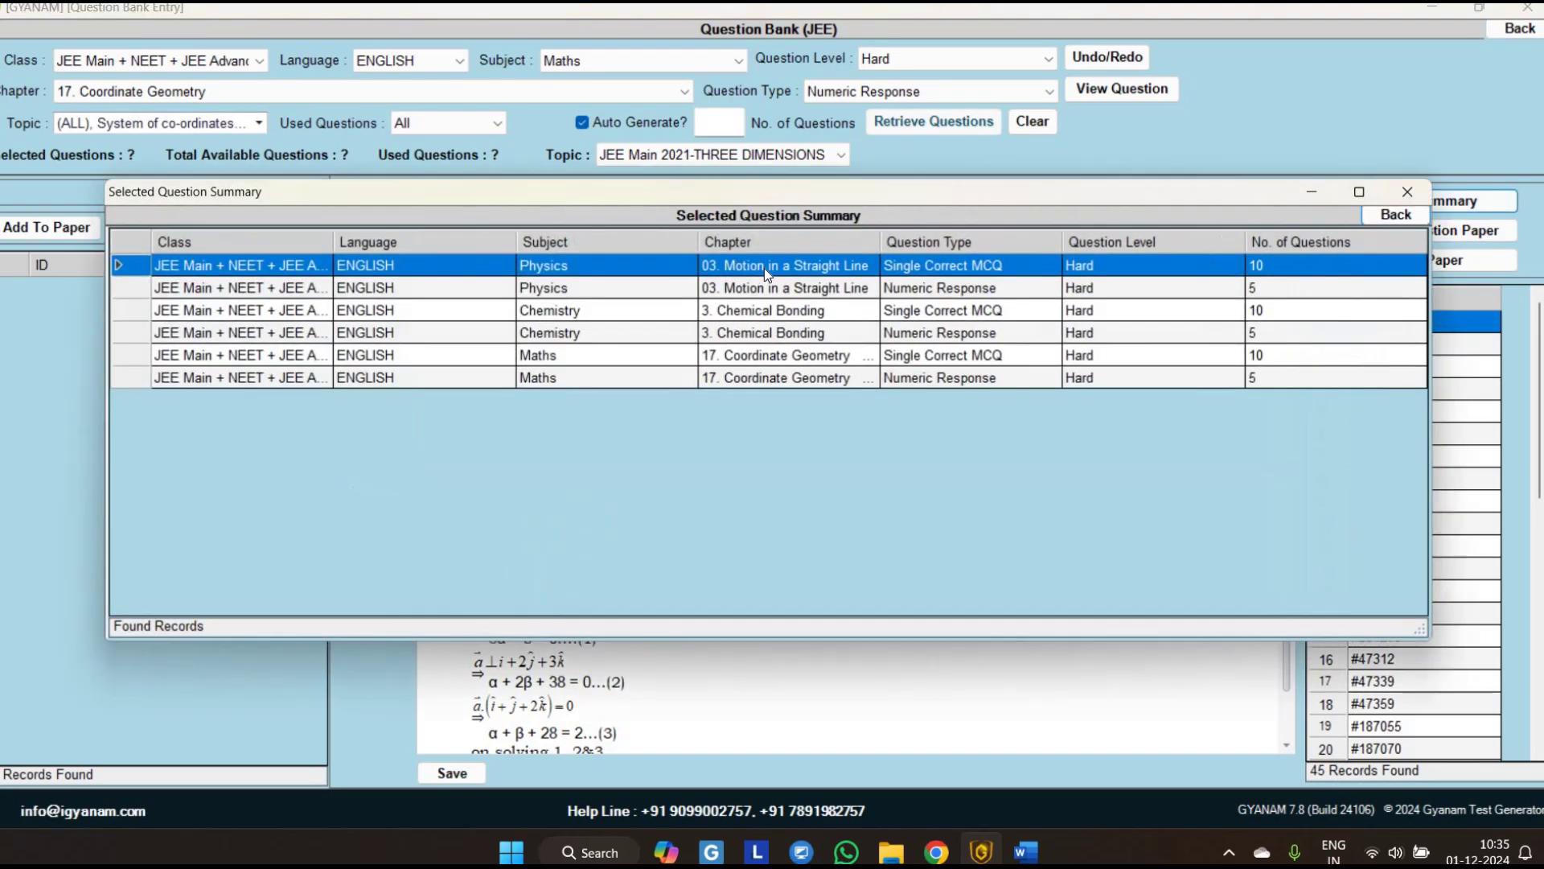
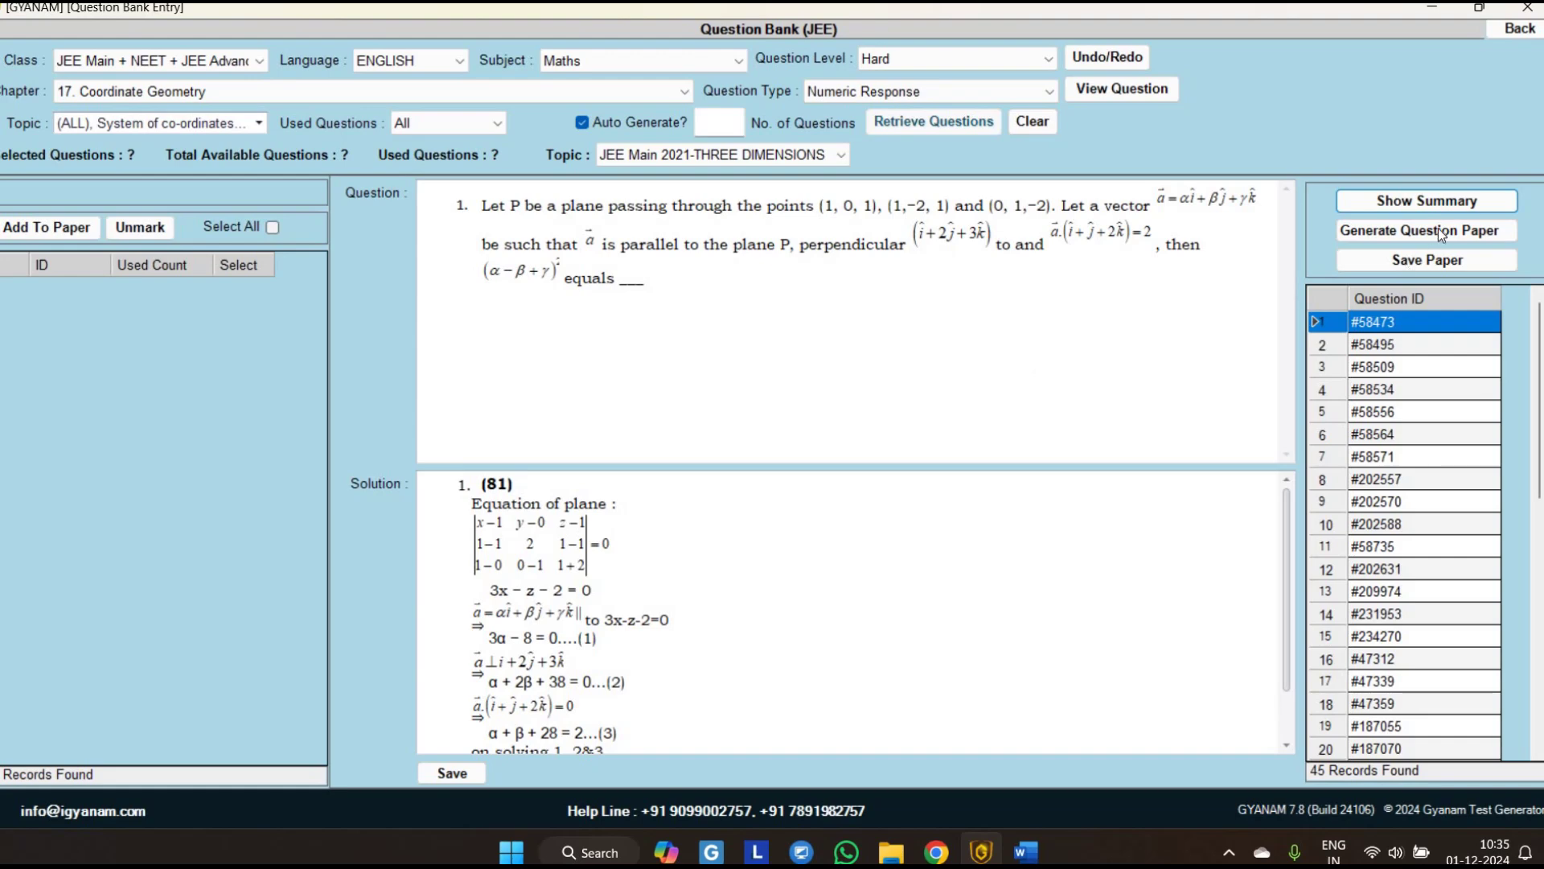
{"action": "left_click", "coordinate": [1438, 228]}
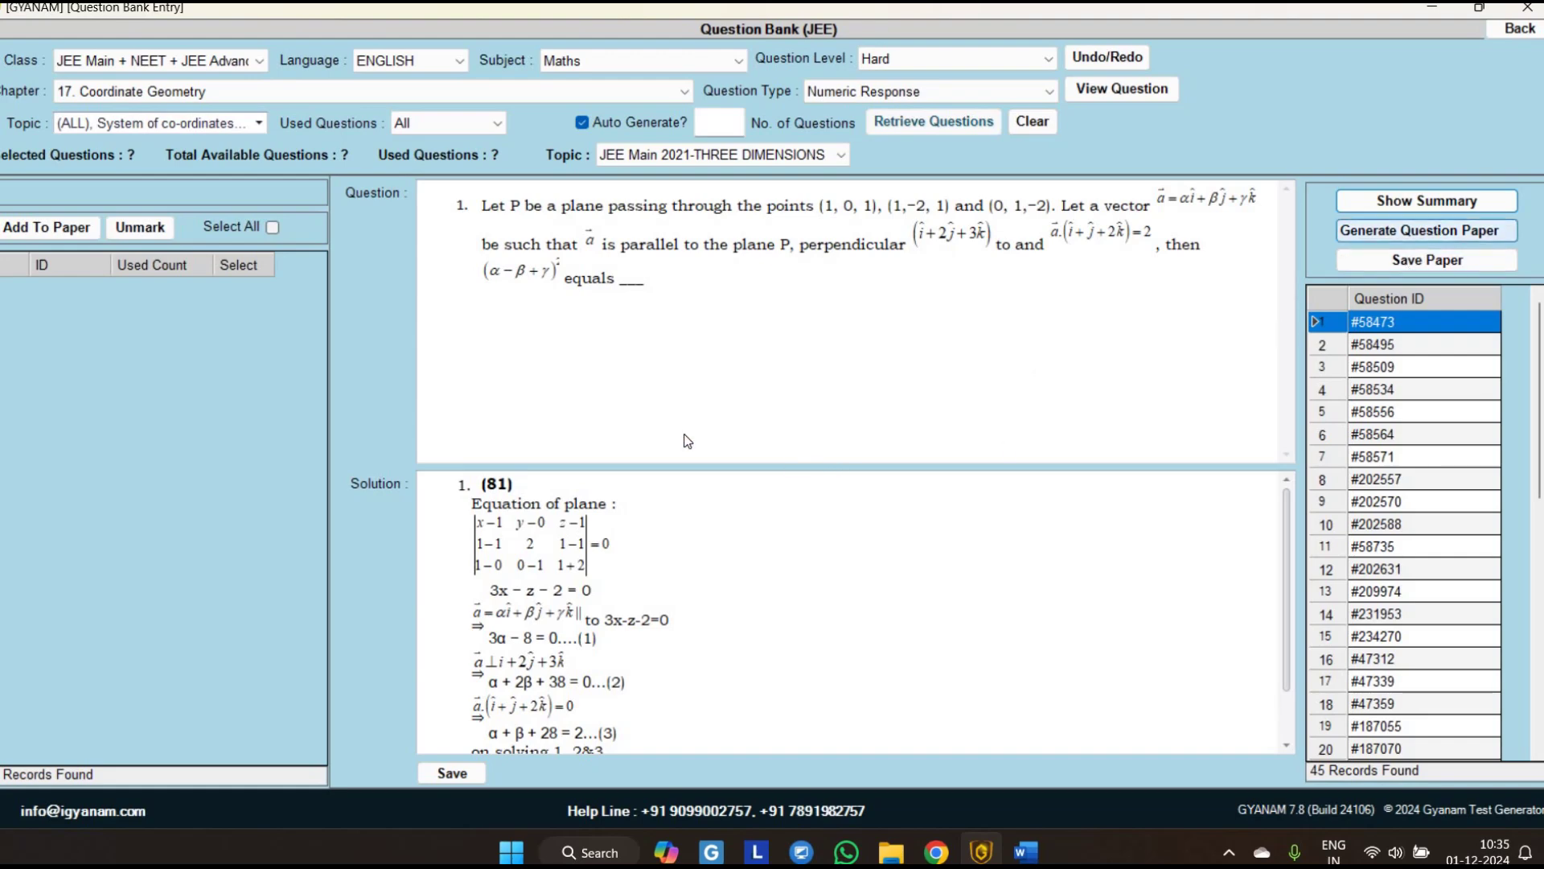
{"action": "left_click", "coordinate": [772, 427]}
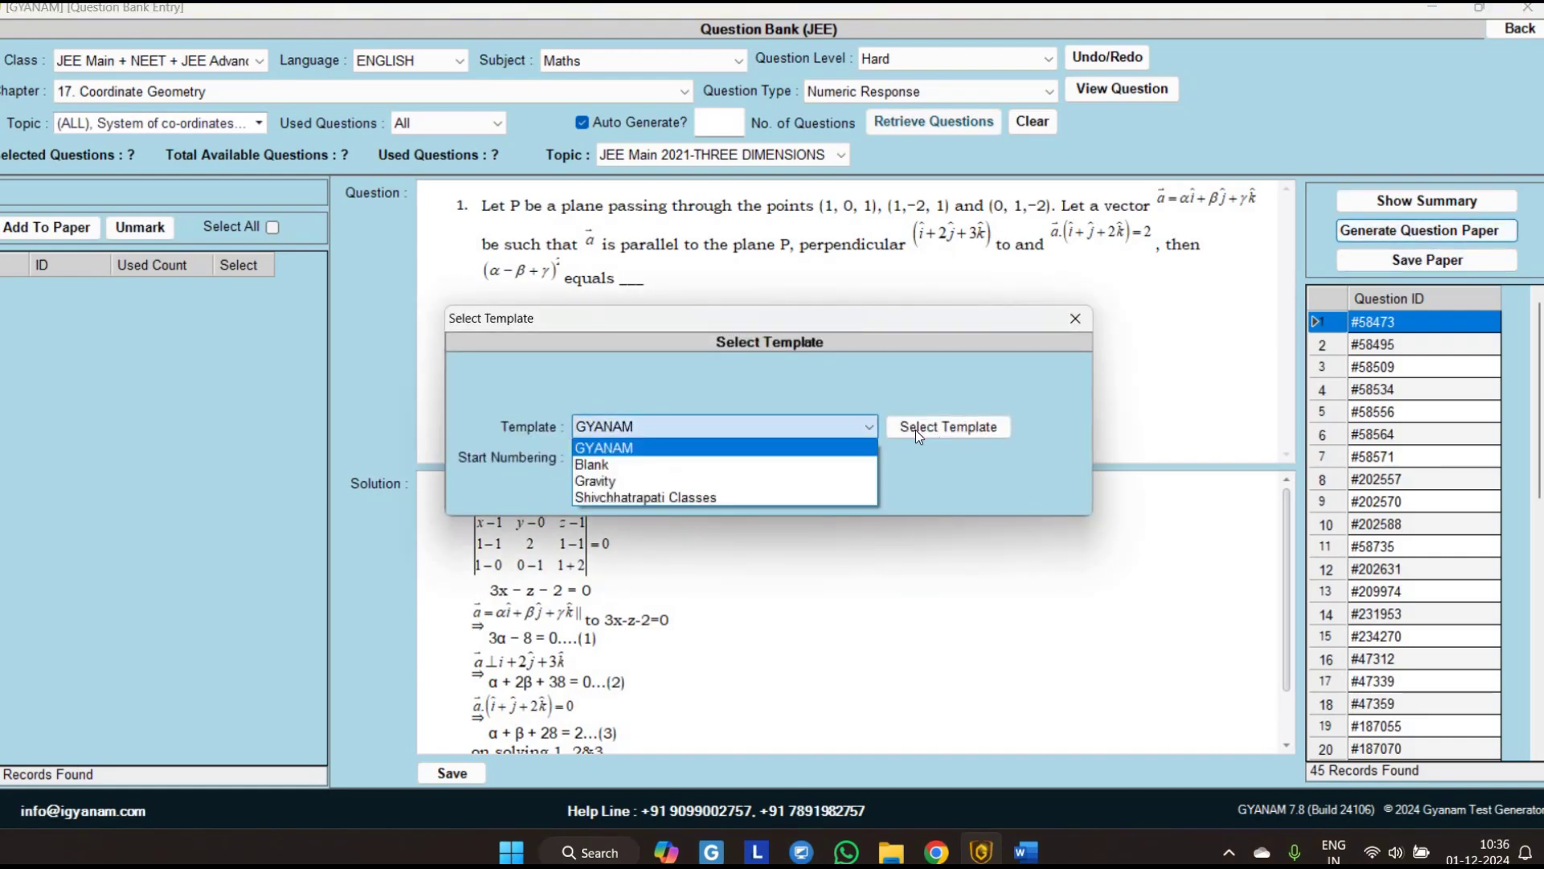
{"action": "left_click", "coordinate": [587, 464]}
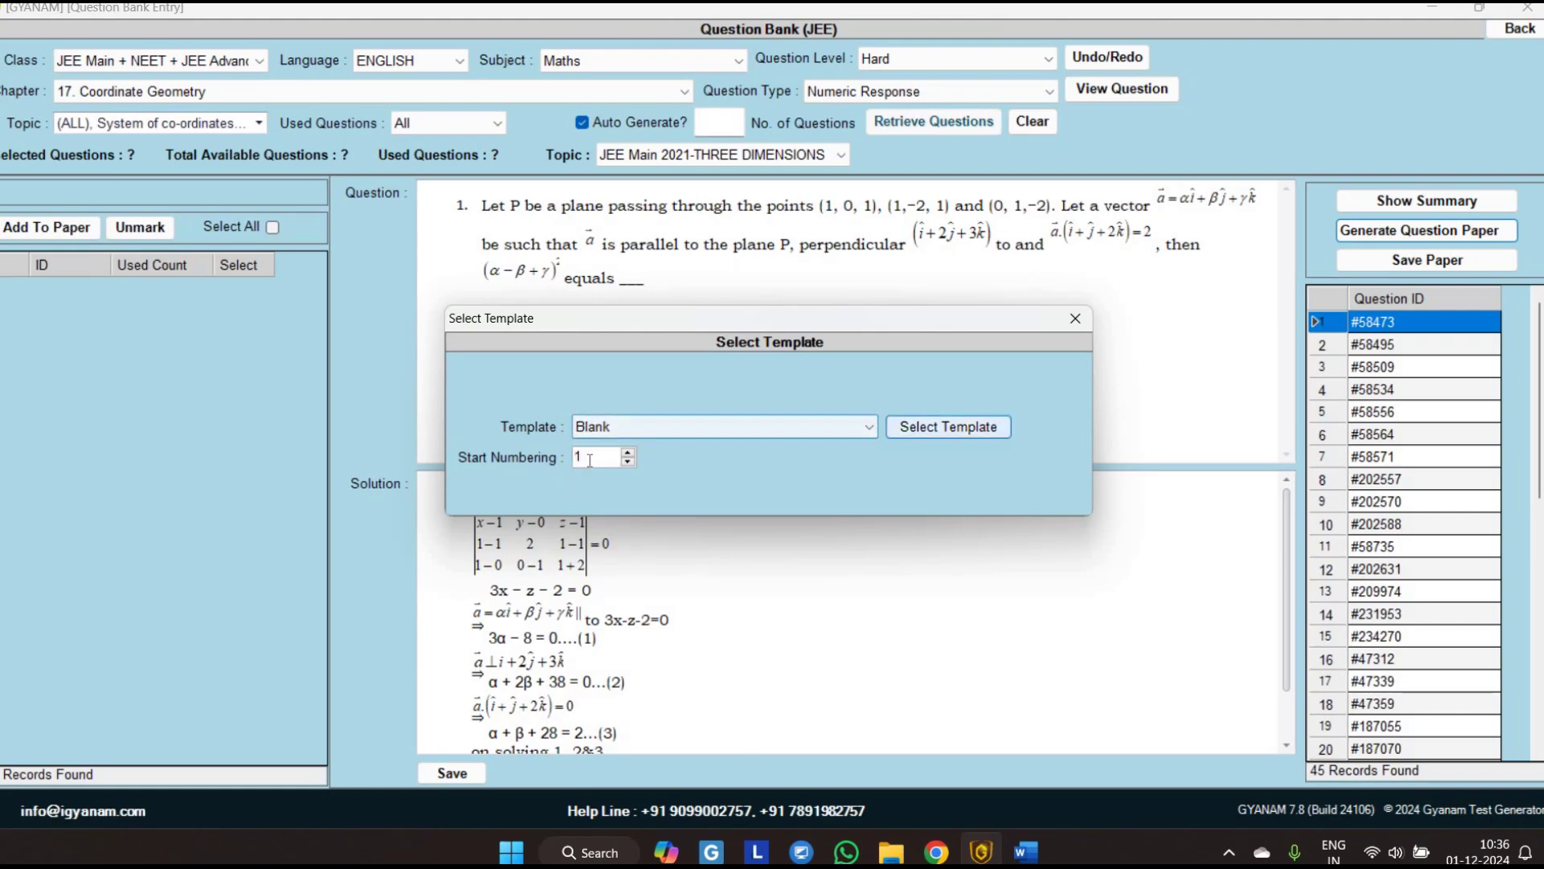
{"action": "left_click", "coordinate": [942, 432]}
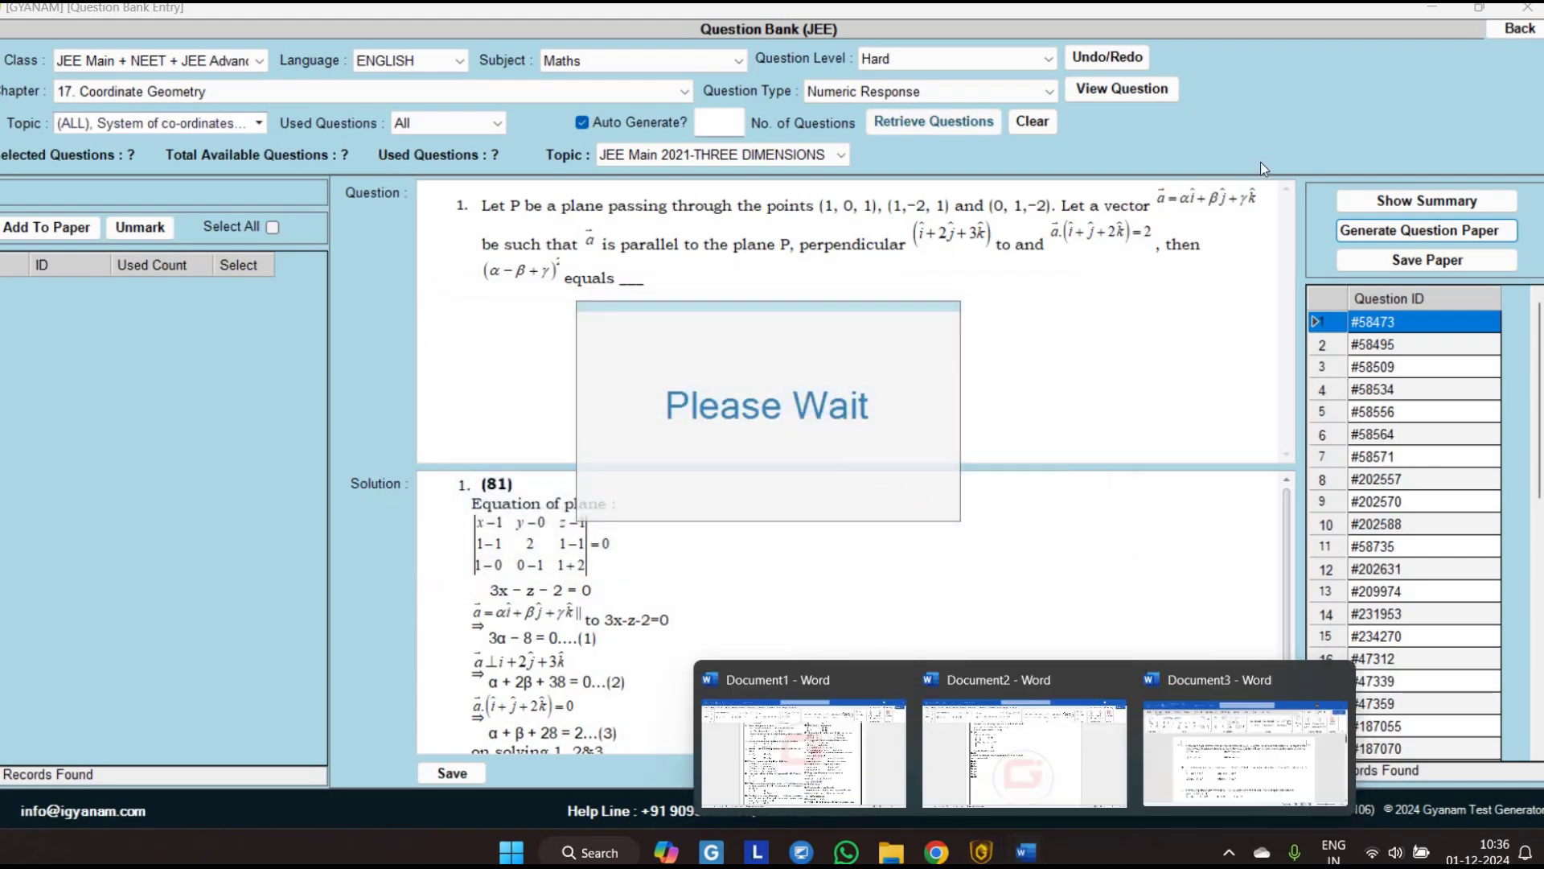
- Switch to Word and examine the Physics MCQ and numeric questions in the generated question paper
{"action": "left_click", "coordinate": [1245, 752]}
{"action": "left_click", "coordinate": [1281, 155]}
{"action": "mouse_move", "coordinate": [1026, 861]}
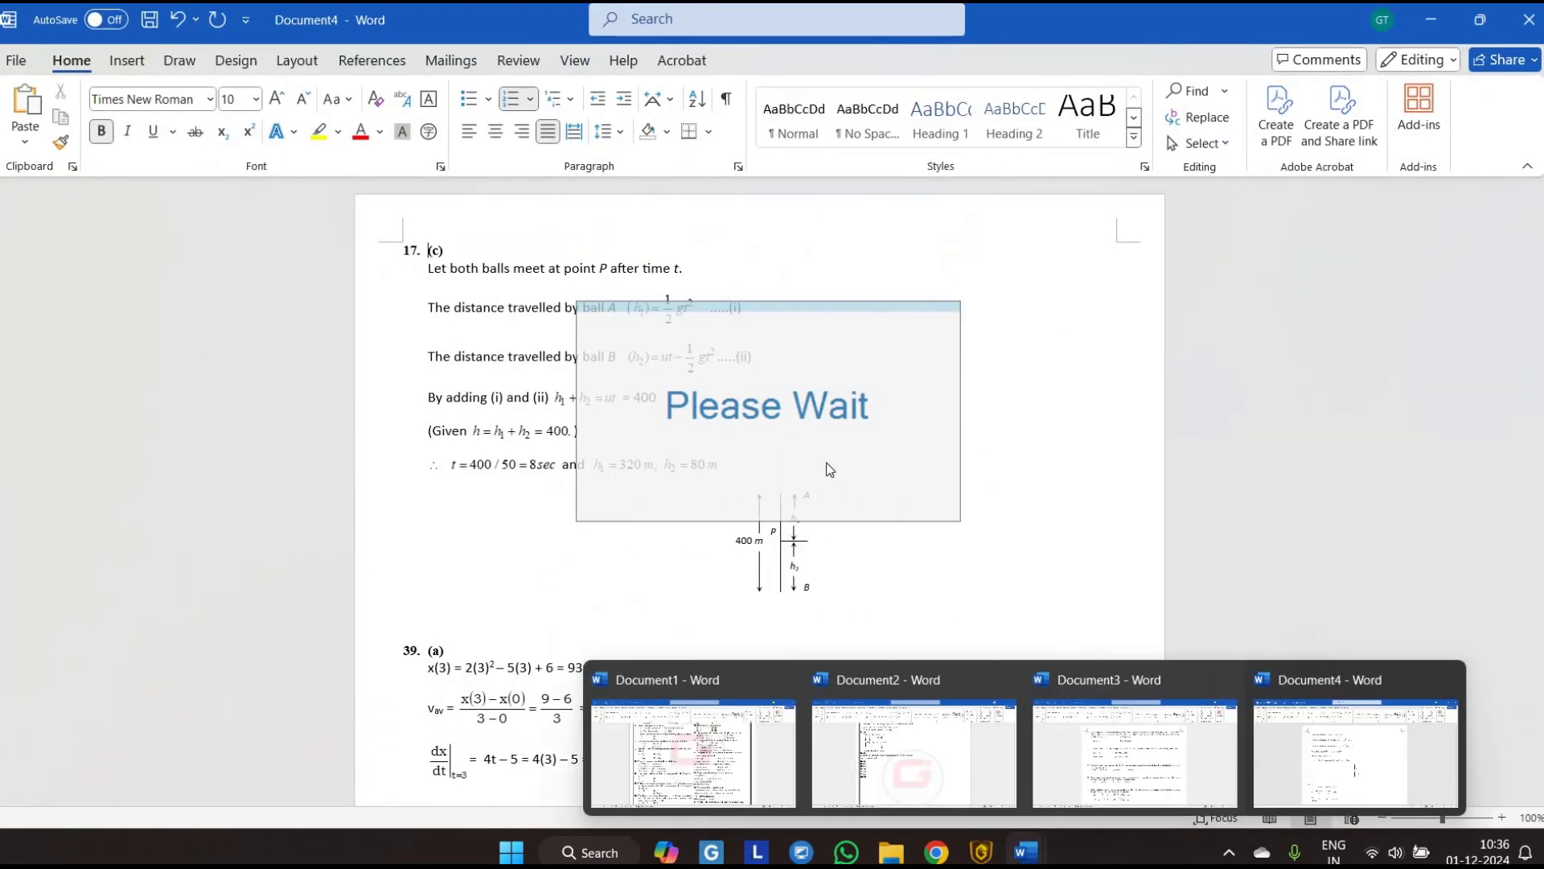
{"action": "left_click", "coordinate": [1133, 752]}
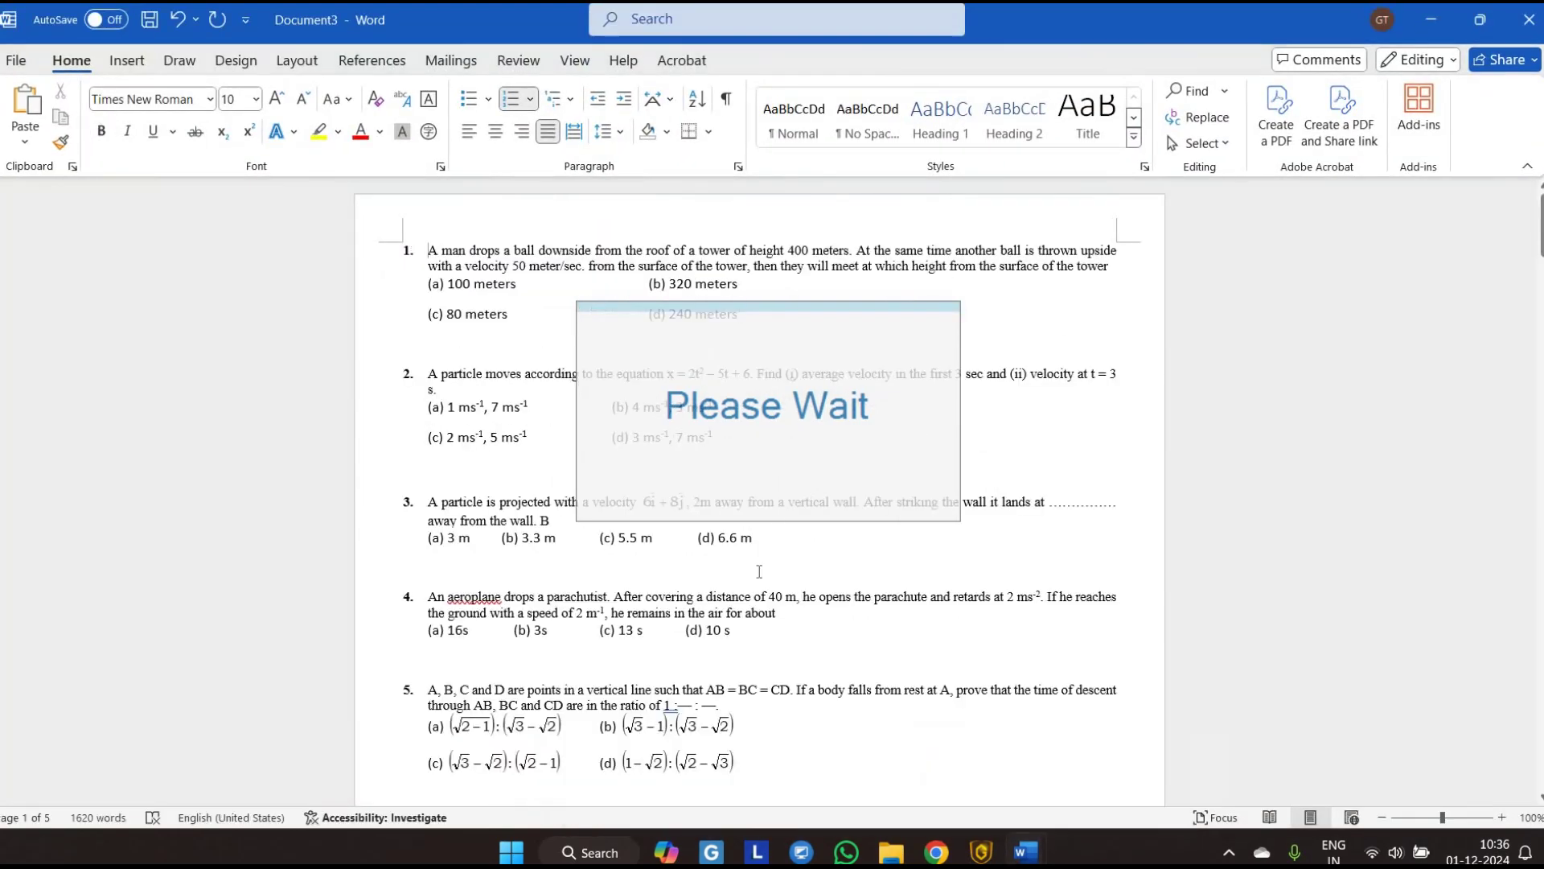
{"action": "scroll", "coordinate": [448, 443], "scroll_direction": "down", "scroll_amount": 5}
{"action": "scroll", "coordinate": [483, 479], "scroll_direction": "down", "scroll_amount": 1}
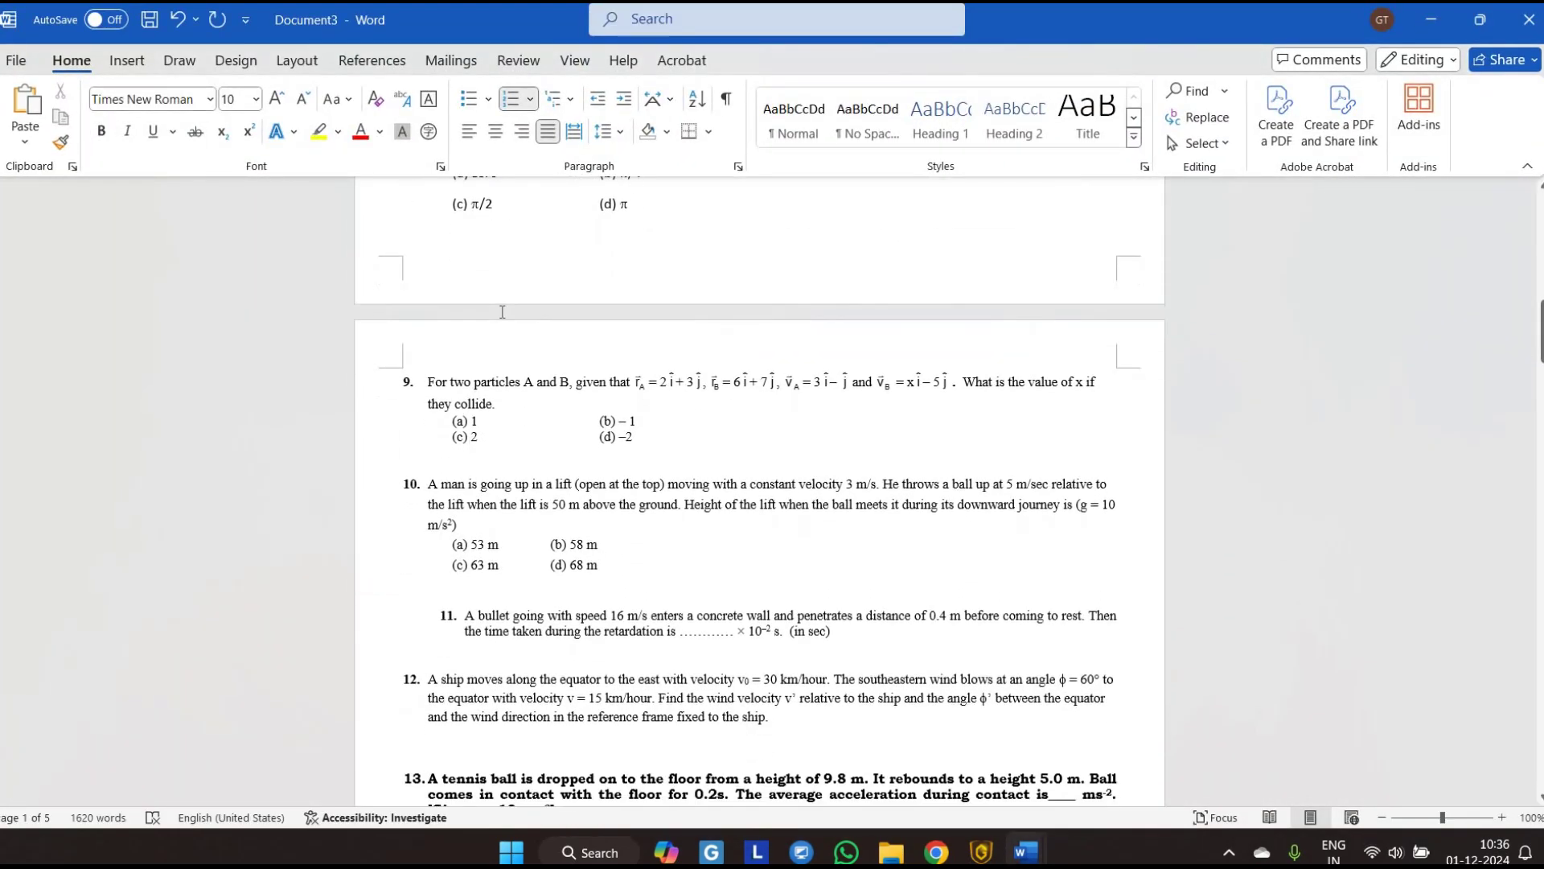
{"action": "scroll", "coordinate": [411, 295], "scroll_direction": "down", "scroll_amount": 5}
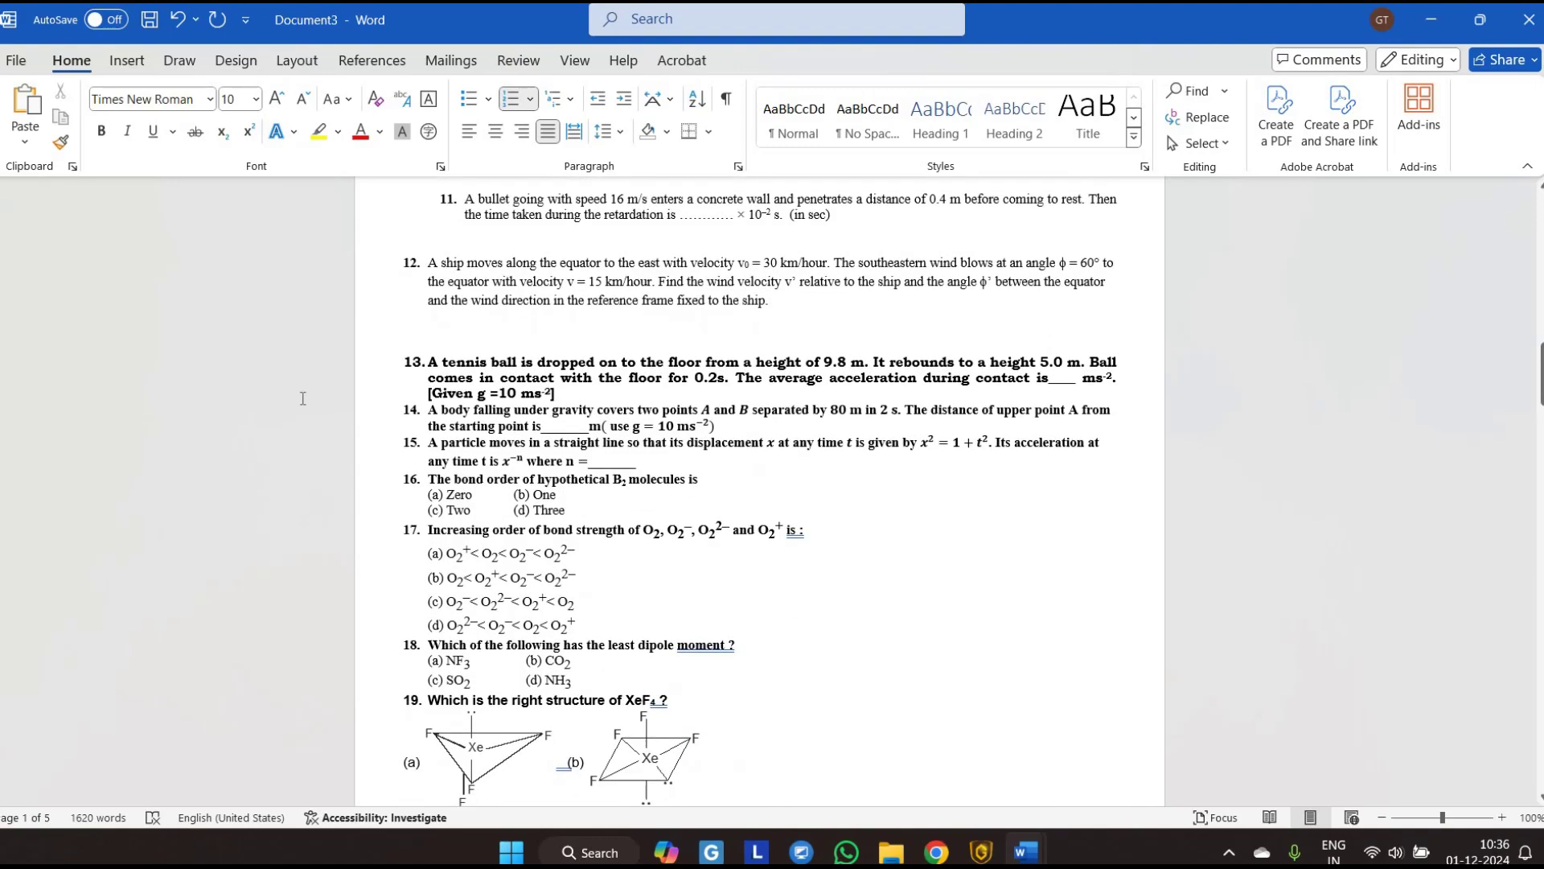
{"action": "scroll", "coordinate": [865, 460], "scroll_direction": "up", "scroll_amount": 6, "text": "ctrl"}
{"action": "scroll", "coordinate": [866, 460], "scroll_direction": "up", "scroll_amount": 1}
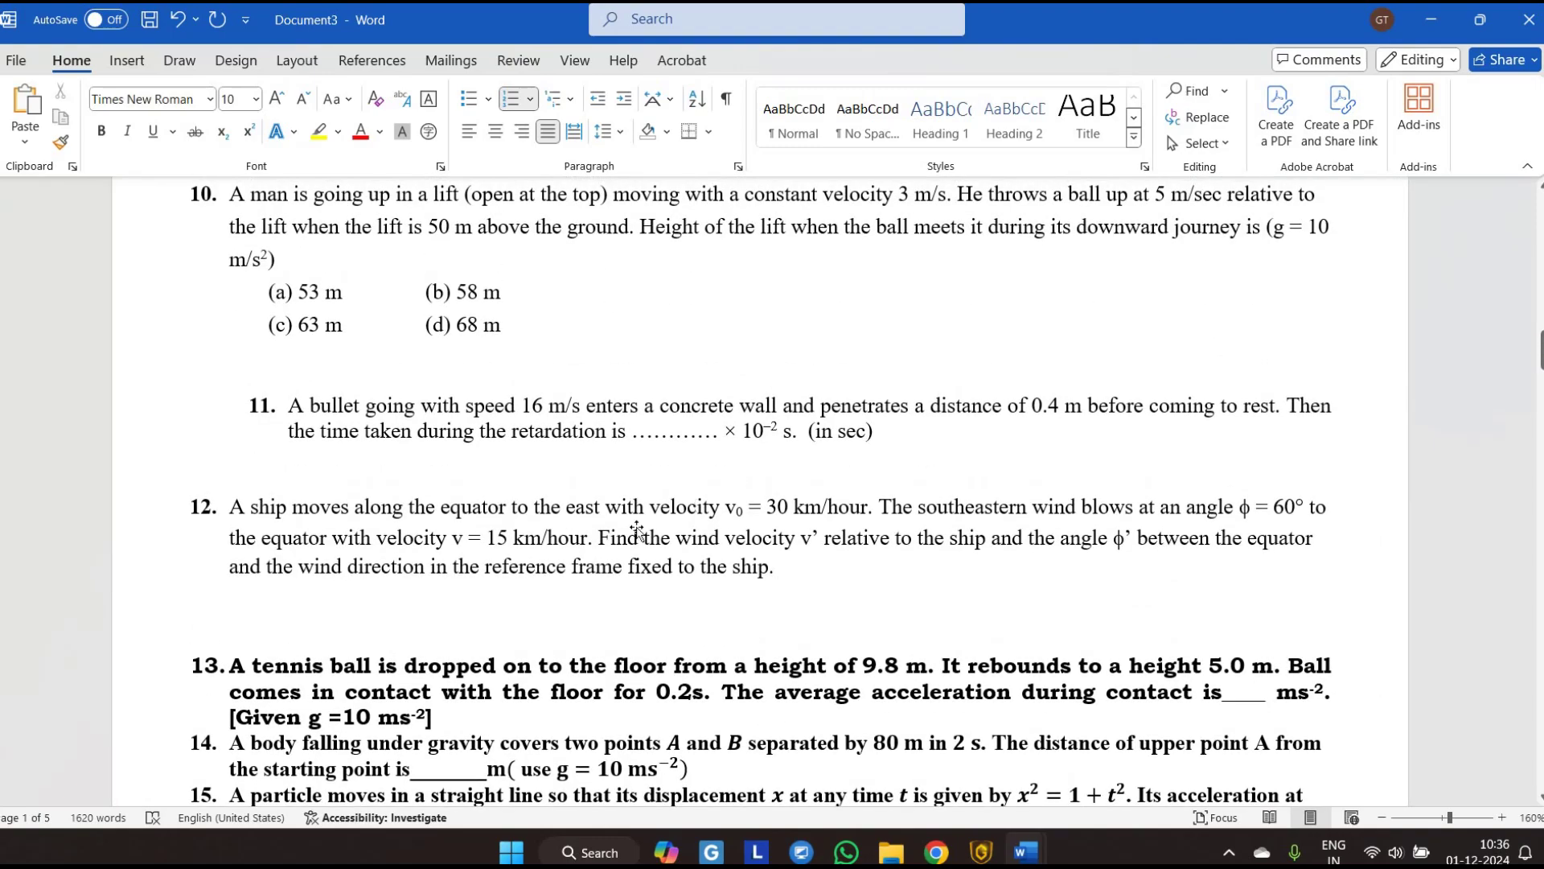
{"action": "left_click", "coordinate": [562, 485], "text": "shift"}
- Examine the Chemistry questions 16 to 30 in the paper, highlighting the first MCQs and the numeric questions from 26 on
{"action": "scroll", "coordinate": [501, 499], "scroll_direction": "down", "scroll_amount": 10}
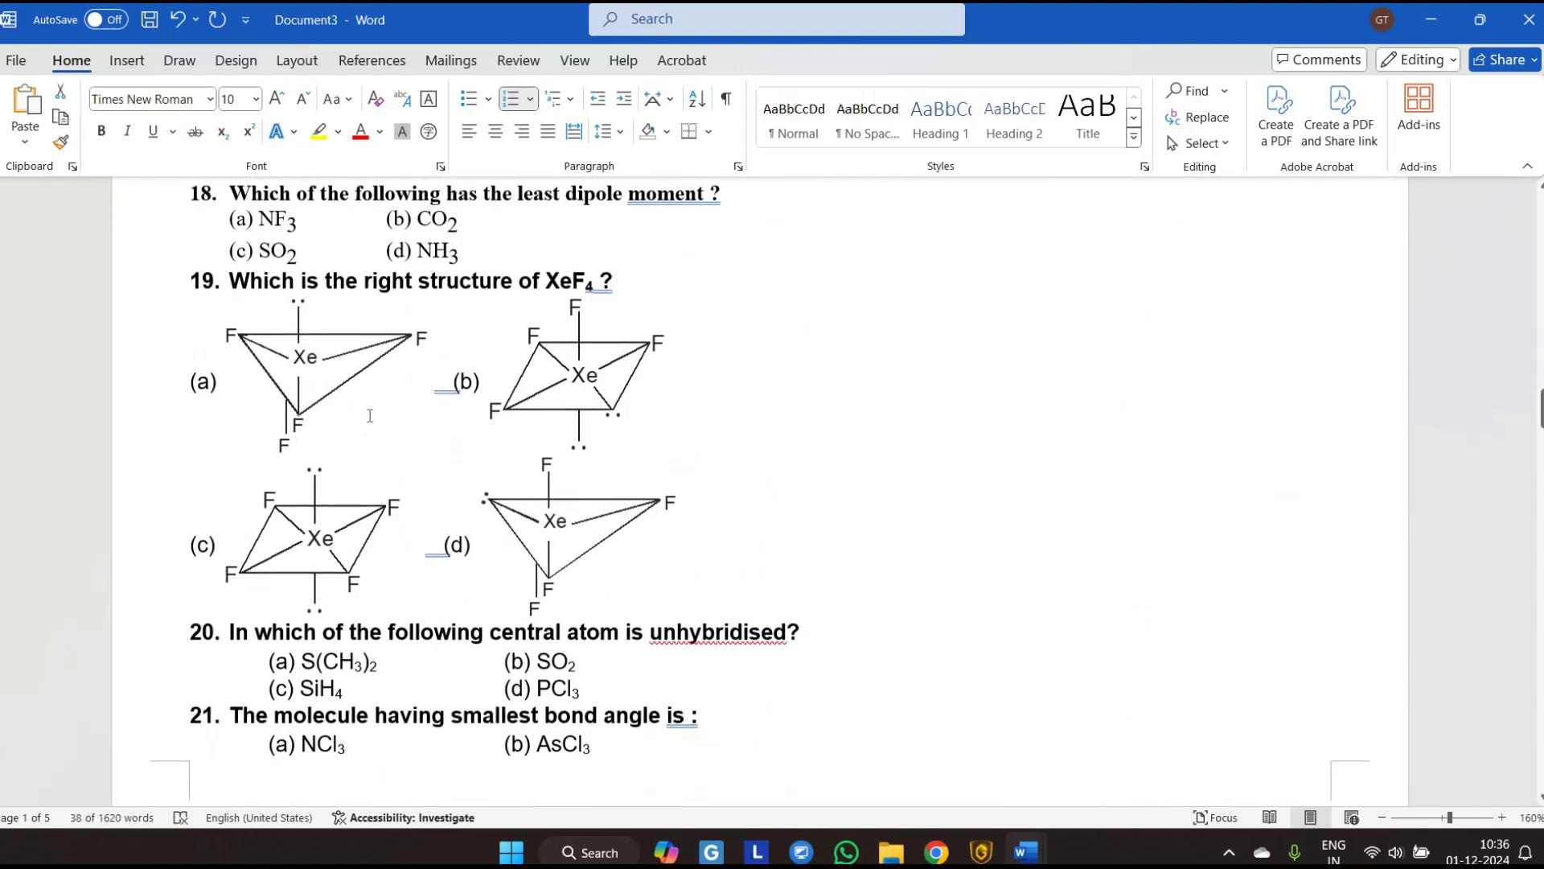
{"action": "scroll", "coordinate": [228, 391], "scroll_direction": "up", "scroll_amount": 5}
{"action": "scroll", "coordinate": [228, 392], "scroll_direction": "up", "scroll_amount": 1}
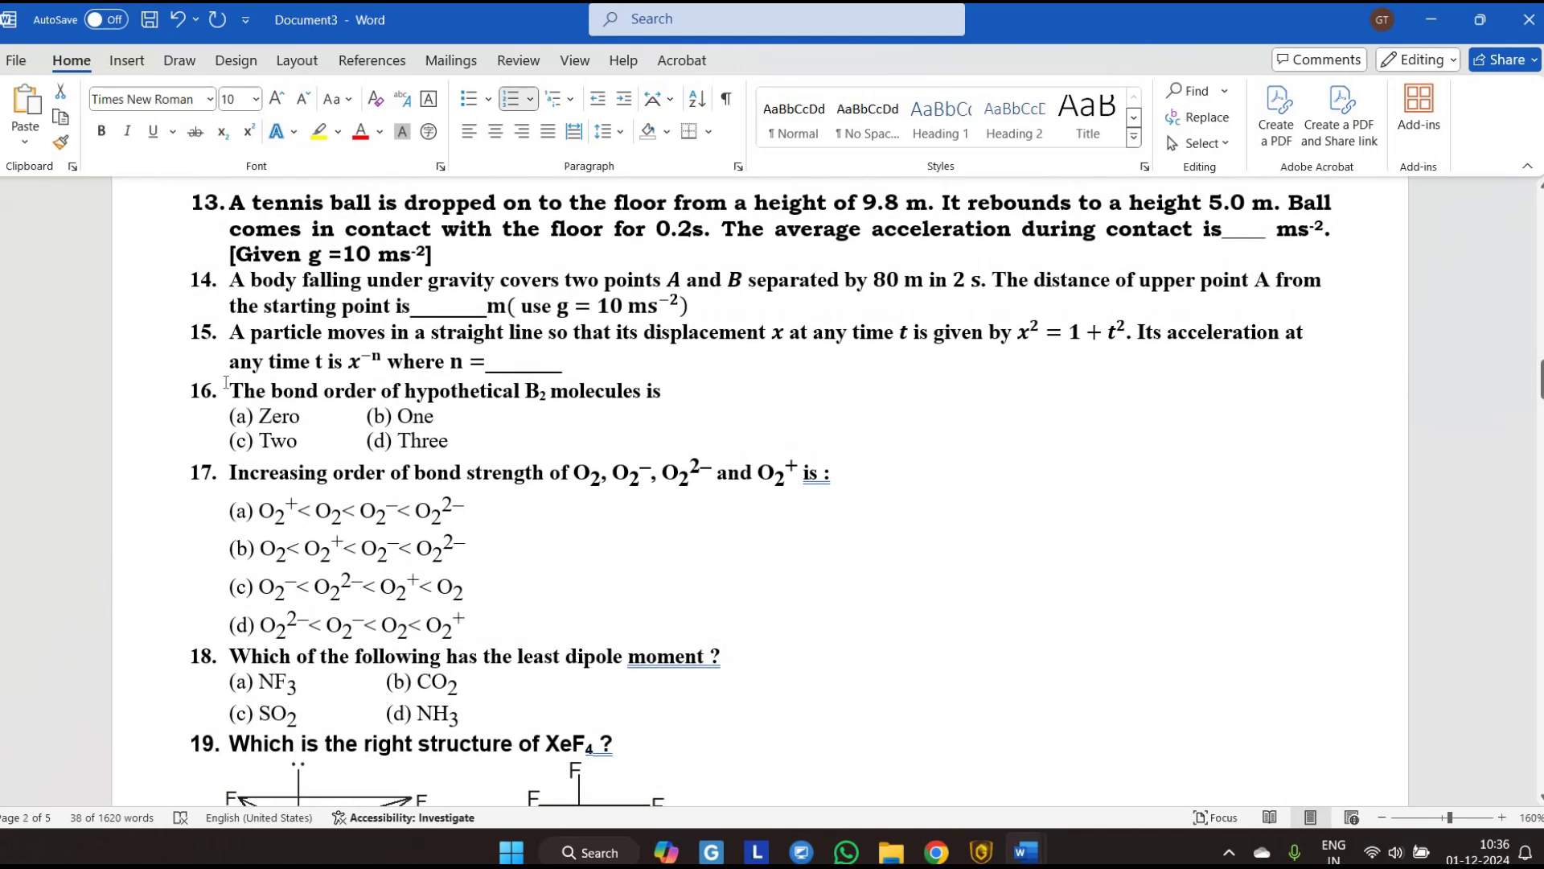
{"action": "left_click_drag", "start_coordinate": [229, 391], "coordinate": [522, 619]}
{"action": "scroll", "coordinate": [522, 618], "scroll_direction": "down", "scroll_amount": 15}
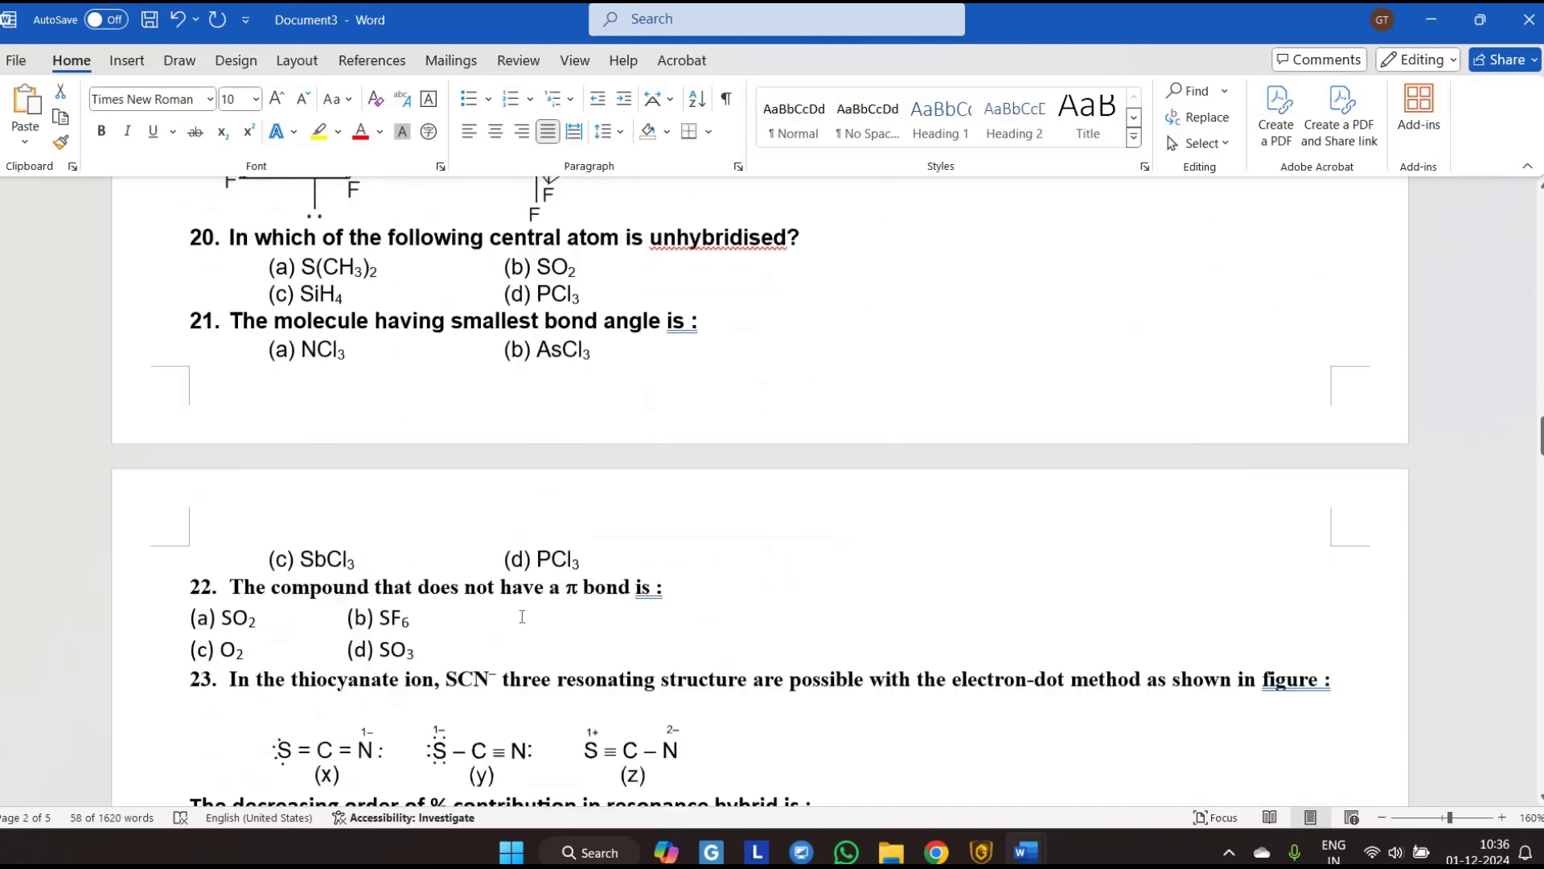
{"action": "scroll", "coordinate": [737, 510], "scroll_direction": "down", "scroll_amount": 4}
{"action": "left_click_drag", "start_coordinate": [362, 373], "coordinate": [683, 517]}
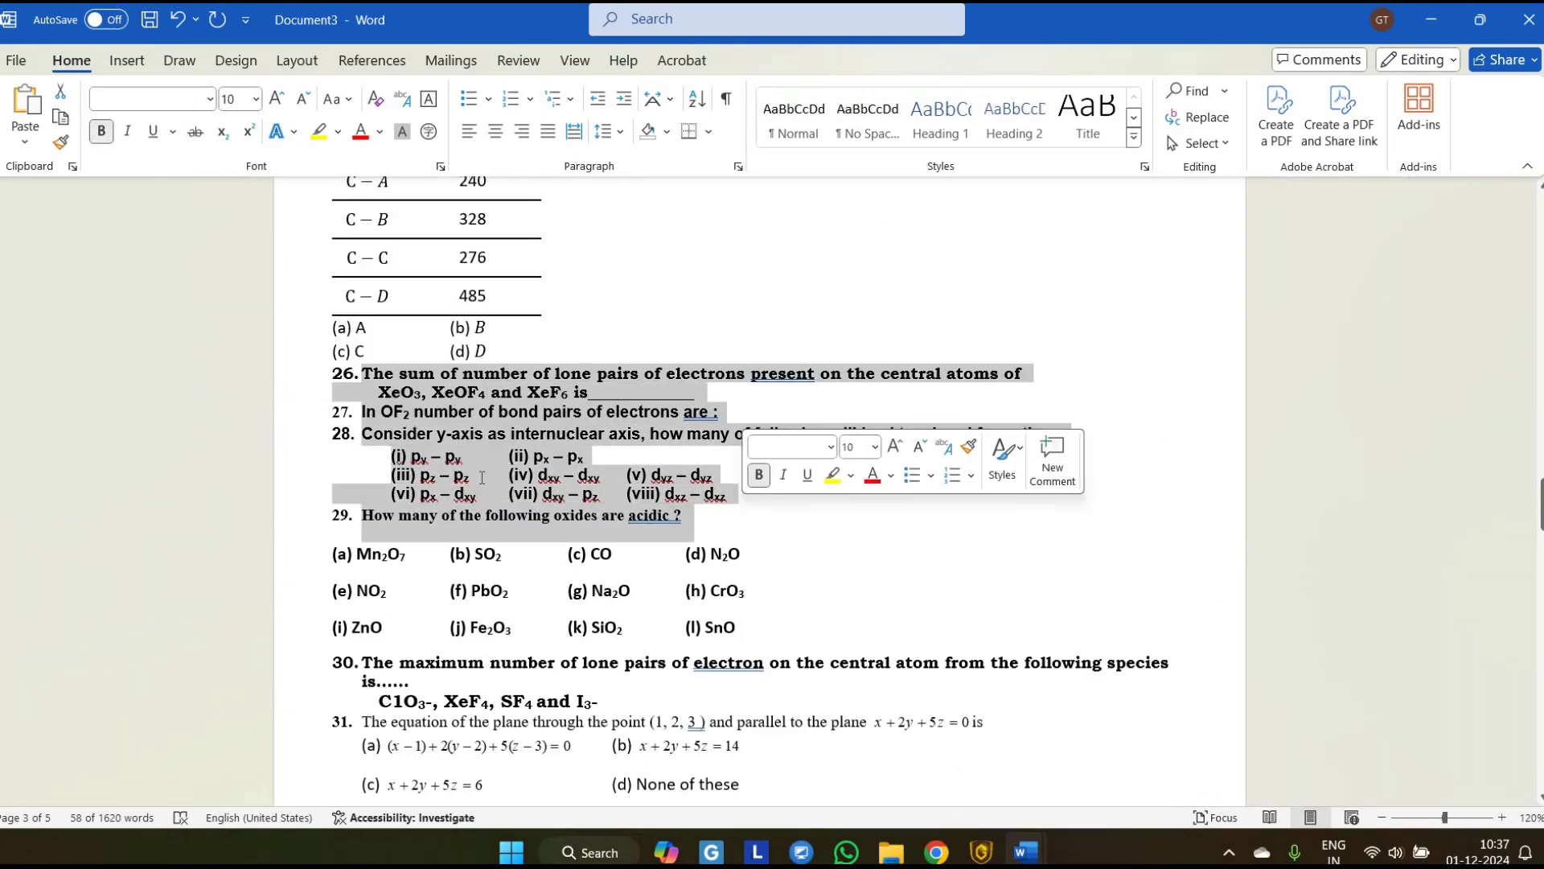
- Examine the Maths questions 31 to 45 through to the paper's end, highlighting the numeric questions 43 to 45
{"action": "scroll", "coordinate": [520, 487], "scroll_direction": "down", "scroll_amount": 8}
{"action": "scroll", "coordinate": [521, 487], "scroll_direction": "down", "scroll_amount": 20}
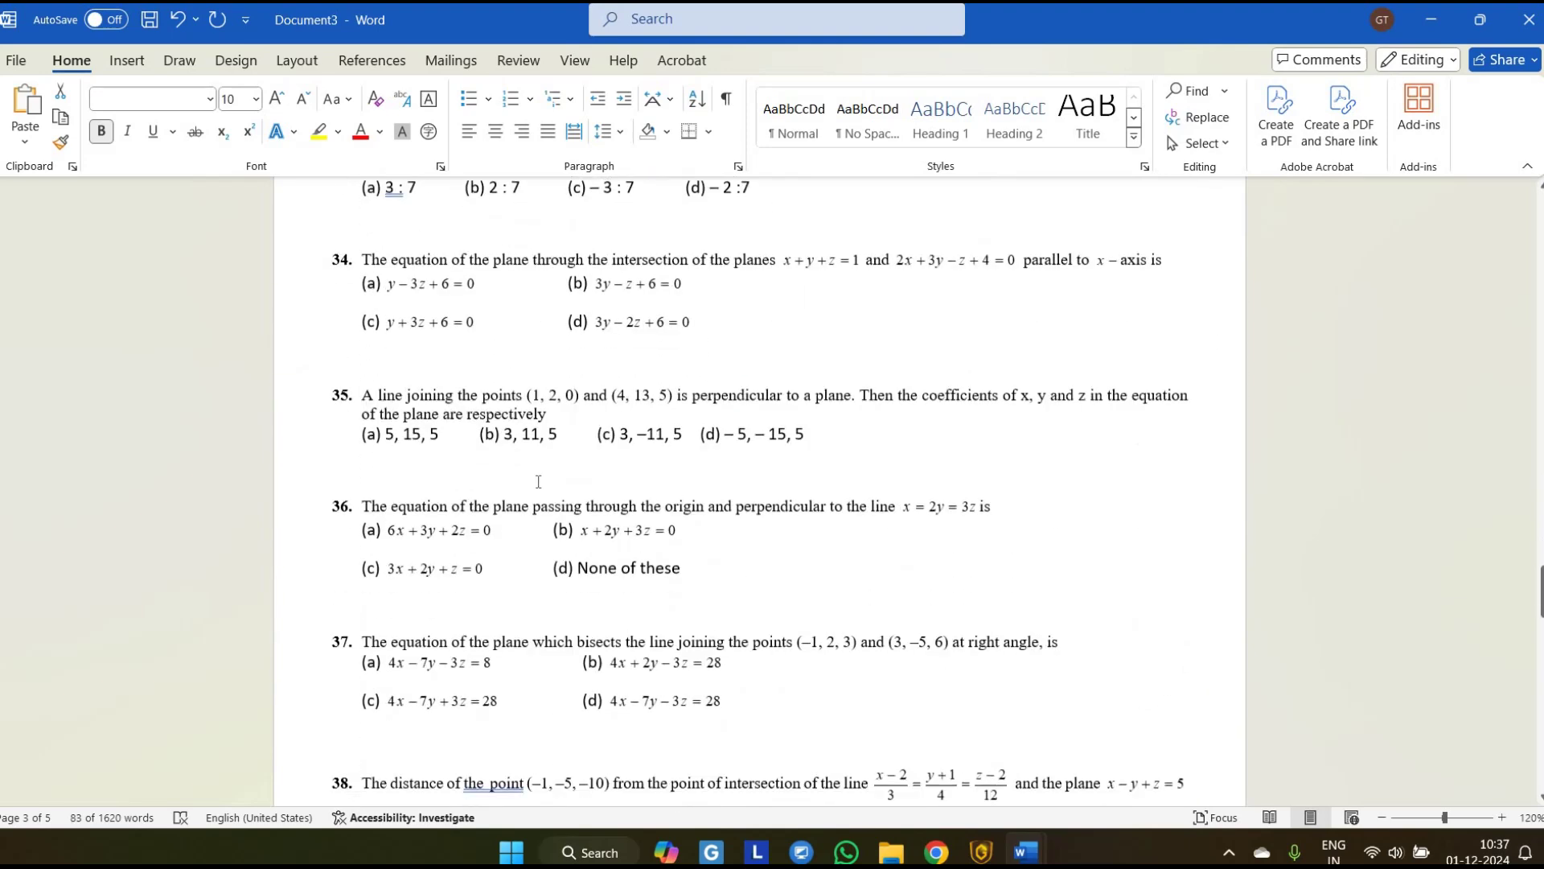
{"action": "scroll", "coordinate": [739, 704], "scroll_direction": "down", "scroll_amount": 1}
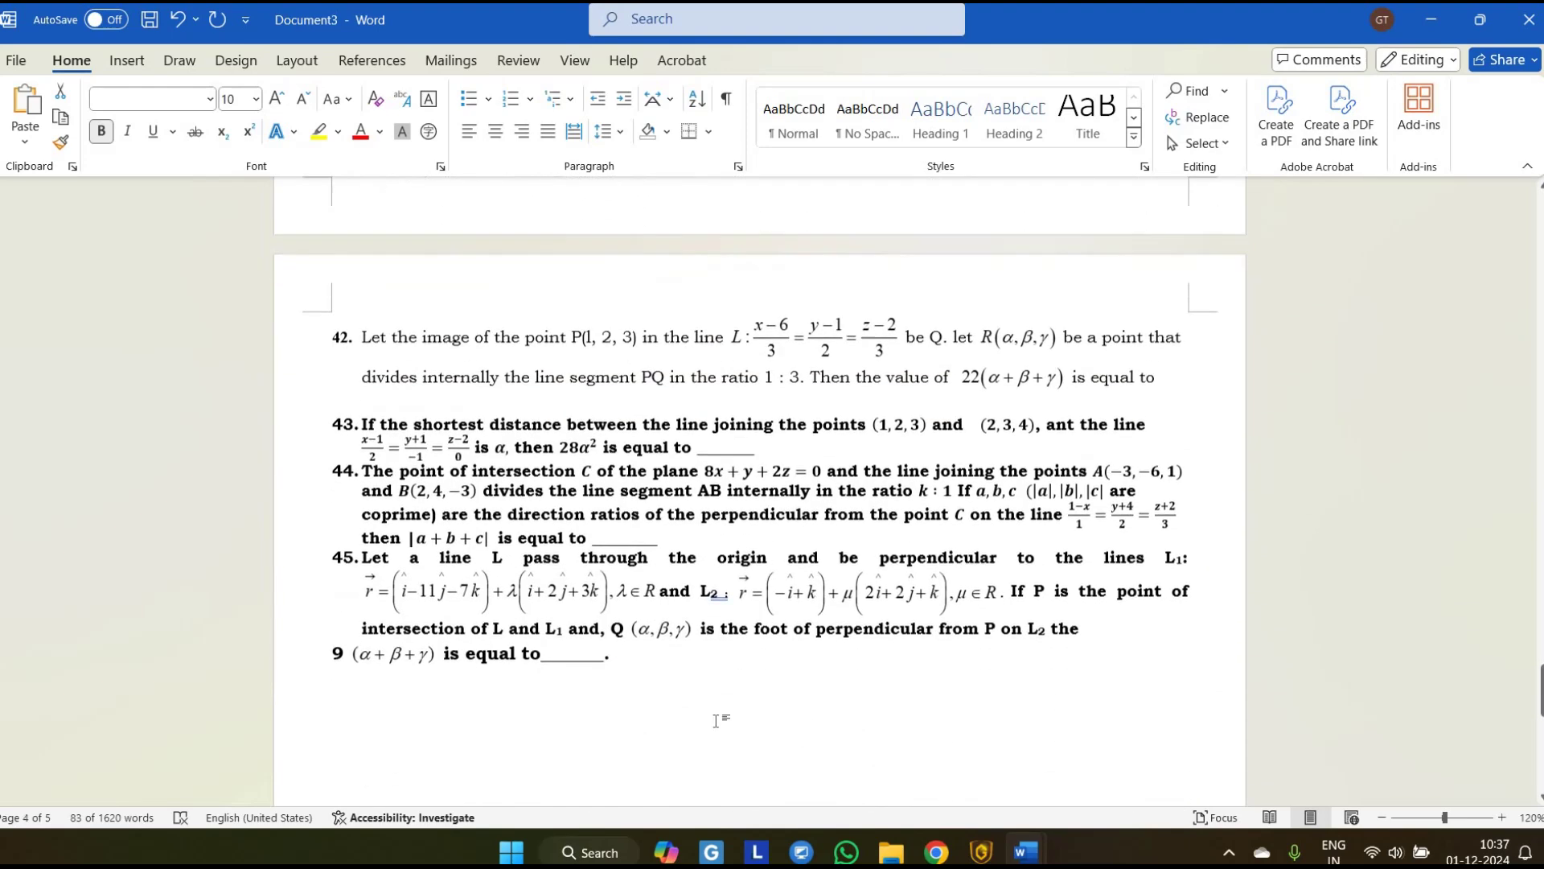
{"action": "left_click_drag", "start_coordinate": [685, 717], "coordinate": [380, 422]}
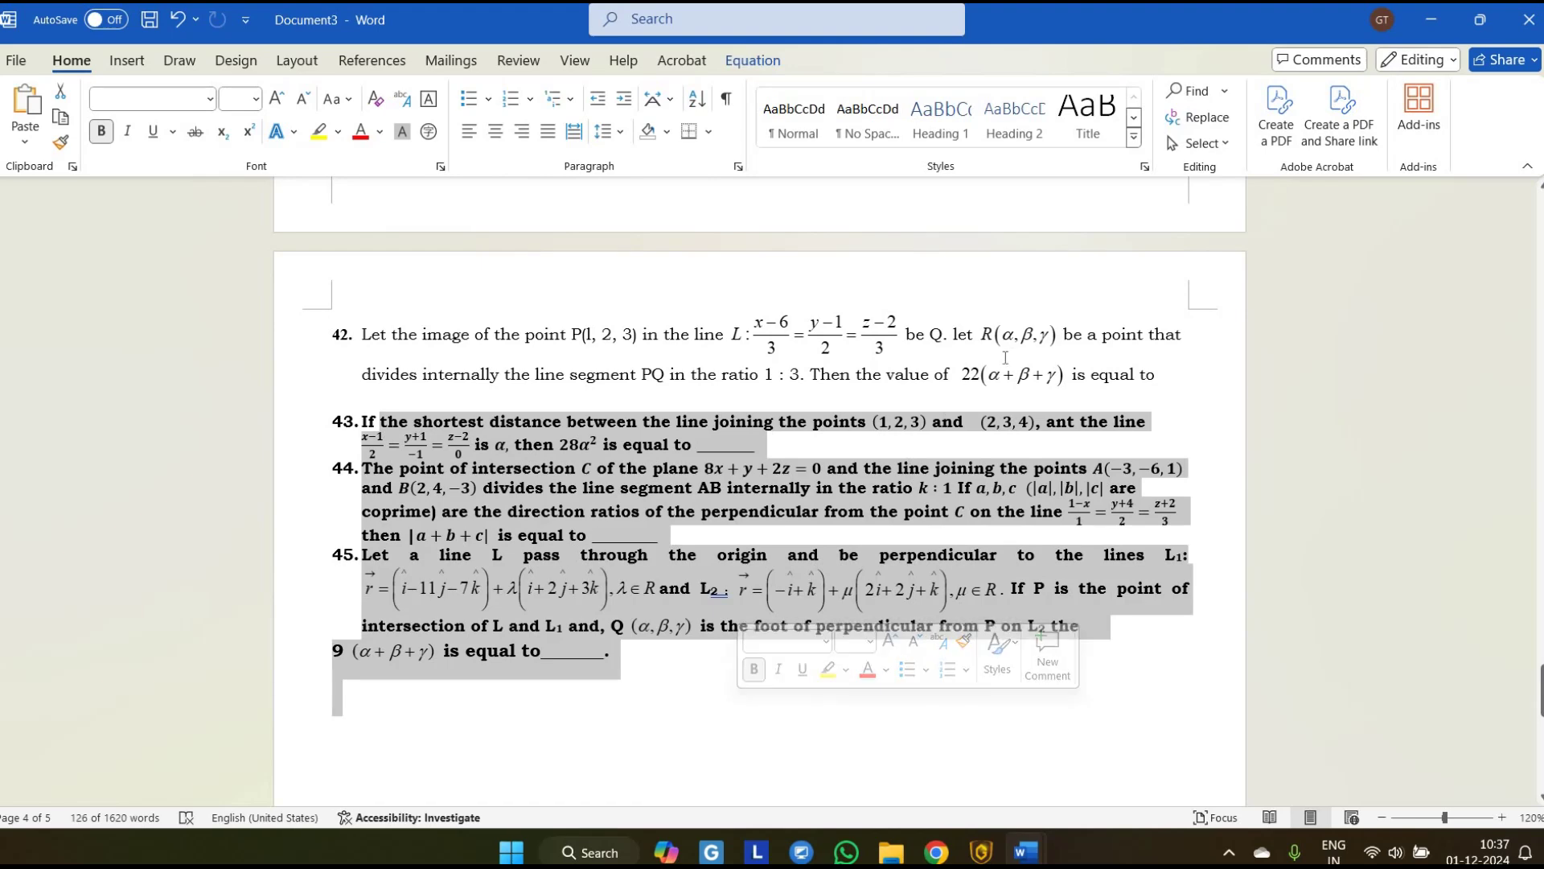
{"action": "key", "text": "Right"}
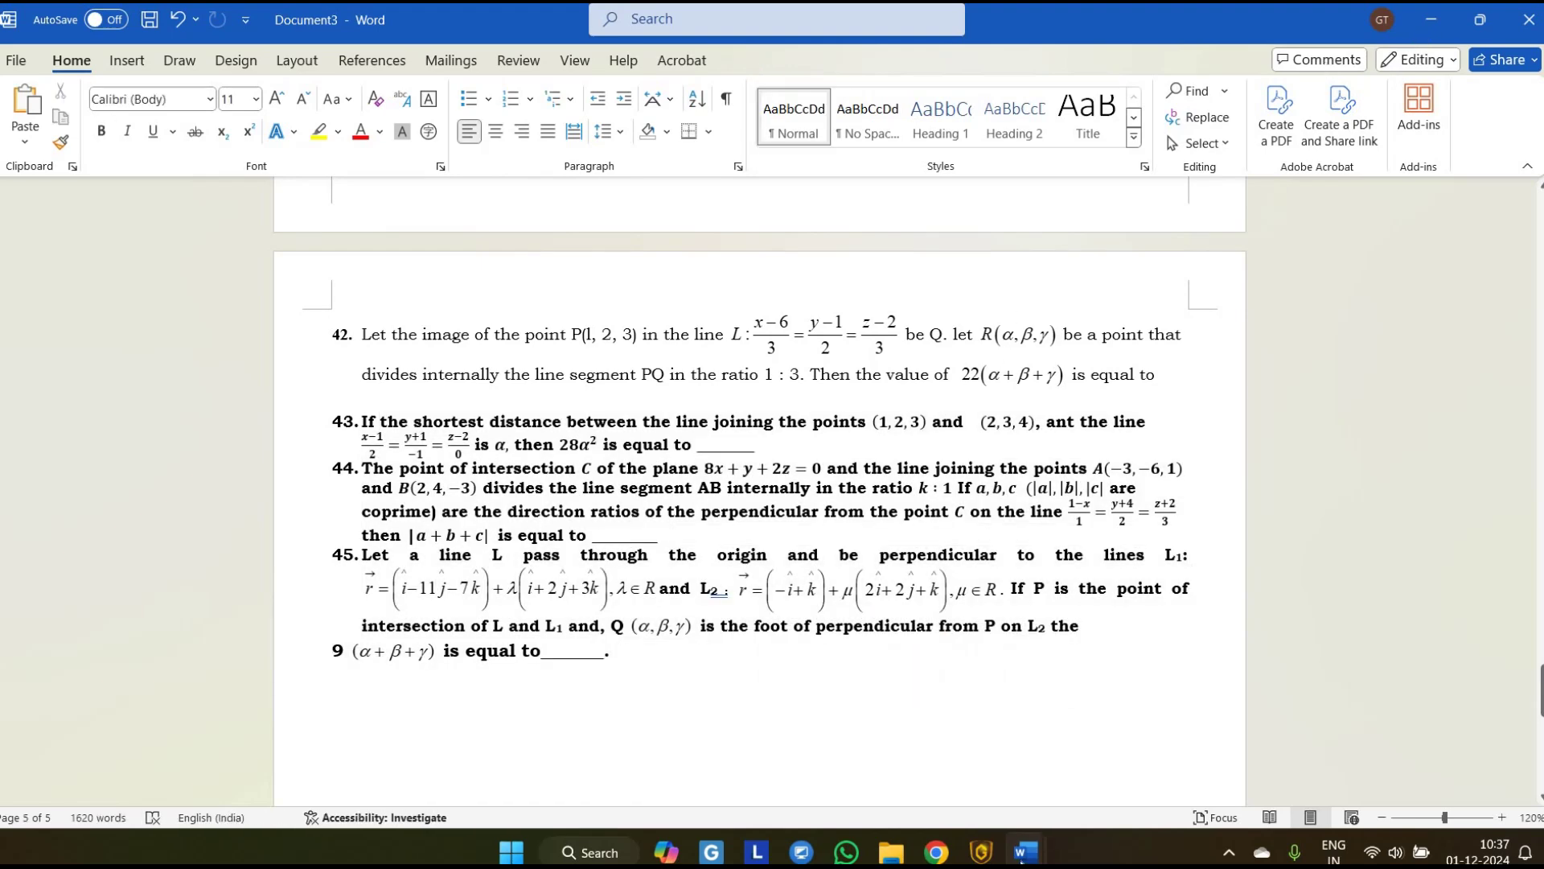
- Leave the question paper and examine the worked solutions in Document4
{"action": "left_click", "coordinate": [1431, 19]}
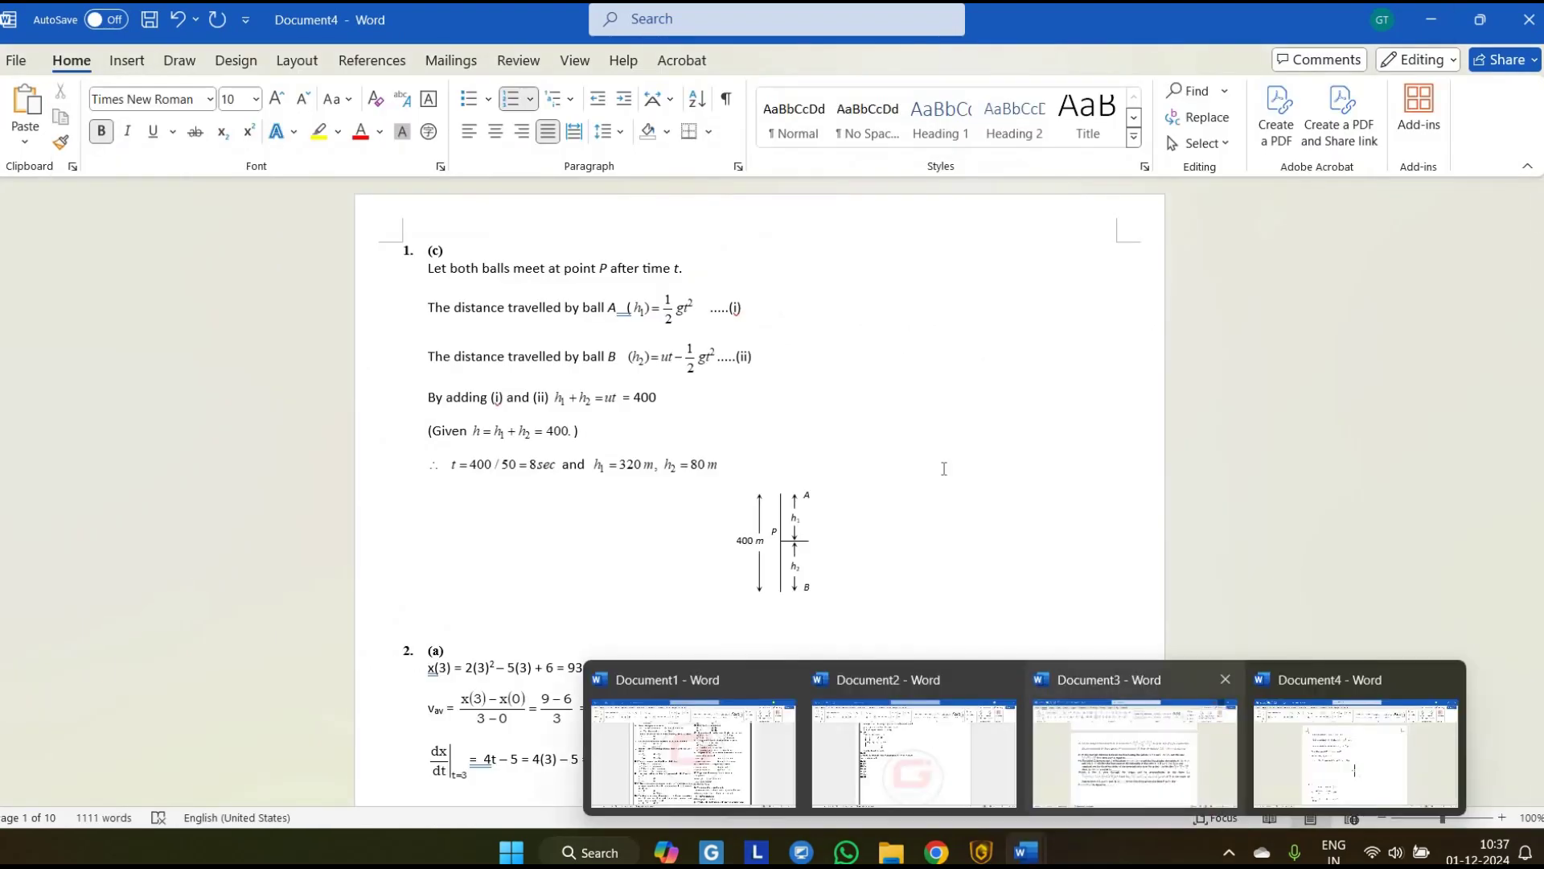
{"action": "scroll", "coordinate": [944, 468], "scroll_direction": "down", "scroll_amount": 15}
{"action": "scroll", "coordinate": [944, 468], "scroll_direction": "down", "scroll_amount": 20}
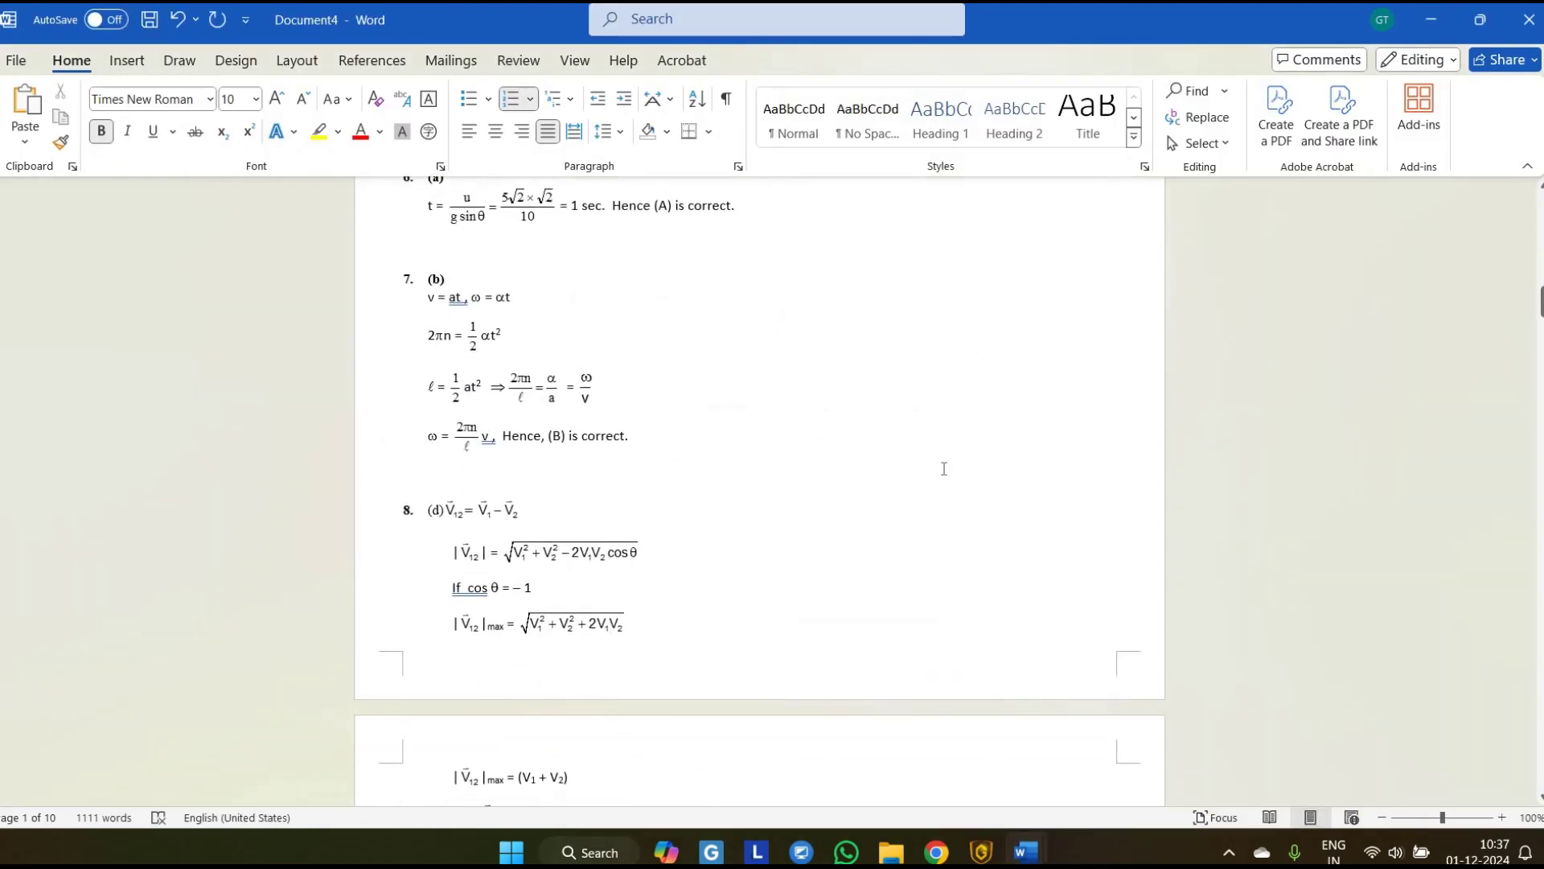
- Look once more at the question paper in Word and return to GYANAM's question bank
{"action": "left_click", "coordinate": [980, 852]}
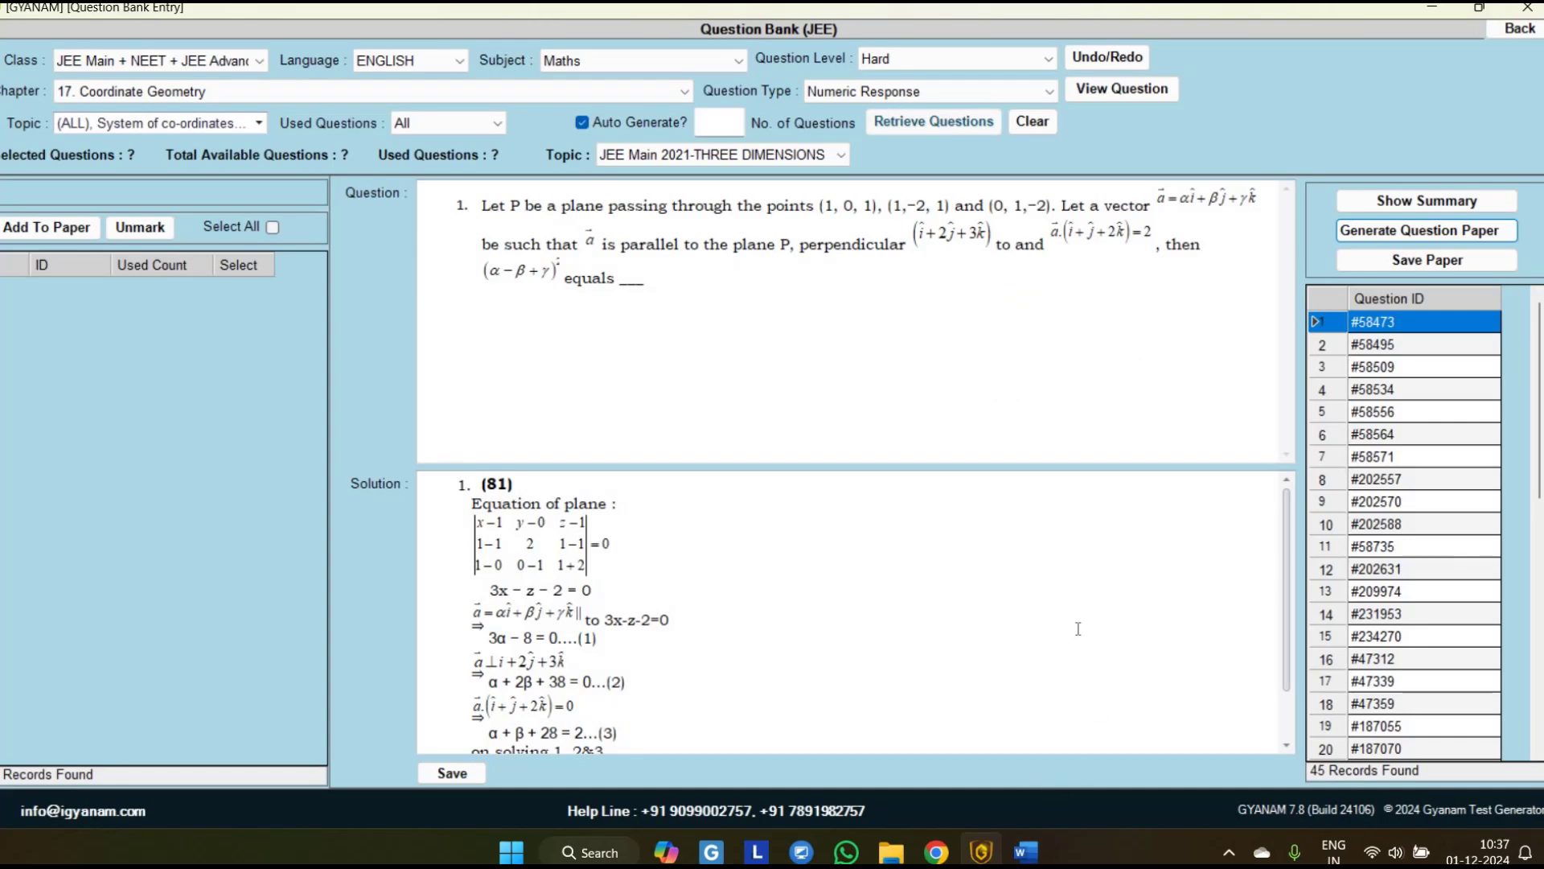
{"action": "mouse_move", "coordinate": [1025, 851]}
{"action": "left_click", "coordinate": [1134, 724]}
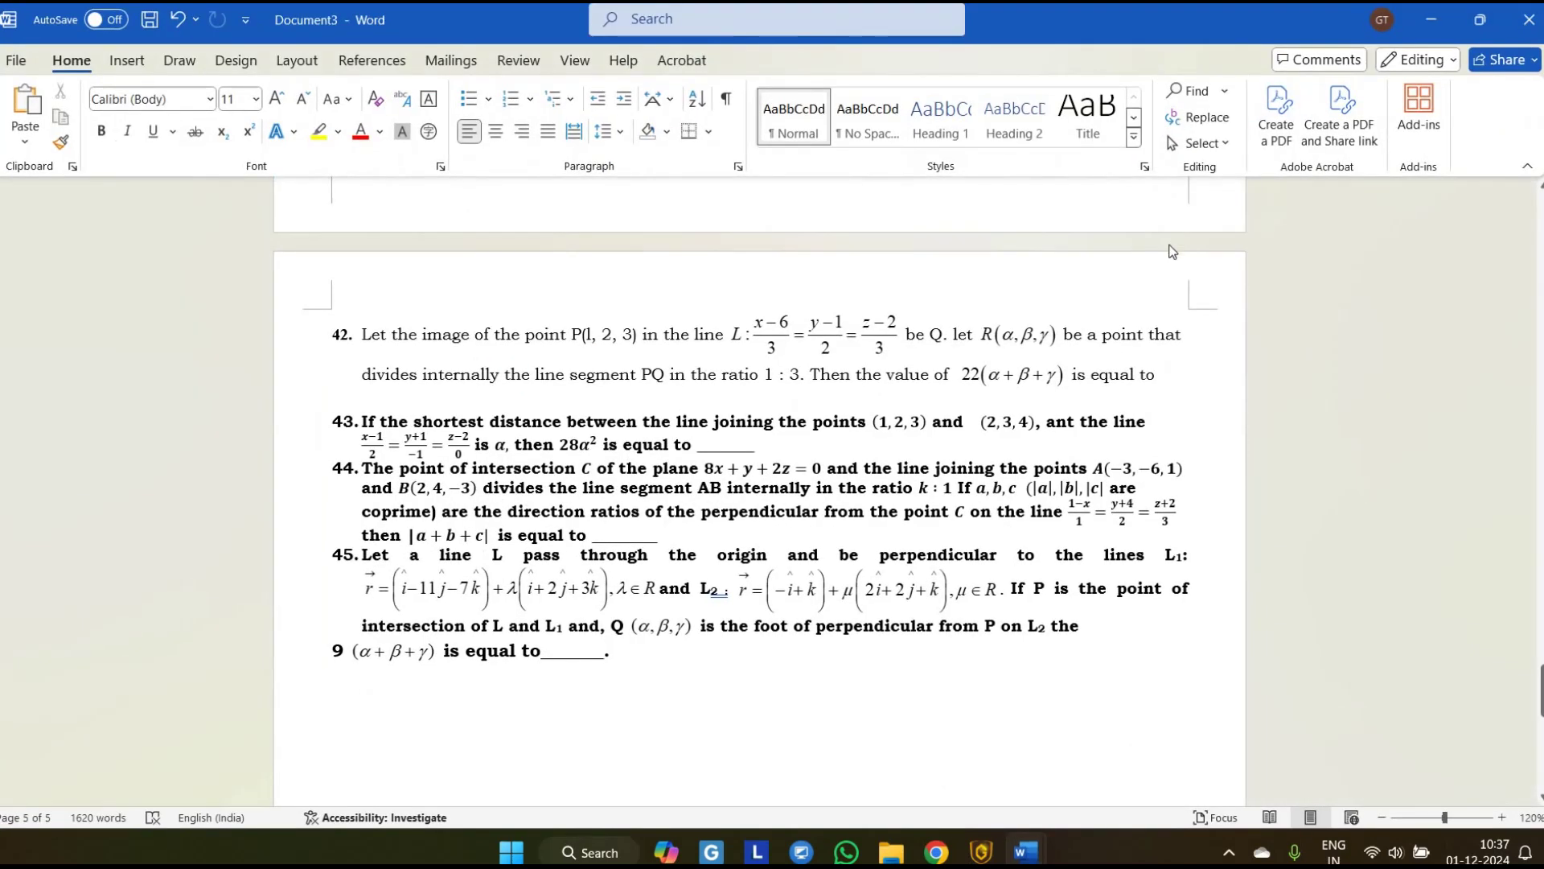
{"action": "left_click", "coordinate": [1525, 20]}
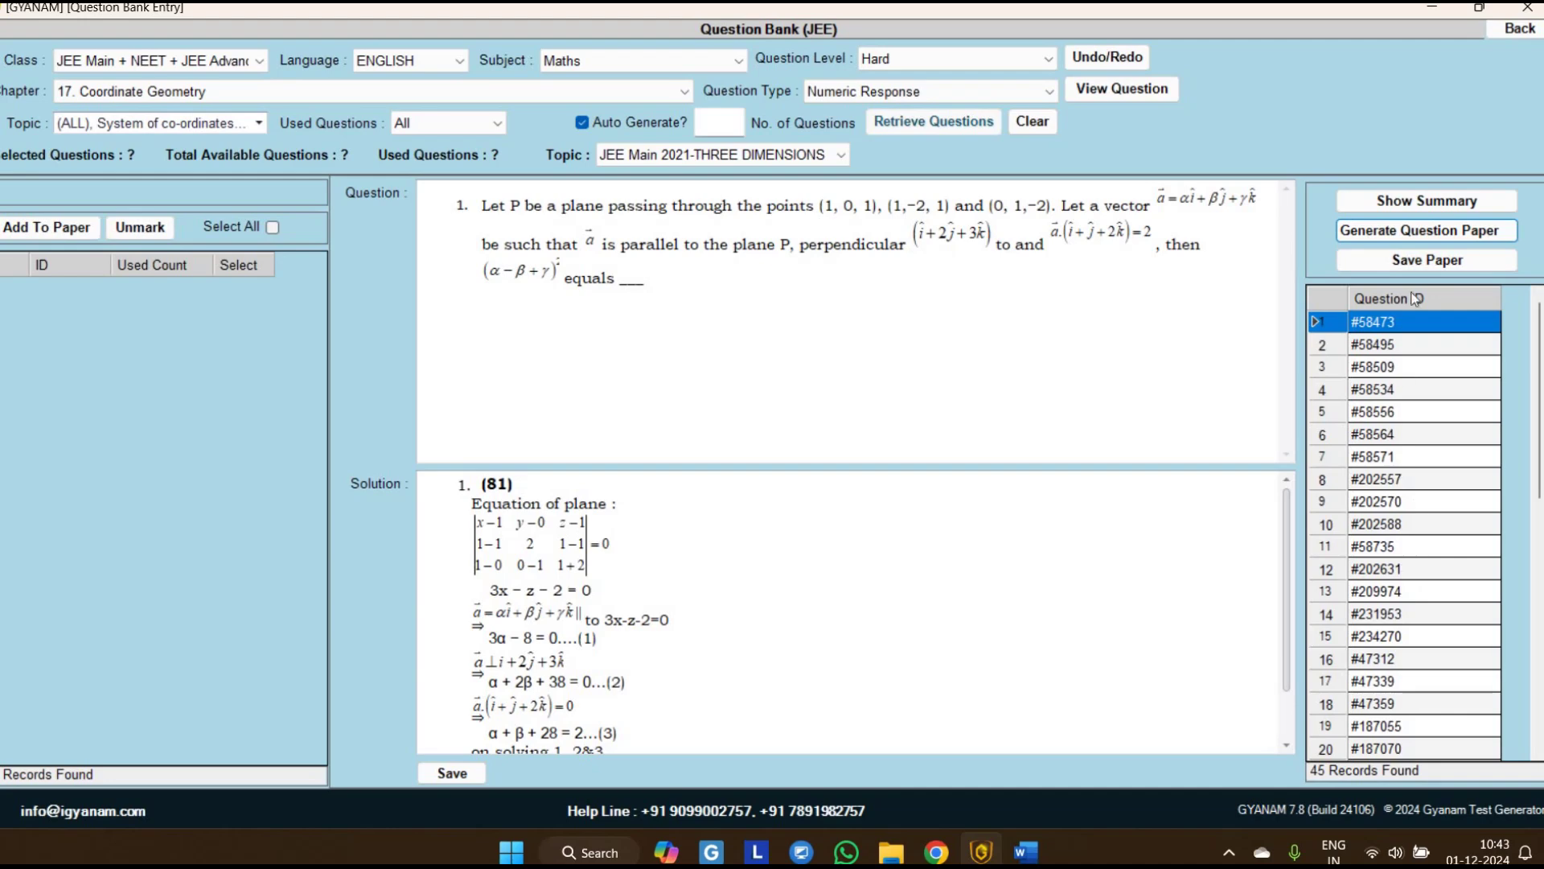
- Save the selected questions as a paper named TEST 1 in the category DEMO
{"action": "left_click", "coordinate": [1412, 269]}
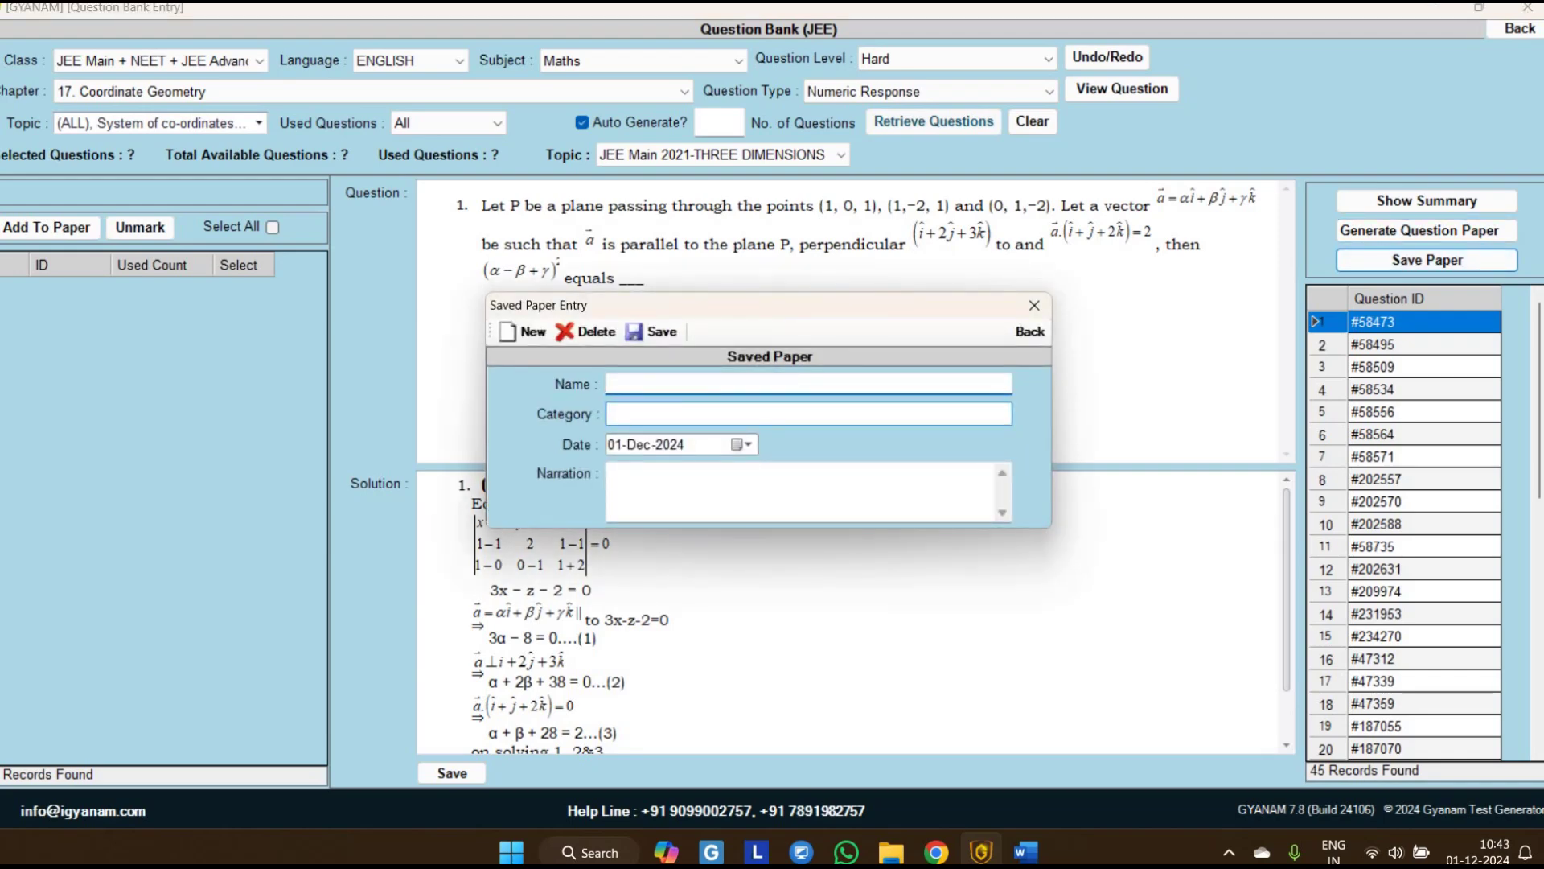
{"action": "type", "text": "TEST 1"}
{"action": "key", "text": "Tab"}
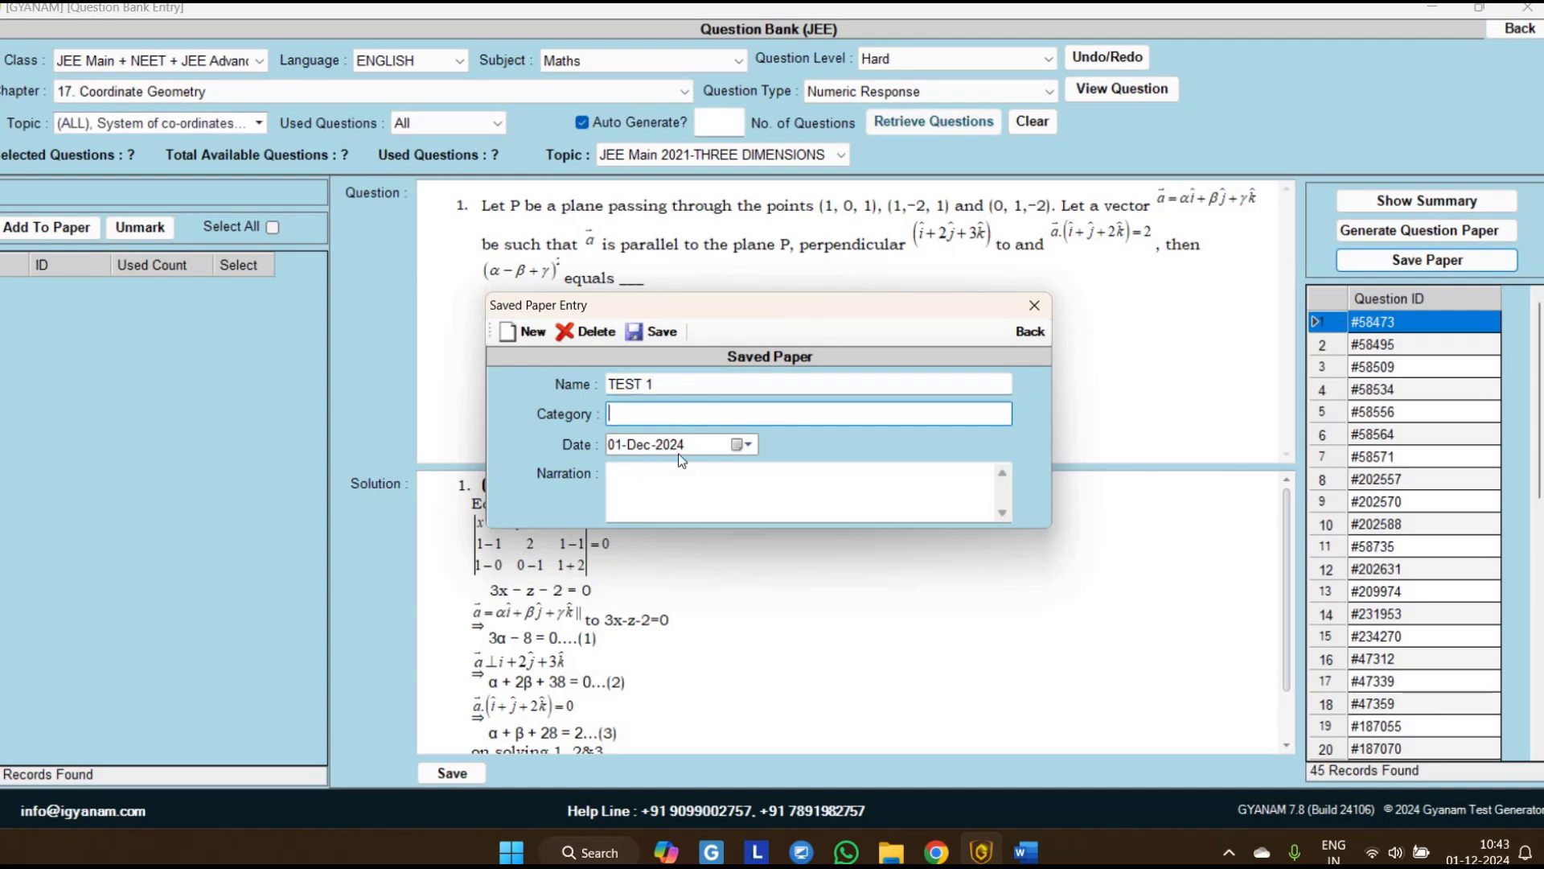
{"action": "type", "text": "DEMO"}
{"action": "left_click", "coordinate": [677, 493]}
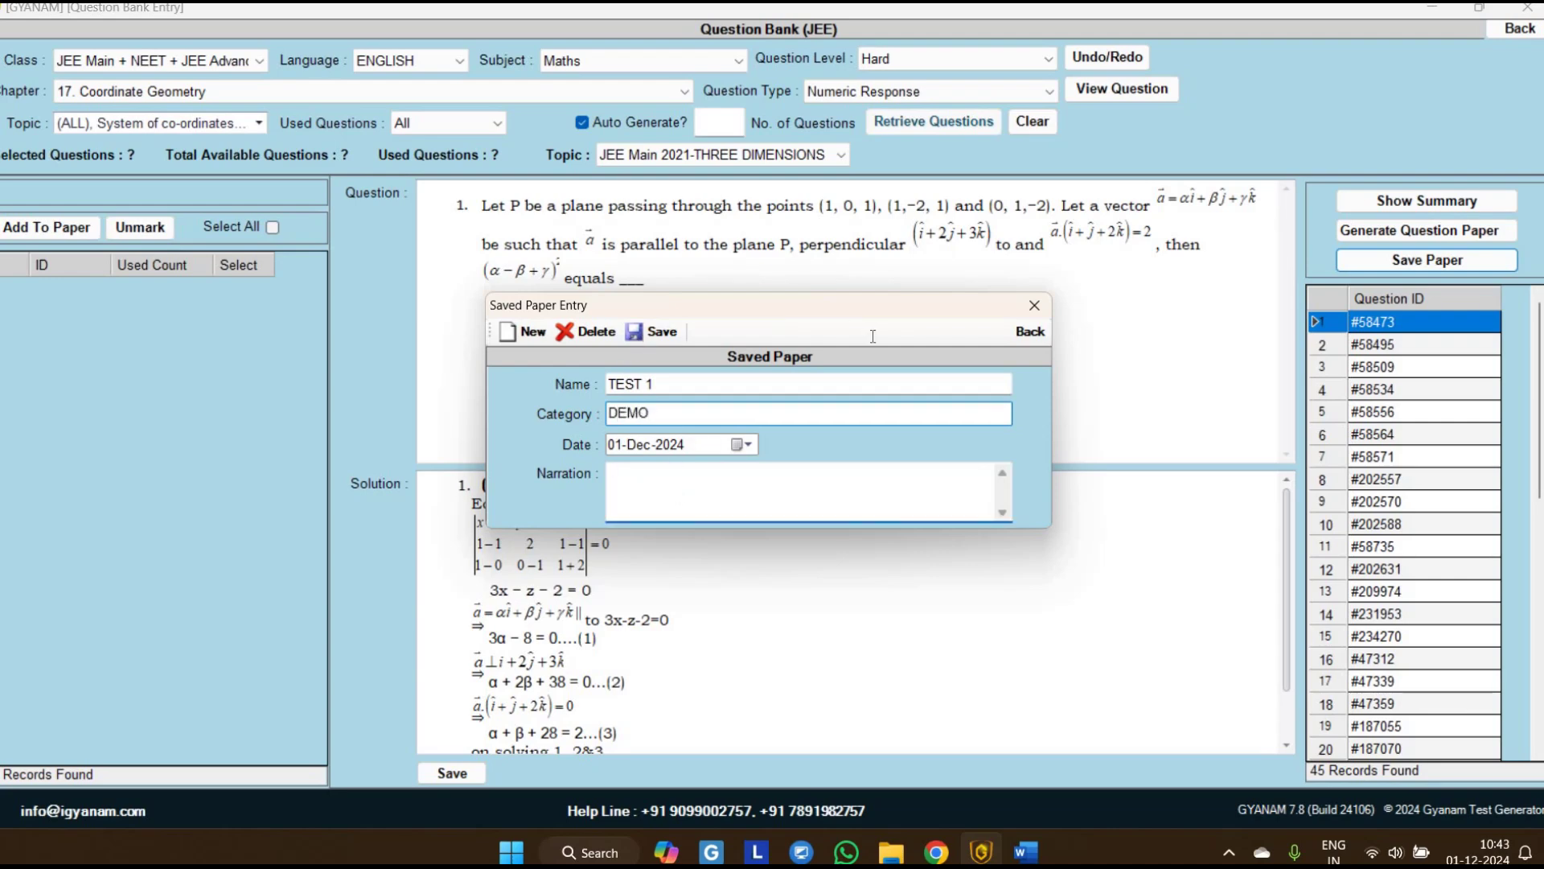
{"action": "left_click", "coordinate": [653, 331]}
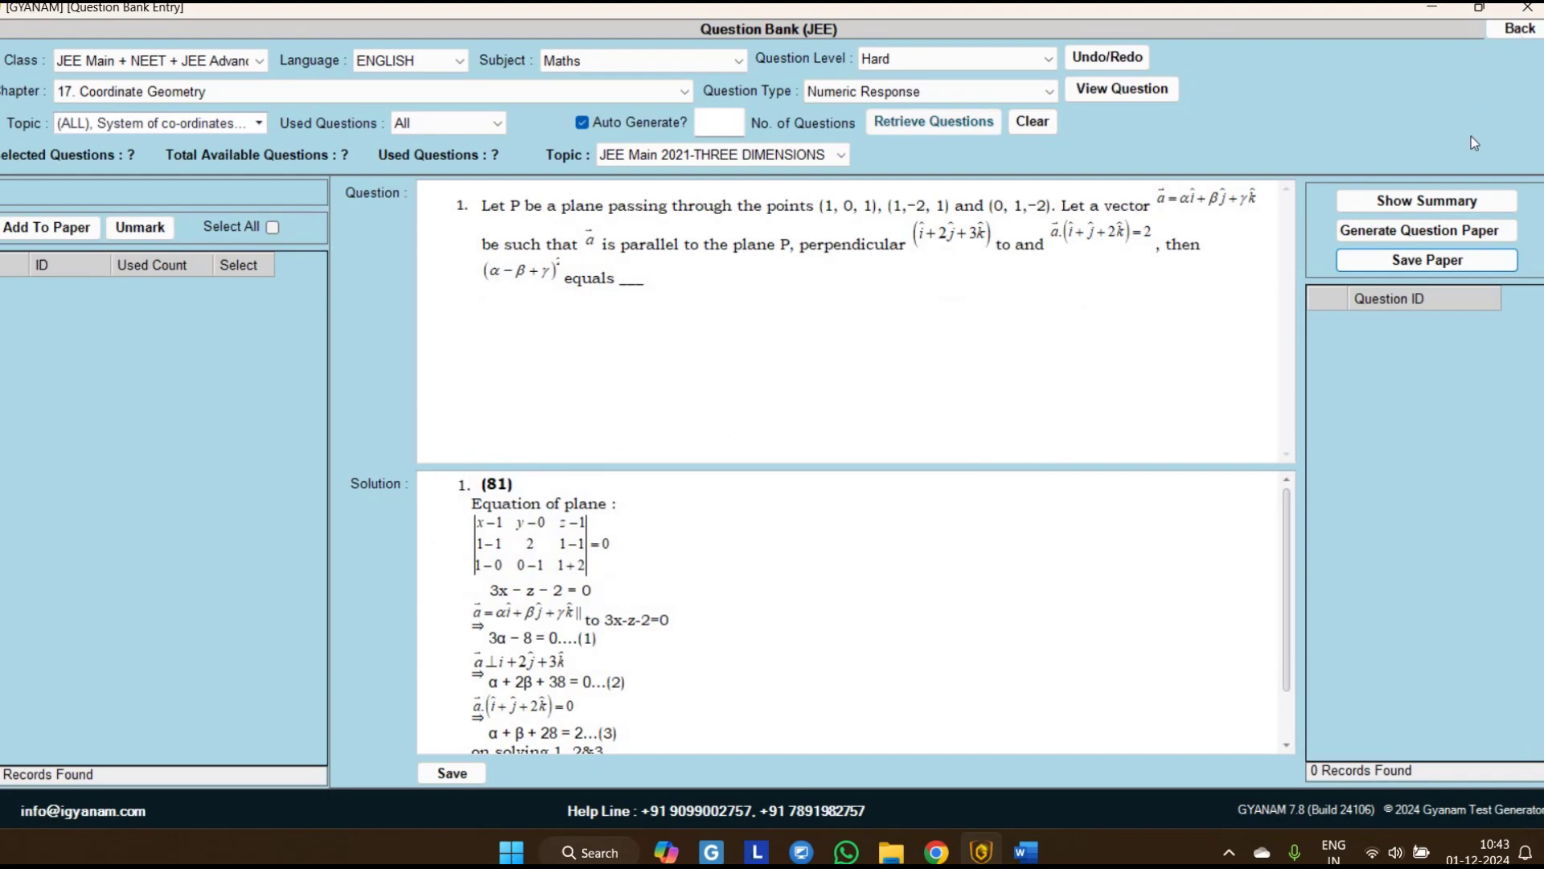
- Leave the question bank, open the saved papers and look through the subject and chapter breakdown of TEST 1
{"action": "left_click", "coordinate": [1519, 28]}
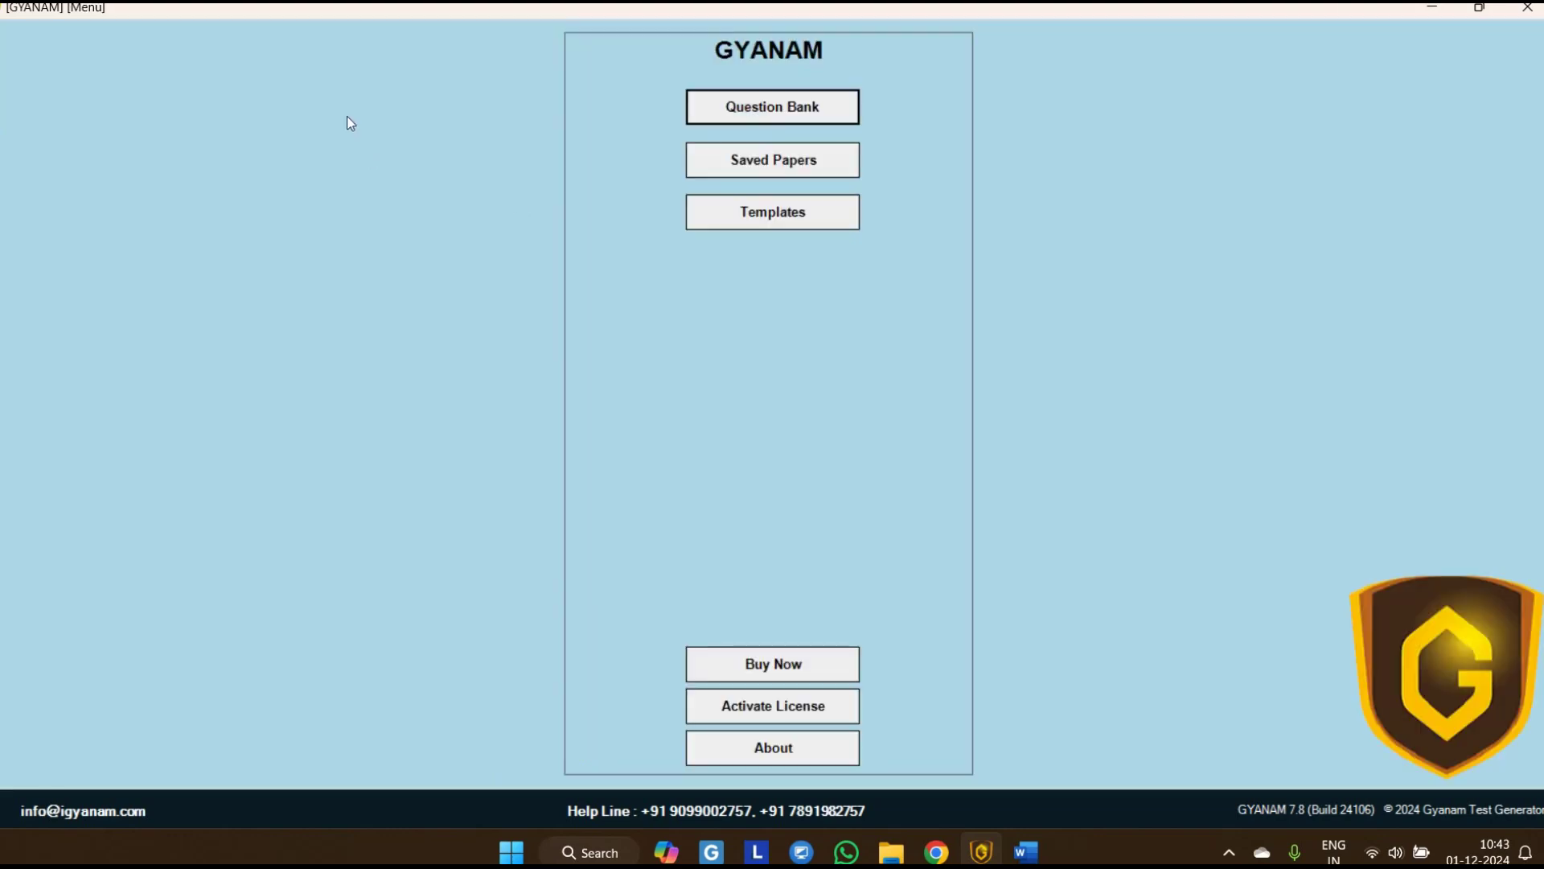
{"action": "left_click", "coordinate": [772, 159]}
{"action": "key", "text": "Return"}
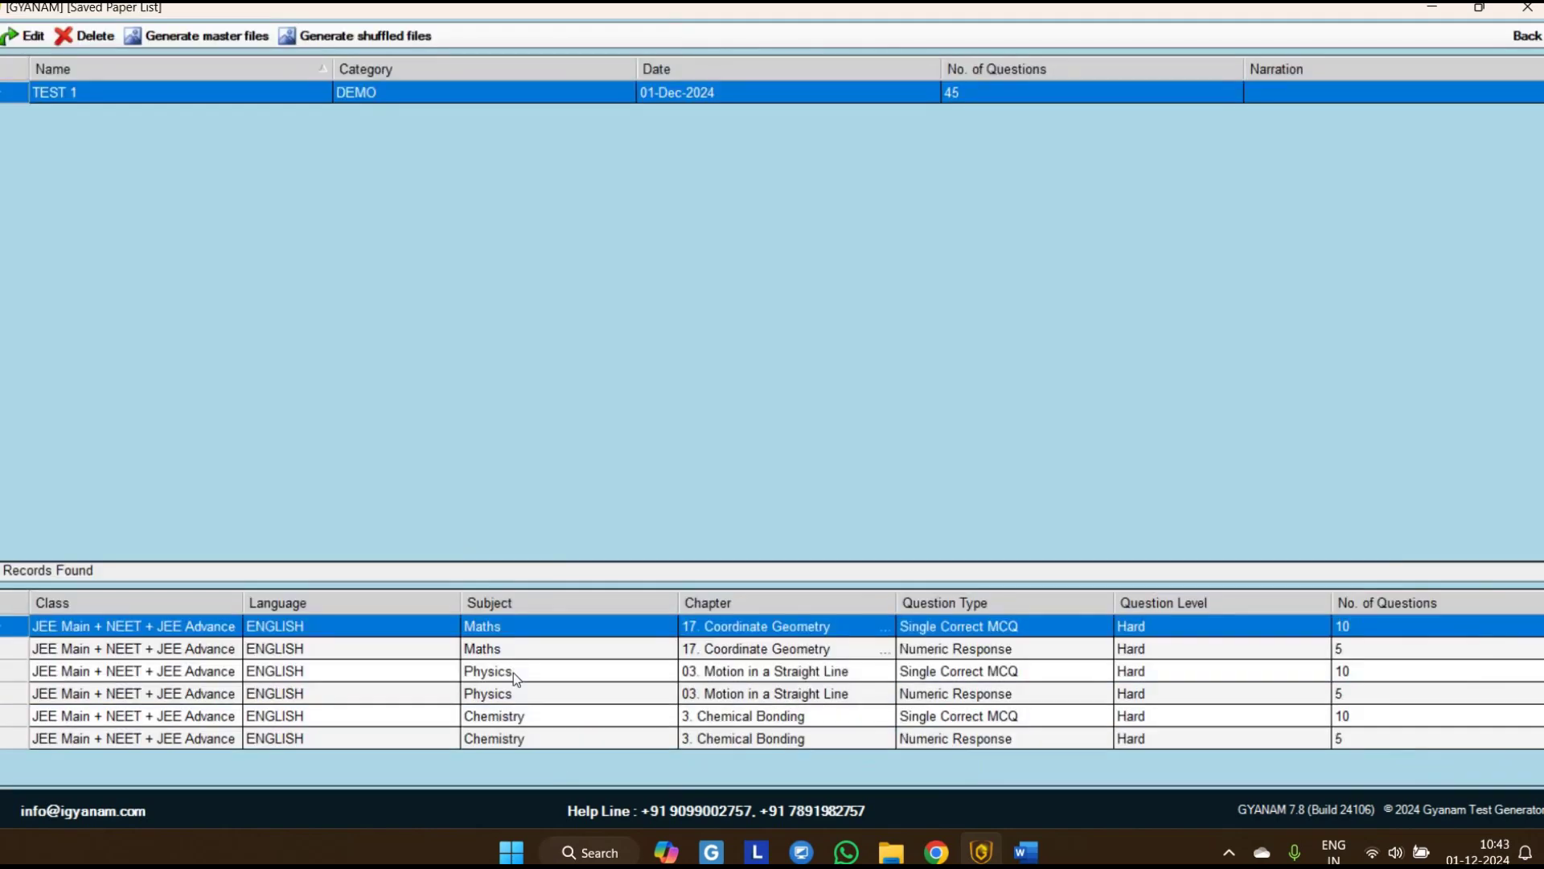
{"action": "key", "text": "Down"}
{"action": "key", "text": "Down"}
{"action": "key", "text": "Down"}
{"action": "key", "text": "Down"}
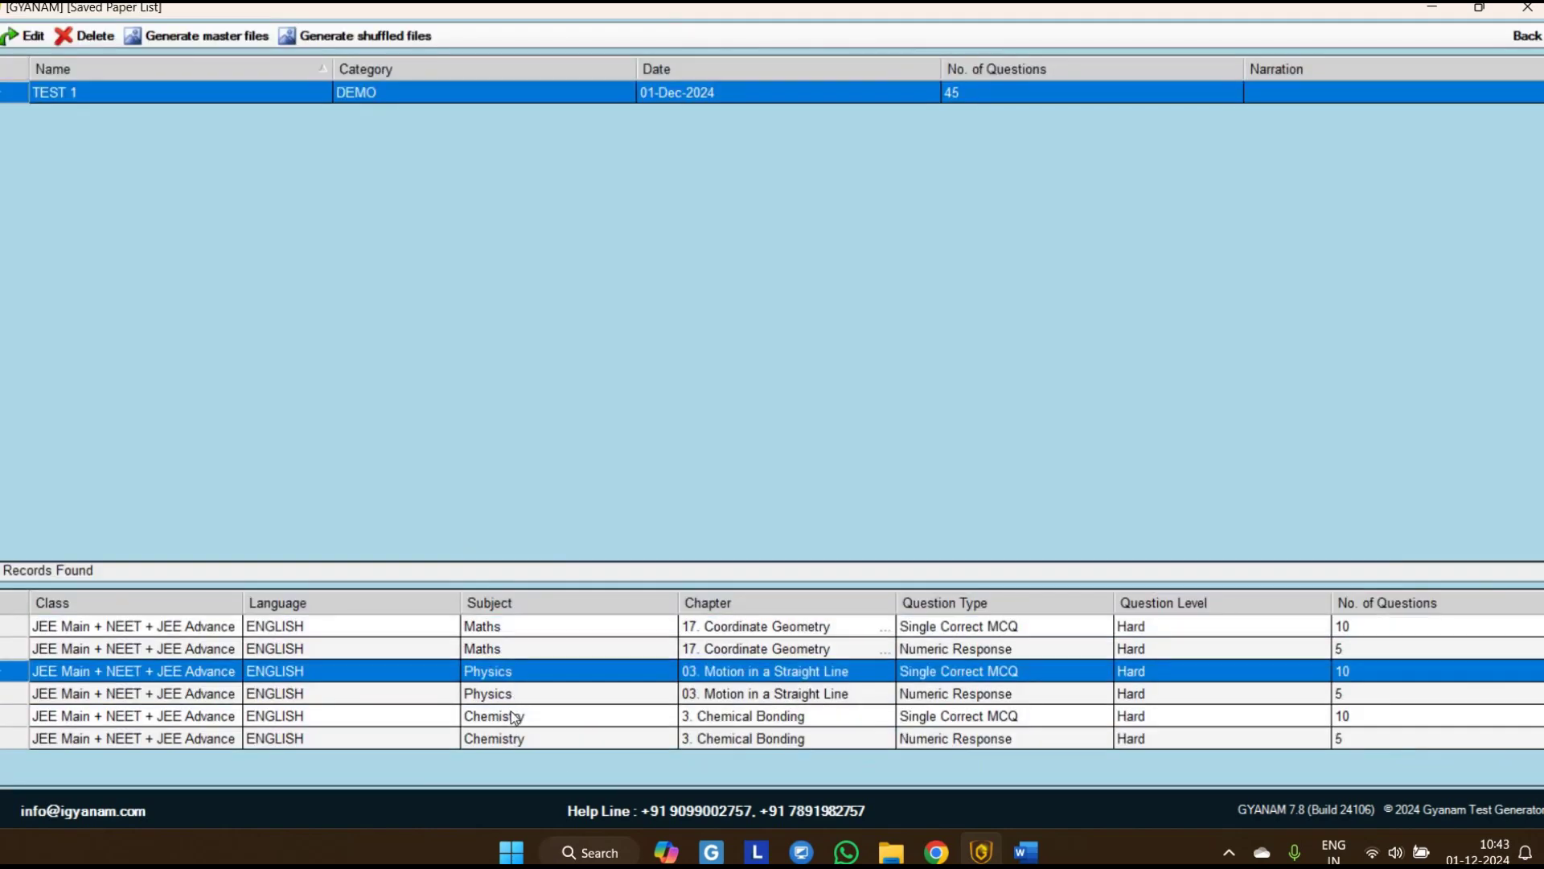
{"action": "key", "text": "Down"}
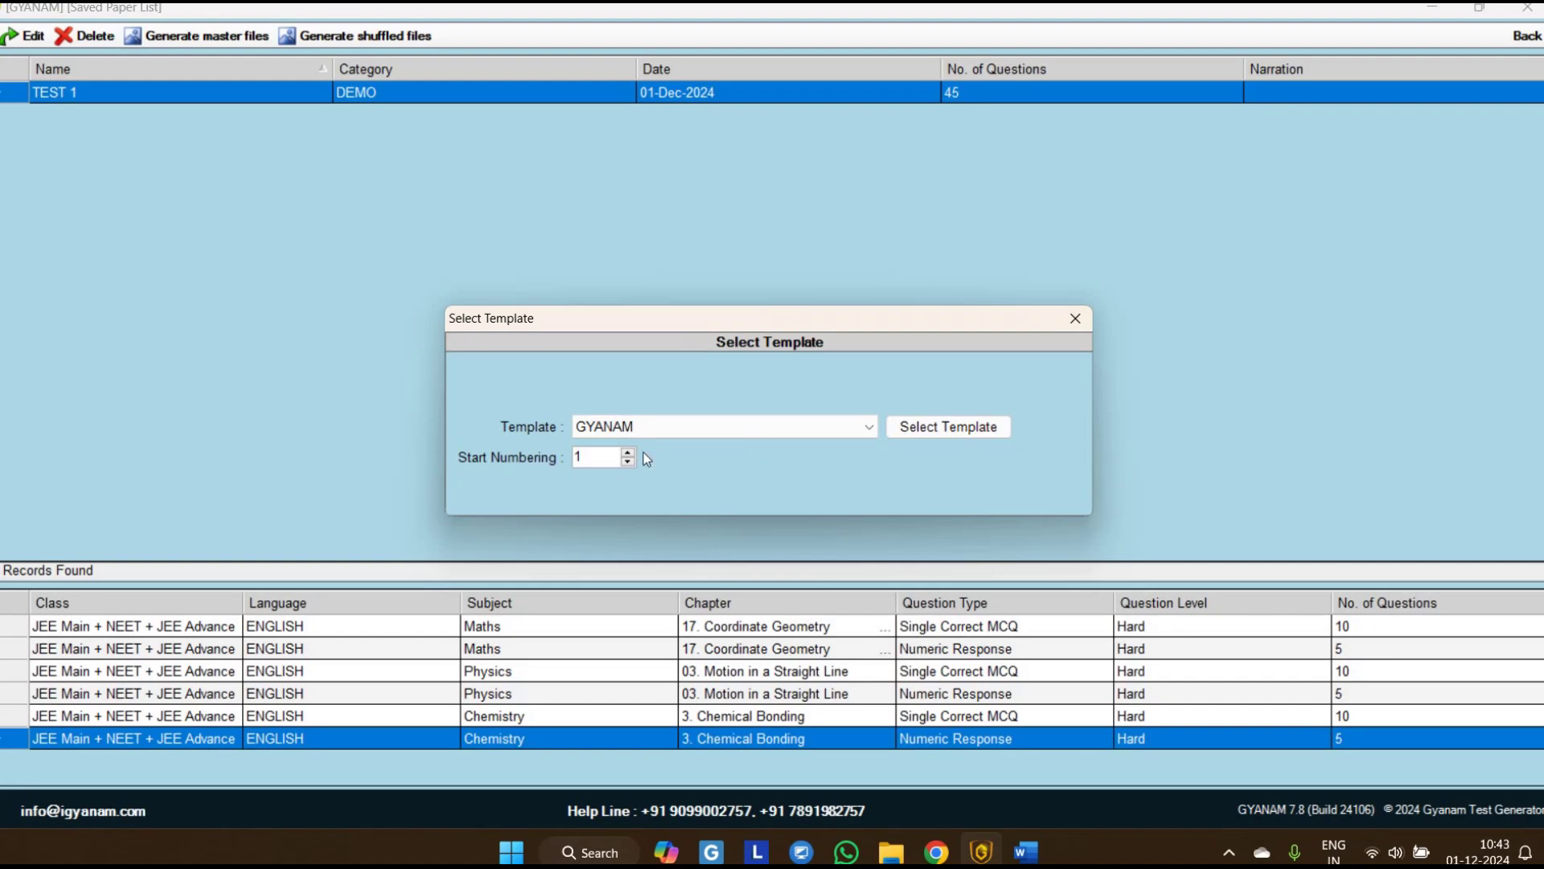
- Generate the files of the saved paper TEST 1 with the GYANAM template, starting the numbering at 1
{"action": "left_click", "coordinate": [643, 427]}
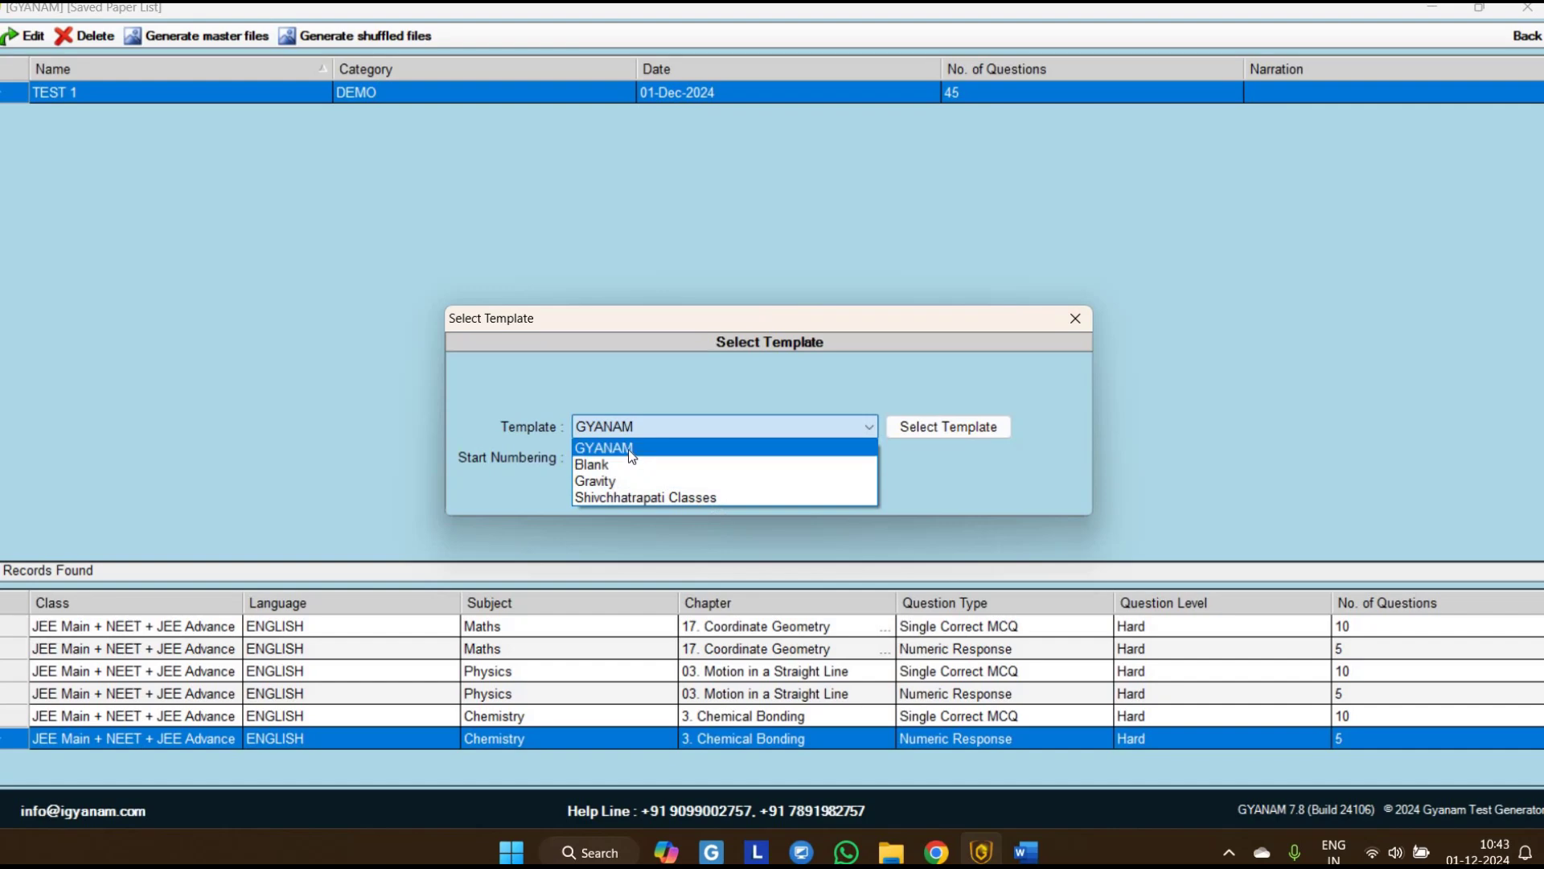
{"action": "key", "text": "Up"}
{"action": "key", "text": "Return"}
{"action": "key", "text": "Return"}
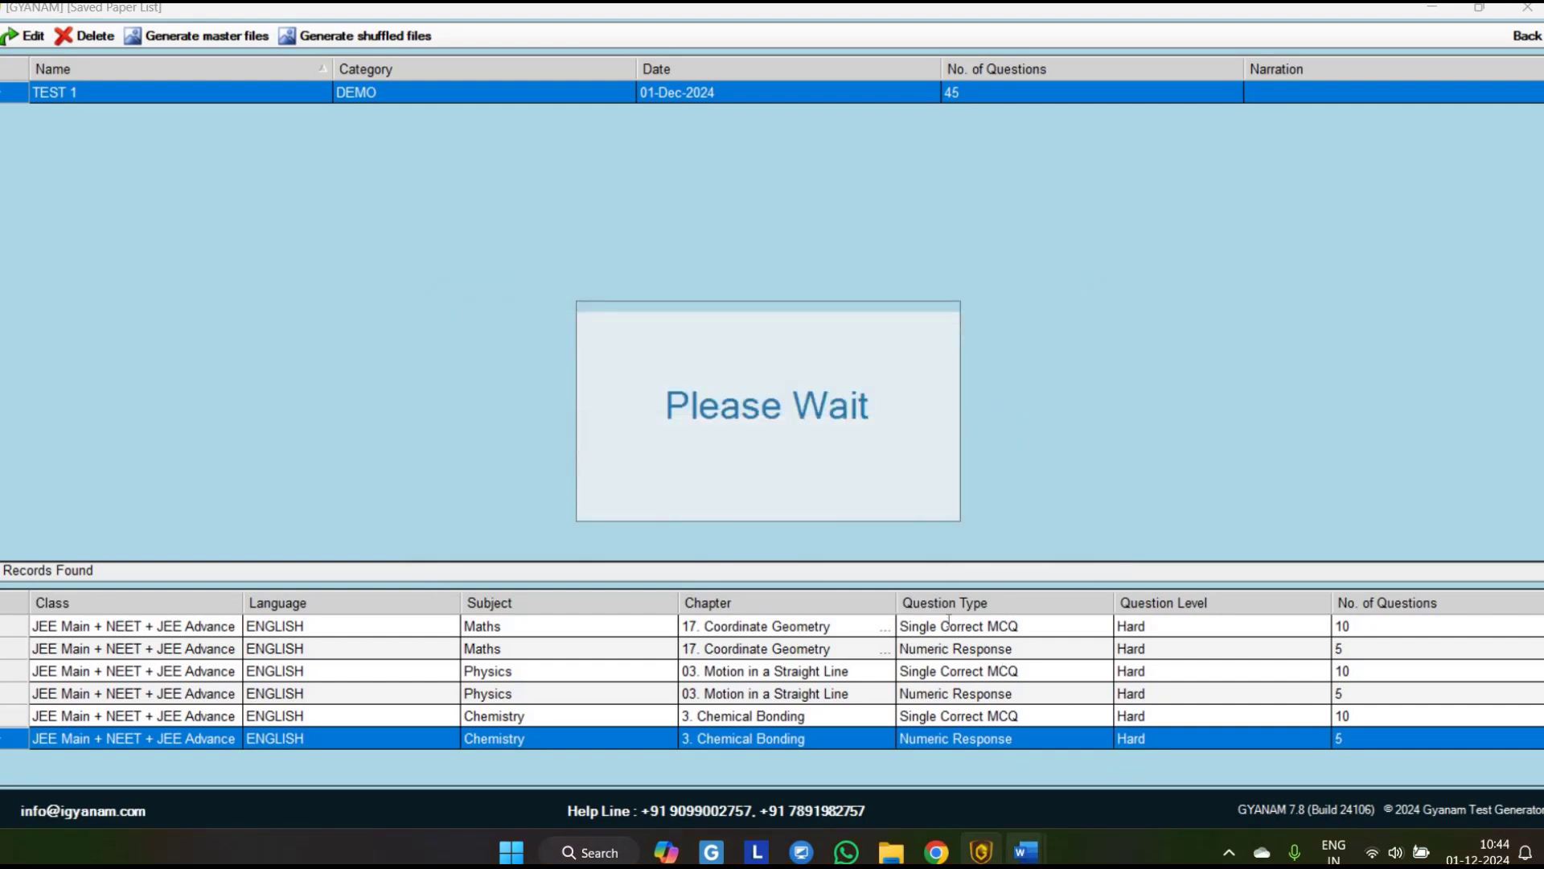
- Switch to Word, check the generated question paper and its solutions document, and return to the question paper
{"action": "mouse_move", "coordinate": [1025, 851]}
{"action": "left_click", "coordinate": [1038, 666]}
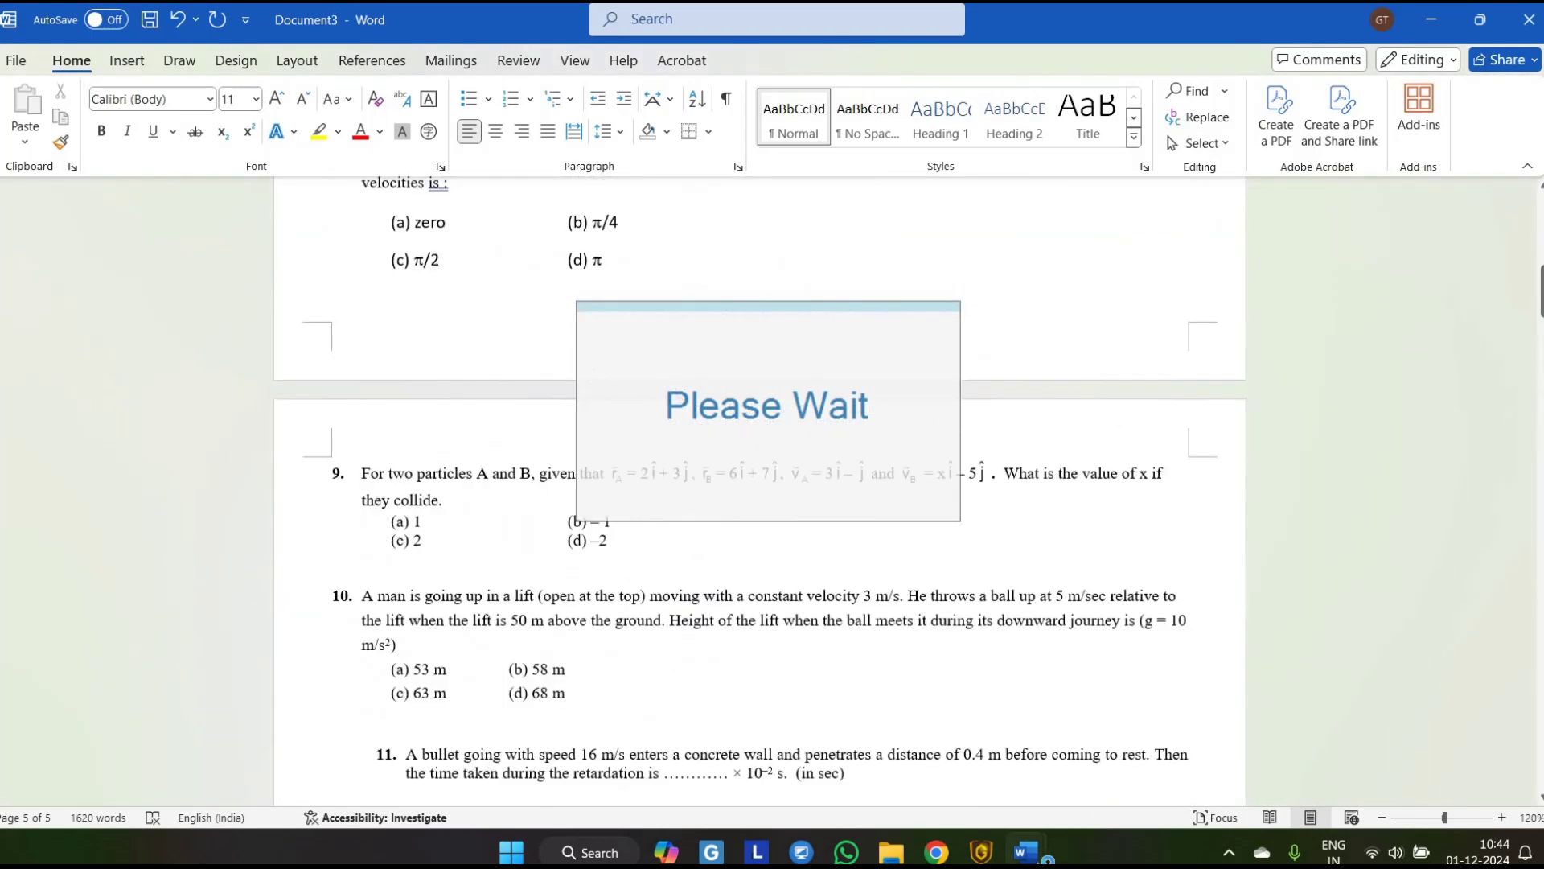
{"action": "mouse_move", "coordinate": [1026, 851]}
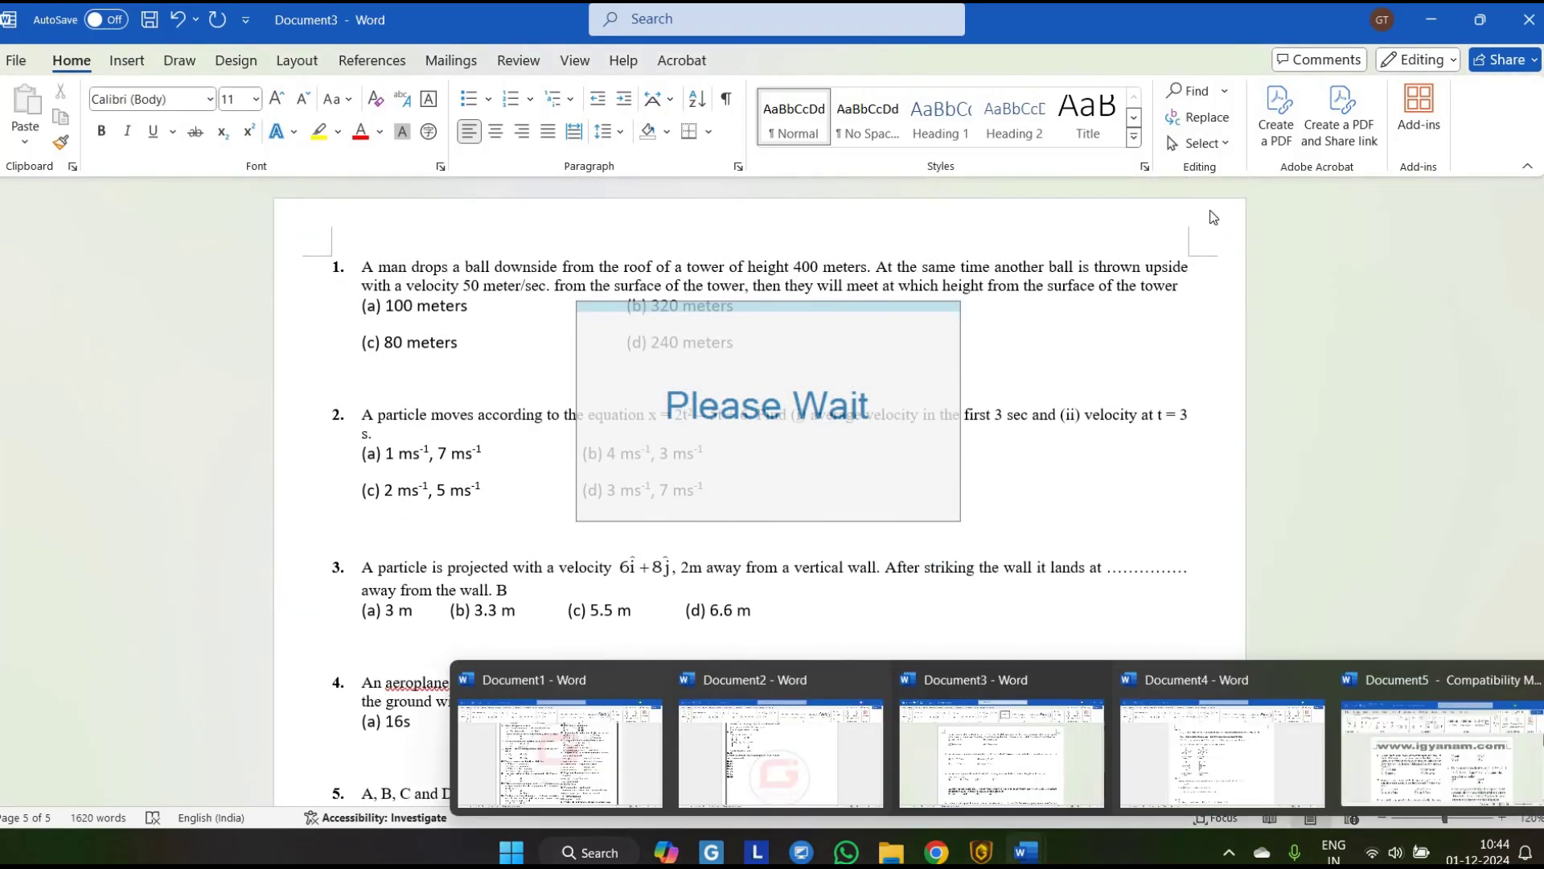
{"action": "left_click", "coordinate": [1435, 756]}
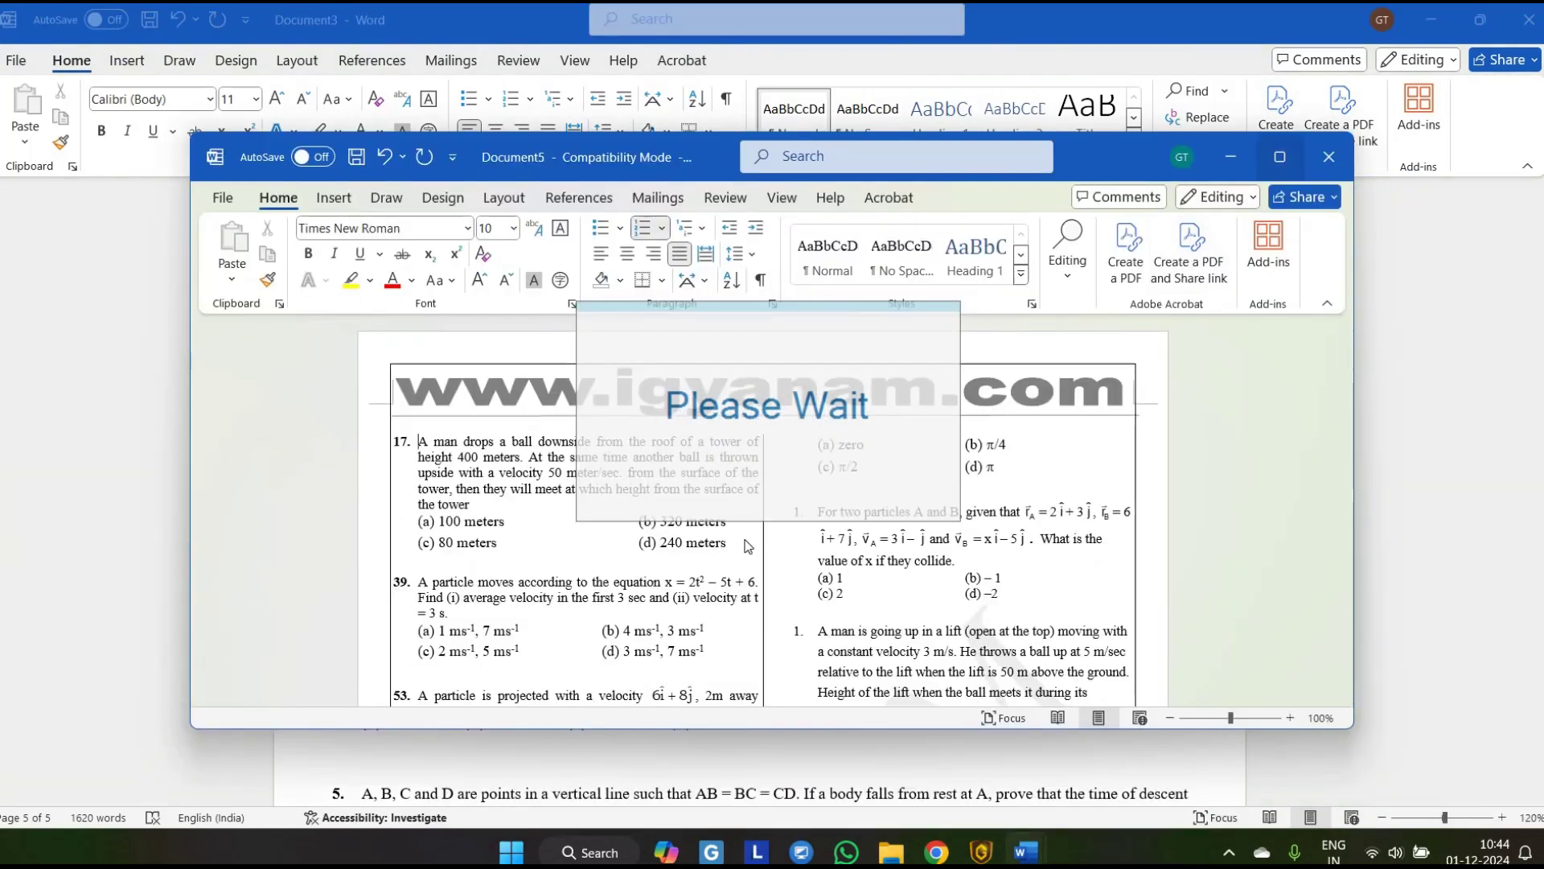
{"action": "left_click", "coordinate": [1279, 157]}
{"action": "scroll", "coordinate": [746, 539], "scroll_direction": "down", "scroll_amount": 1}
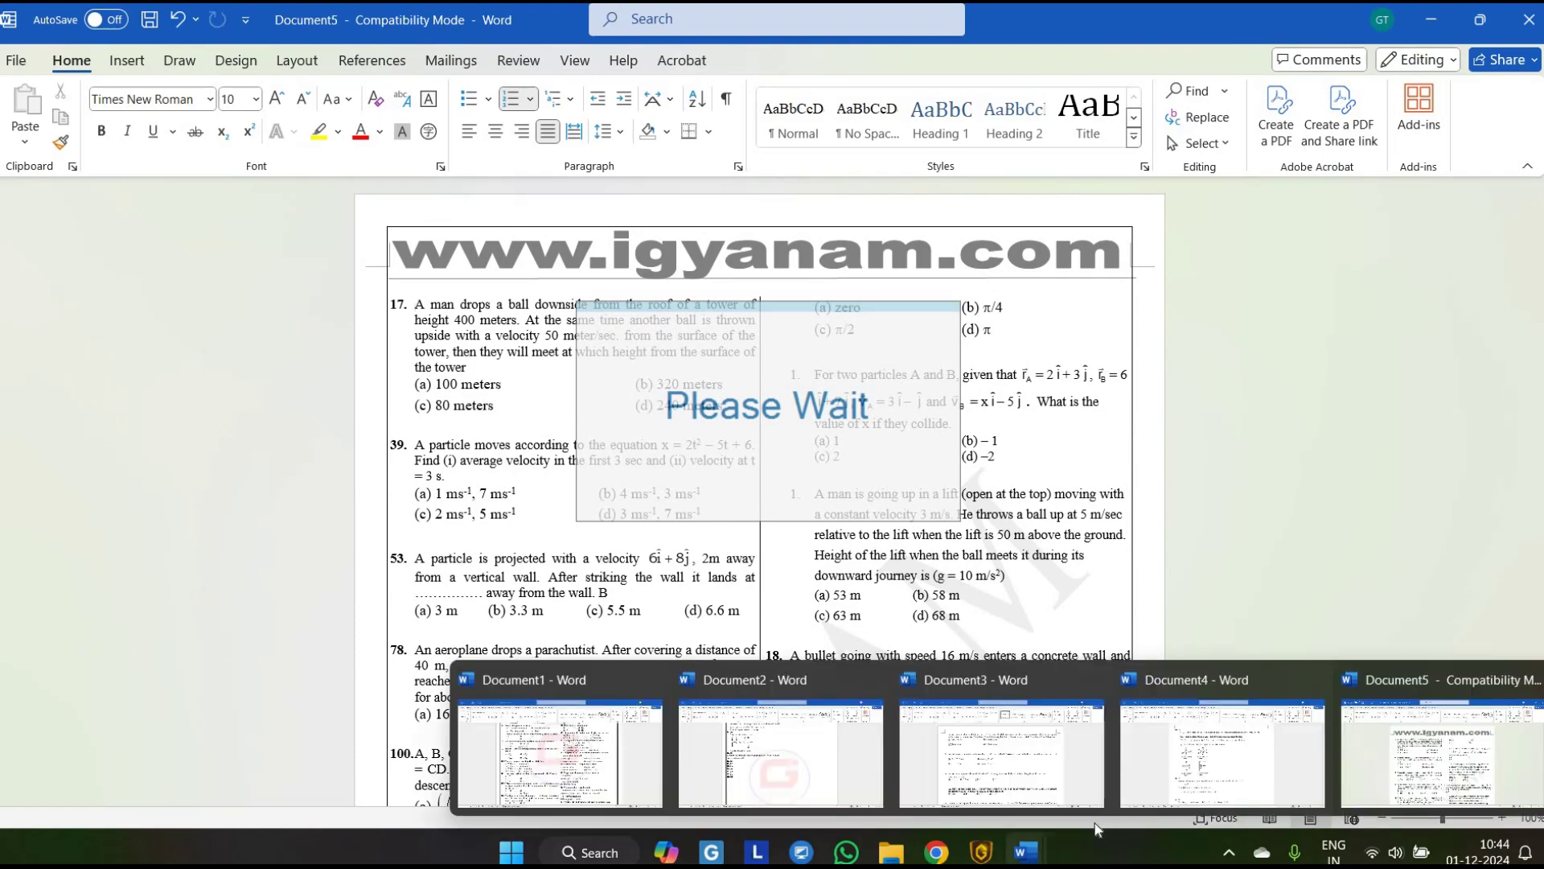
{"action": "mouse_move", "coordinate": [1018, 858]}
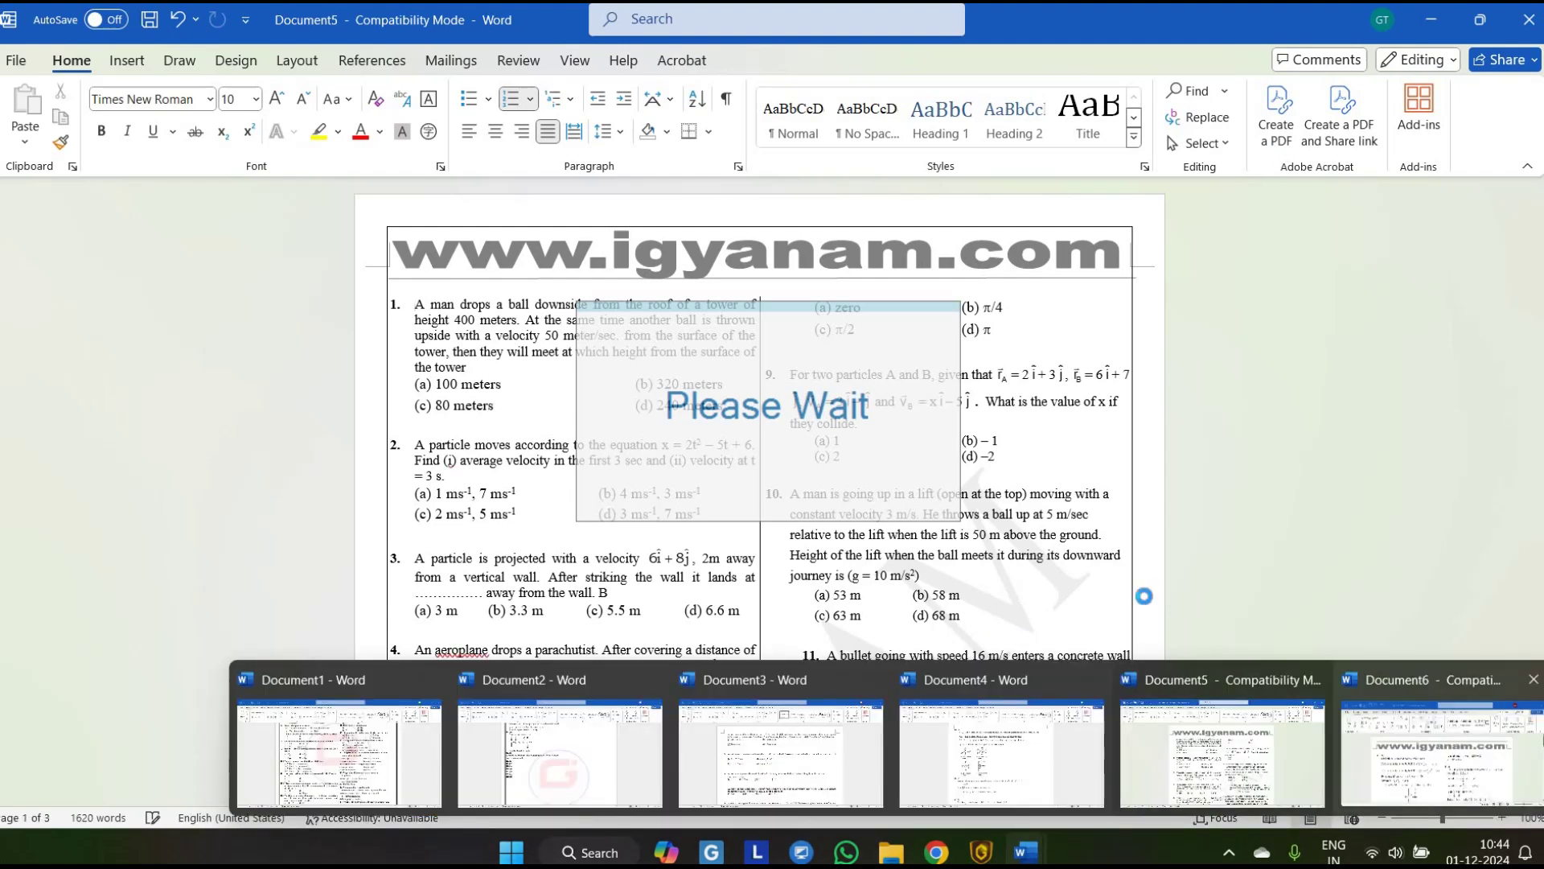
{"action": "left_click", "coordinate": [1181, 774]}
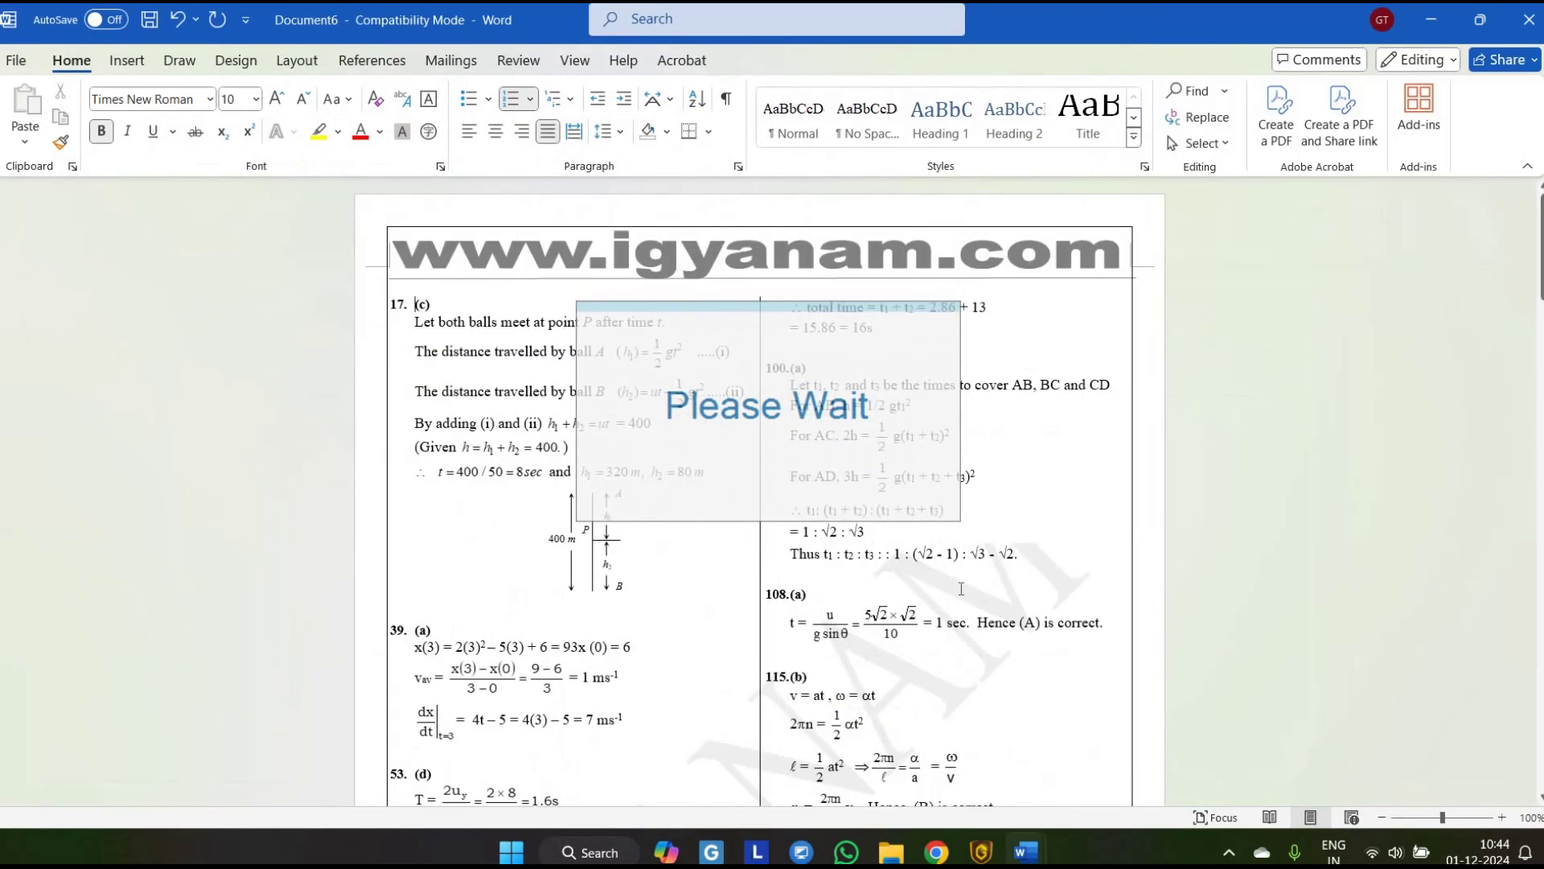
{"action": "mouse_move", "coordinate": [1025, 853]}
{"action": "left_click", "coordinate": [1221, 753]}
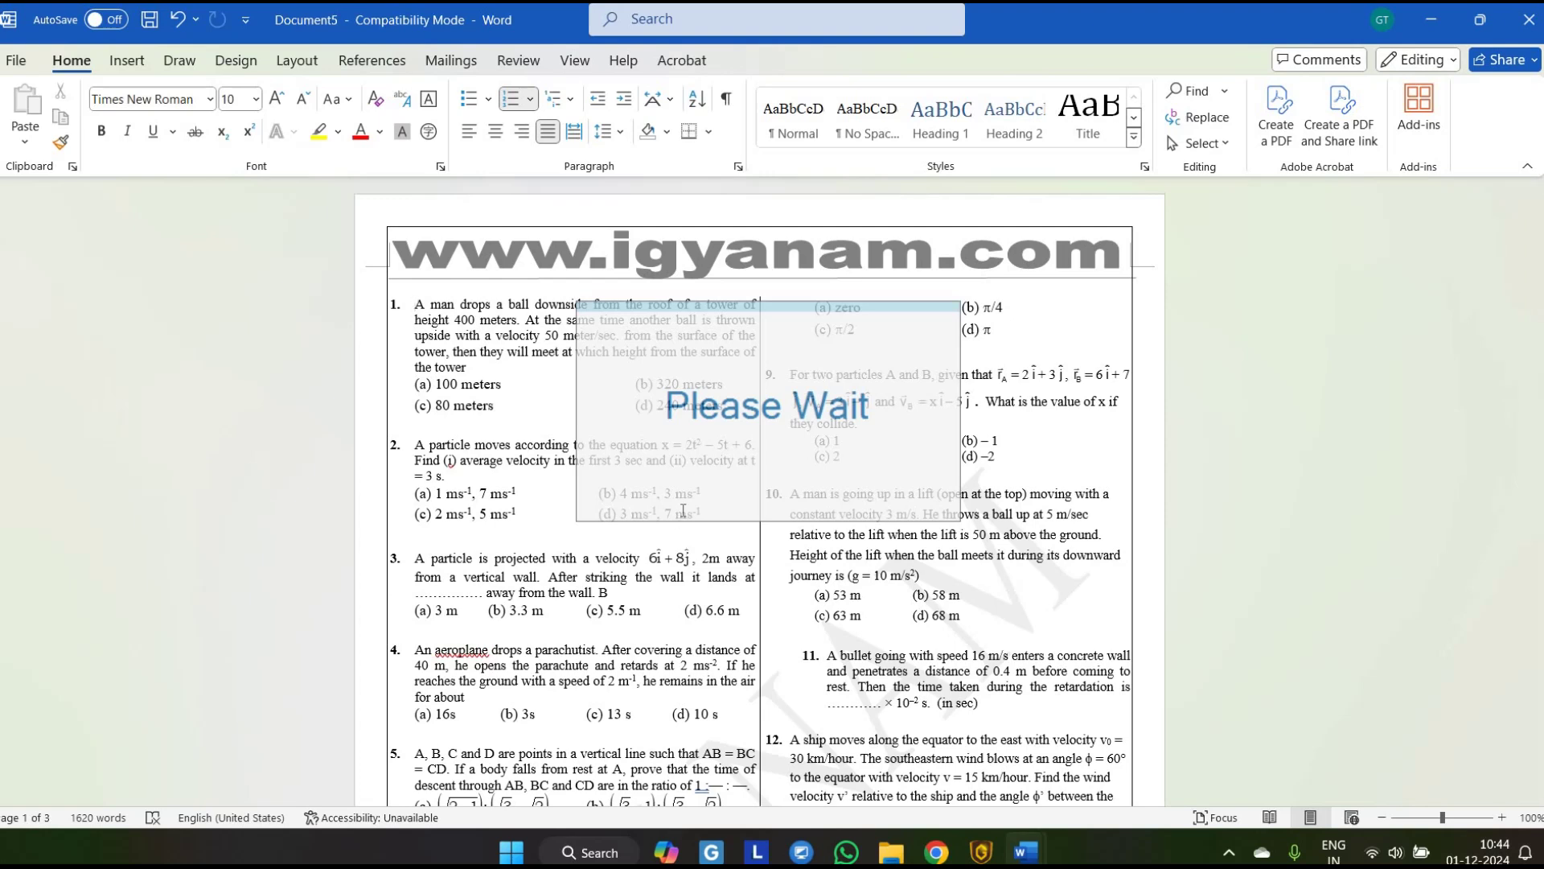
- Zoom the question paper to 150% and convert the equation in option (a) of question 5 to Office Math
{"action": "scroll", "coordinate": [1180, 423], "scroll_direction": "up", "scroll_amount": 5}
{"action": "left_click", "coordinate": [679, 384]}
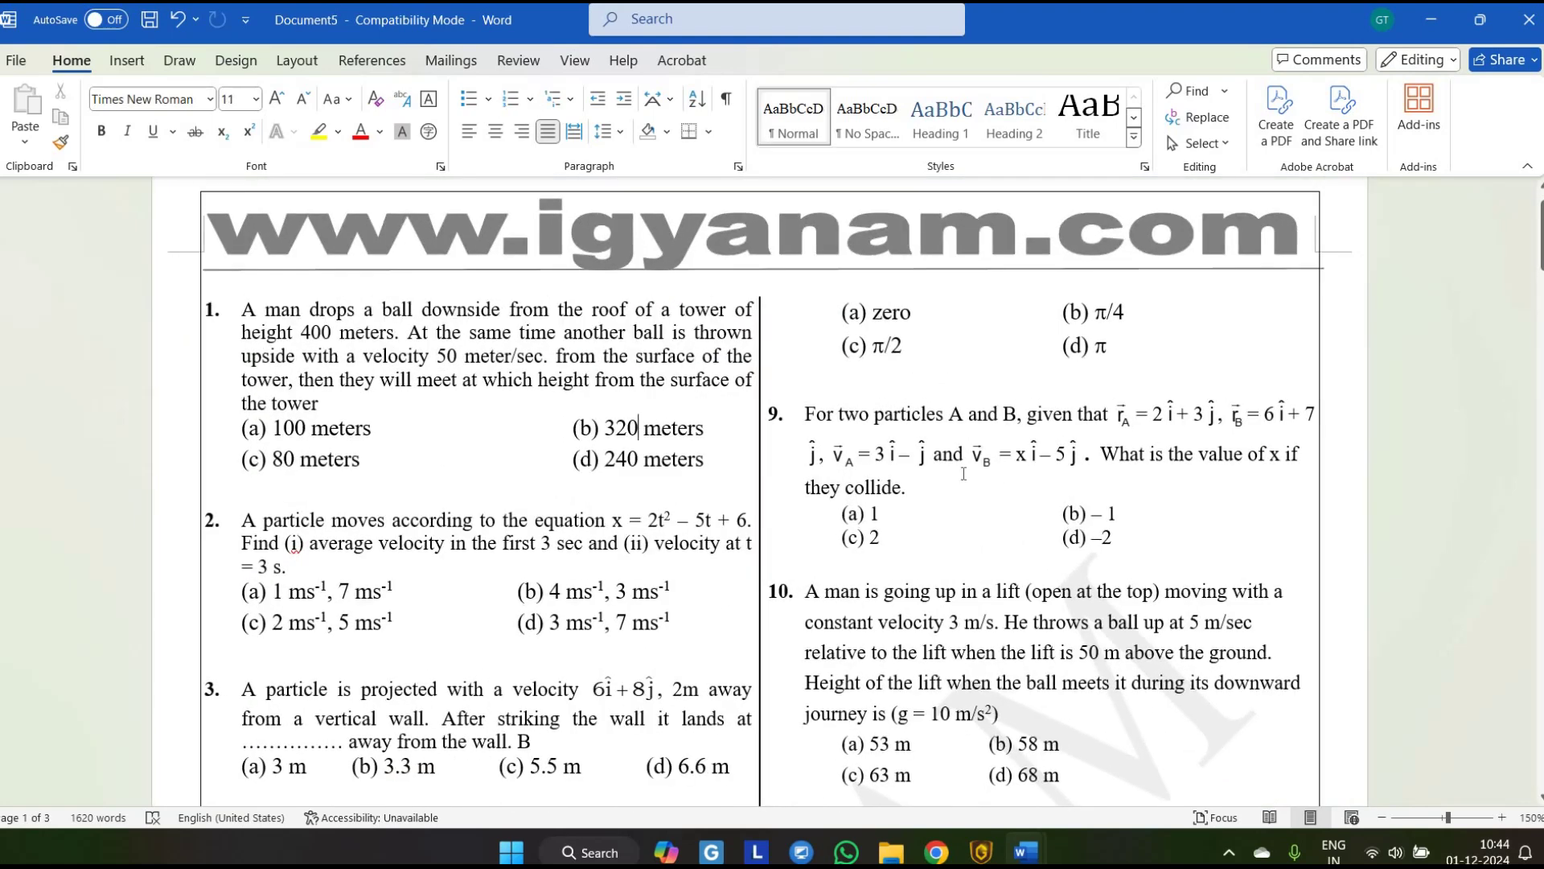
{"action": "left_click", "coordinate": [537, 546]}
{"action": "scroll", "coordinate": [467, 532], "scroll_direction": "down", "scroll_amount": 6}
{"action": "left_click", "coordinate": [393, 573]}
{"action": "left_click", "coordinate": [617, 527]}
{"action": "left_click", "coordinate": [617, 568]}
{"action": "left_click", "coordinate": [358, 568]}
{"action": "double_click", "coordinate": [350, 531]}
{"action": "key", "text": "Return"}
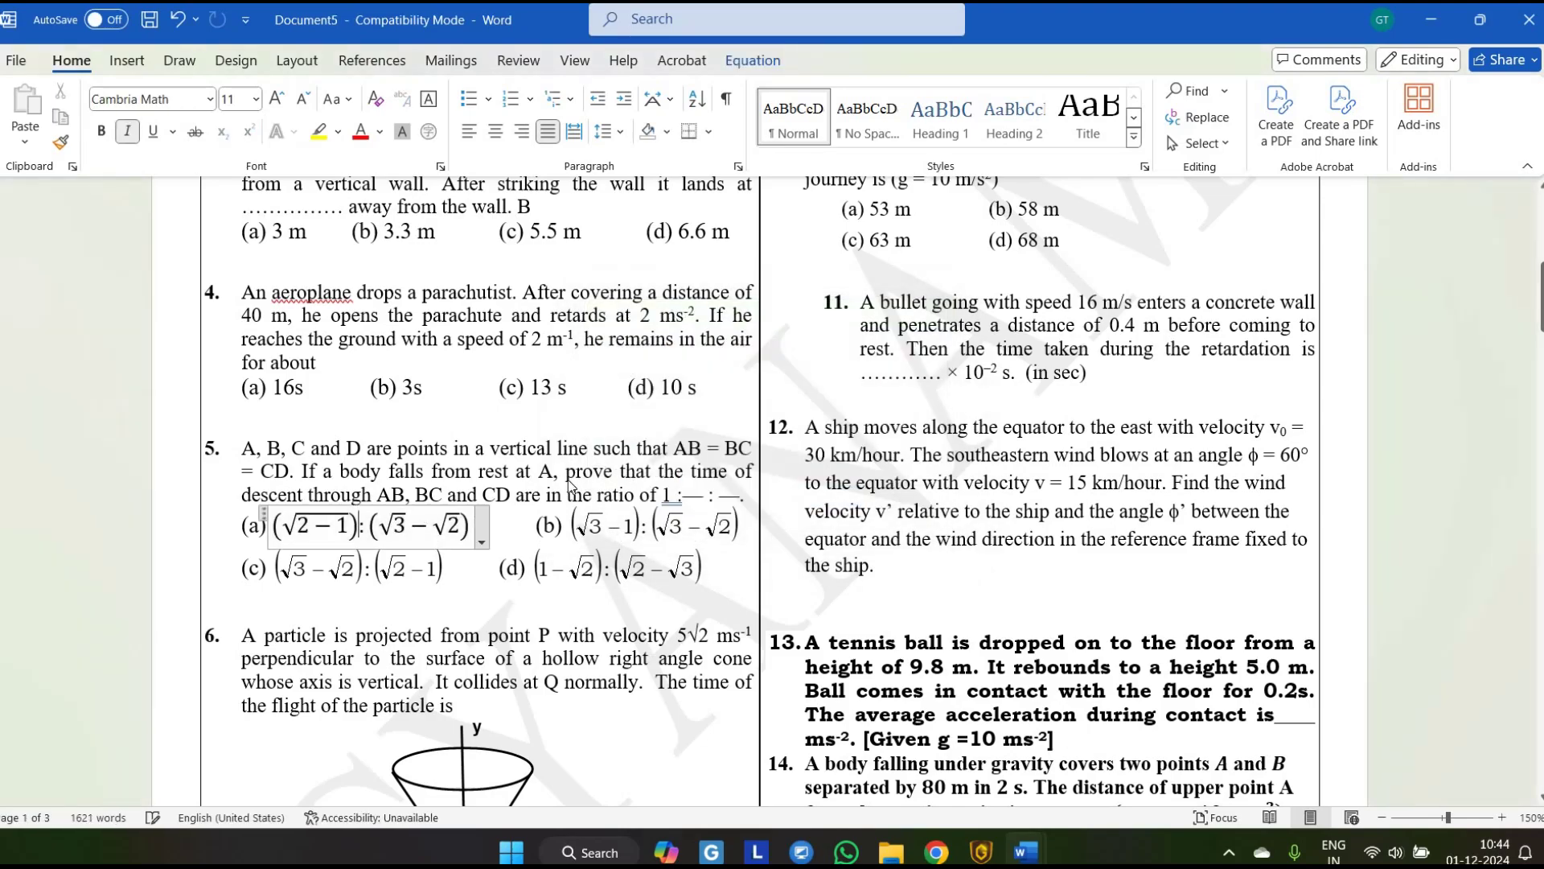
{"action": "left_click", "coordinate": [400, 526]}
- Convert the equations in options (c) and (b) of question 40 to Office Math
{"action": "scroll", "coordinate": [648, 509], "scroll_direction": "down", "scroll_amount": 14}
{"action": "scroll", "coordinate": [547, 429], "scroll_direction": "down", "scroll_amount": 20}
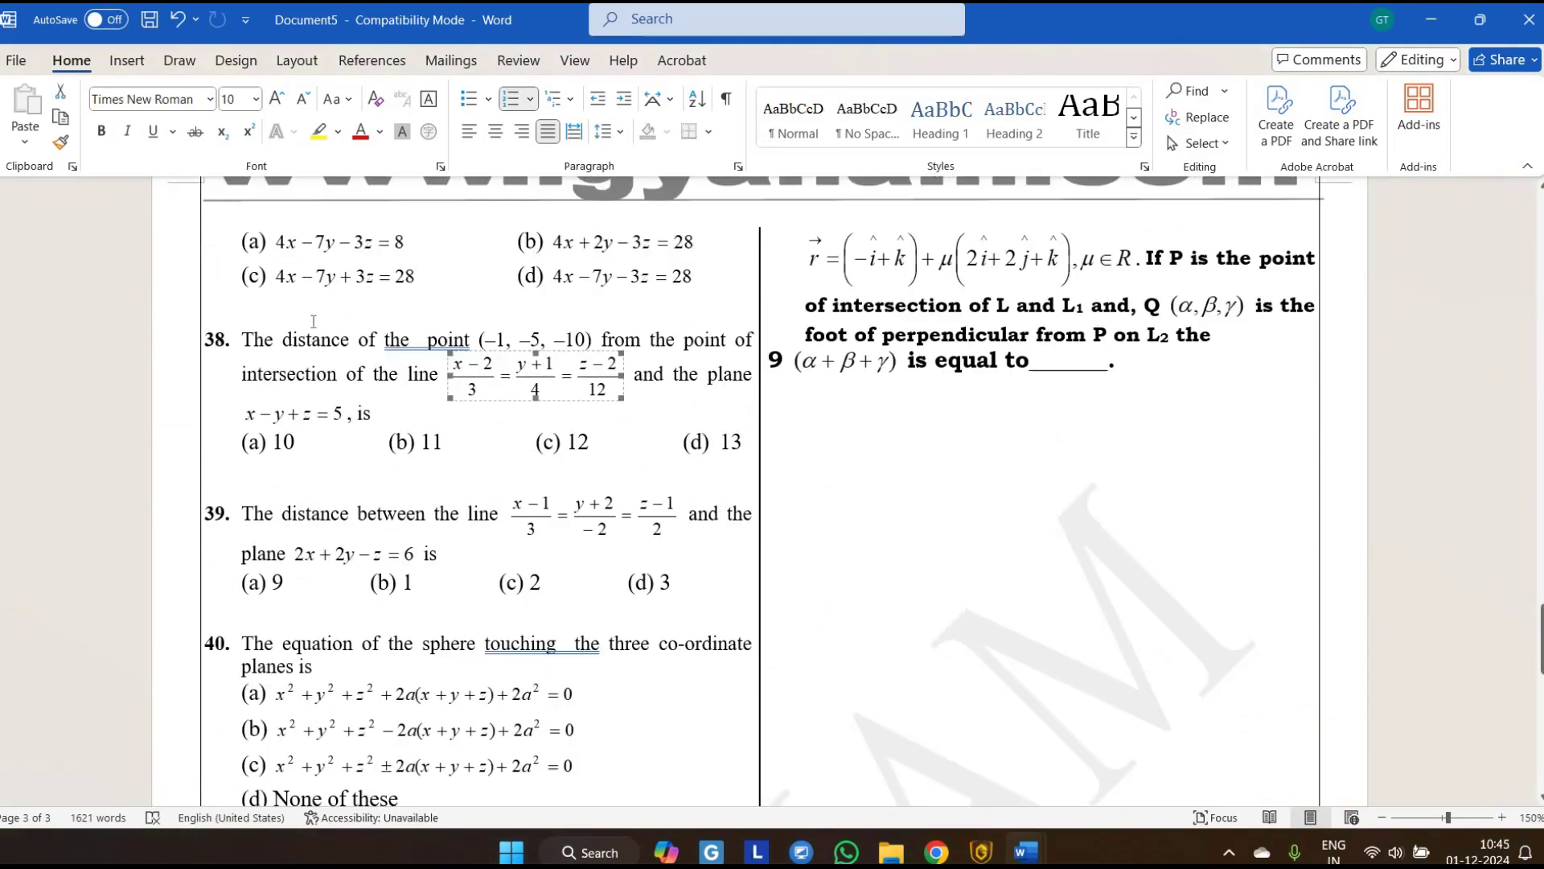
{"action": "scroll", "coordinate": [812, 502], "scroll_direction": "down", "scroll_amount": 5}
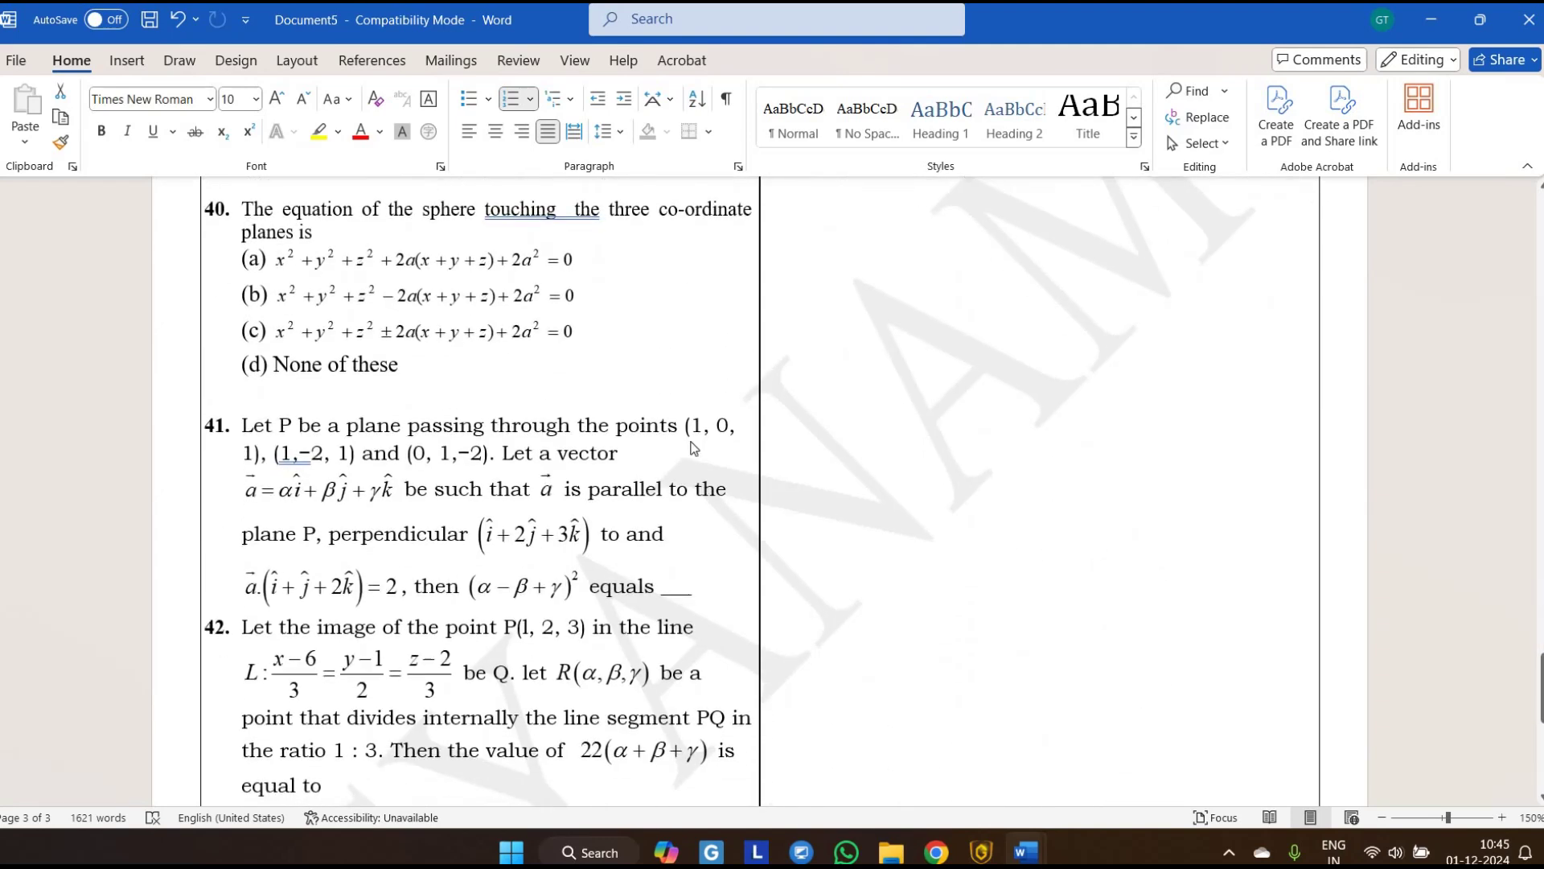
{"action": "left_click", "coordinate": [427, 295]}
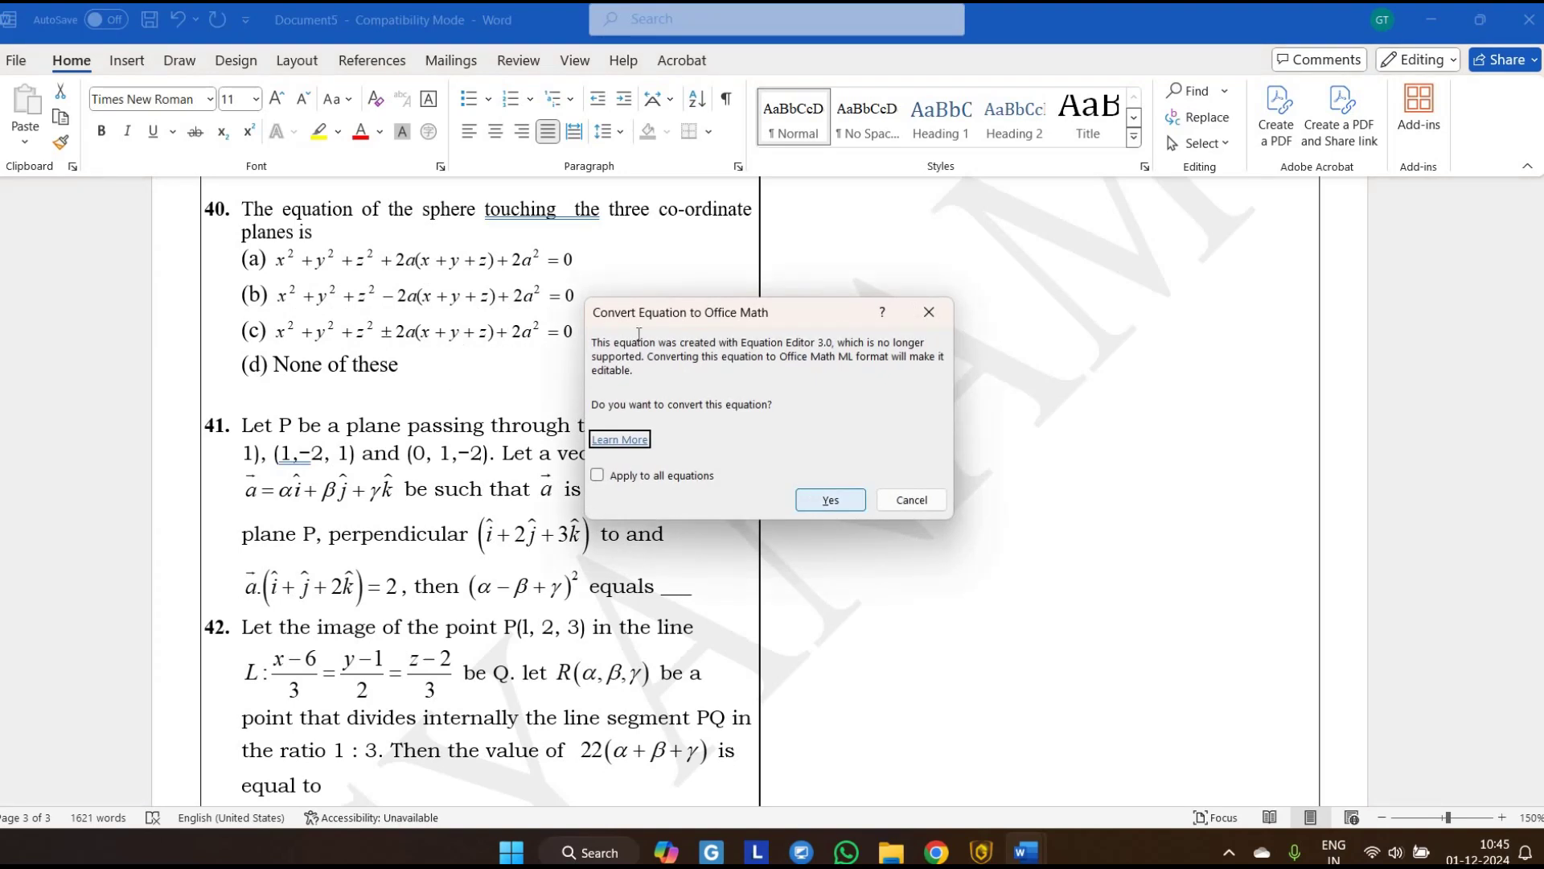
{"action": "key", "text": "Return"}
{"action": "left_click", "coordinate": [506, 322]}
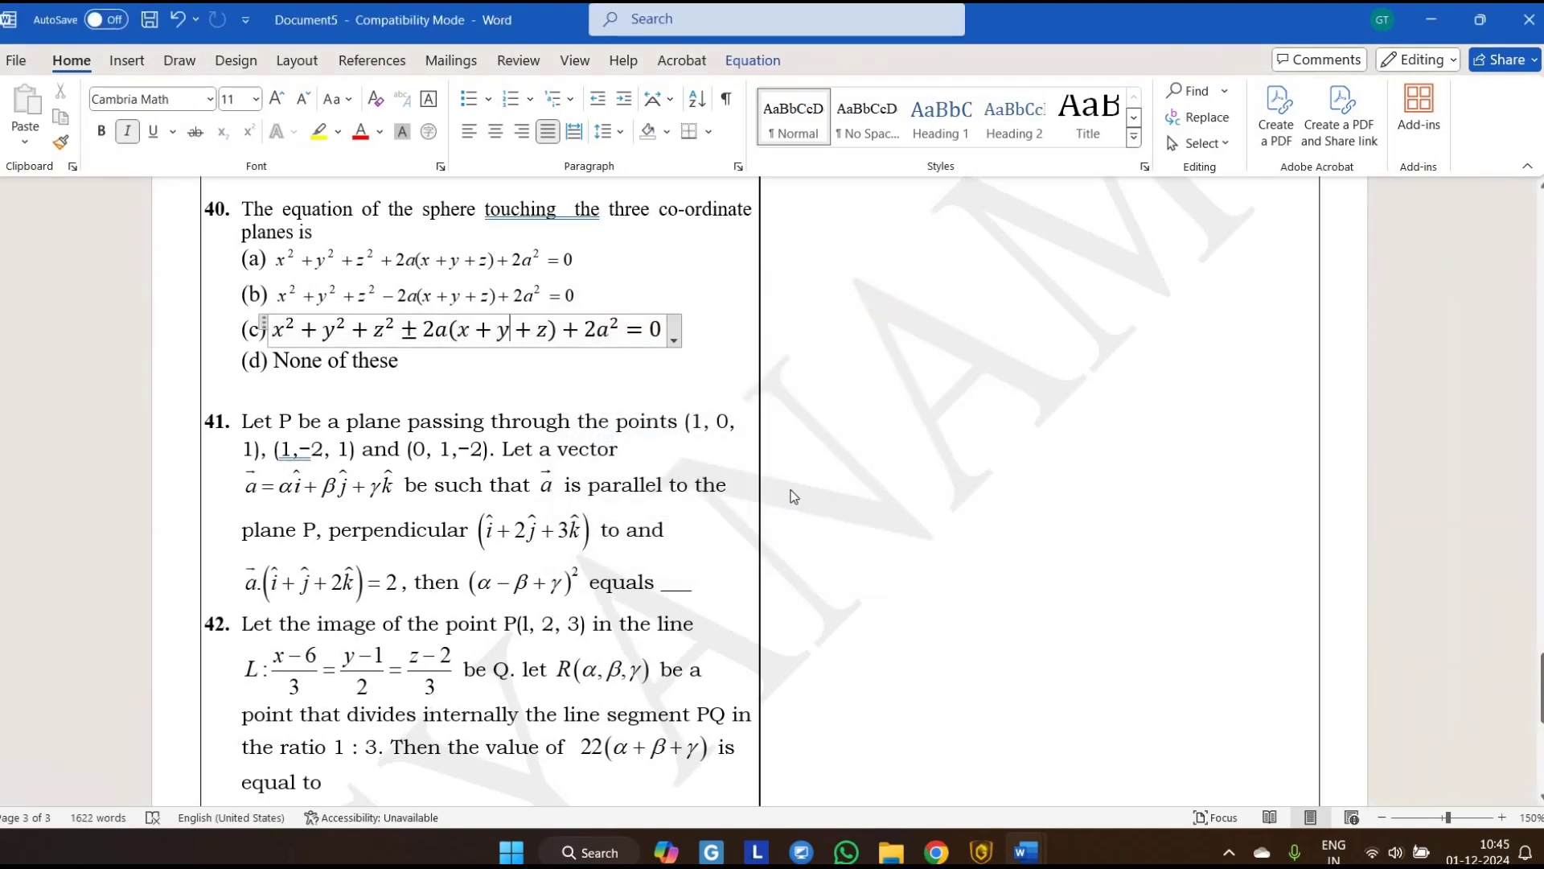
{"action": "double_click", "coordinate": [513, 293]}
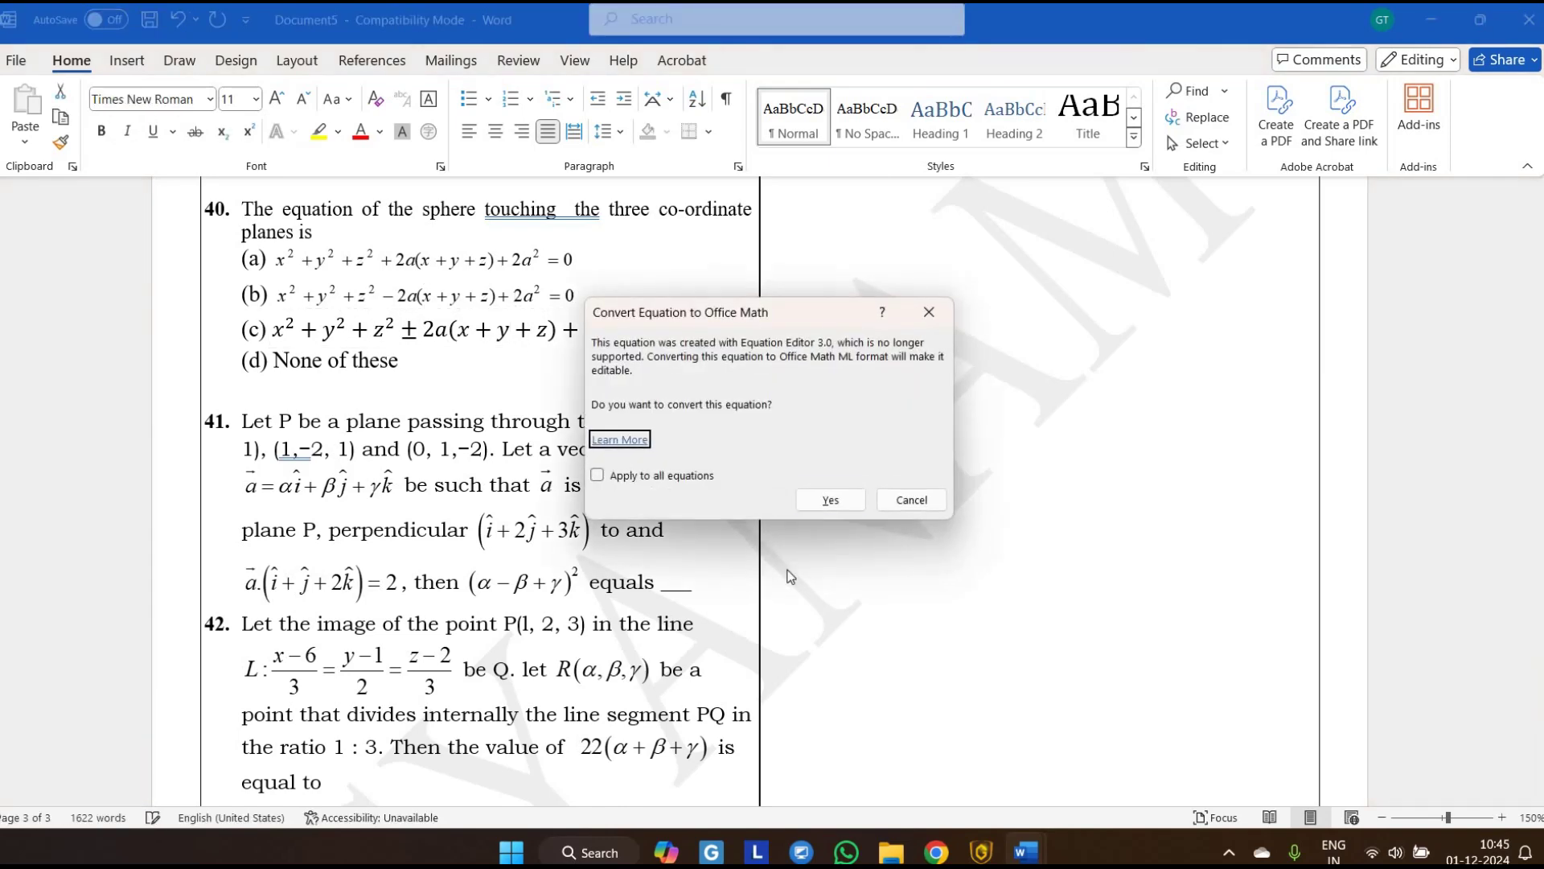
{"action": "left_click", "coordinate": [830, 500]}
- Look at the last questions of the paper, leave it, and look through the HD JEE template document
{"action": "scroll", "coordinate": [1019, 771], "scroll_direction": "down", "scroll_amount": 3}
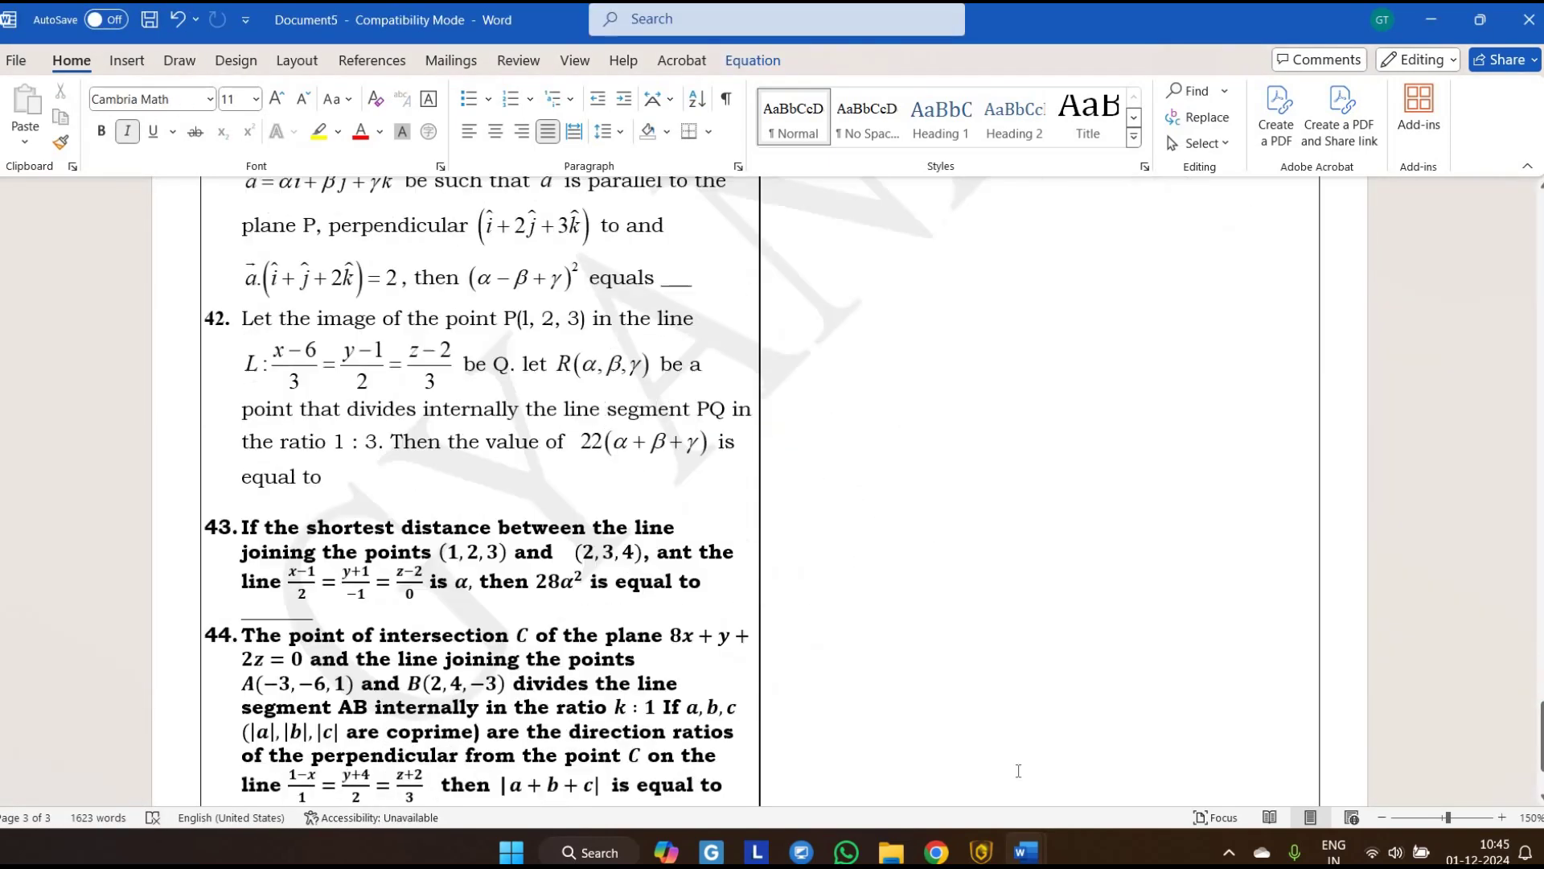
{"action": "scroll", "coordinate": [1018, 770], "scroll_direction": "down", "scroll_amount": 2}
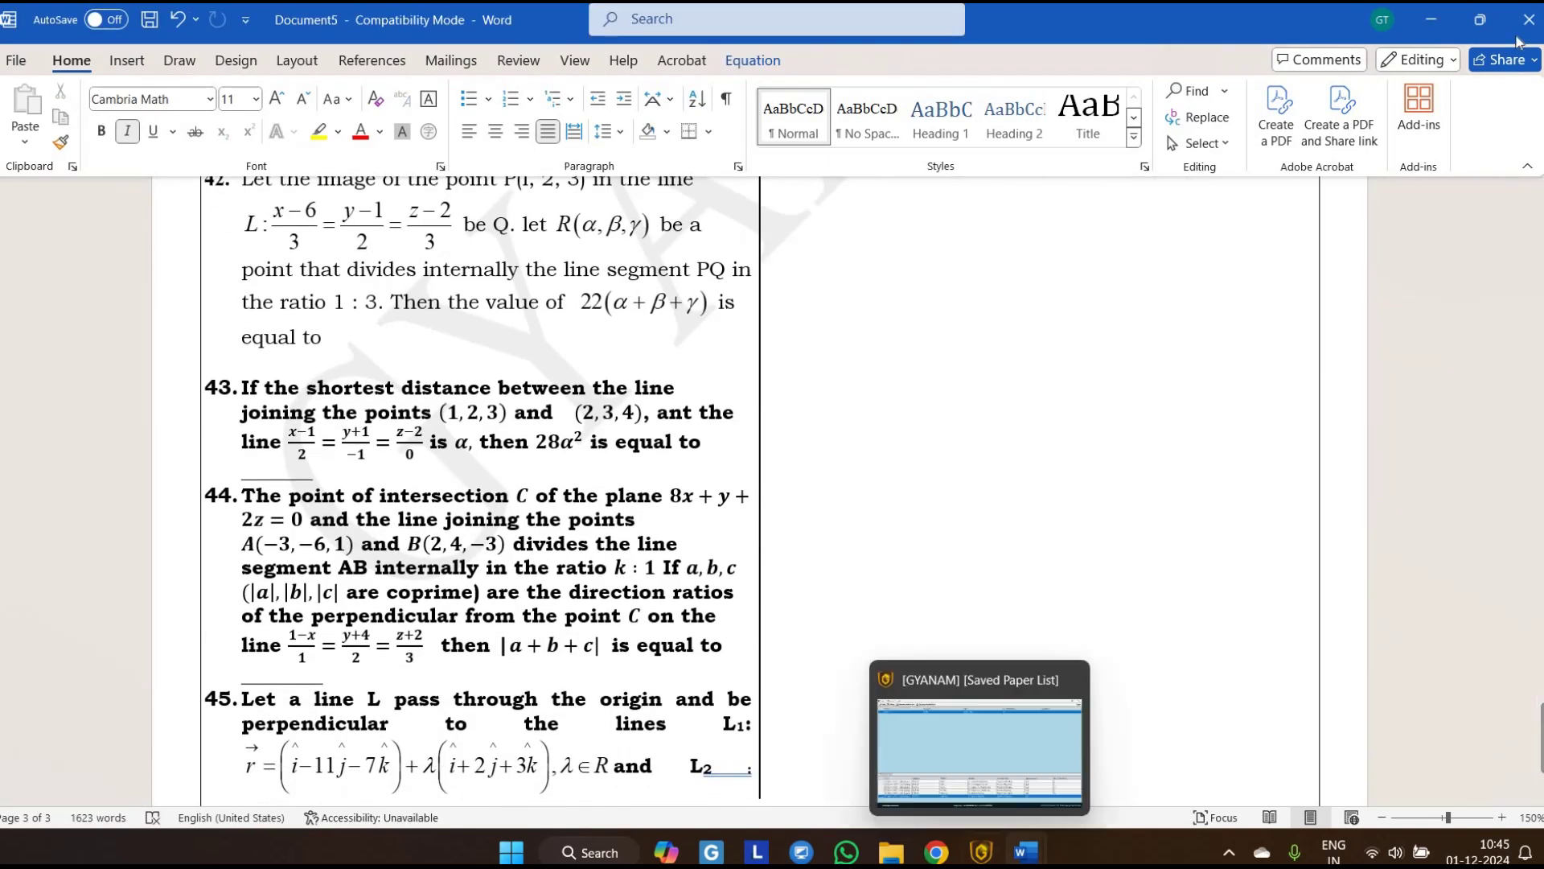
{"action": "left_click", "coordinate": [1431, 19]}
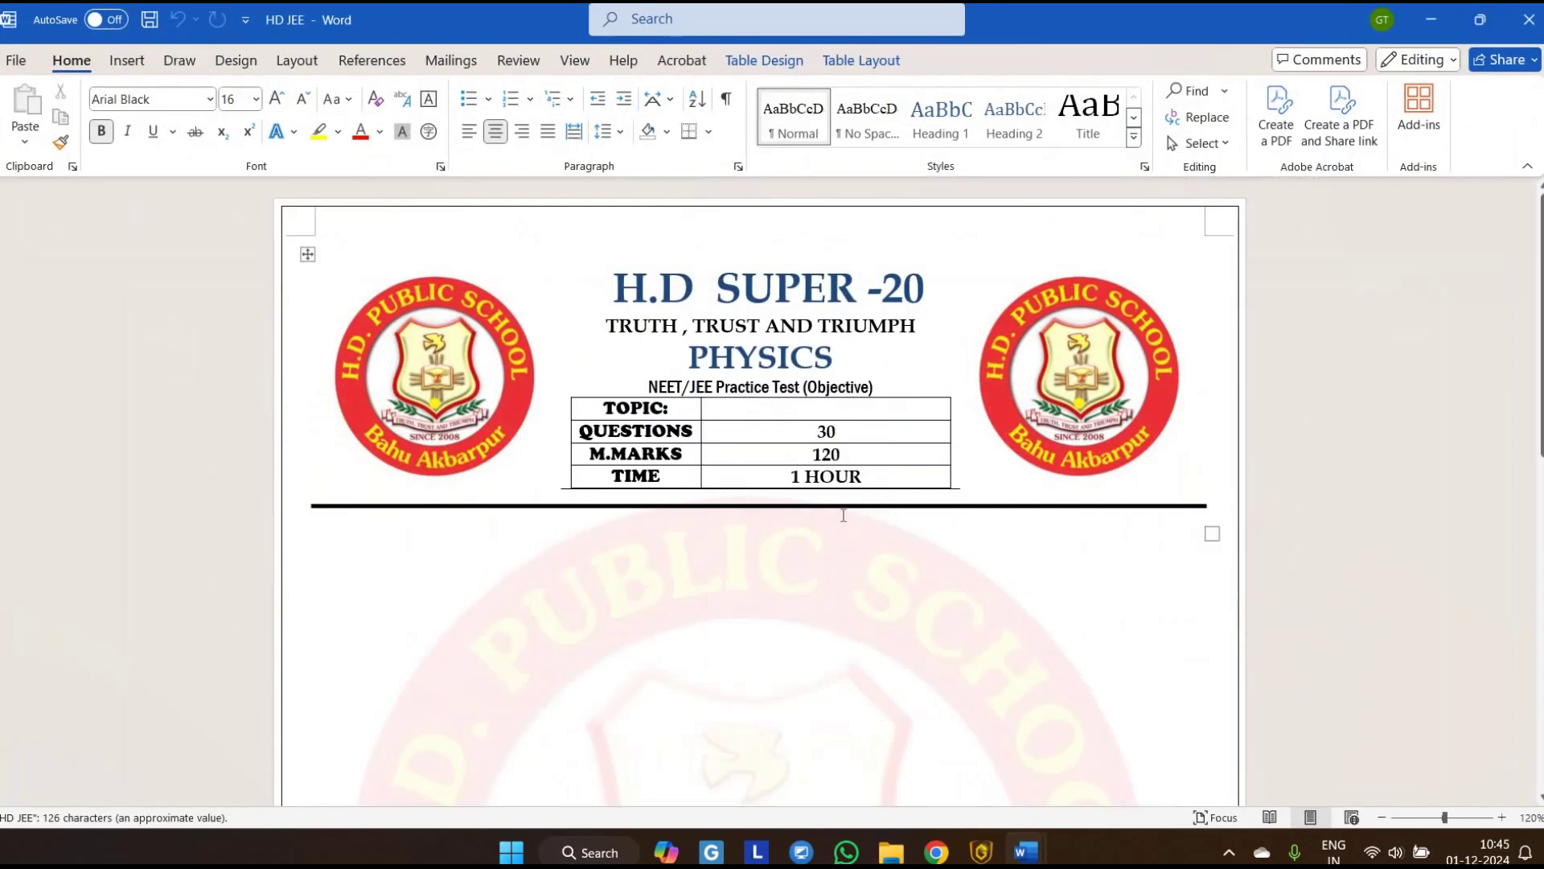
{"action": "scroll", "coordinate": [844, 514], "scroll_direction": "down", "scroll_amount": 8}
{"action": "scroll", "coordinate": [506, 448], "scroll_direction": "up", "scroll_amount": 8}
- Try deleting both school logos from the header of the HD JEE template and undo both deletions
{"action": "left_click", "coordinate": [418, 353]}
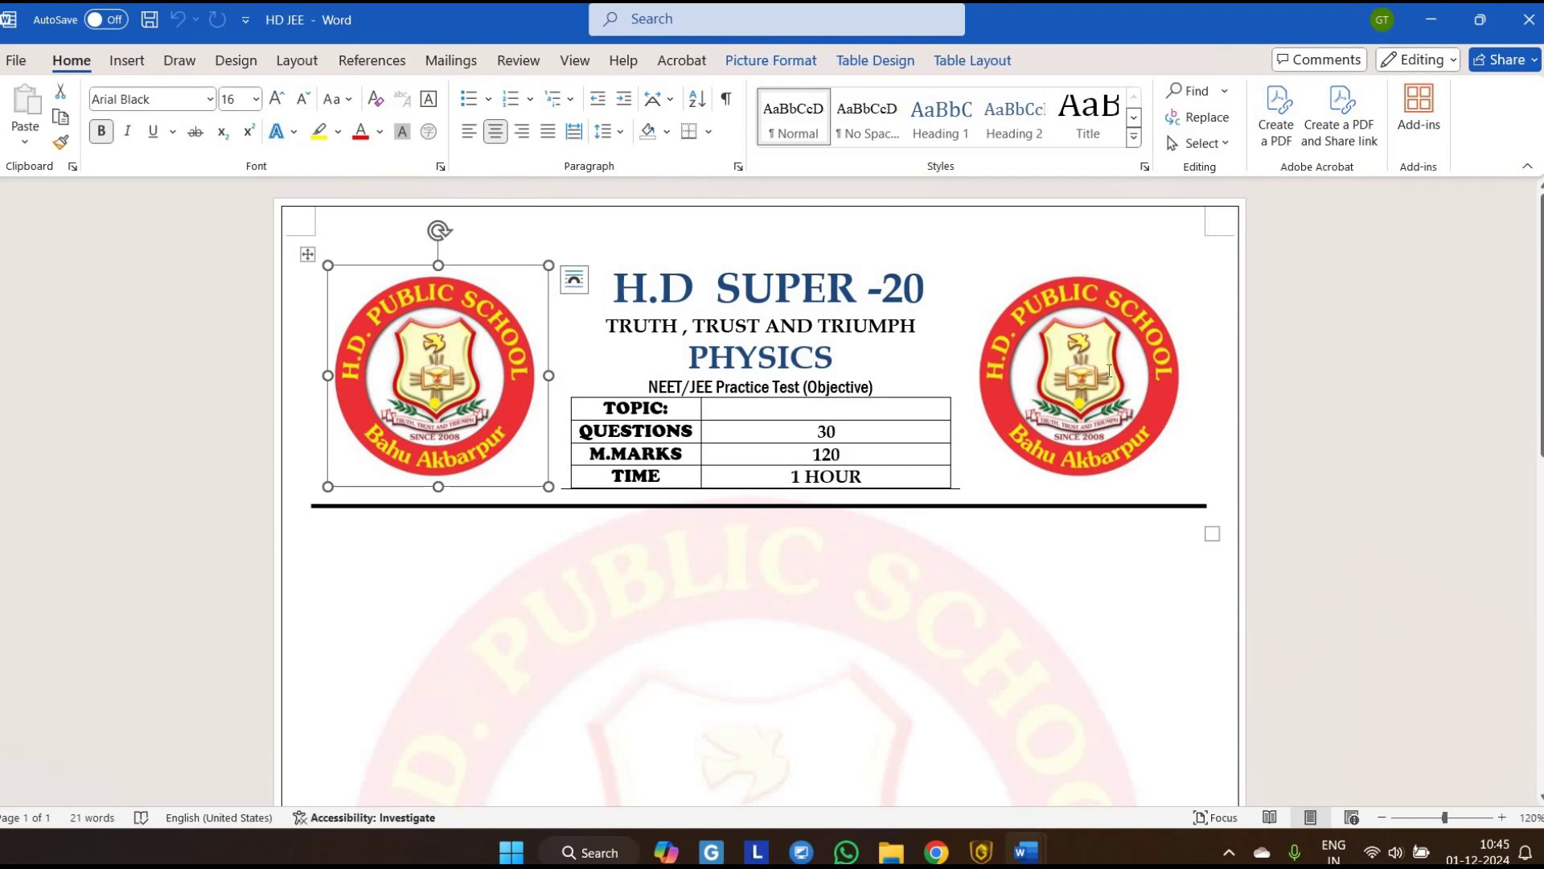
{"action": "key", "text": "Delete"}
{"action": "left_click", "coordinate": [1107, 370]}
{"action": "key", "text": "Delete"}
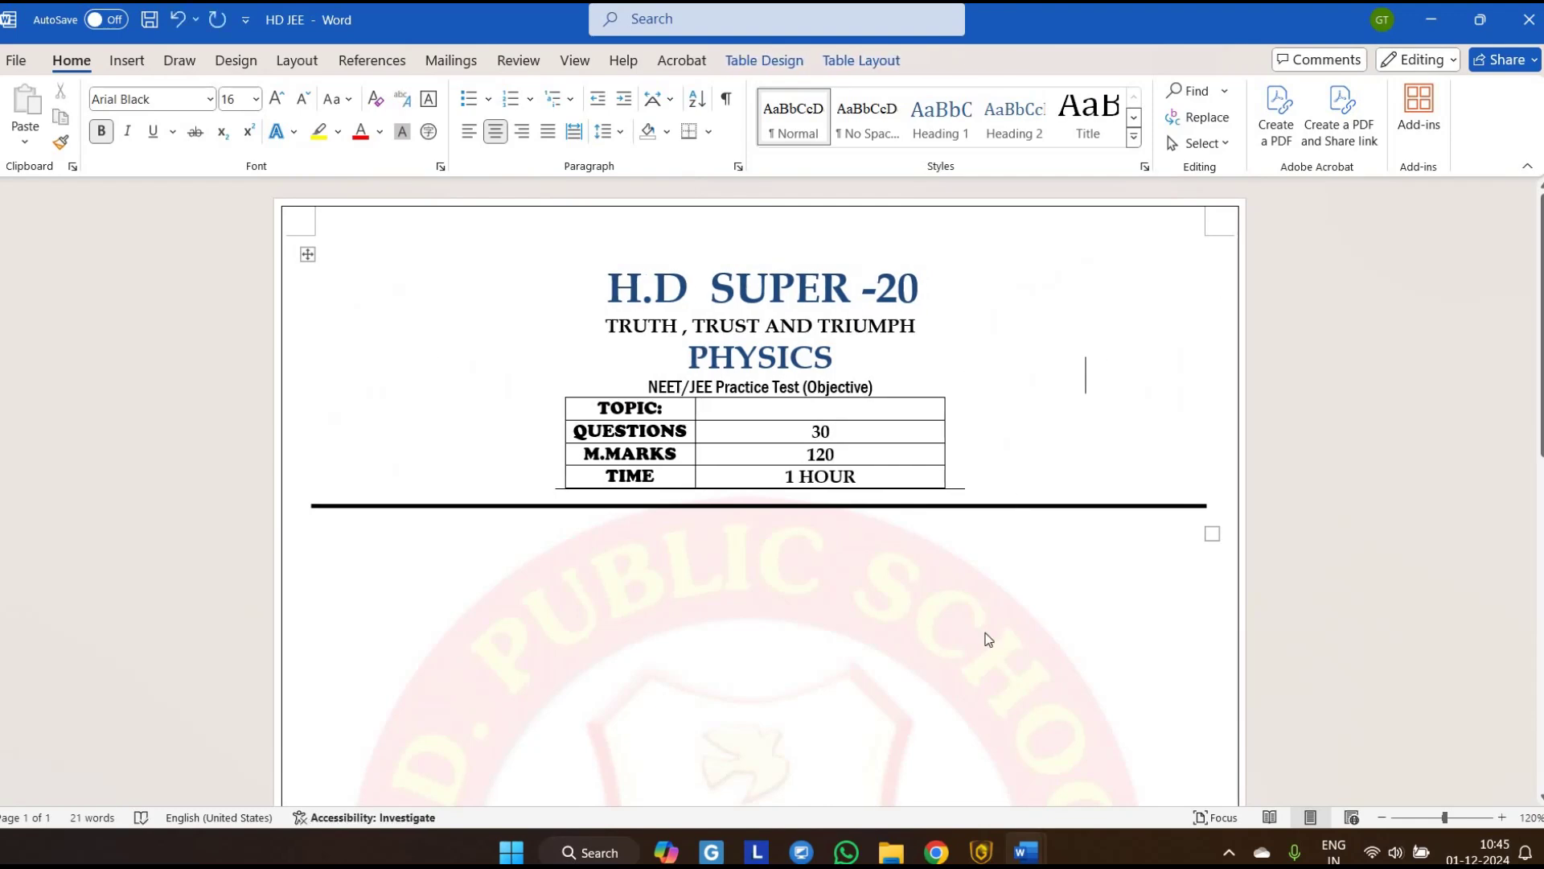
{"action": "key", "text": "ctrl+z"}
{"action": "key", "text": "ctrl+z"}
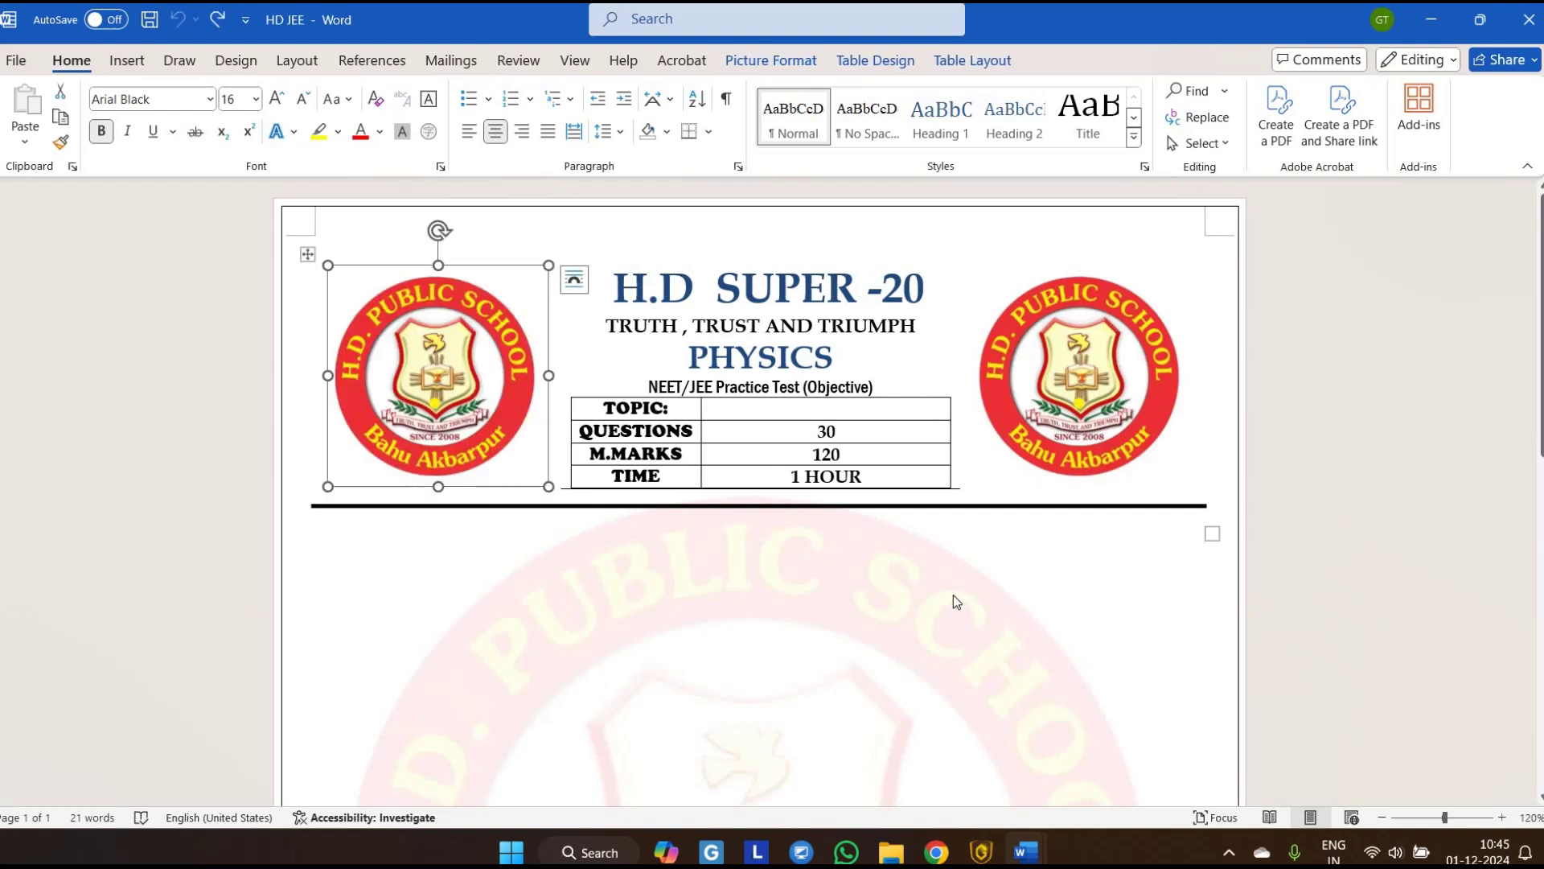
{"action": "left_click", "coordinate": [955, 588]}
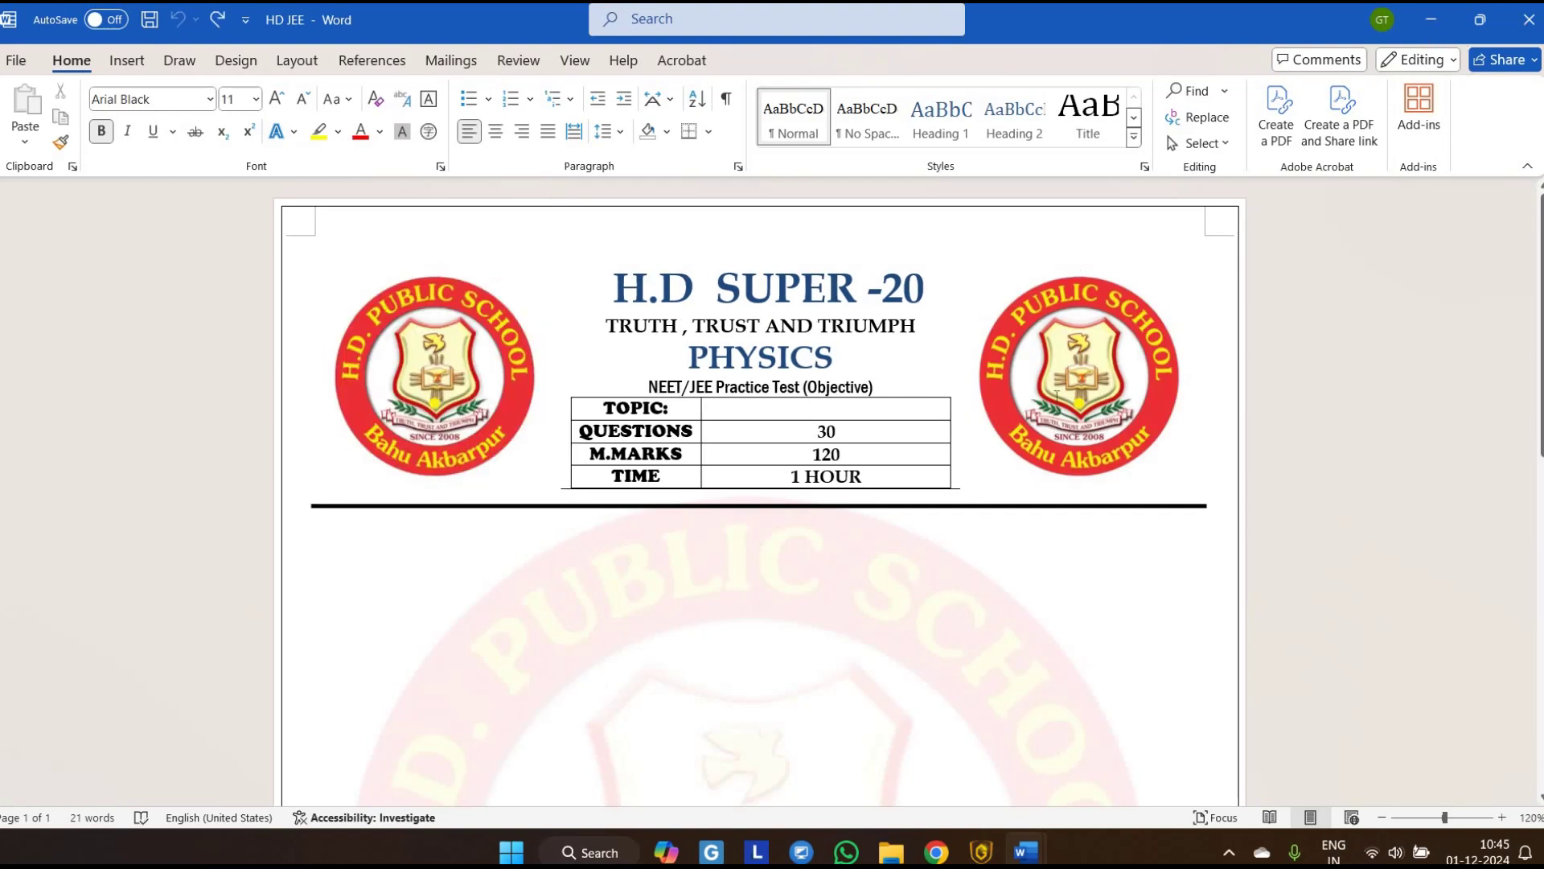
- Close the HD JEE document, switch to GYANAM's template list and start a new template named HD PUBLIC SCHOOL
{"action": "left_click", "coordinate": [1528, 19]}
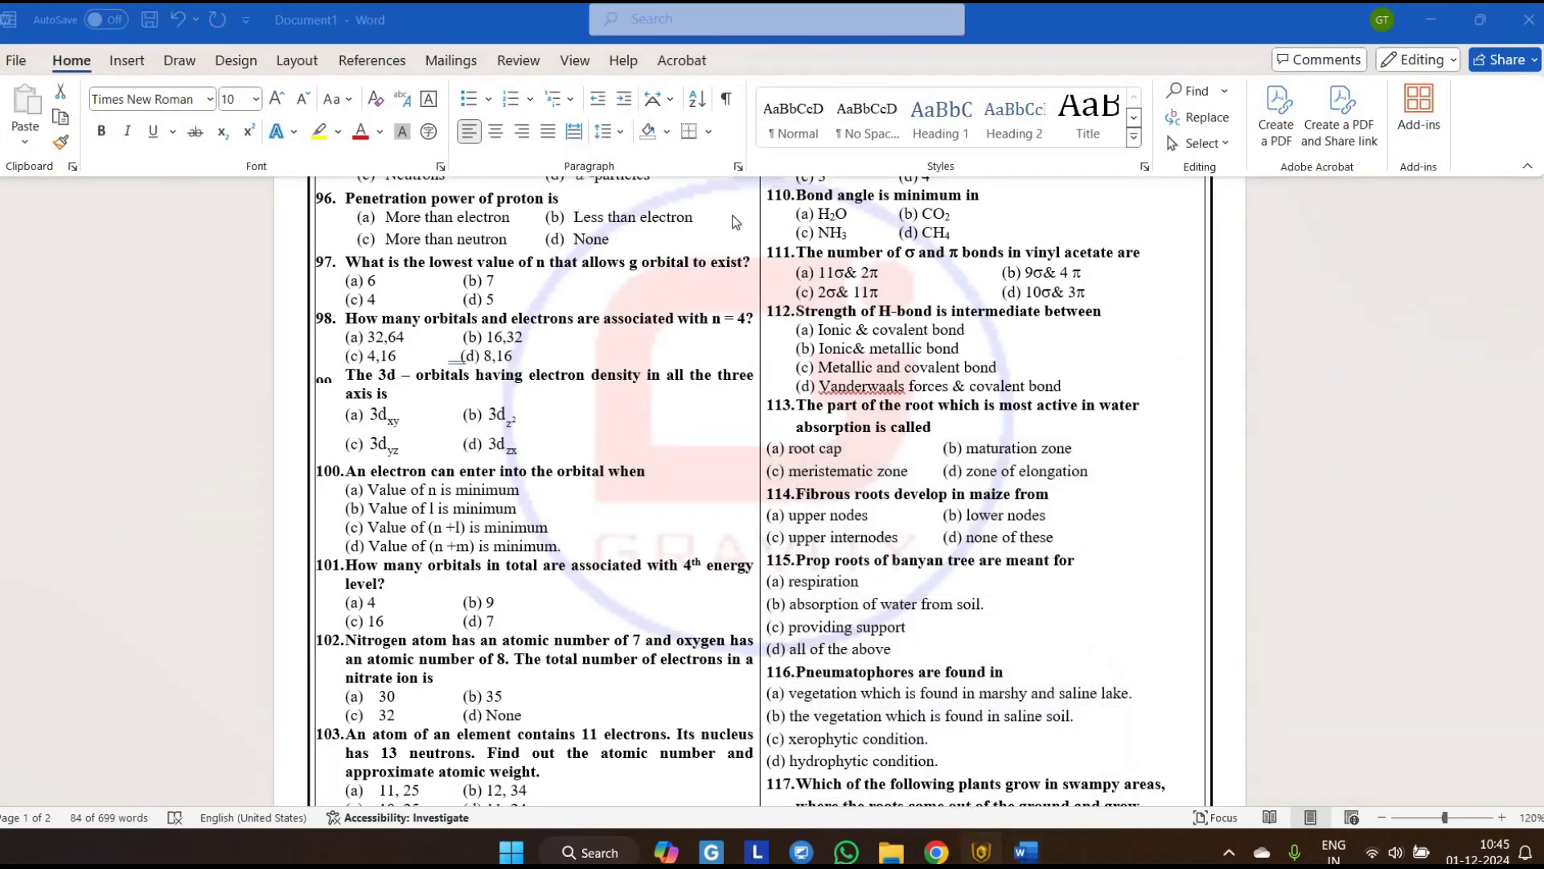
{"action": "key", "text": "alt+Tab"}
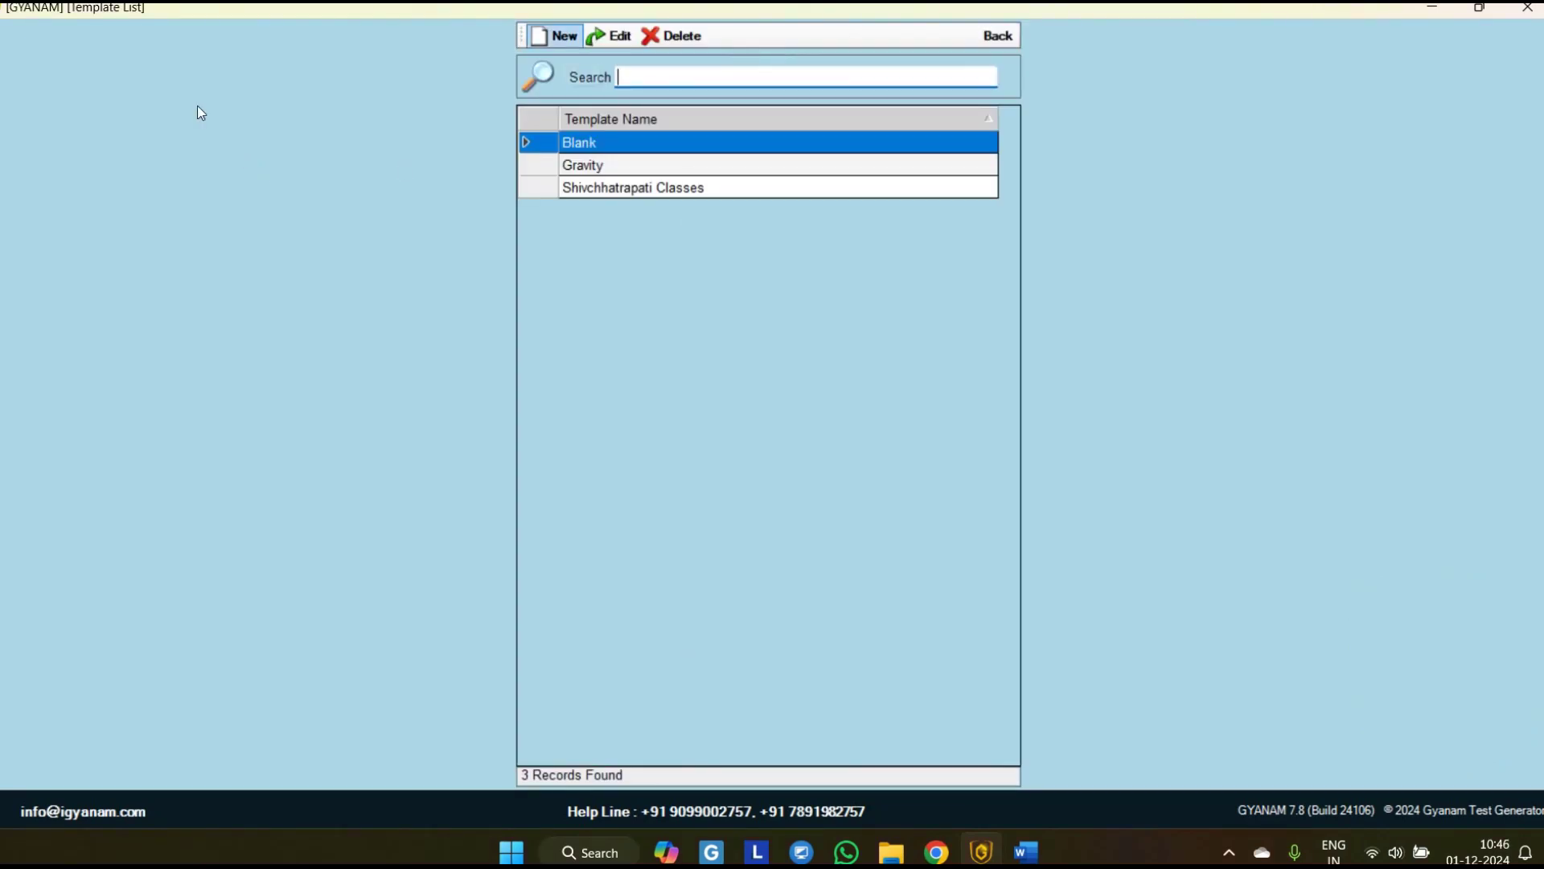
{"action": "key", "text": "ctrl+n"}
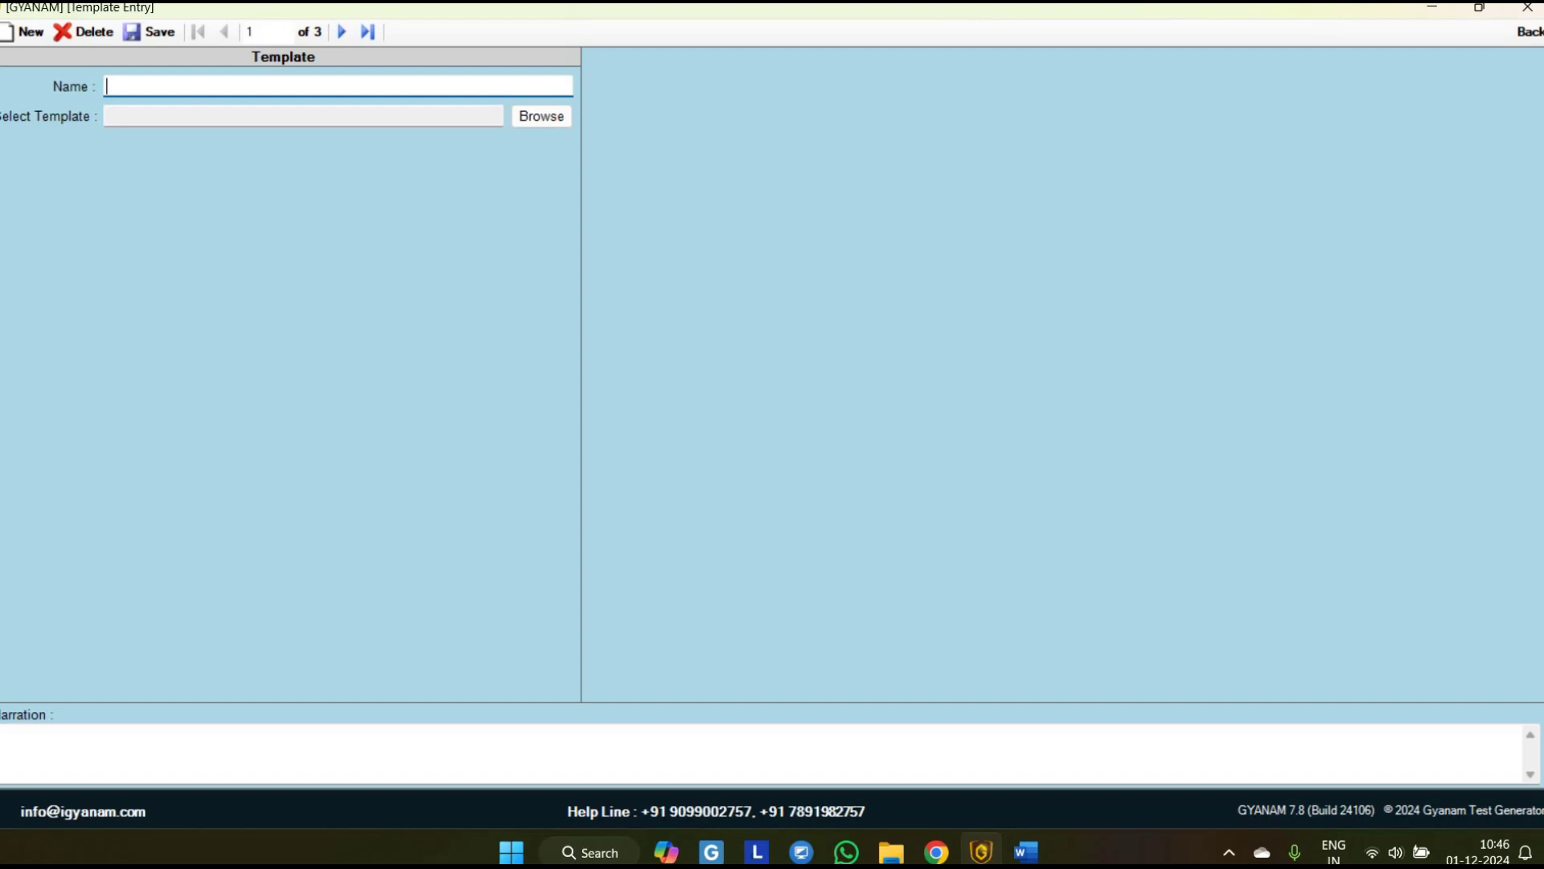
{"action": "type", "text": "HD PUBLIC SCHOOL"}
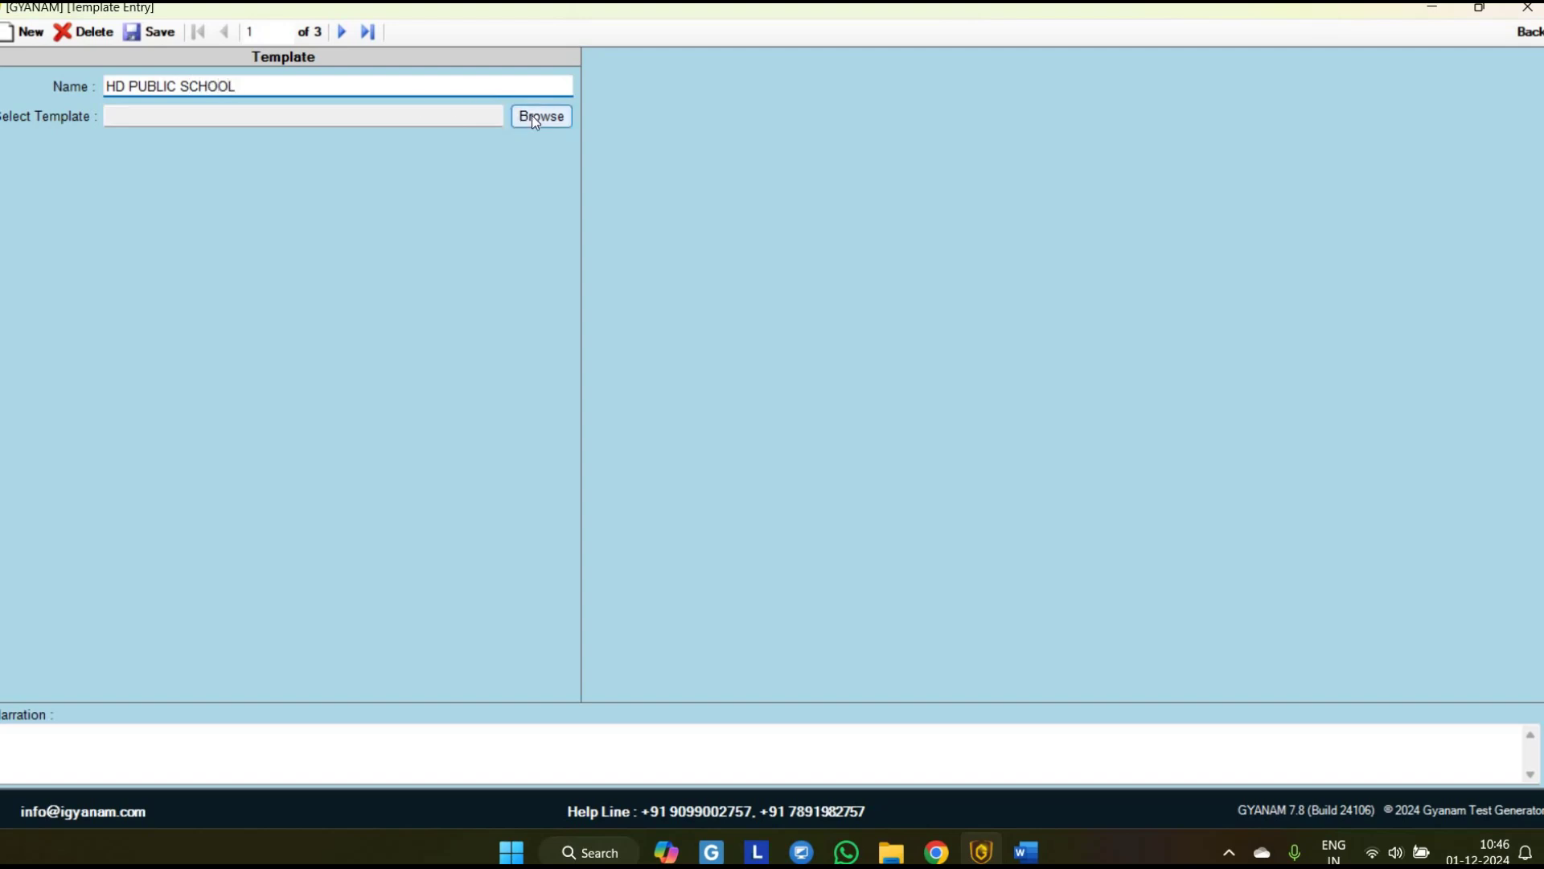
- Attach the HD JEE file from the GOOD TEMPLATES folder, save the new template and return to the main menu
{"action": "left_click", "coordinate": [536, 119]}
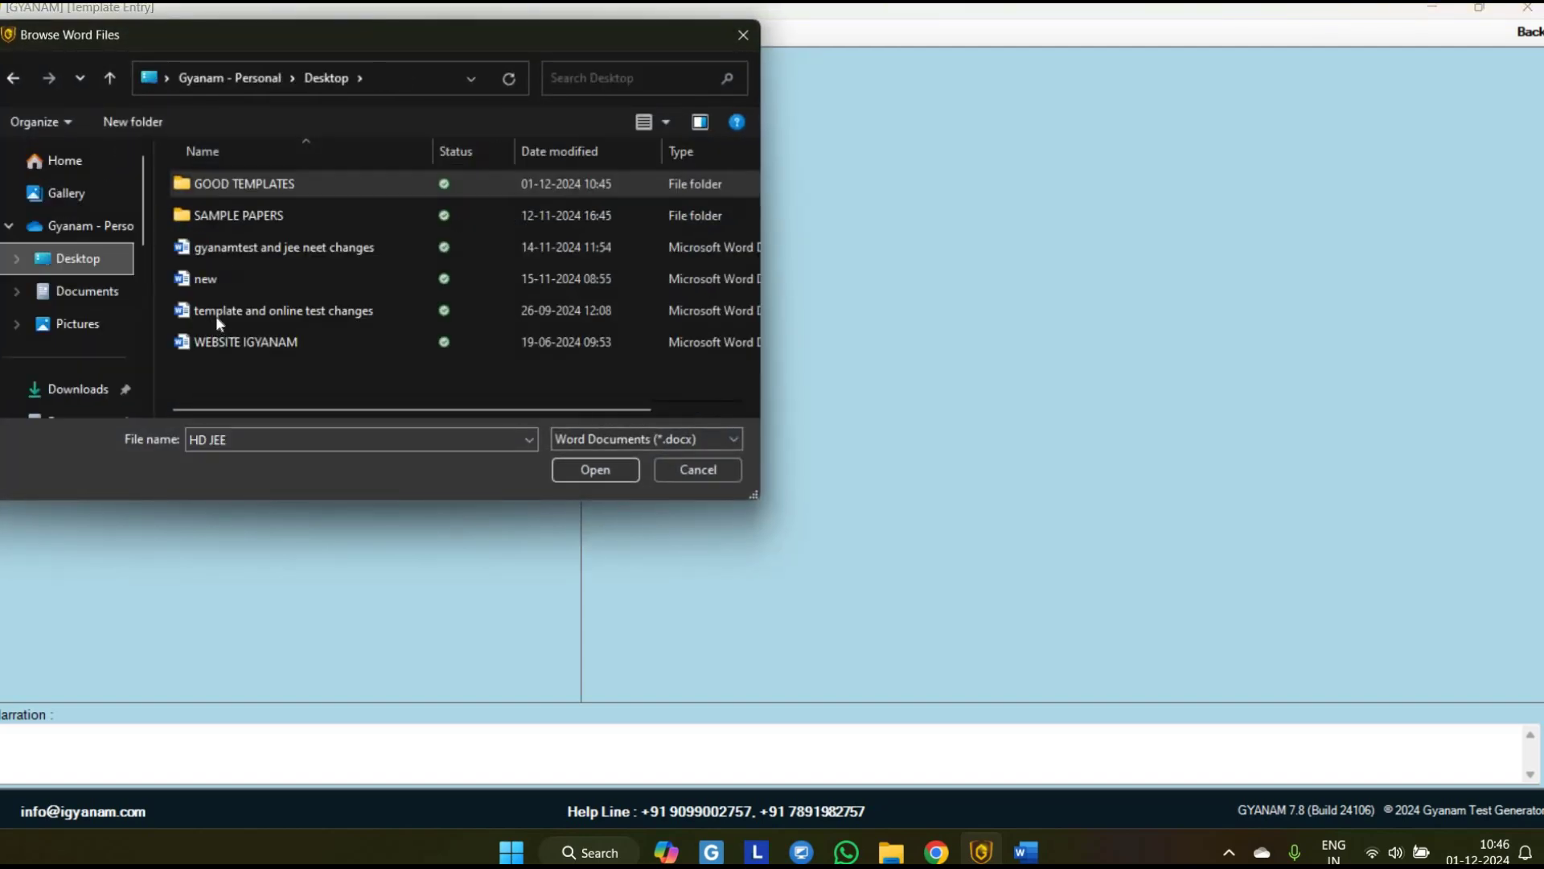
{"action": "double_click", "coordinate": [237, 184]}
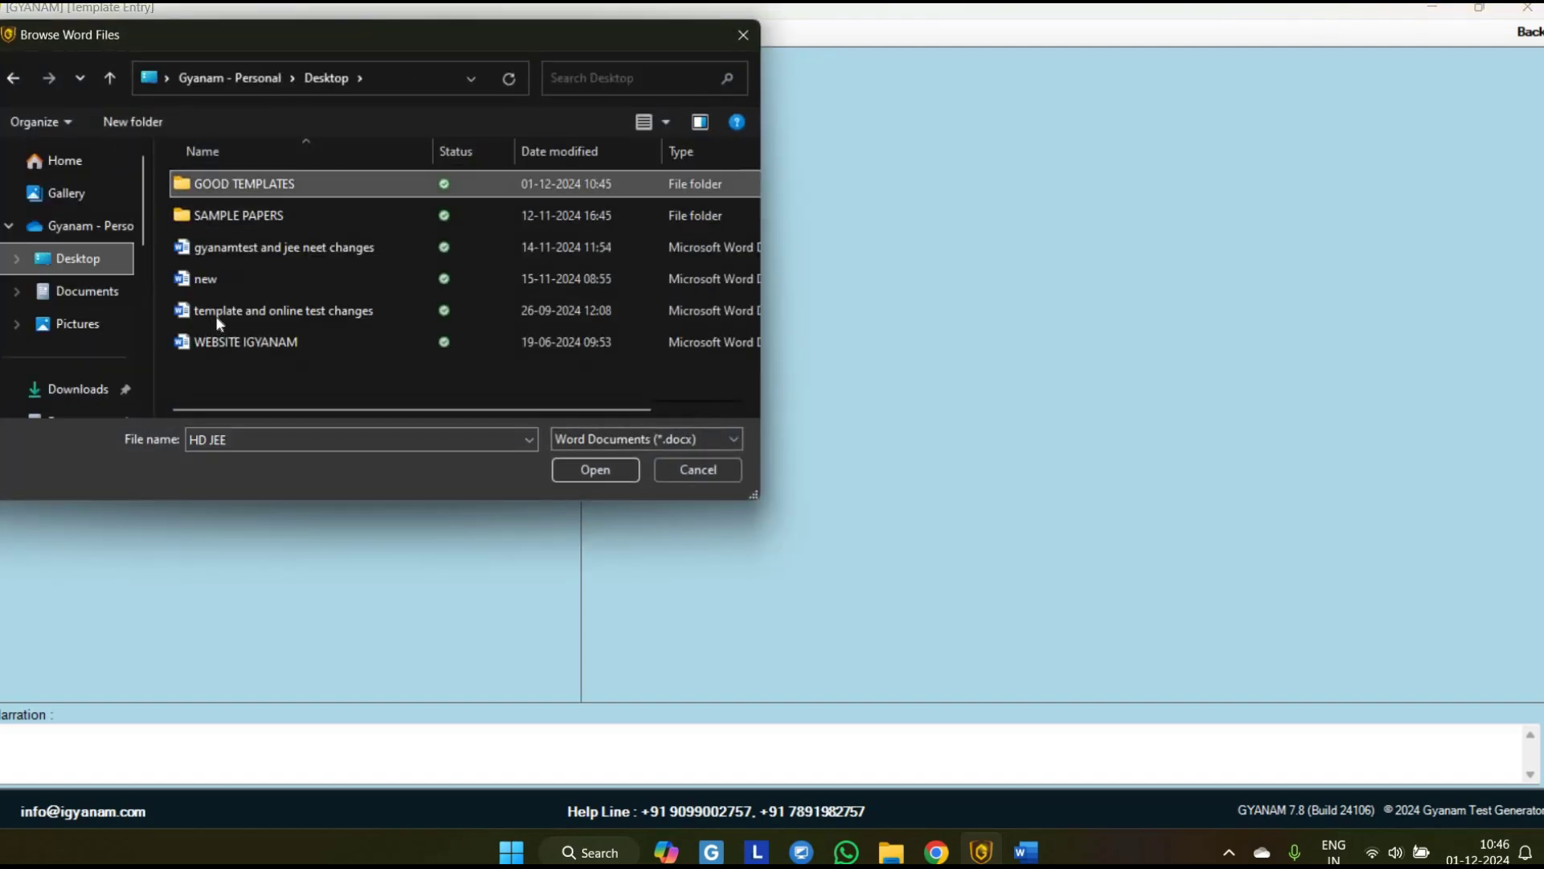
{"action": "left_click", "coordinate": [216, 315]}
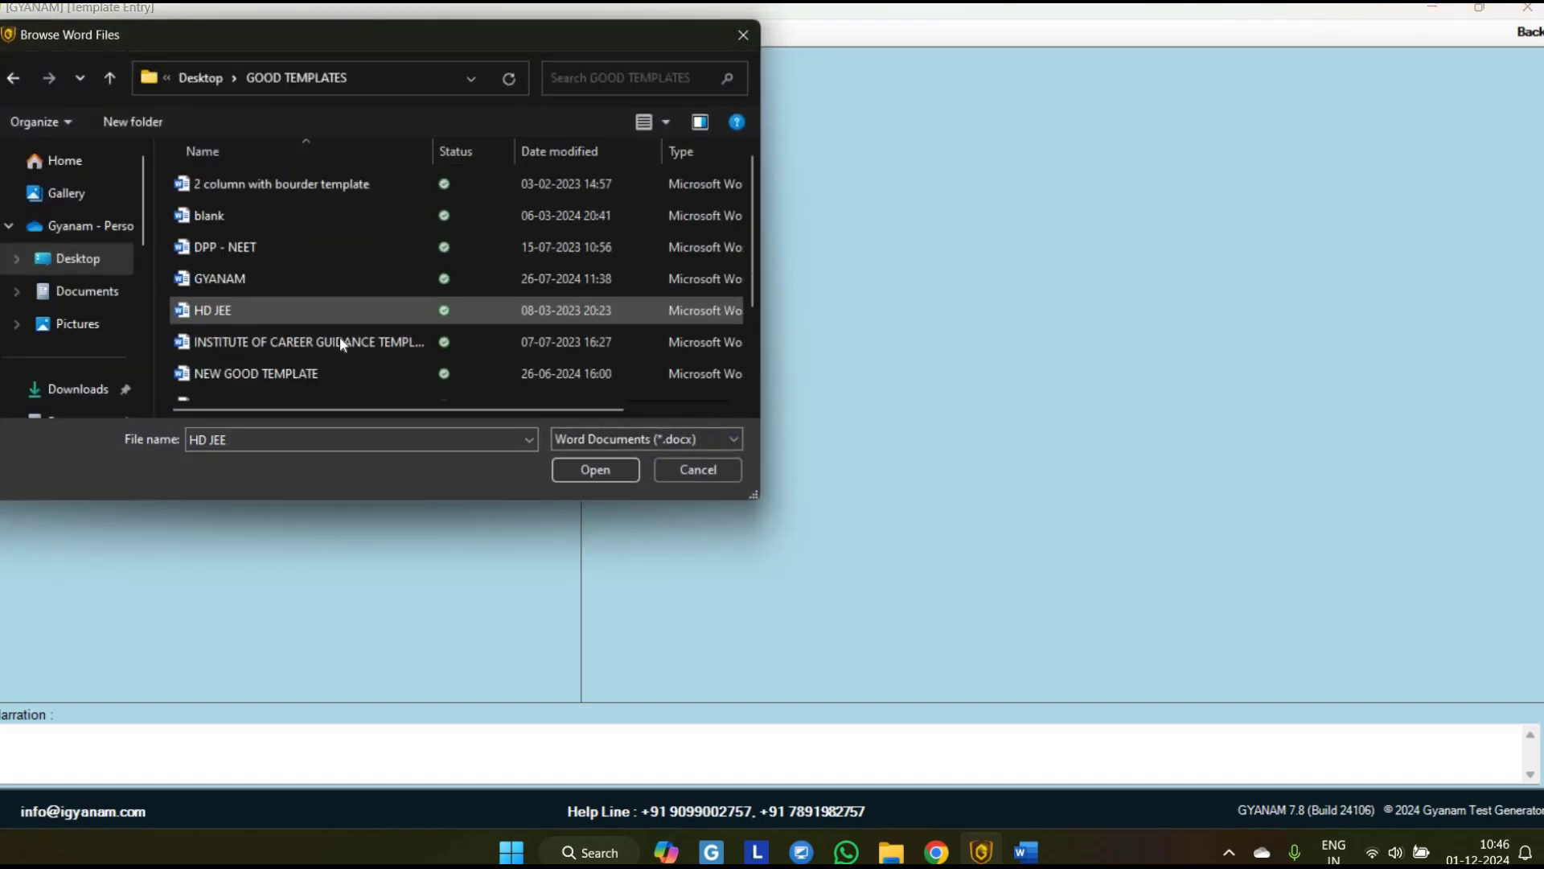
{"action": "left_click", "coordinate": [595, 470]}
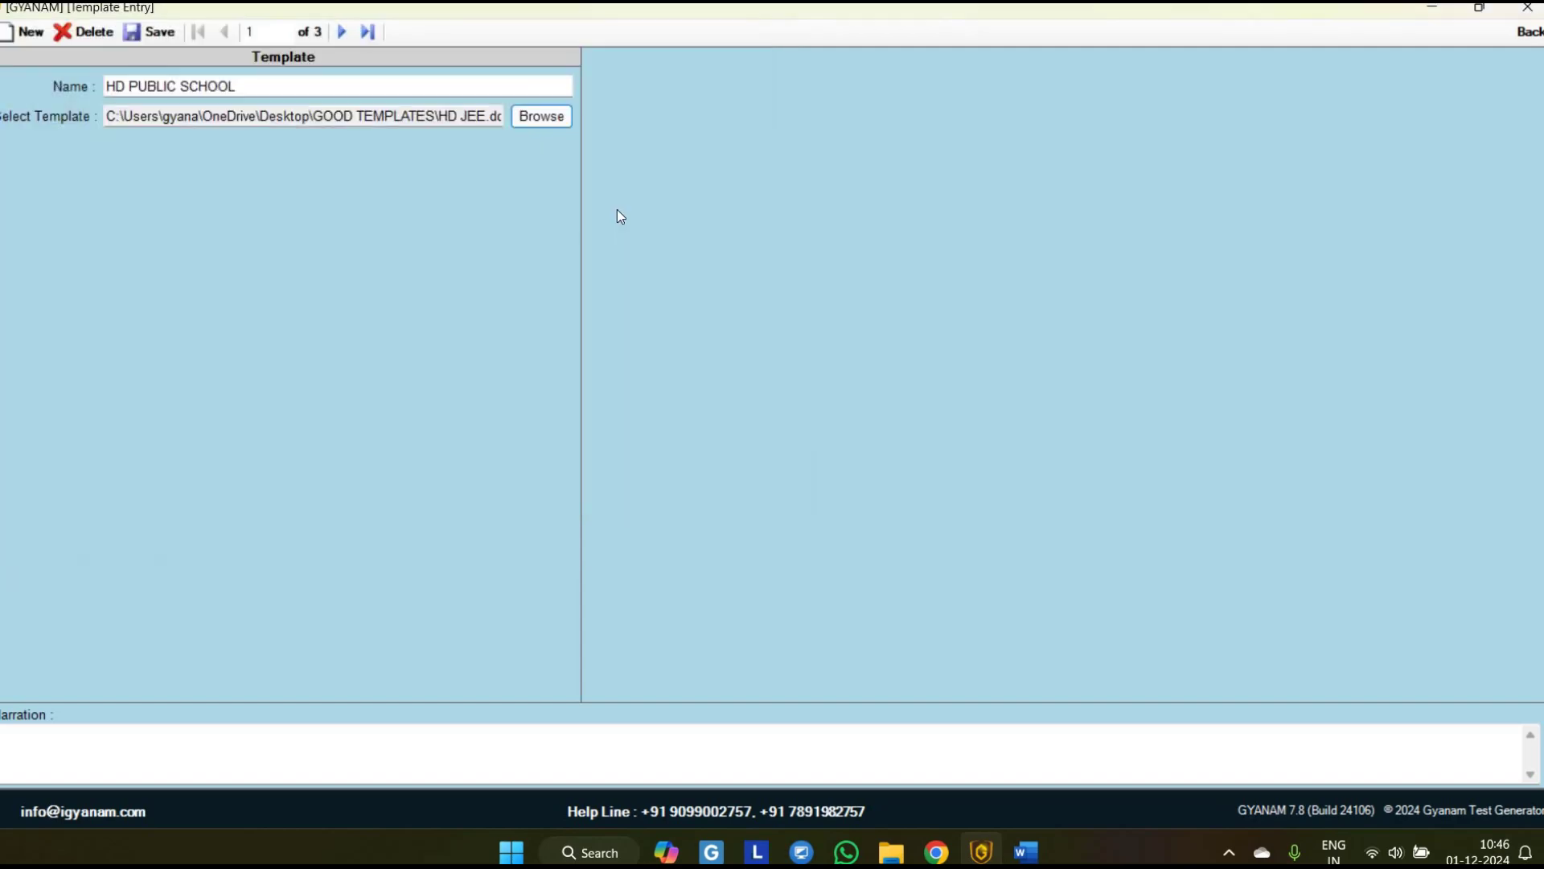
{"action": "key", "text": "ctrl+s"}
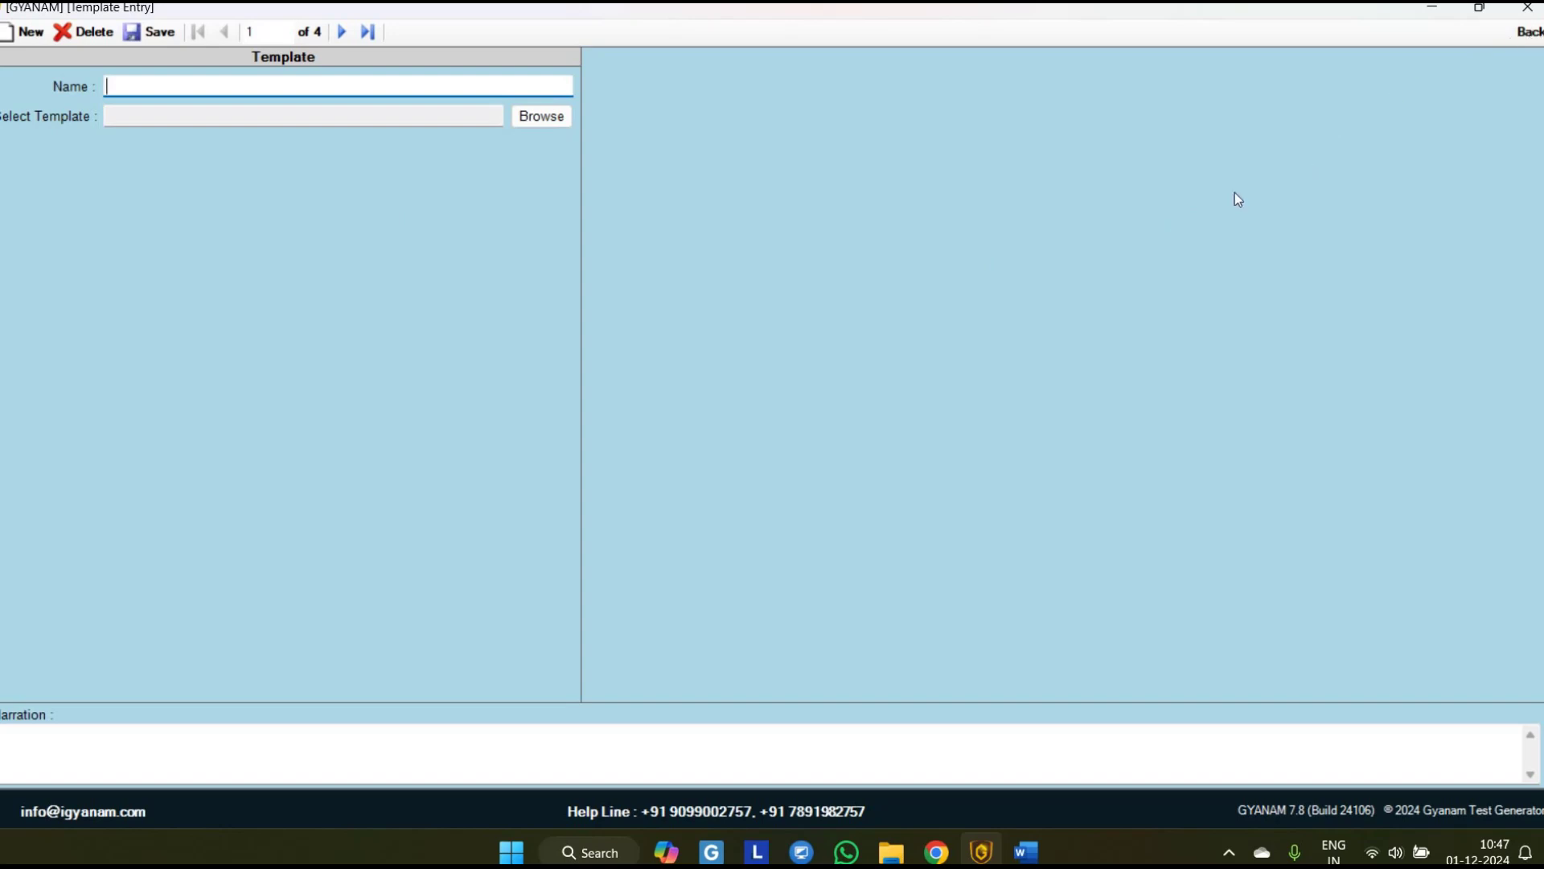
{"action": "key", "text": "Escape"}
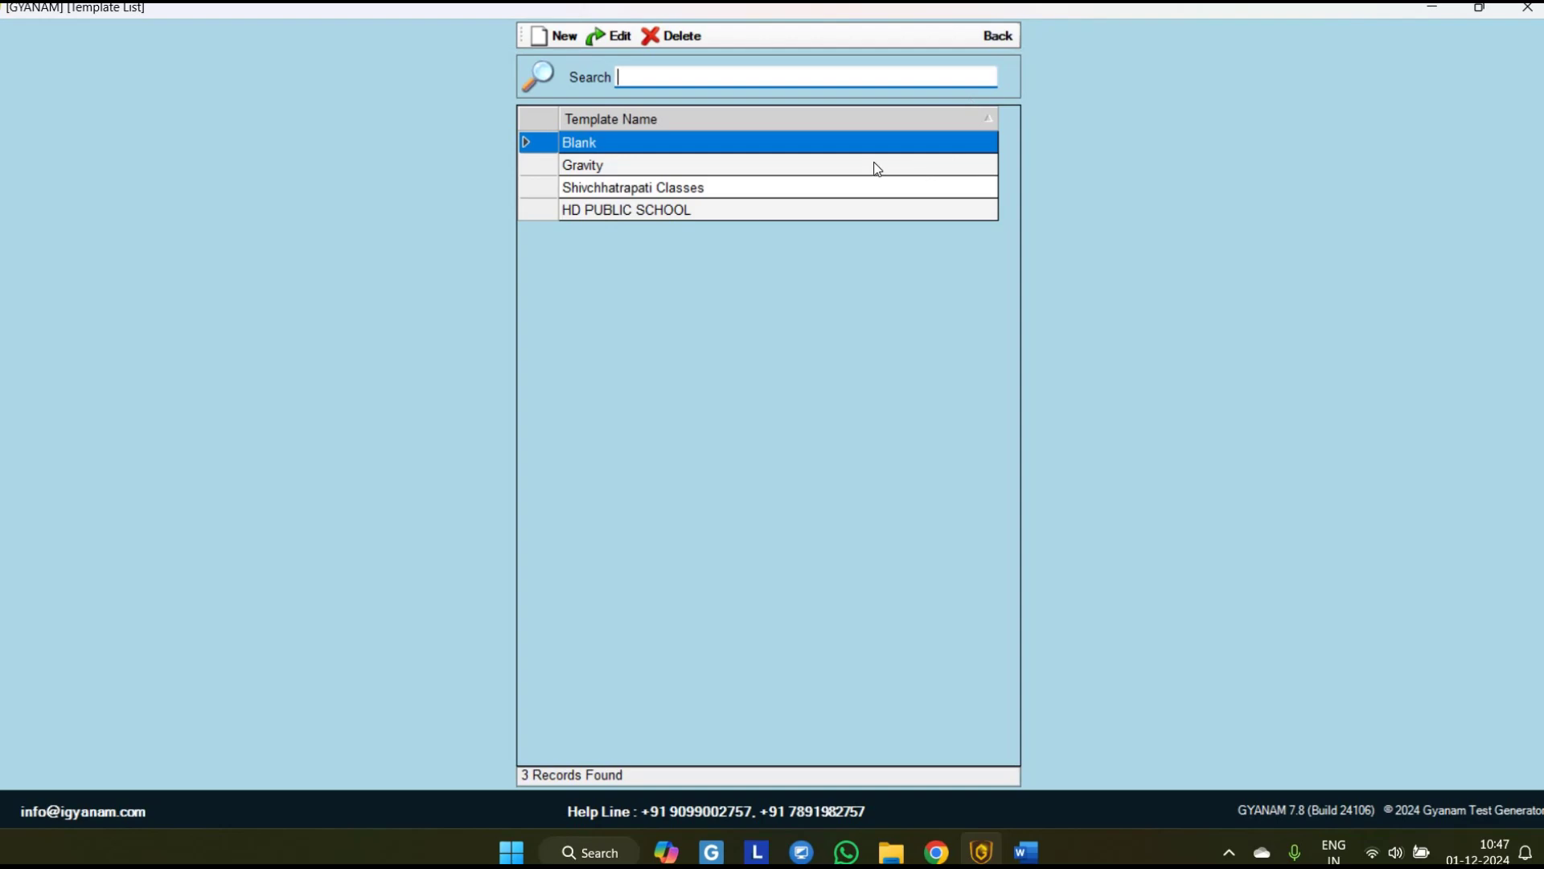
{"action": "key", "text": "Escape"}
- Generate the master files of the saved paper TEST 1 with the HD PUBLIC SCHOOL template, starting the numbering at 1
{"action": "key", "text": "Up"}
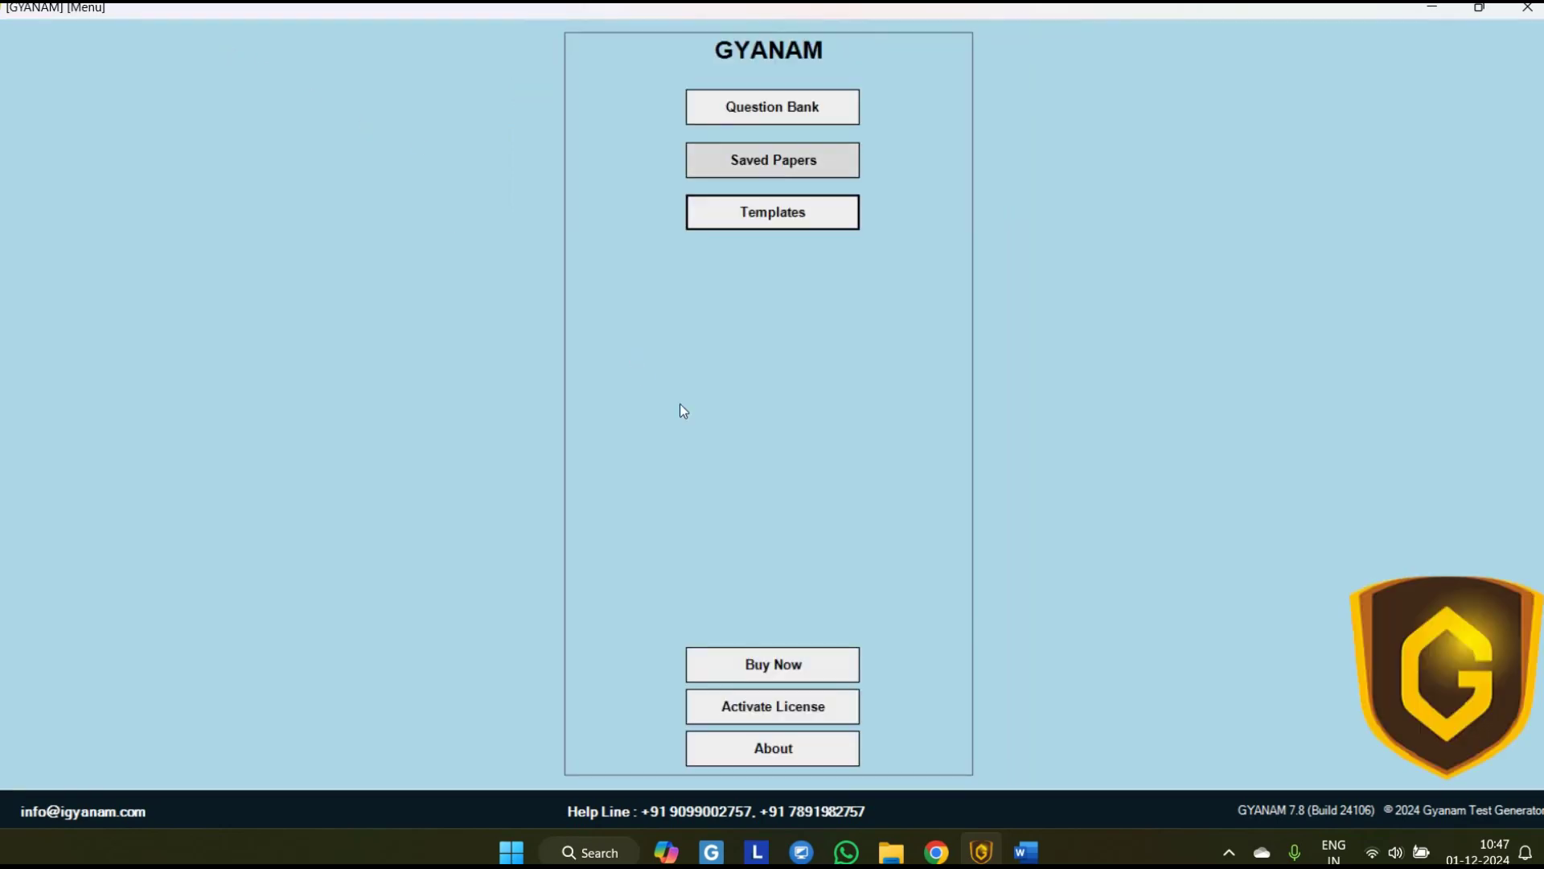
{"action": "key", "text": "Return"}
{"action": "left_click", "coordinate": [197, 35]}
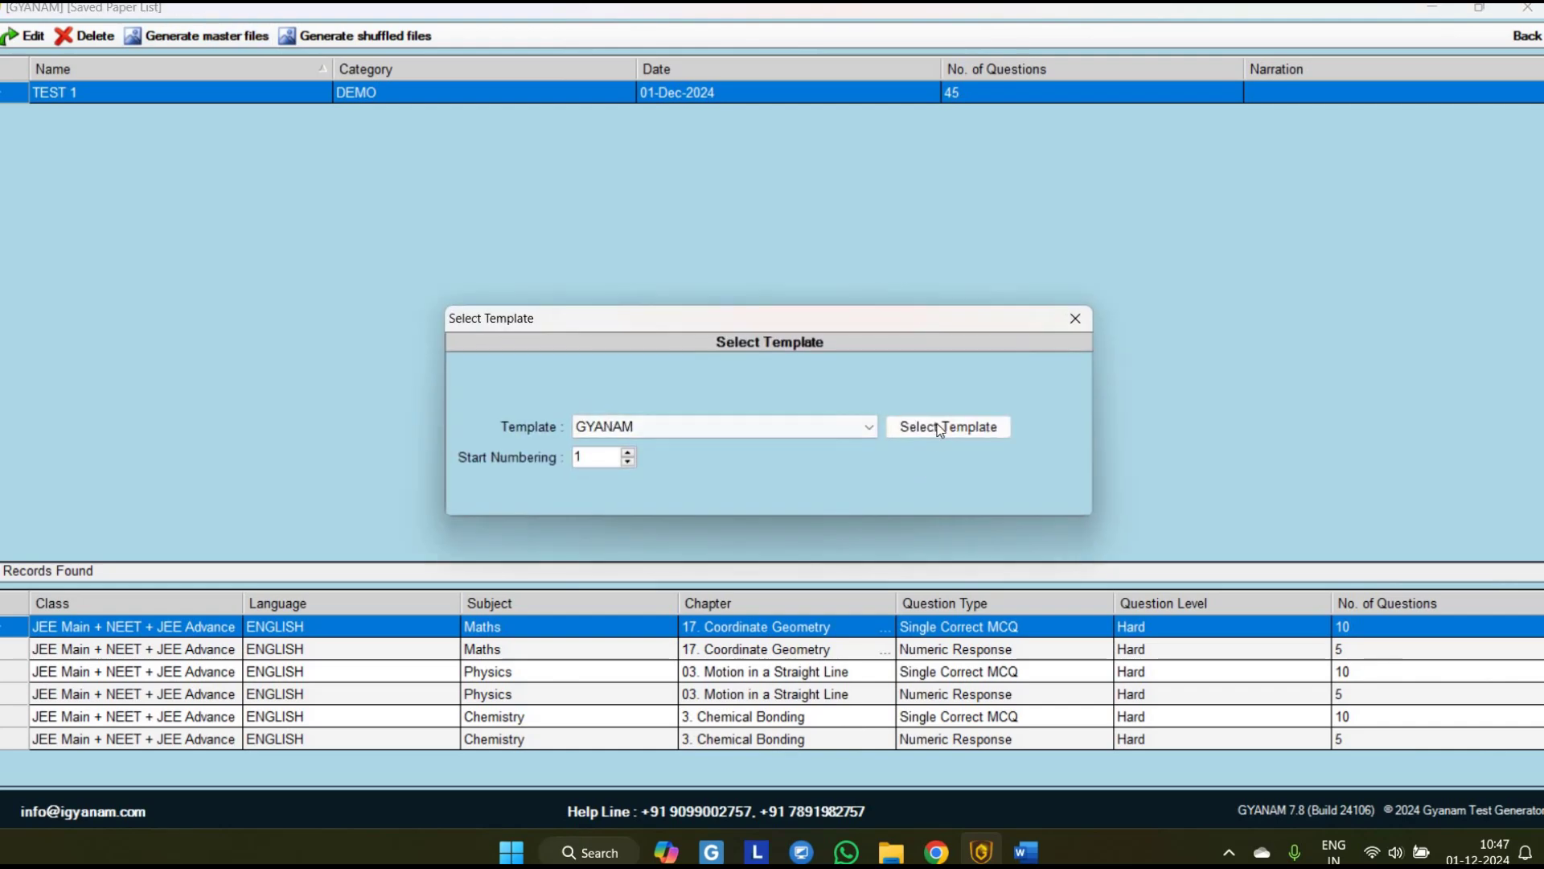
{"action": "left_click", "coordinate": [868, 426]}
{"action": "left_click", "coordinate": [723, 514]}
{"action": "key", "text": "Tab"}
{"action": "key", "text": "Return"}
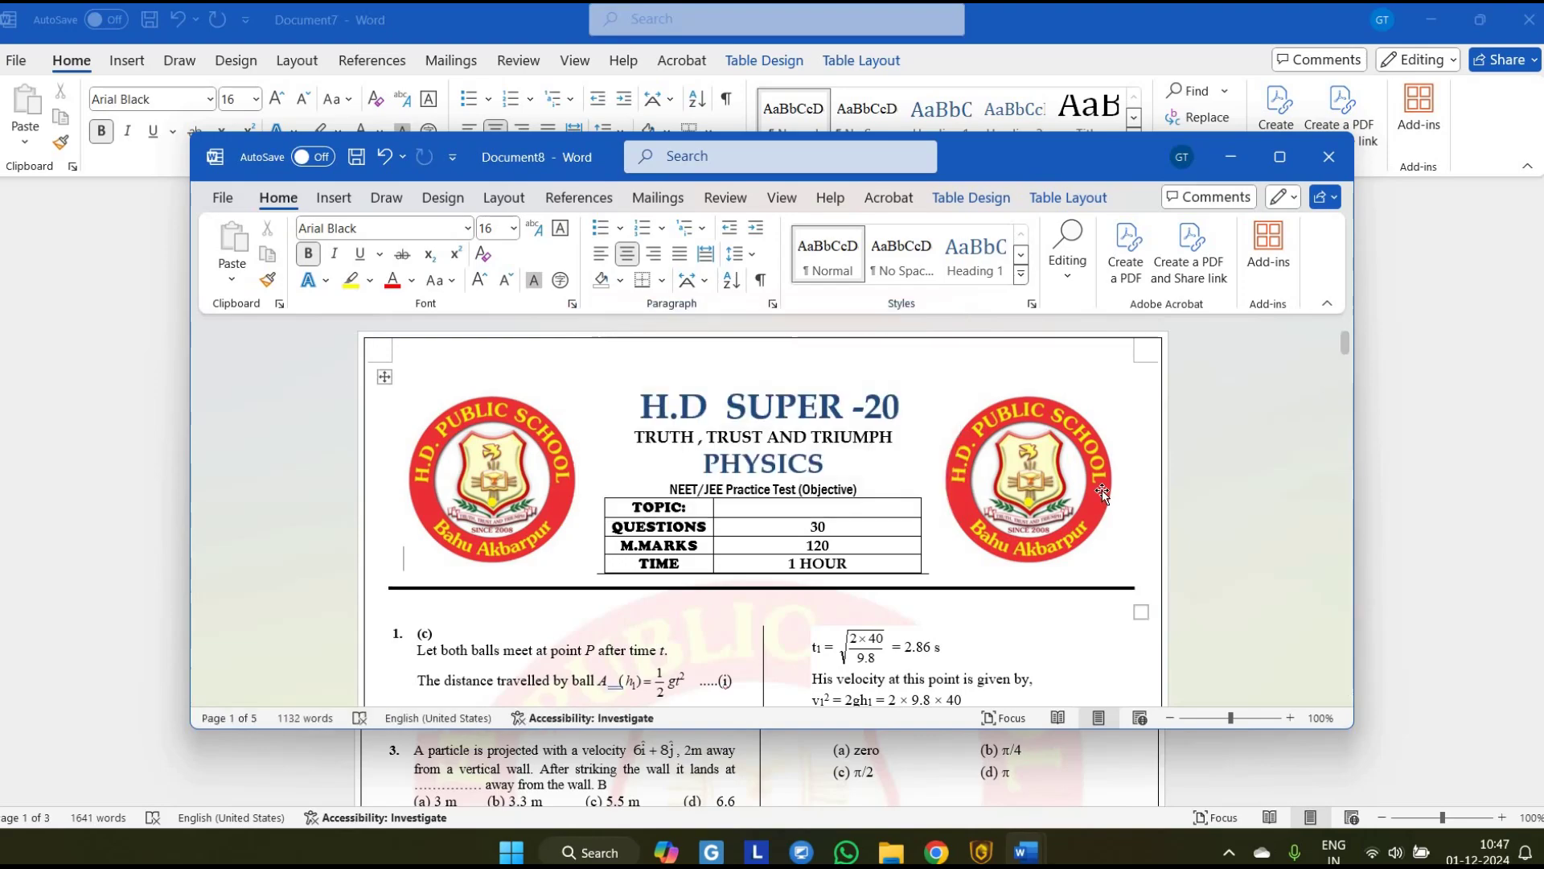
- Look through the solutions and the question paper generated with the school template, and leave Word
{"action": "scroll", "coordinate": [1027, 461], "scroll_direction": "down", "scroll_amount": 20}
{"action": "key", "text": "super+Up"}
{"action": "scroll", "coordinate": [1175, 797], "scroll_direction": "up", "scroll_amount": 10}
{"action": "scroll", "coordinate": [1175, 797], "scroll_direction": "up", "scroll_amount": 20}
{"action": "left_click", "coordinate": [1024, 851]}
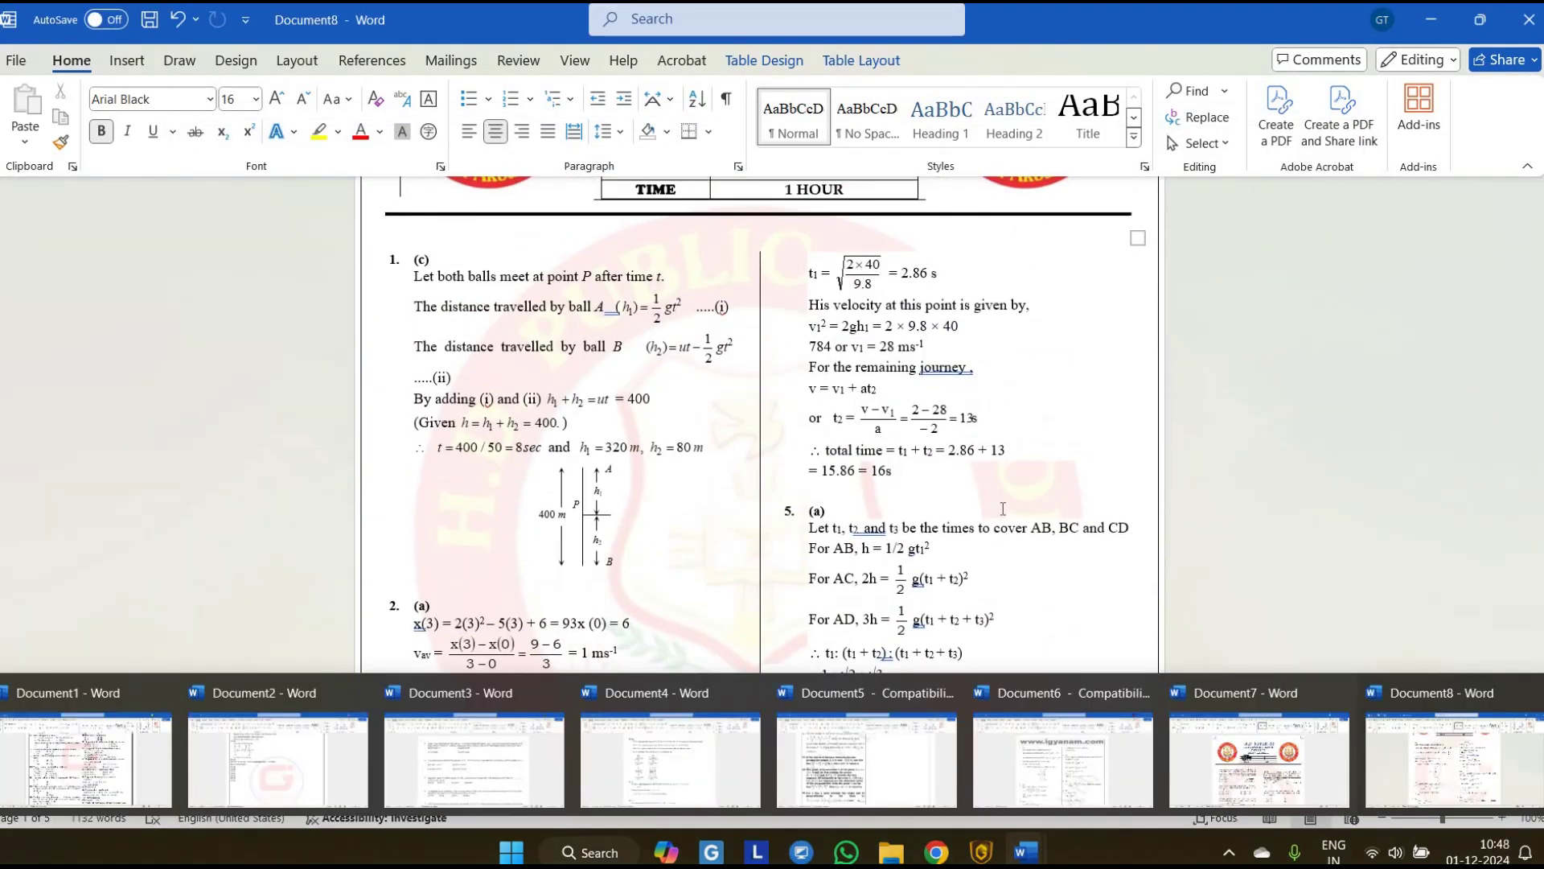
{"action": "left_click", "coordinate": [1239, 744]}
{"action": "scroll", "coordinate": [1058, 454], "scroll_direction": "down", "scroll_amount": 20}
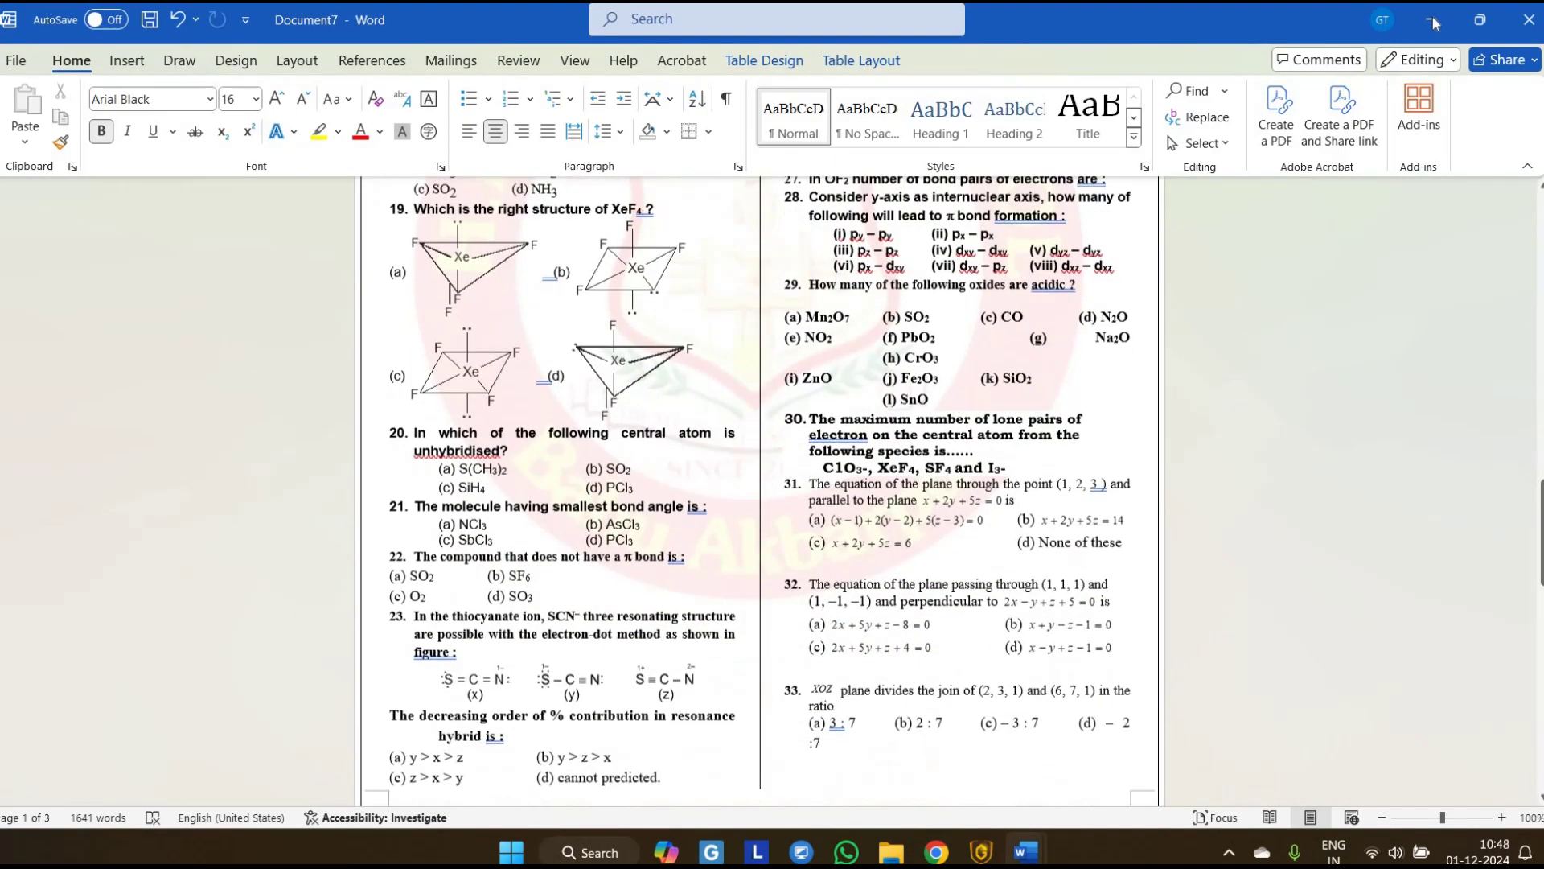
{"action": "left_click", "coordinate": [1434, 20]}
- Open the choice of subjects for the JEE Main + NEET + JEE Advance class in GYANAM's question bank
{"action": "left_click", "coordinate": [724, 58]}
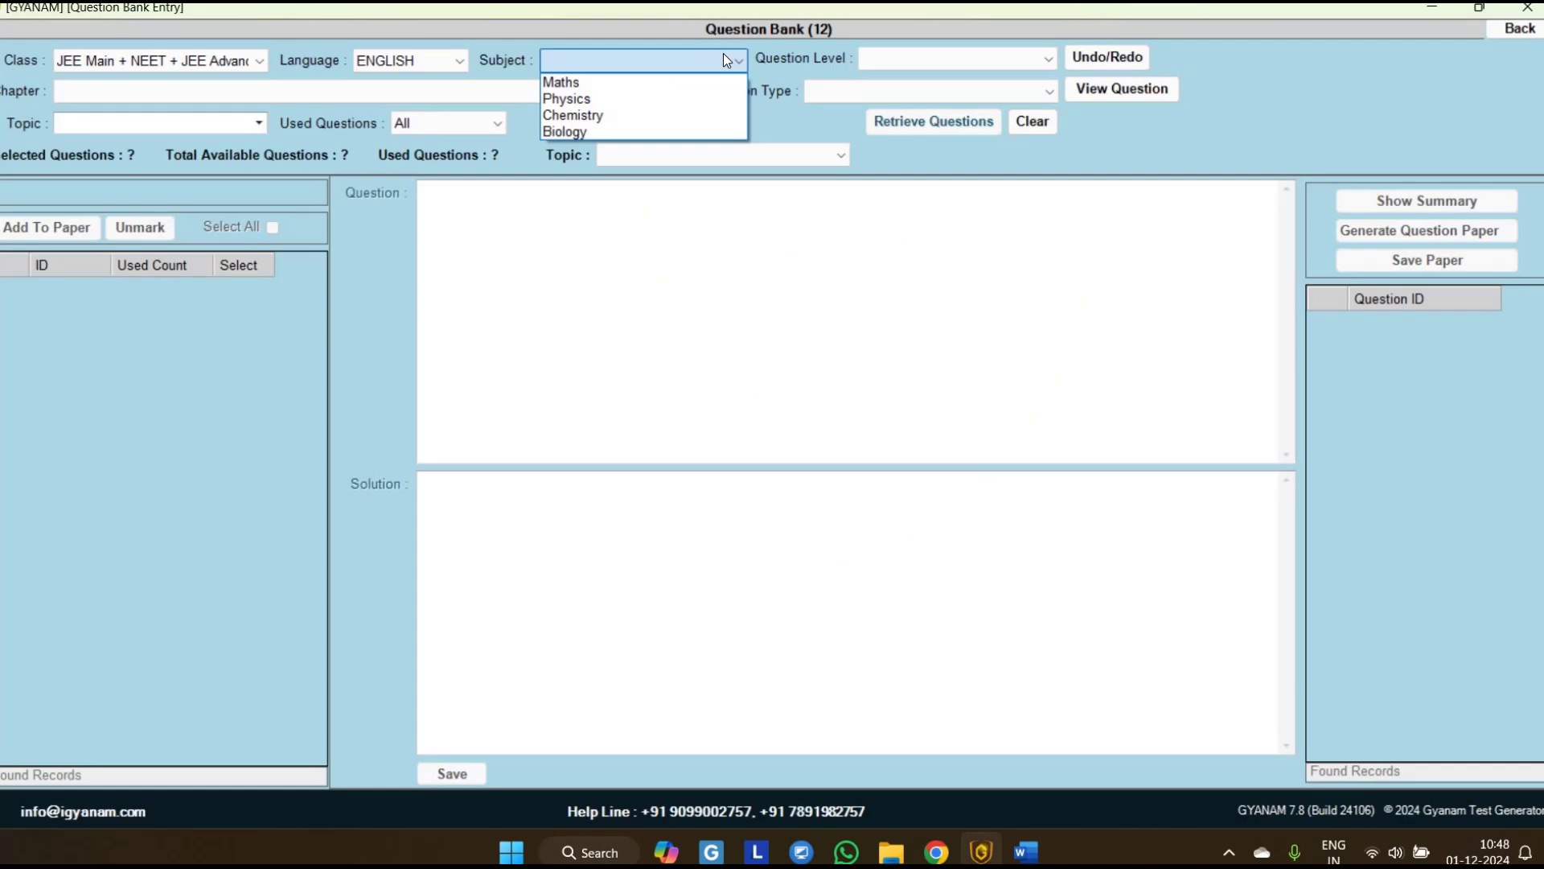